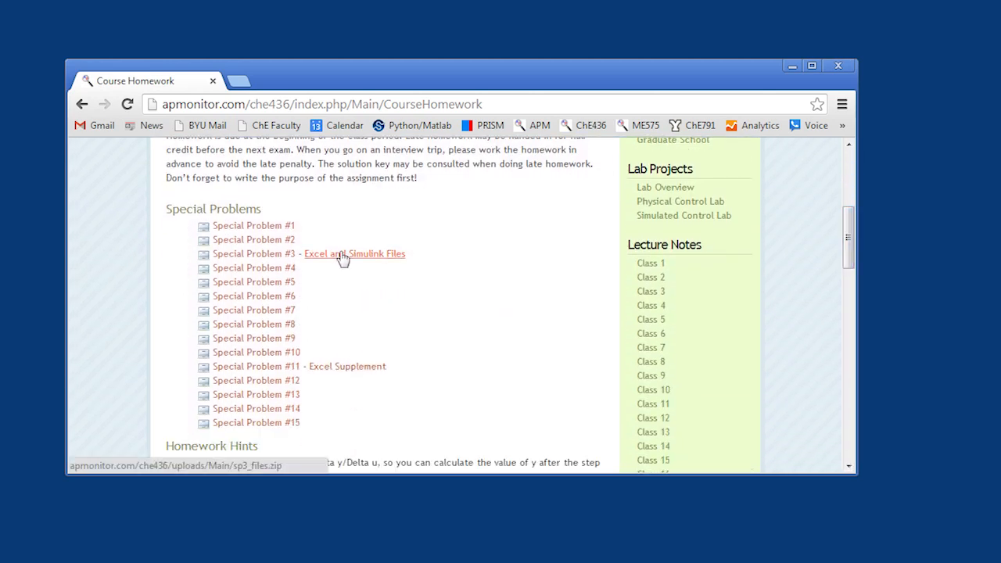
- Review the Special Problem #3 PDF, including its objectives and the gravity drained tank diagram, and return to the homework page
left_click(225, 255)
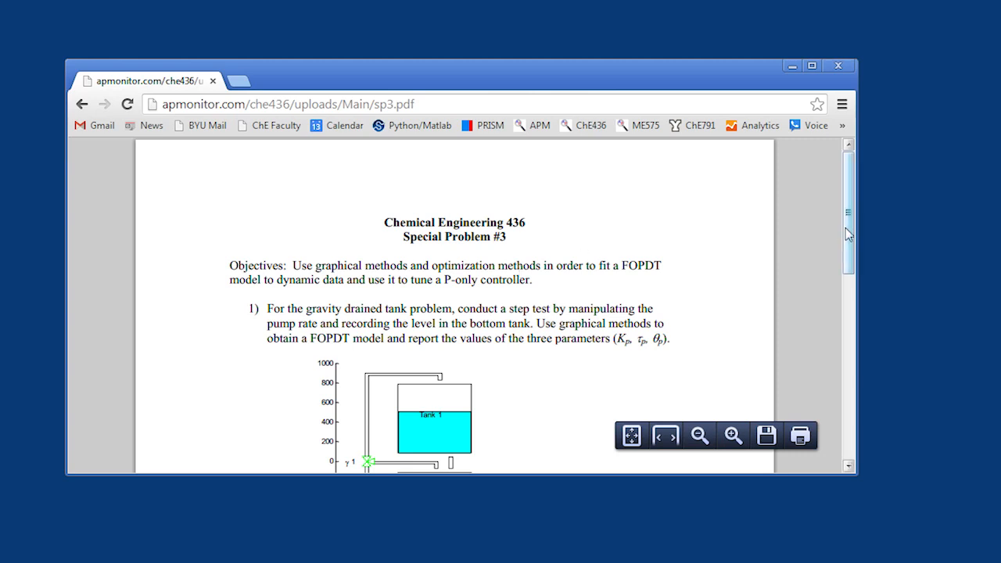
scroll(847, 228, "down", 1)
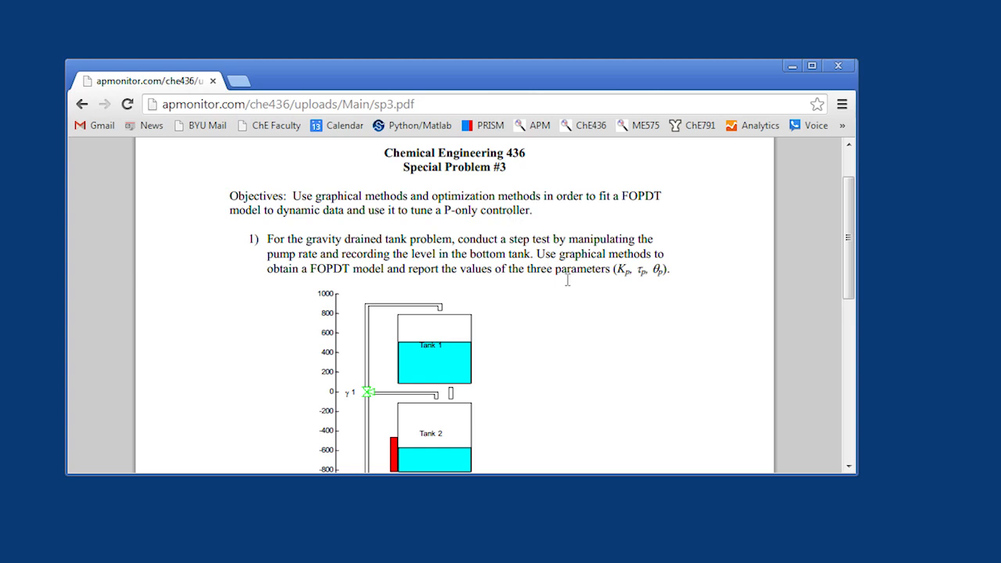
left_click_drag(847, 238, 830, 260)
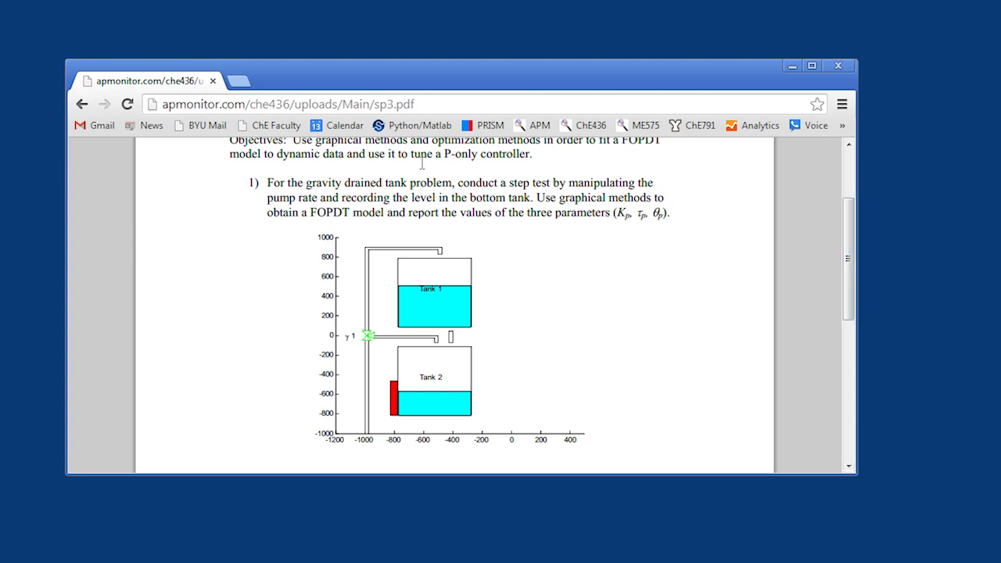
left_click(79, 105)
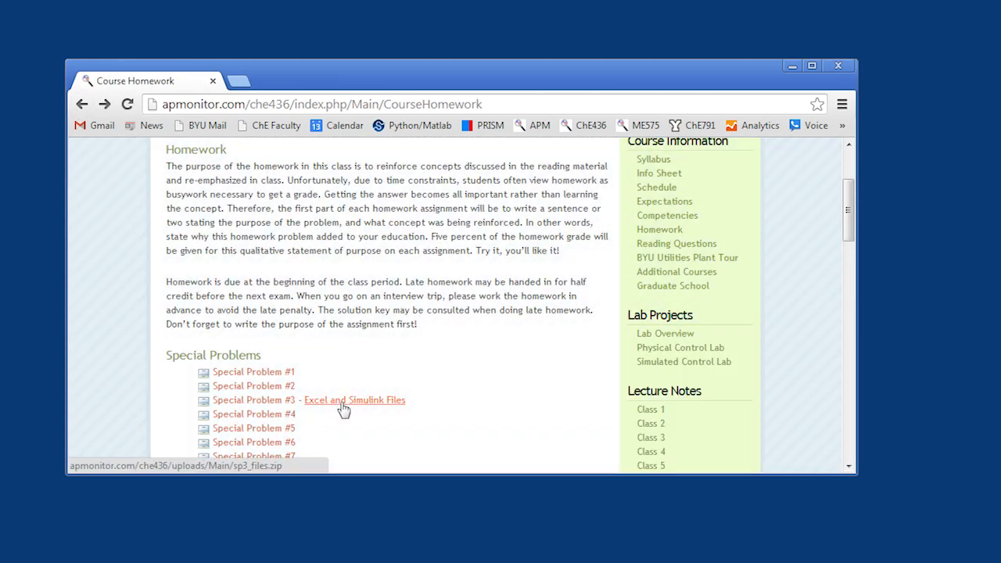
- Download the Special Problem #3 Excel and Simulink files and extract sp3_files.zip to the sp3_files folder on the desktop, closing the archive window
left_click(344, 407)
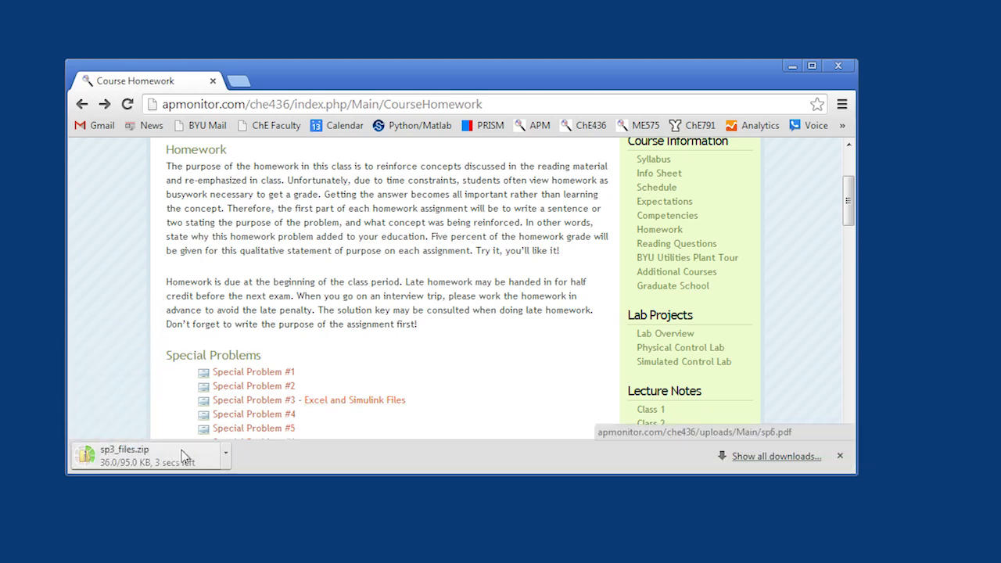
left_click(169, 456)
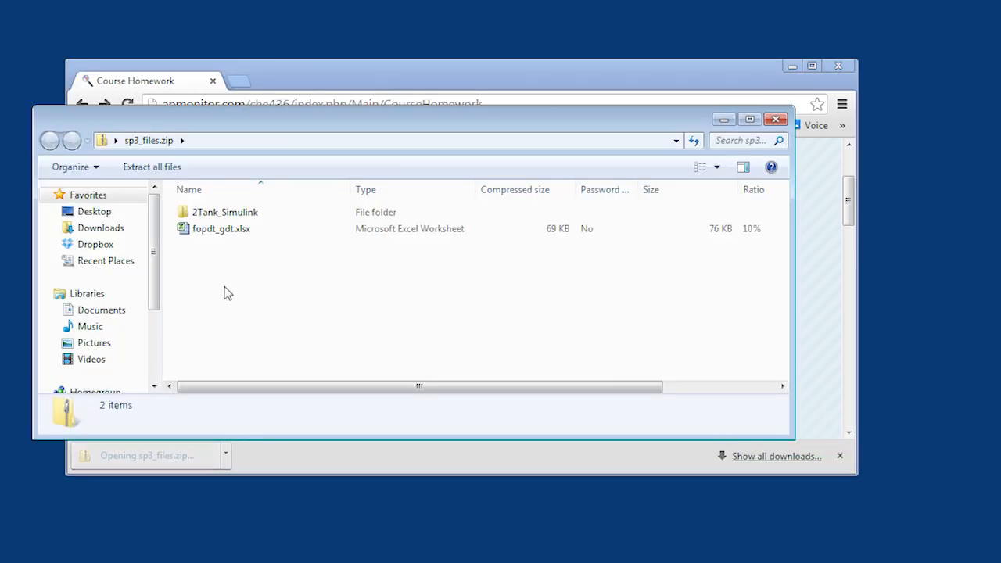
left_click(152, 167)
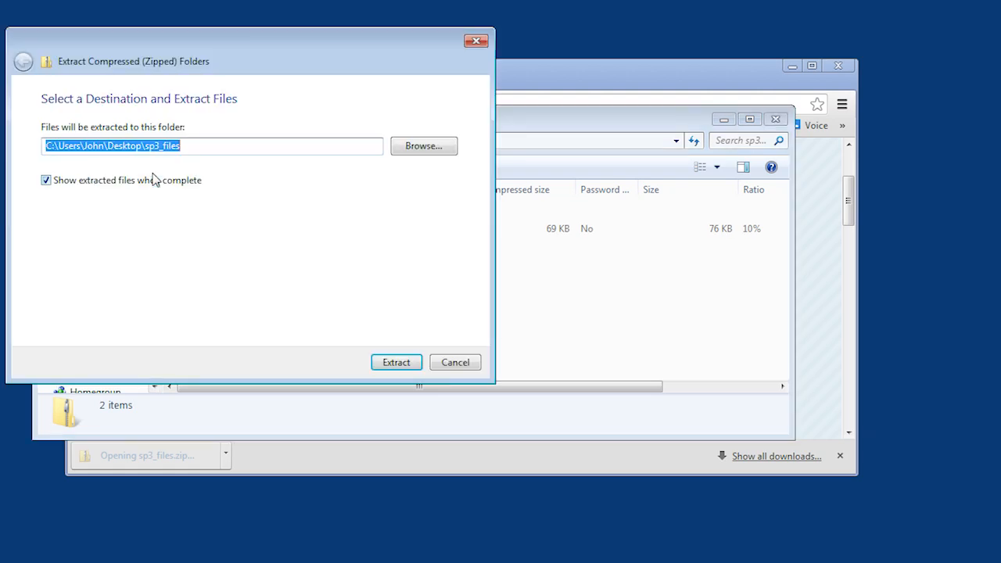
left_click_drag(294, 54, 380, 163)
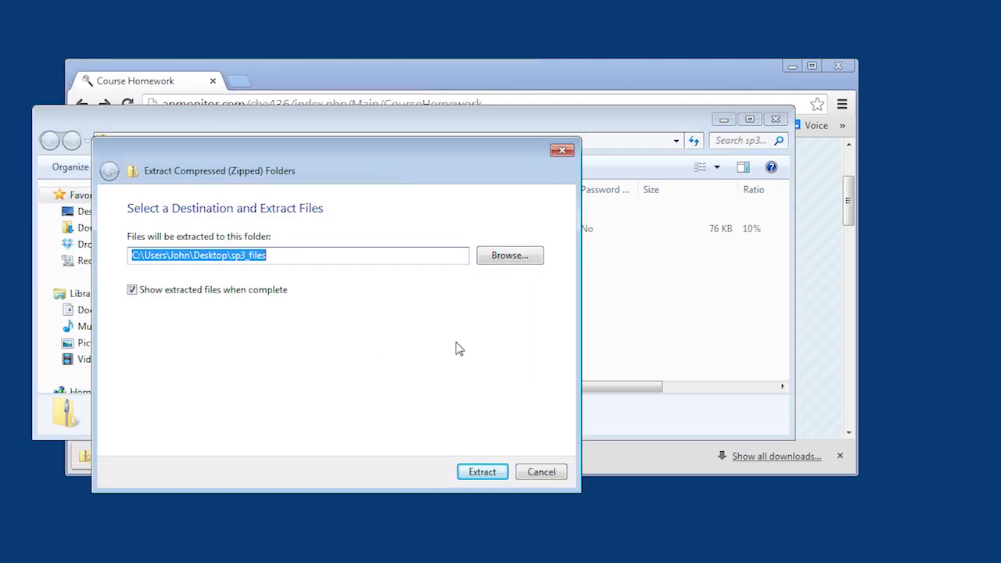
left_click(479, 473)
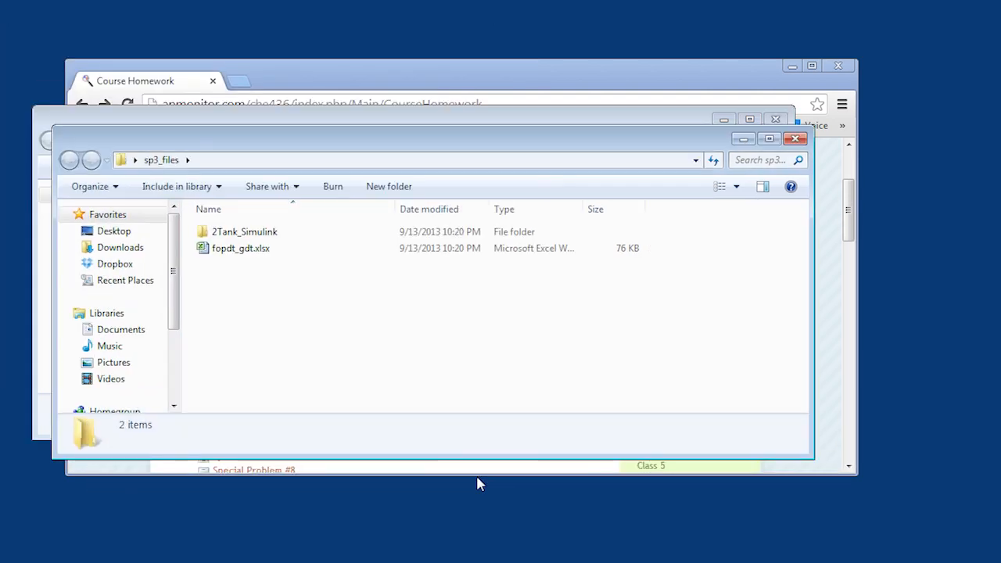
left_click(286, 126)
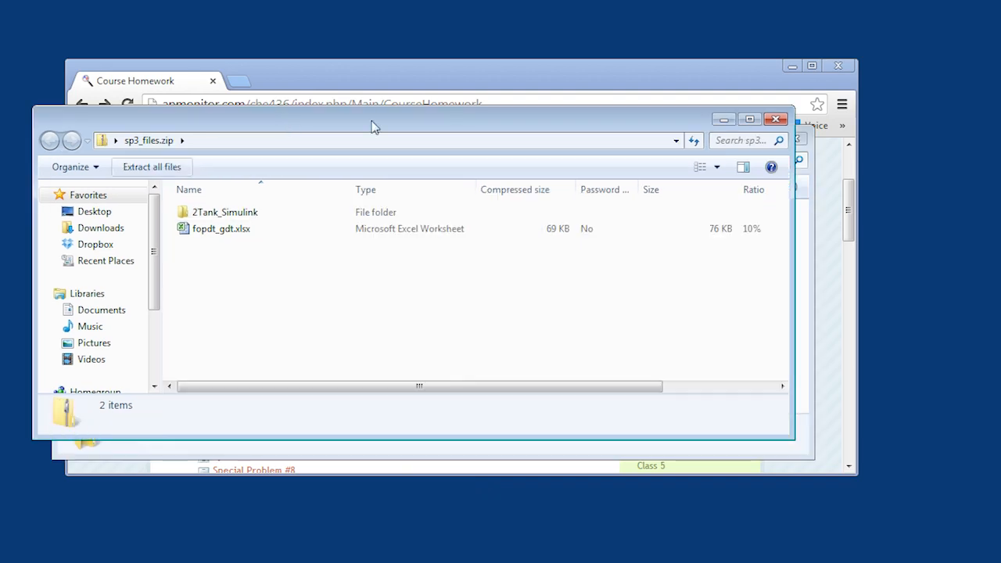
left_click(777, 119)
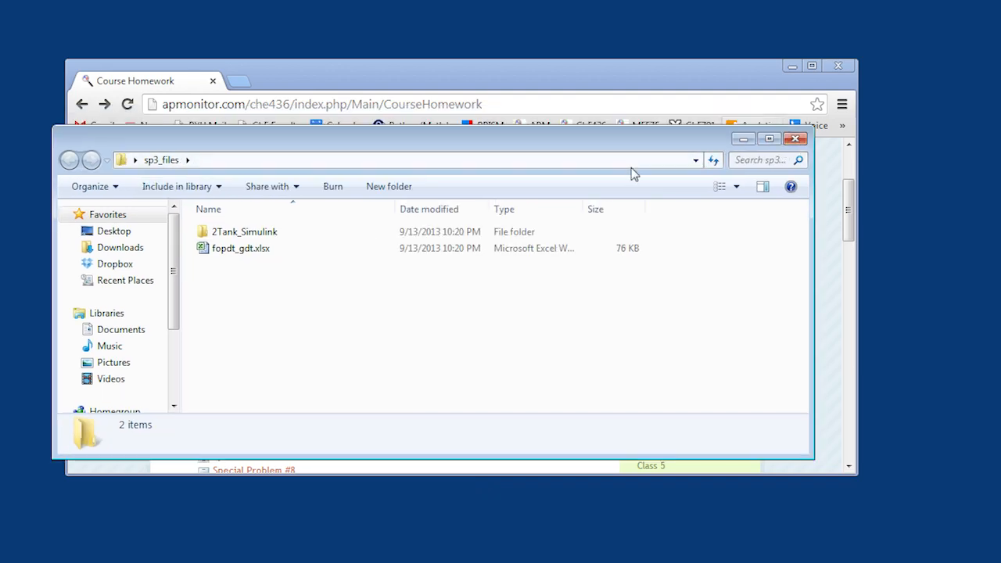
- Open Gravity_Drained_Tanks.slx from the 2Tank_Simulink folder and check MATLAB's current folder path before returning to the model
double_click(248, 239)
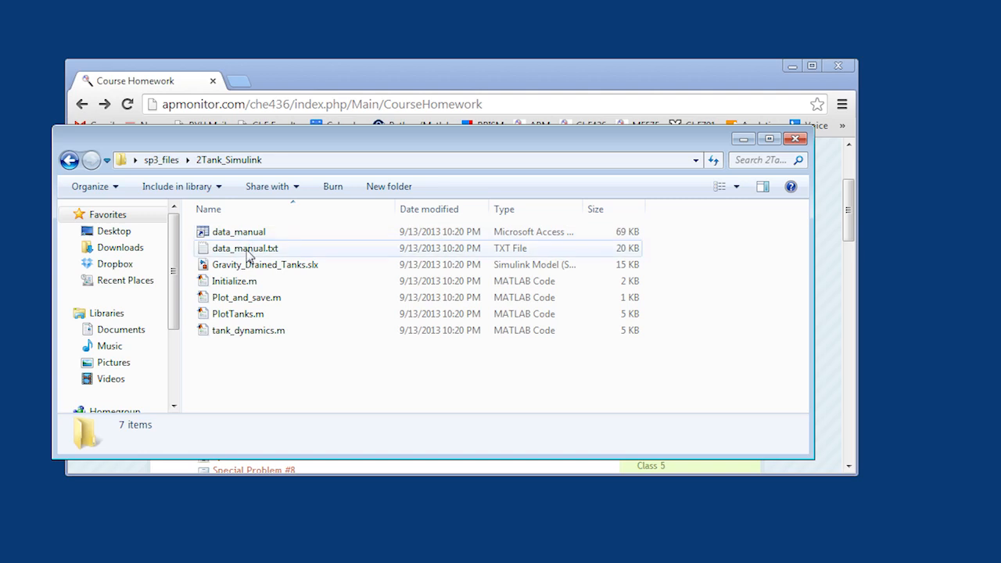
double_click(249, 268)
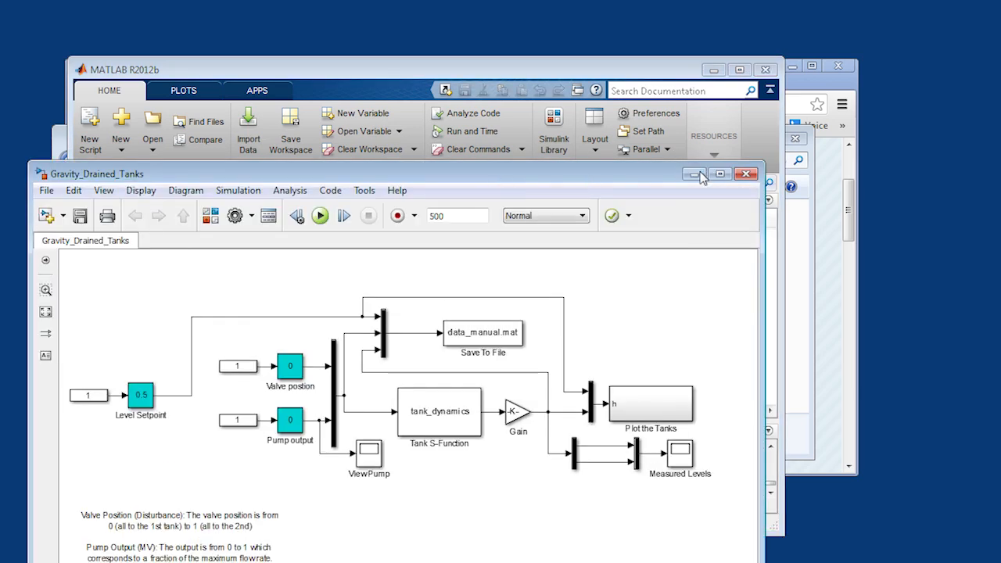
left_click(694, 174)
left_click(526, 182)
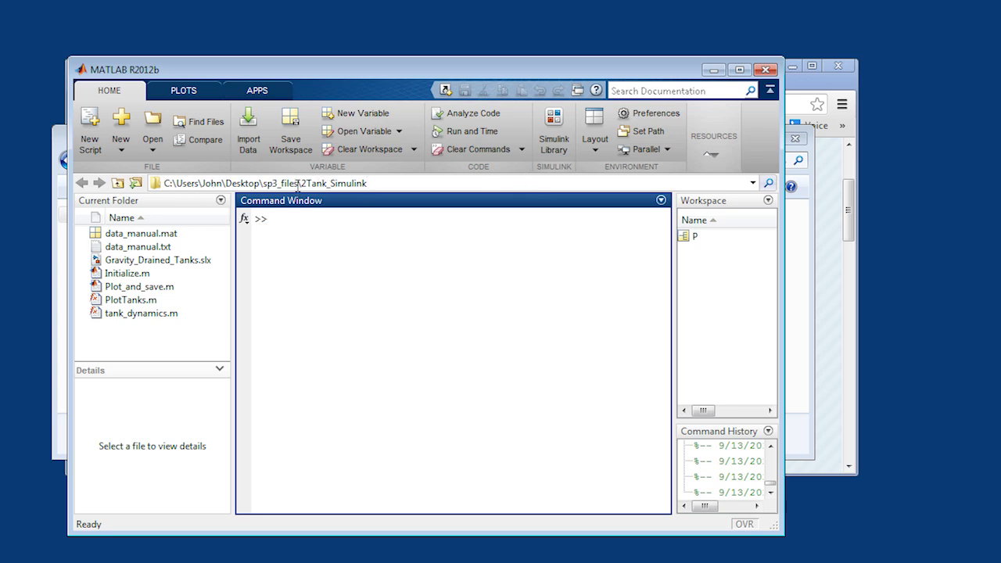
left_click_drag(302, 184, 373, 187)
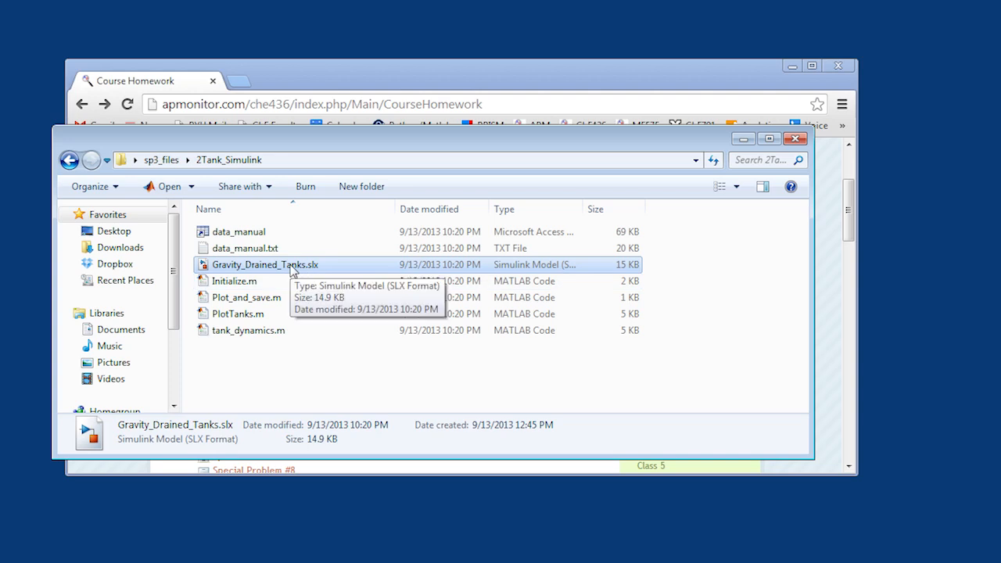
left_click(17, 562)
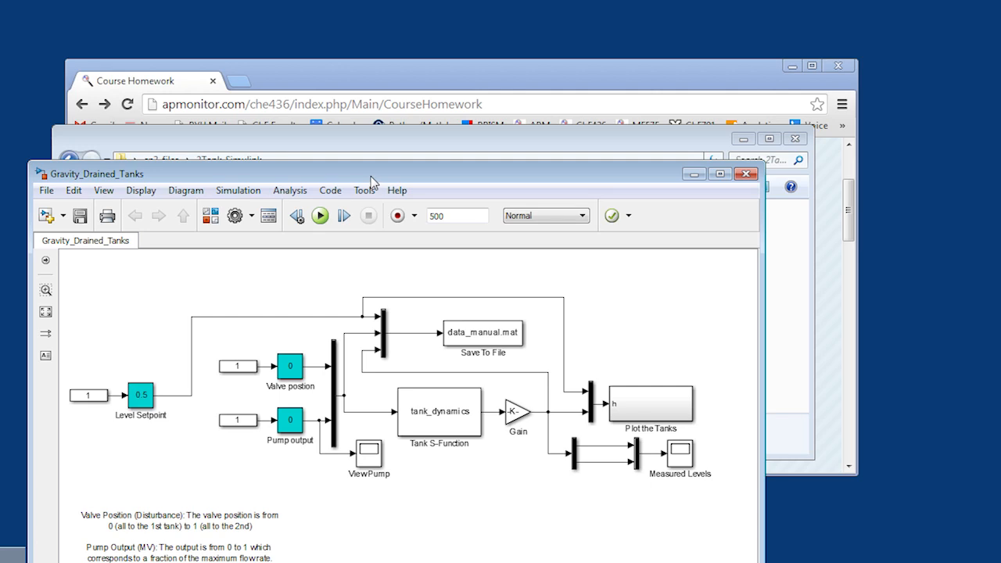
- Run the Gravity_Drained_Tanks simulation and place the tank animation figure beside the input blocks of the model
left_click_drag(373, 181, 385, 74)
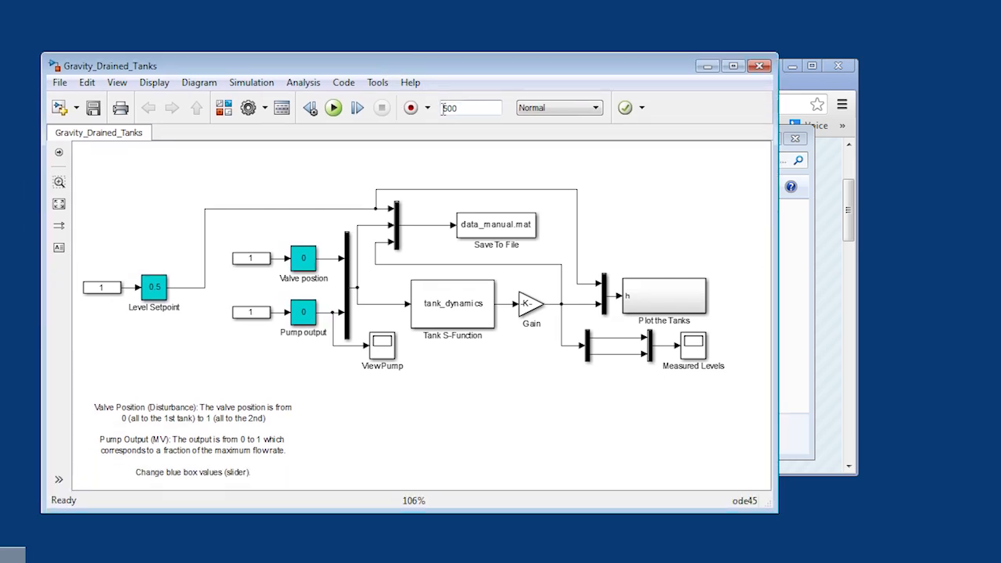
left_click(334, 113)
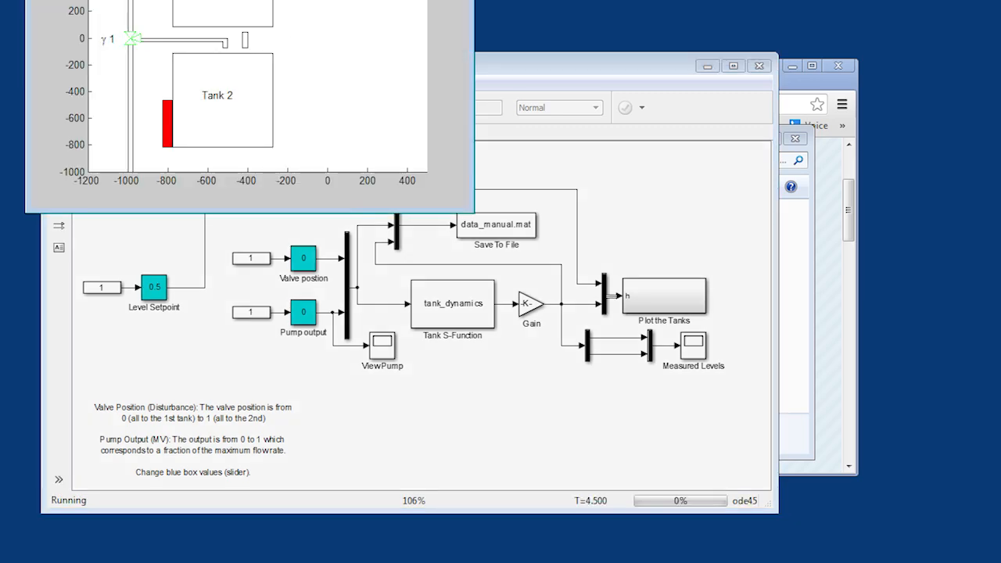
left_click_drag(287, 0, 686, 124)
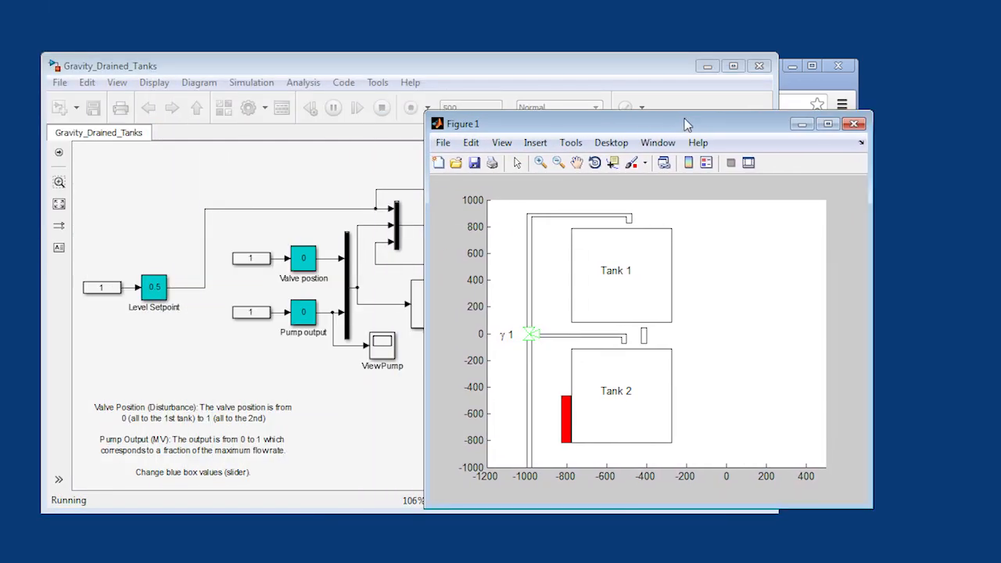
- Step the Pump output slider block up to about 0.493 while the simulation runs, keeping the tank figure in view
double_click(305, 317)
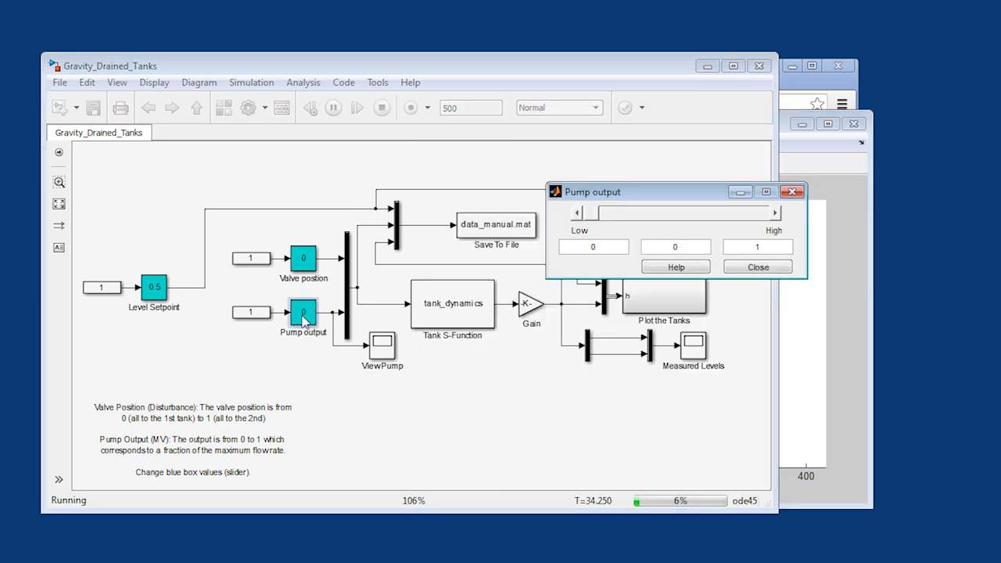
left_click_drag(639, 202, 176, 221)
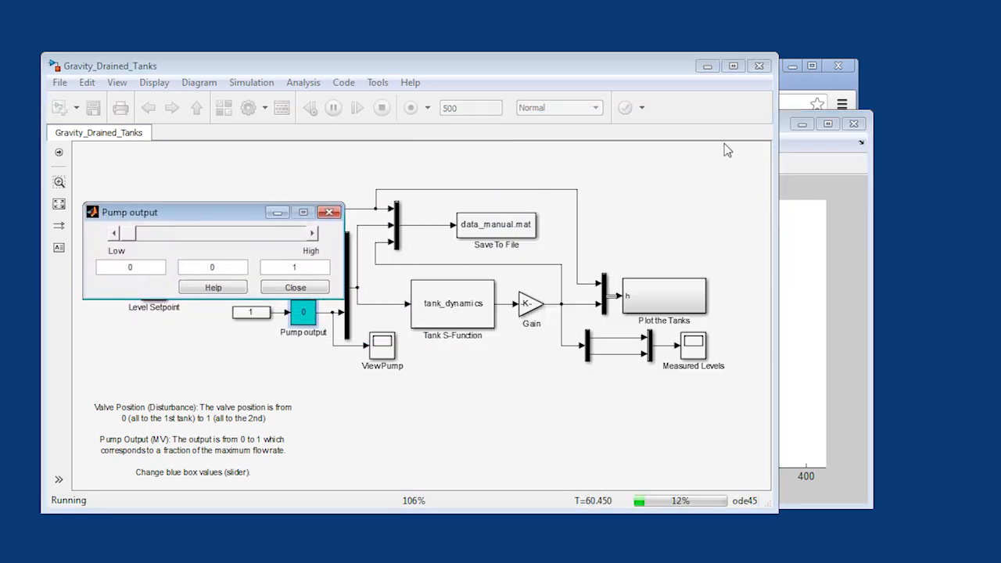
left_click(787, 132)
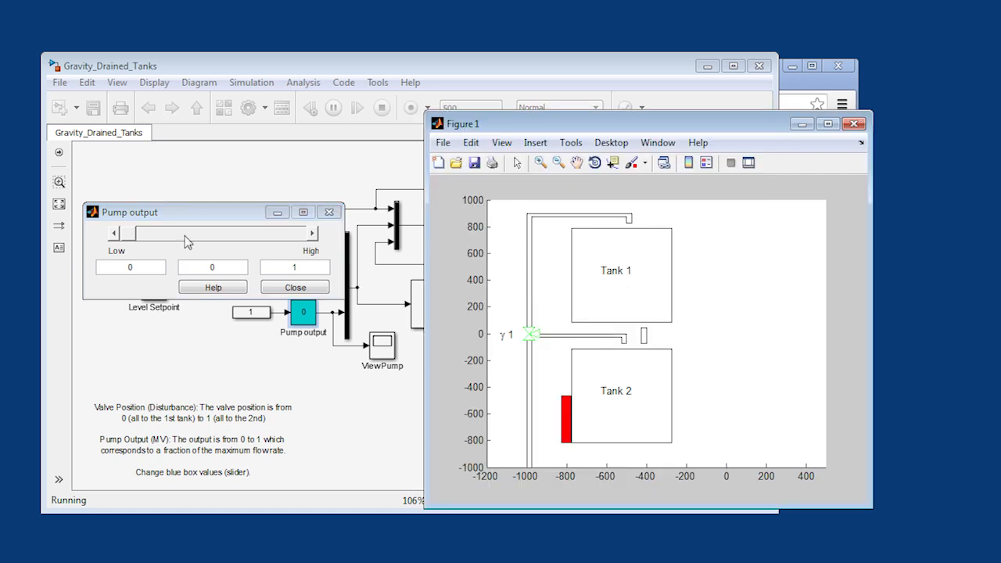
left_click_drag(131, 240, 214, 237)
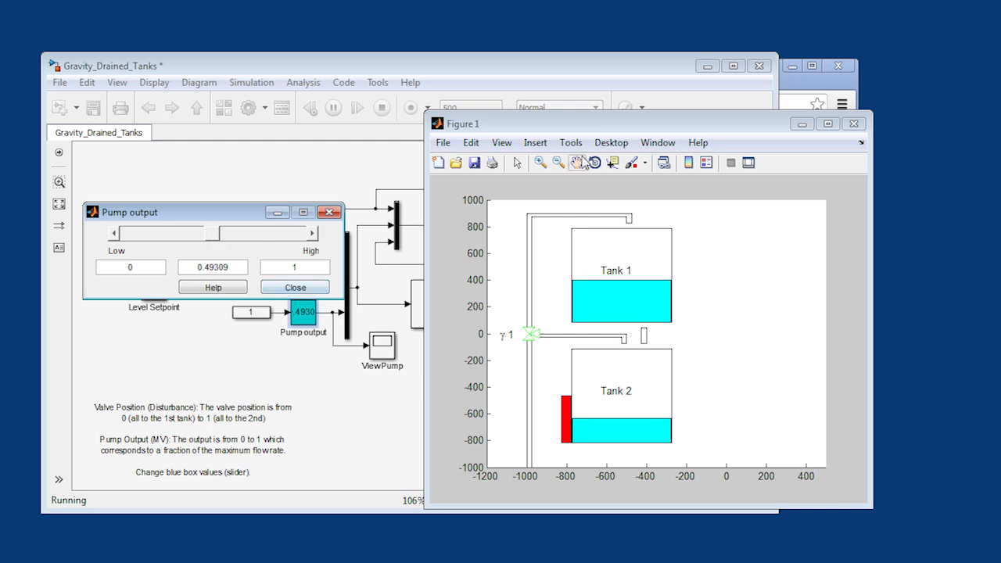
- Move the tank figure aside and open the Measured Levels scope of the running model
left_click_drag(624, 126, 284, 126)
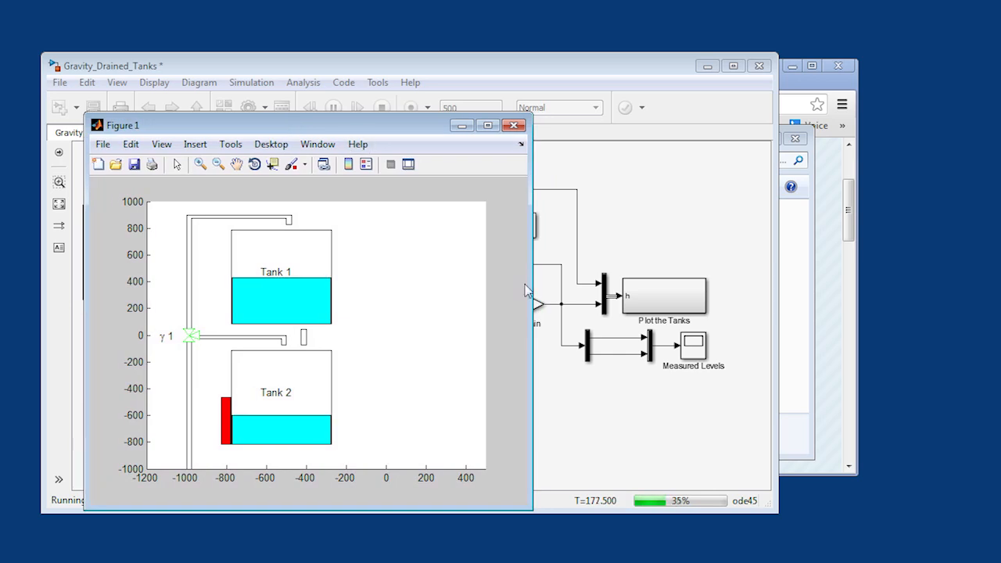
left_click(700, 353)
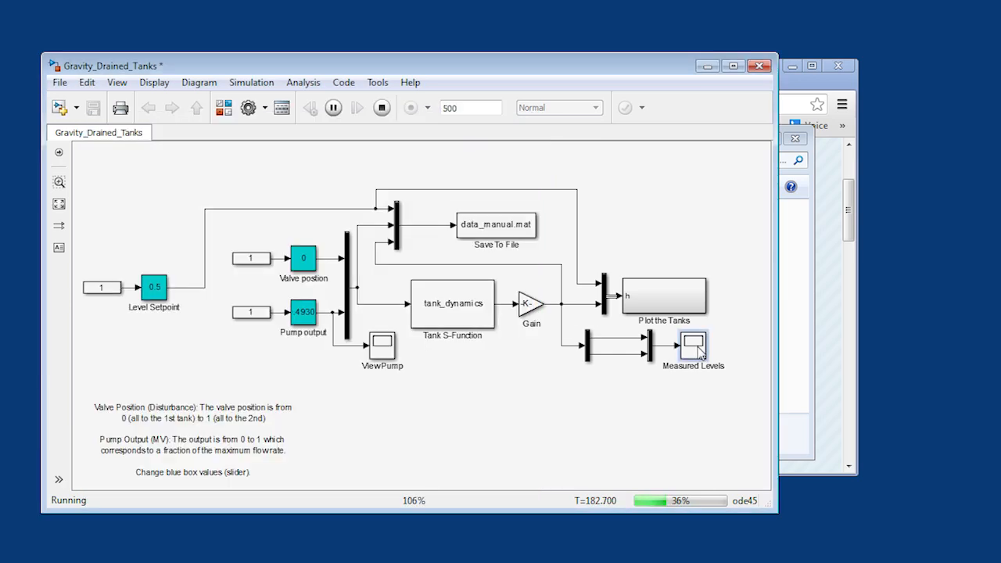
double_click(699, 353)
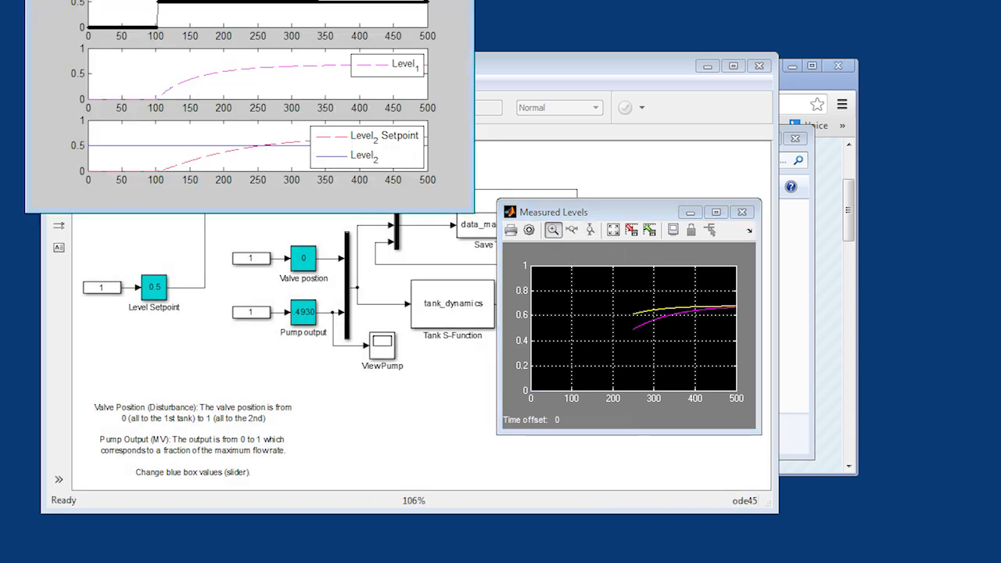
- Enlarge the Figure 2 results window and move the Level2 legend off the response curve in the lowest plot
left_click_drag(326, 0, 420, 113)
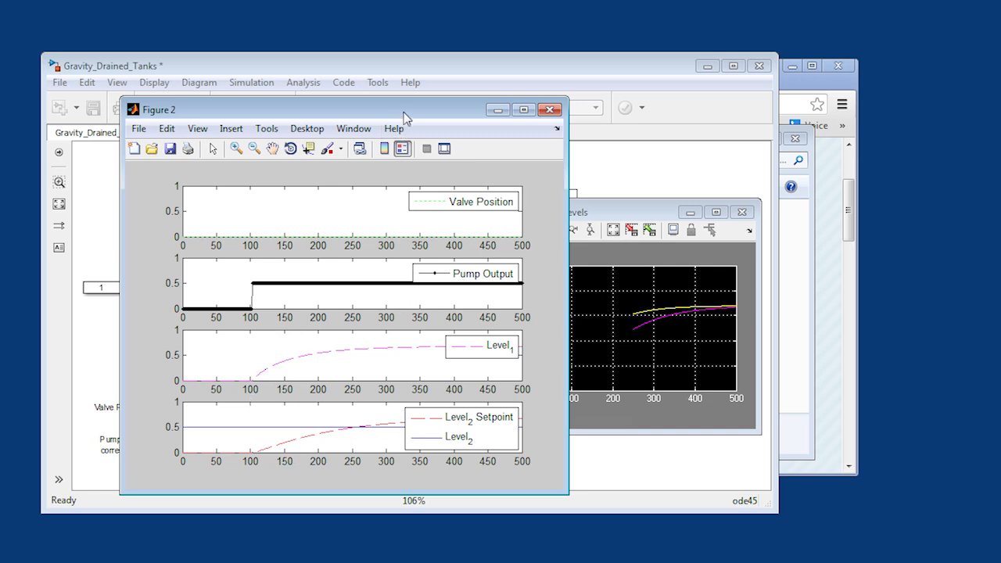
left_click_drag(392, 114, 288, 0)
left_click_drag(465, 252, 767, 482)
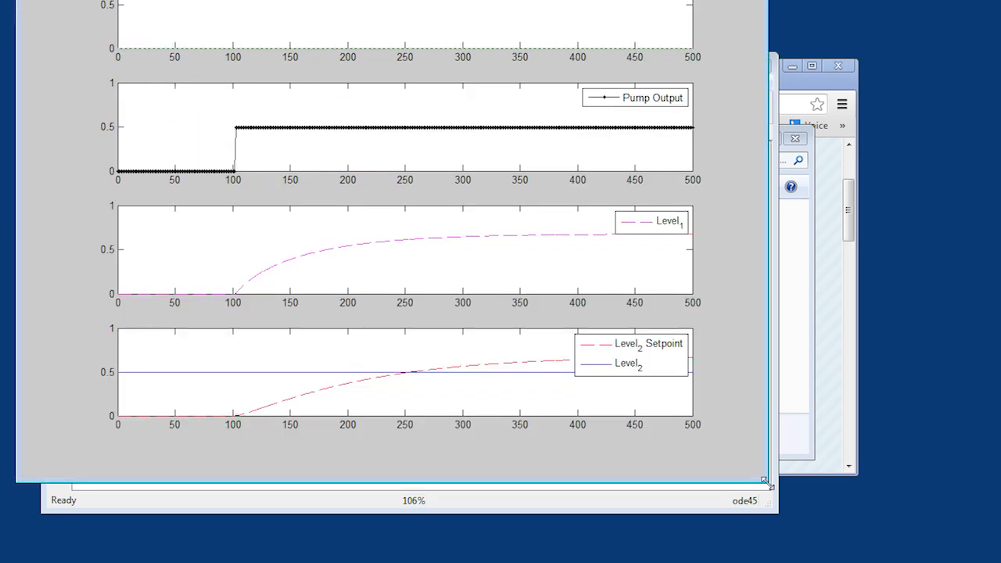
left_click_drag(650, 351, 672, 320)
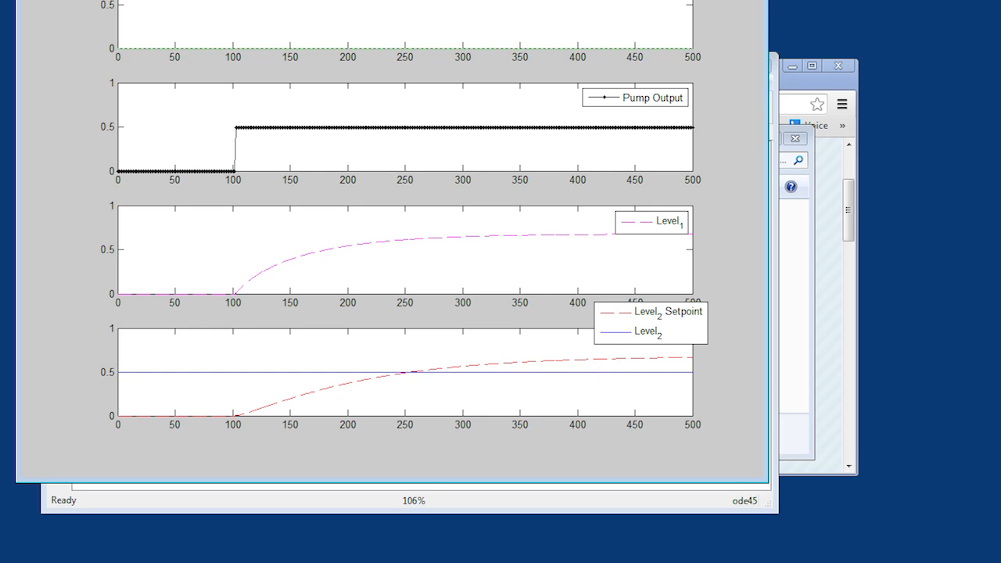
- Use the Data Cursor to read the rising response curve in the lowest plot, ending near its final point at X 497
left_click_drag(251, 0, 251, 137)
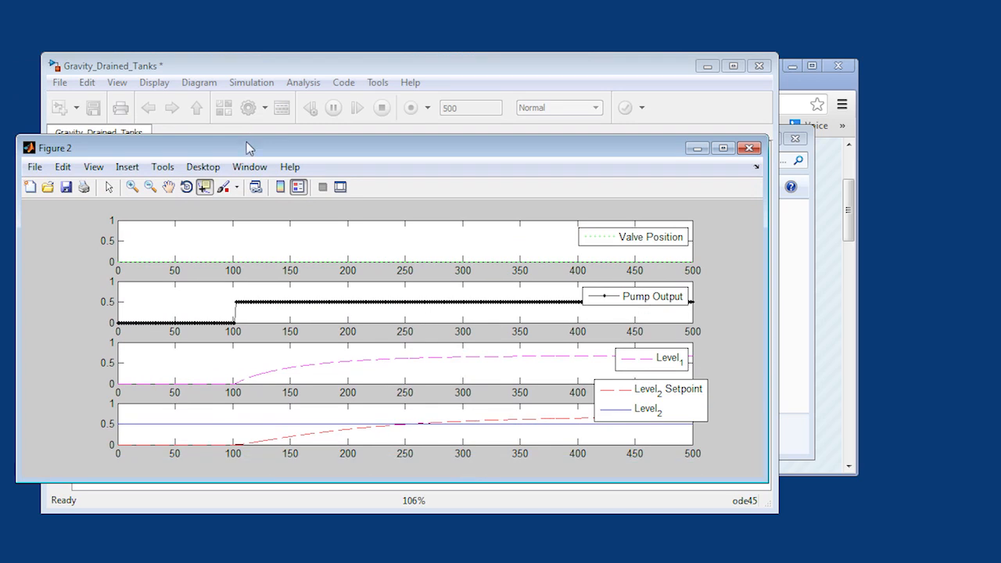
left_click(204, 187)
left_click(540, 418)
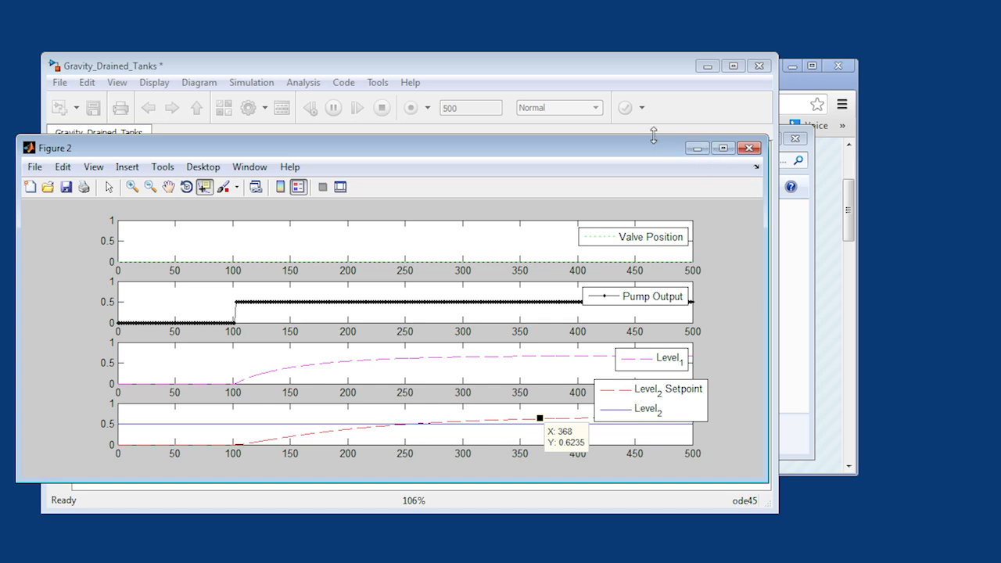
left_click_drag(653, 135, 651, 2)
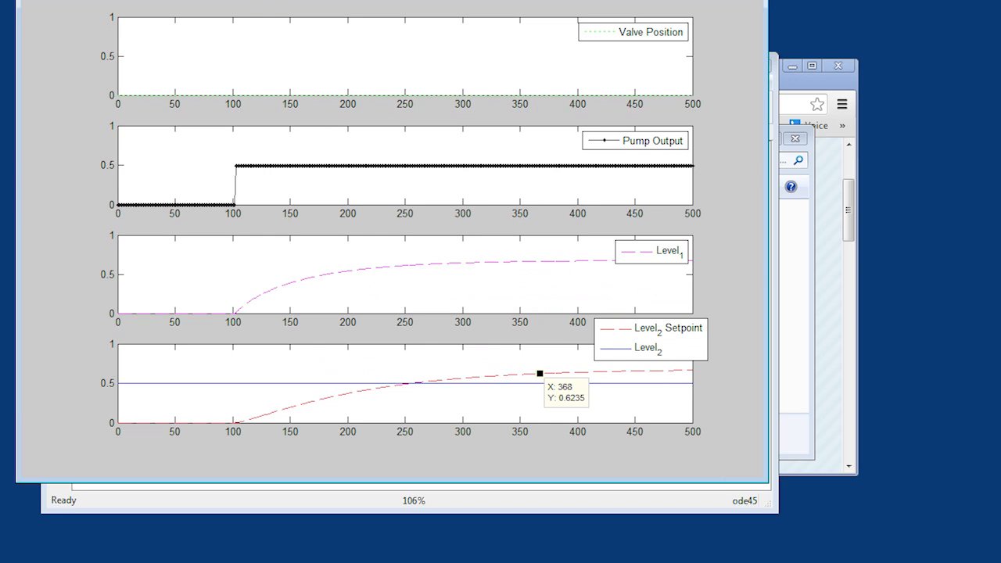
left_click(603, 371)
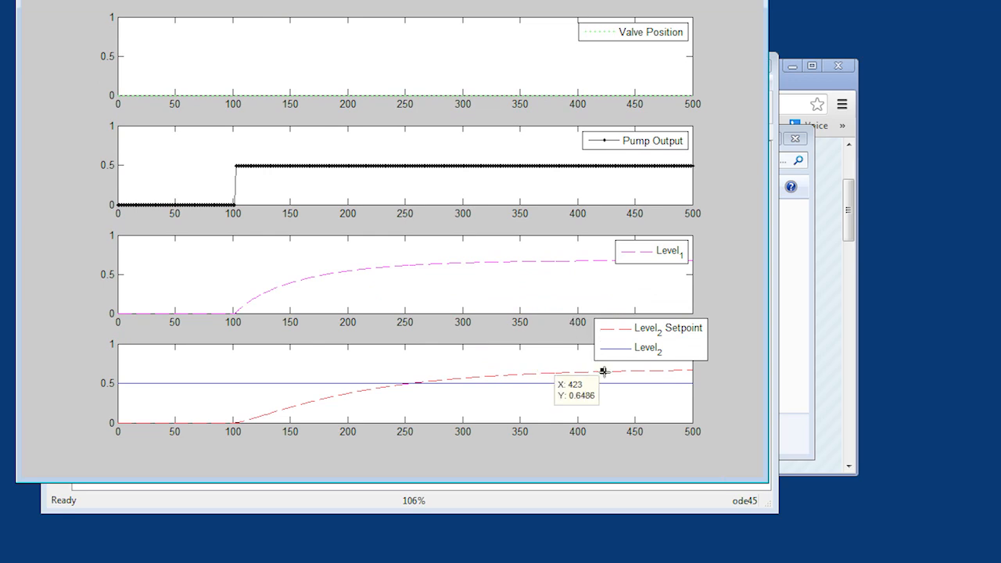
left_click(688, 370)
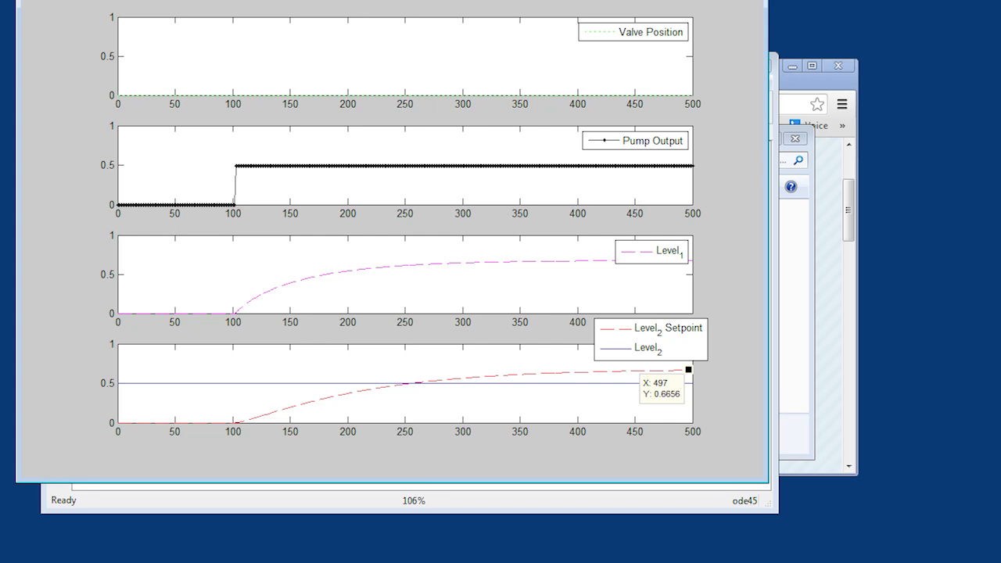
- Switch to Notepad++, start a new document and note the gain as "Gain - Kp = 1.4"
key("alt+Tab")
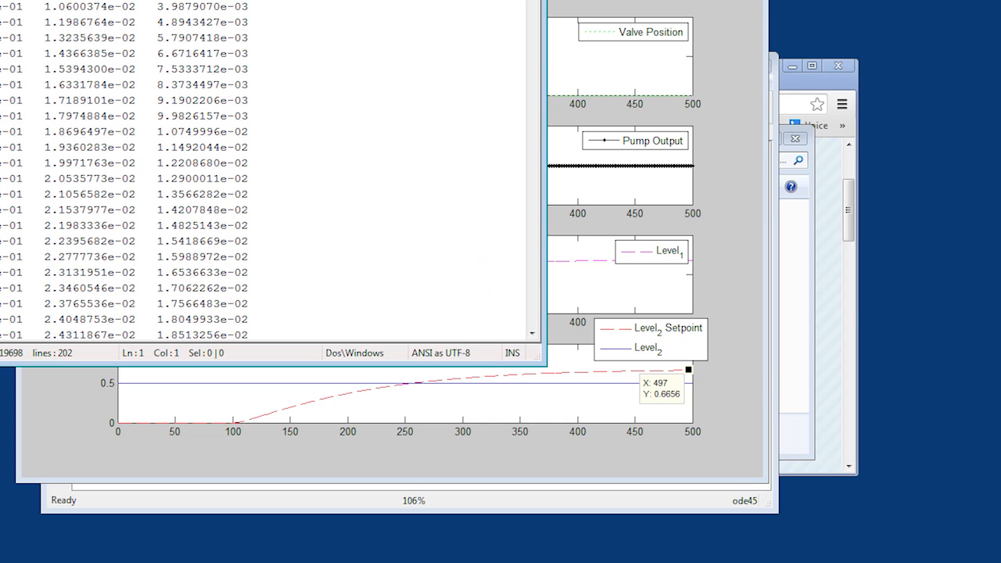
key("ctrl+n")
left_click_drag(416, 0, 988, 205)
type("G")
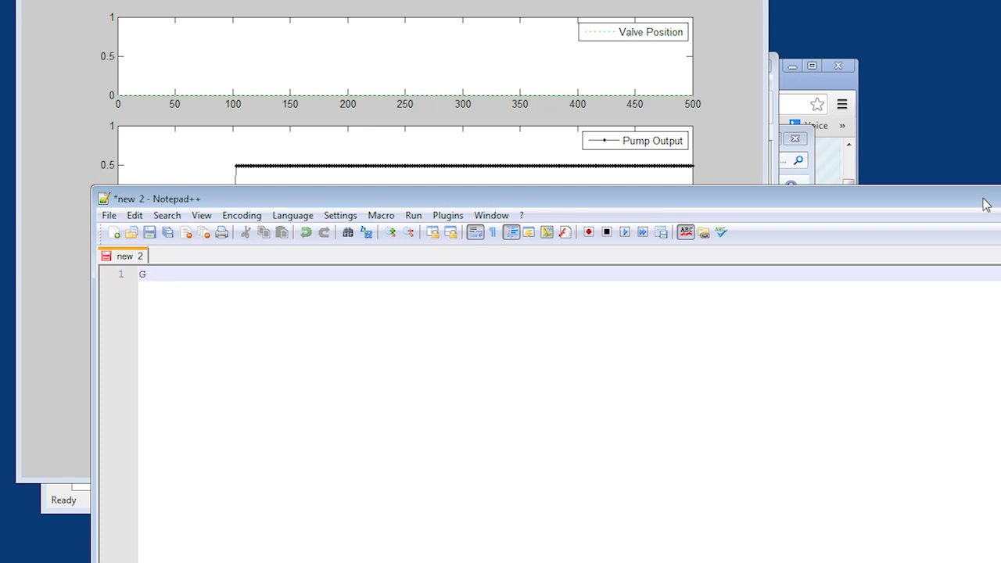
type("ain - Kp = 1.4")
key("Return")
- Add a "Time constant =" line to the notes and insert "Dead time = 1.0" between it and the gain line
type("Time constant")
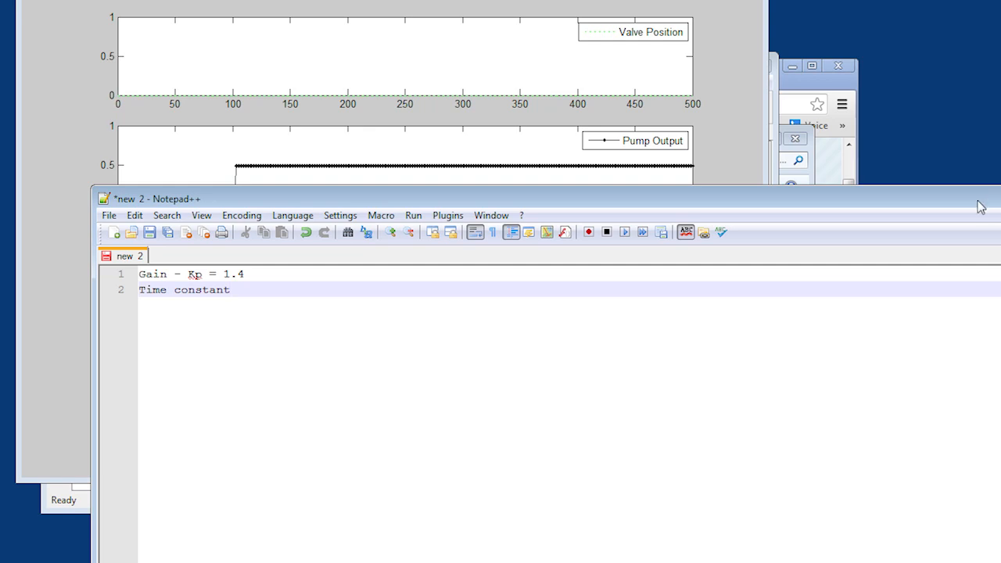
left_click_drag(978, 207, 916, 204)
key("Up")
key("Return")
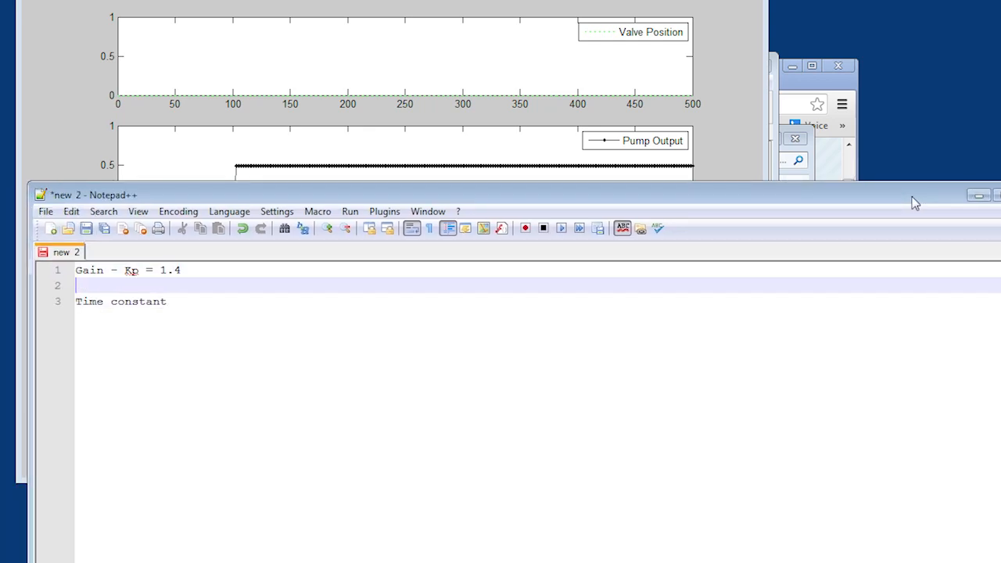
type("Dead time =")
type("1.0")
key("Down")
type("=")
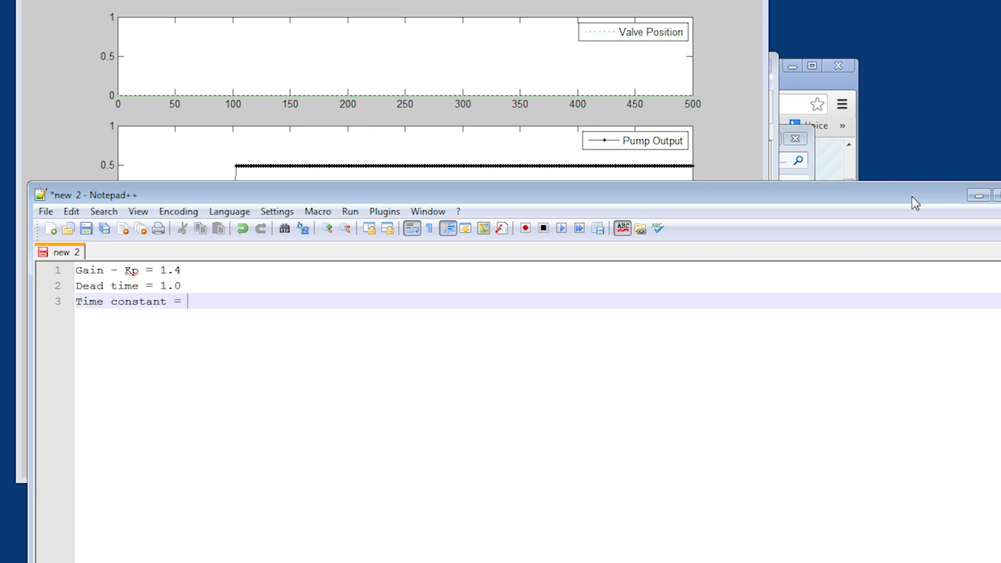
- Hide the notes, calculate =0.7 * 0.632 in cell A1 of a blank Excel workbook, and hide the workbook
left_click_drag(913, 197, 838, 209)
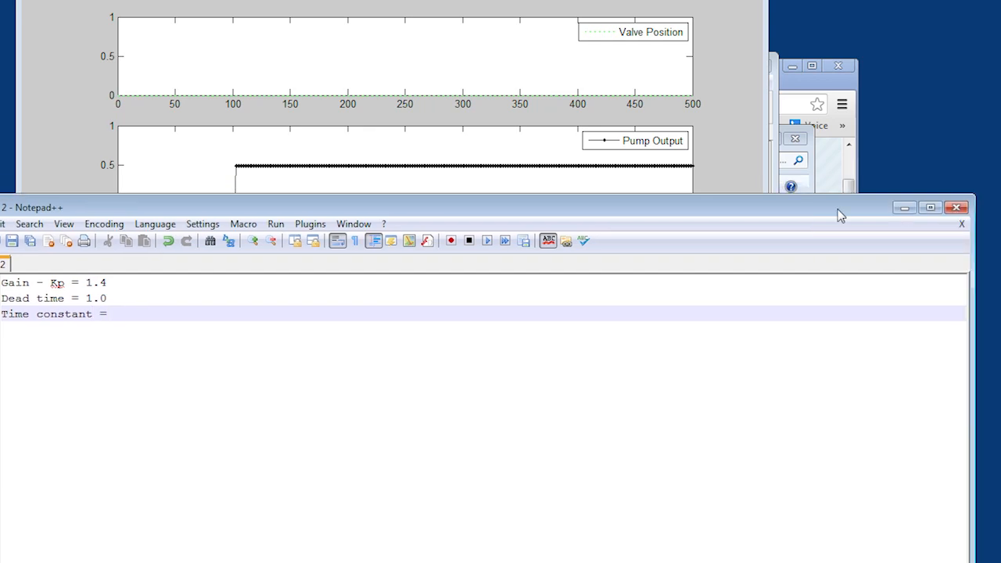
left_click(903, 208)
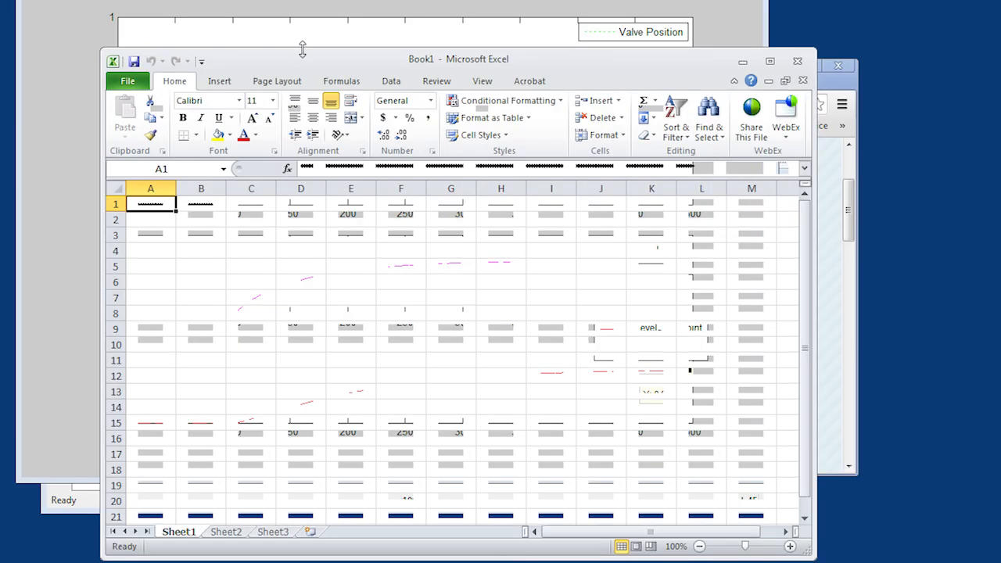
left_click_drag(304, 44, 395, 267)
type("=")
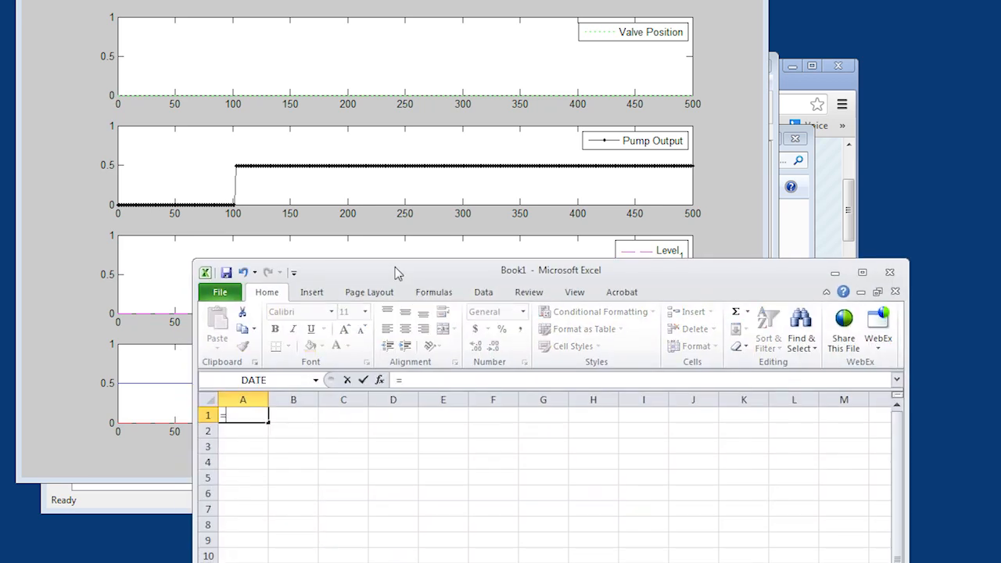
type("0.7 * 0.63")
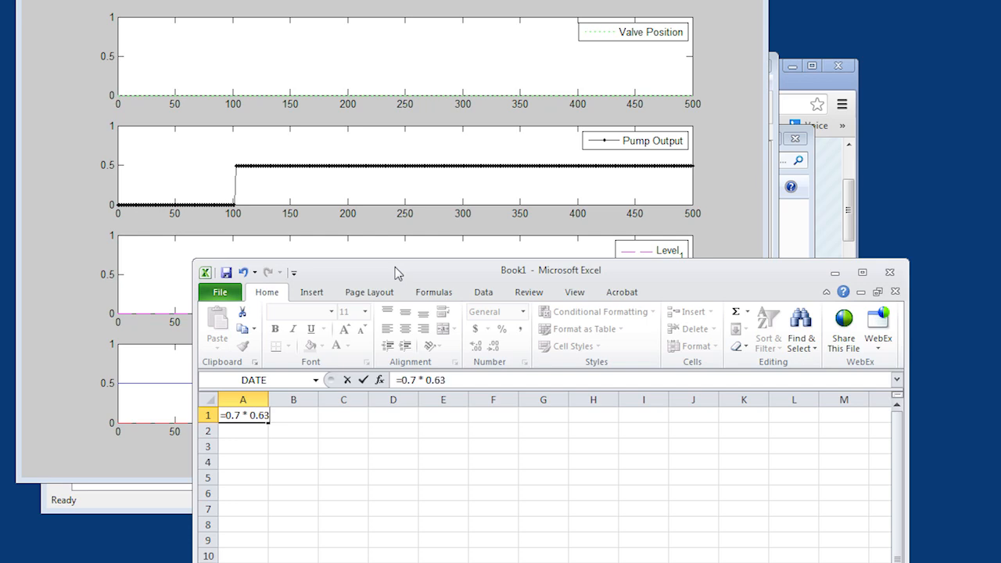
type("2")
key("Return")
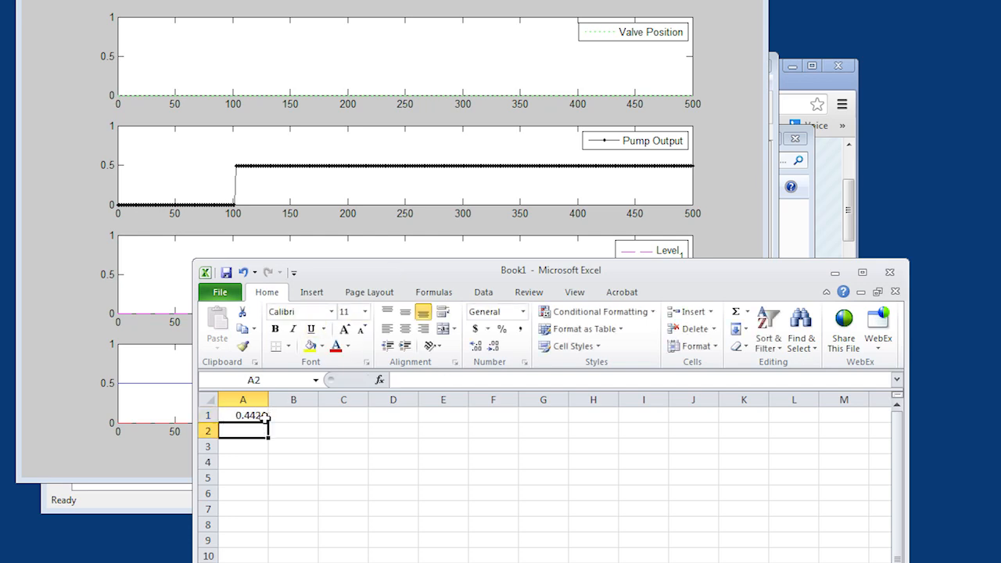
left_click(835, 272)
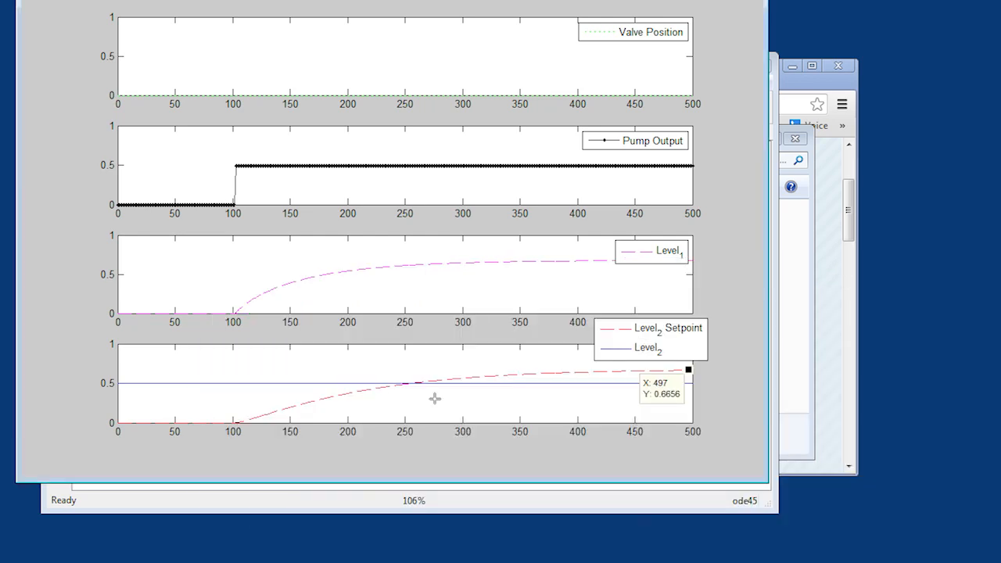
- Use the Data Cursor to read the lowest plot's rising curve near 63.2% of its change and where the rise begins
left_click(371, 389)
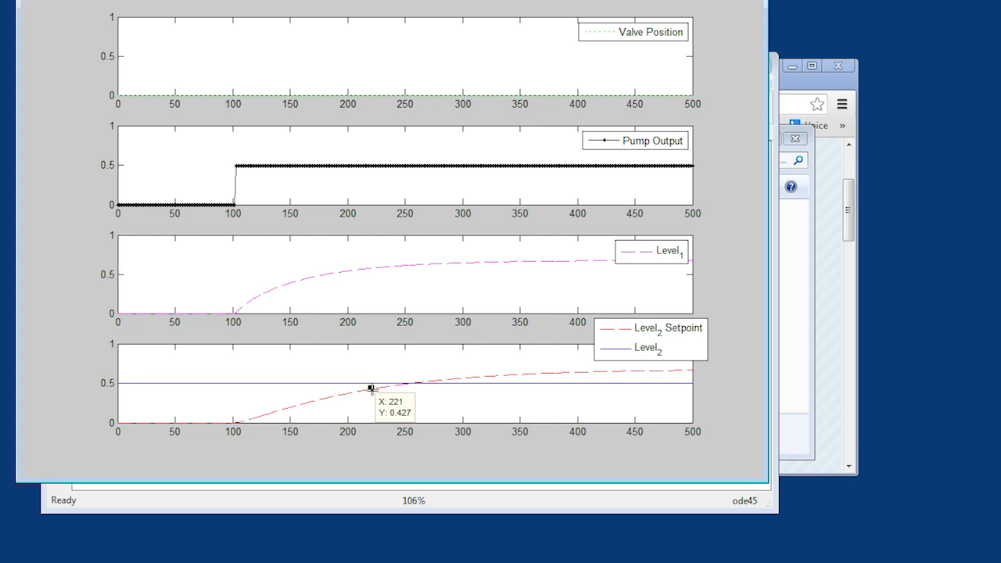
left_click(384, 387)
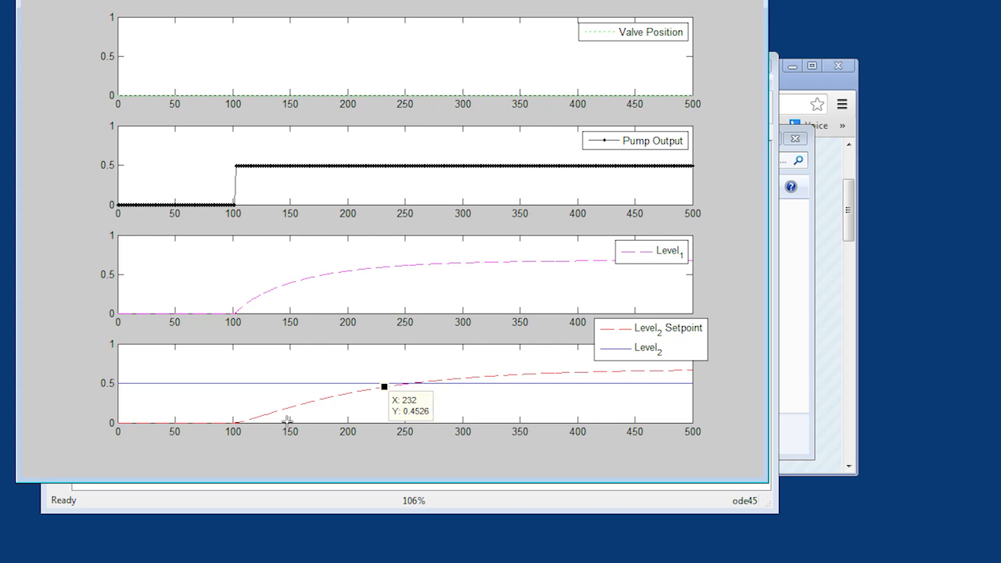
left_click(240, 421)
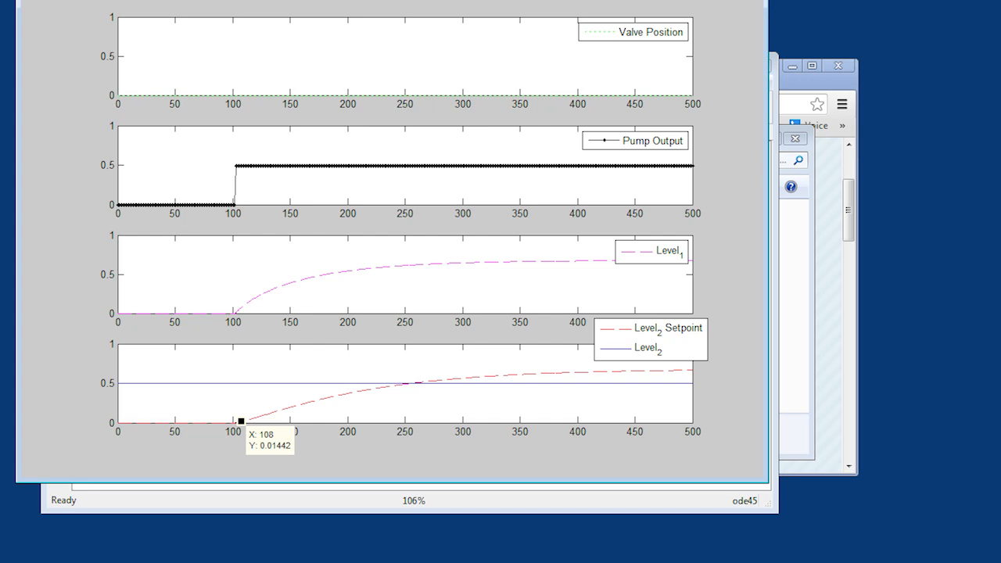
- Return to the Notepad++ notes and complete the time constant line with "232 - 108 = 124 sec"
mouse_move(0, 562)
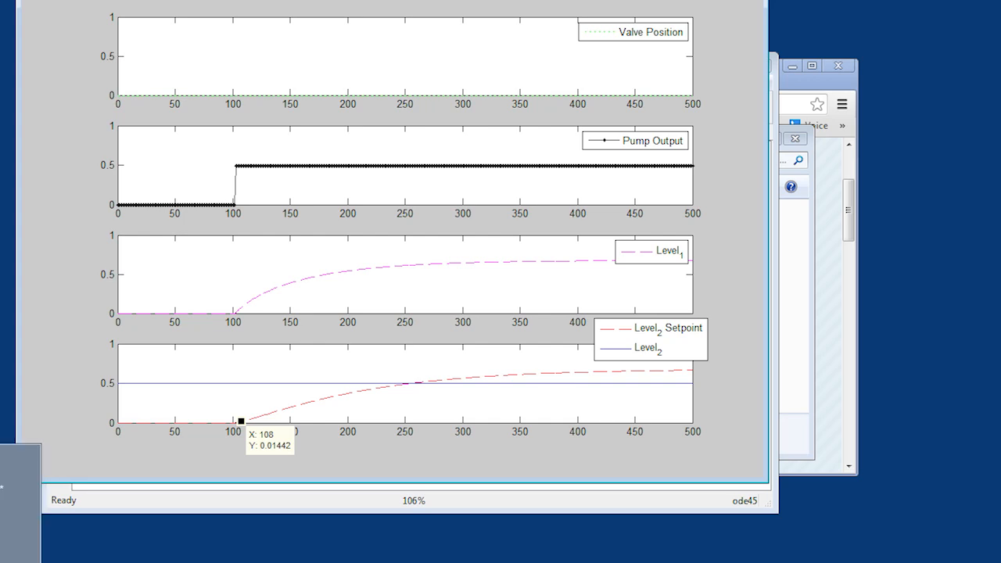
left_click(0, 562)
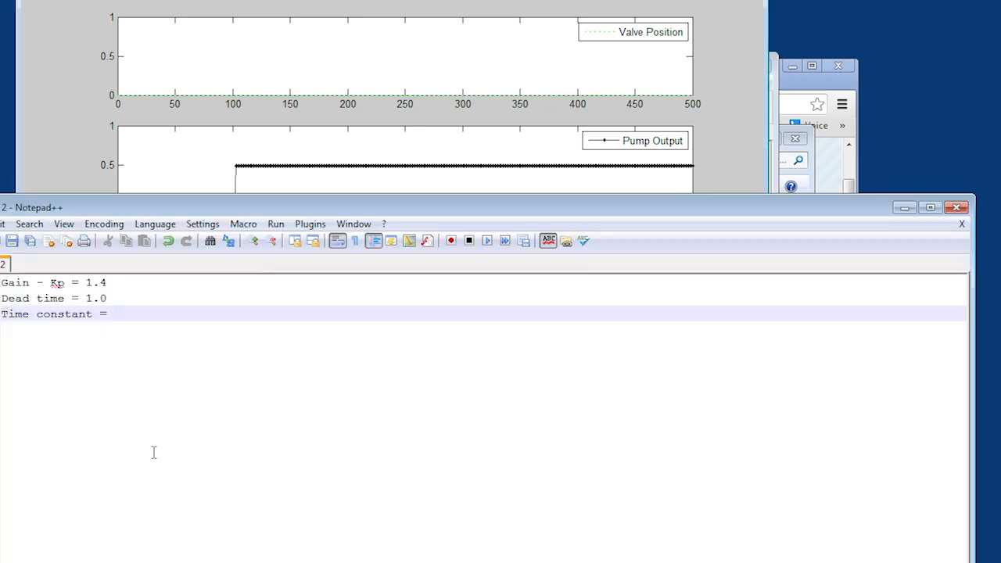
type("232")
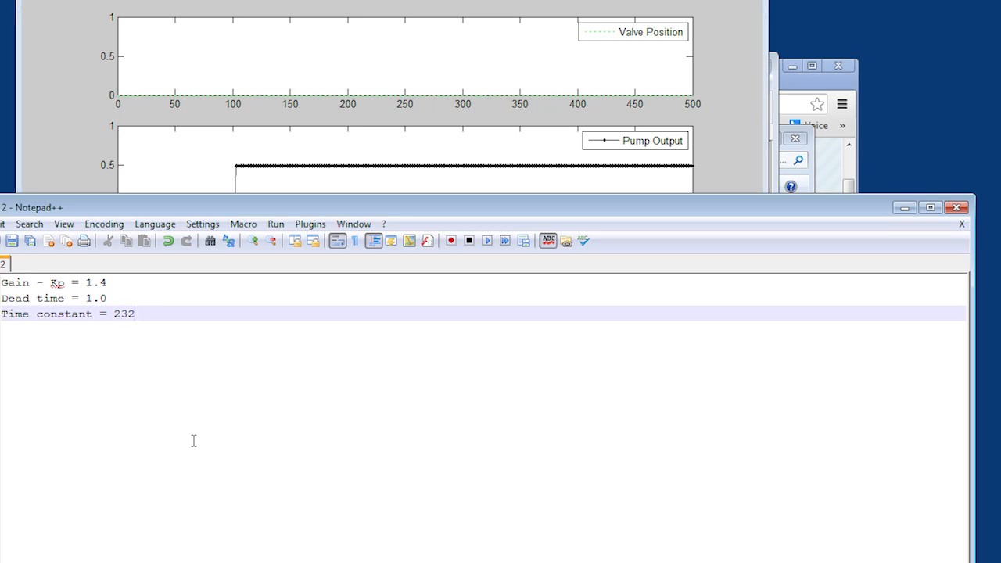
type(" - 108 =")
type("124 sec")
- Append "(unitless)" to the gain line and the unit "sec" to the dead time line
key("Up")
key("Up")
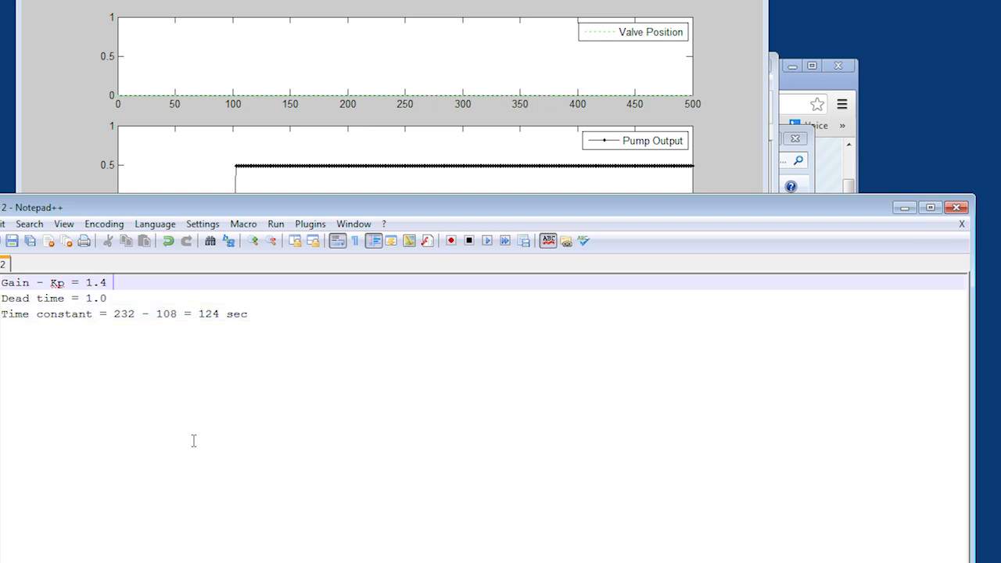
left_click_drag(457, 208, 636, 202)
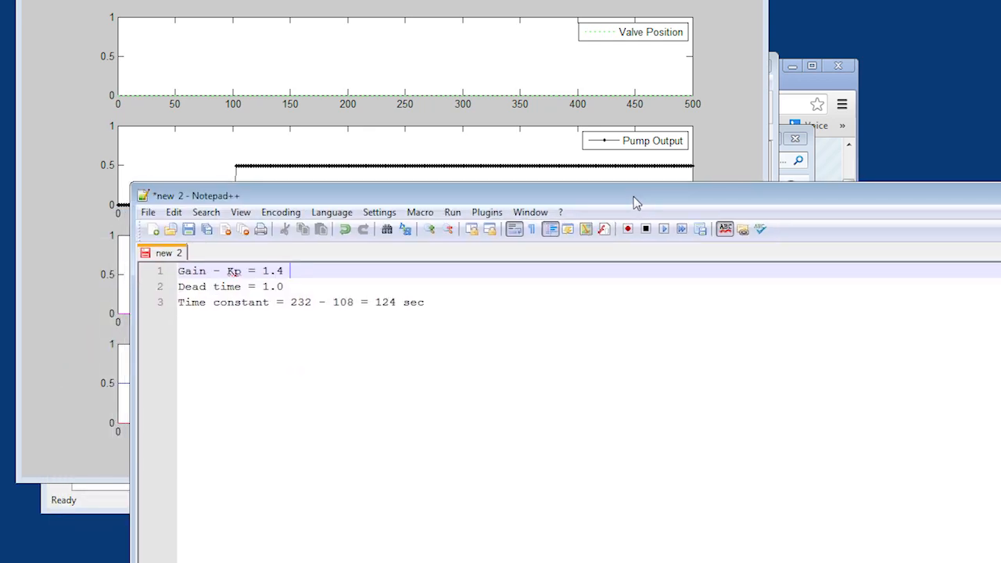
type("(unitless)")
key("Down")
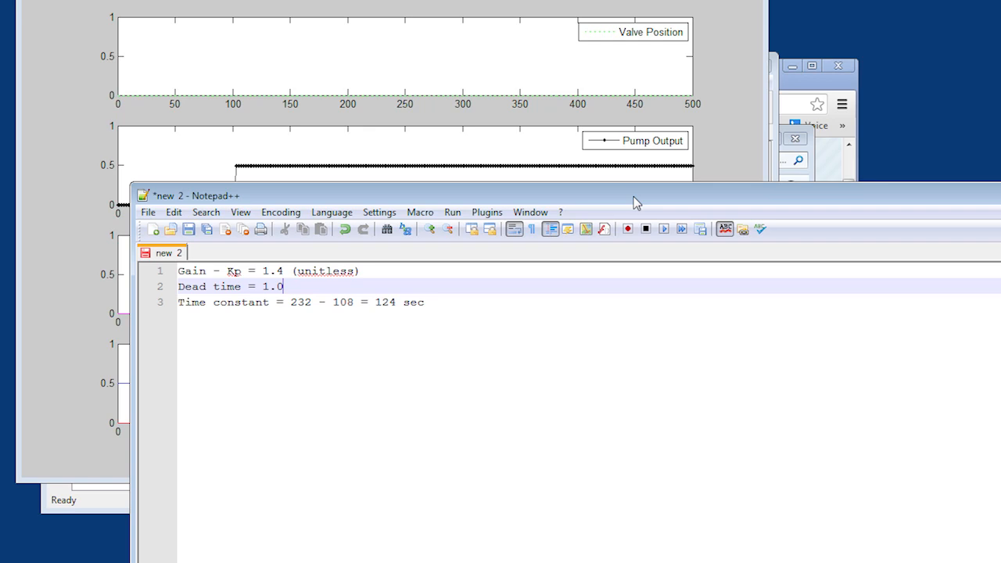
type("(")
key("BackSpace")
type("sec")
- Insert the symbol "tau_p =" before the 1.0 in the dead time line and before the 124 in the time constant line
type("tau")
key("BackSpace")
type("_p =")
key("Down")
key("Right")
key("Right")
key("Right")
key("Right")
key("Up")
key("Down")
type("tau_p =")
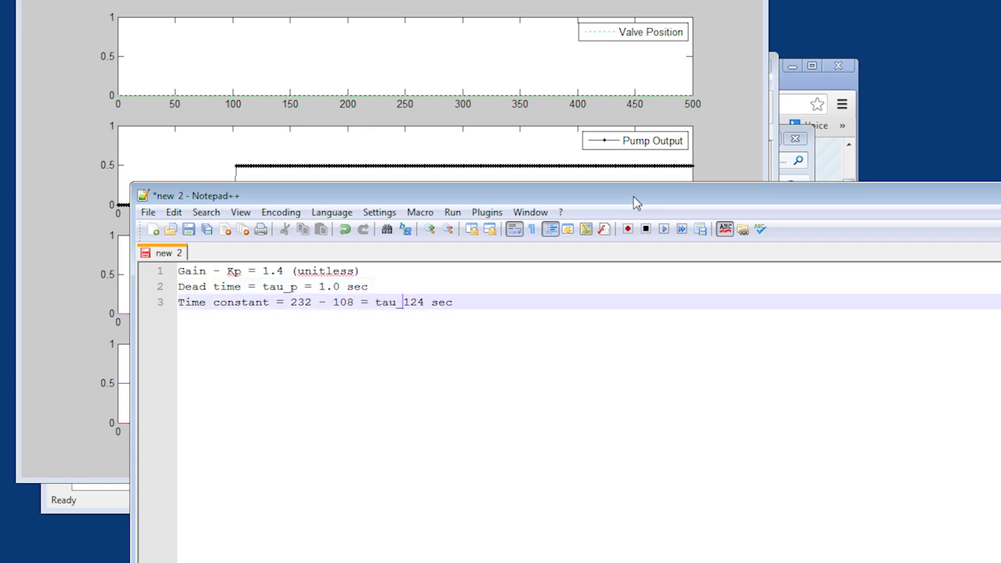
- Correct the dead time symbol from tau_p to theta_p
key("Up")
key("Left")
key("Left")
key("Left")
key("Left")
key("Left")
key("Left")
key("Left")
key("Left")
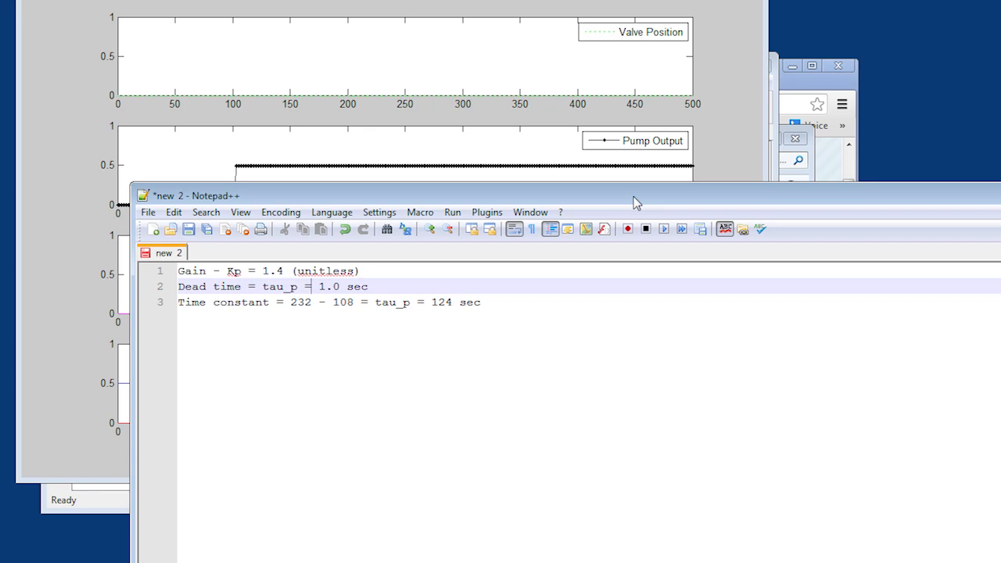
key("BackSpace")
key("BackSpace")
type("heta")
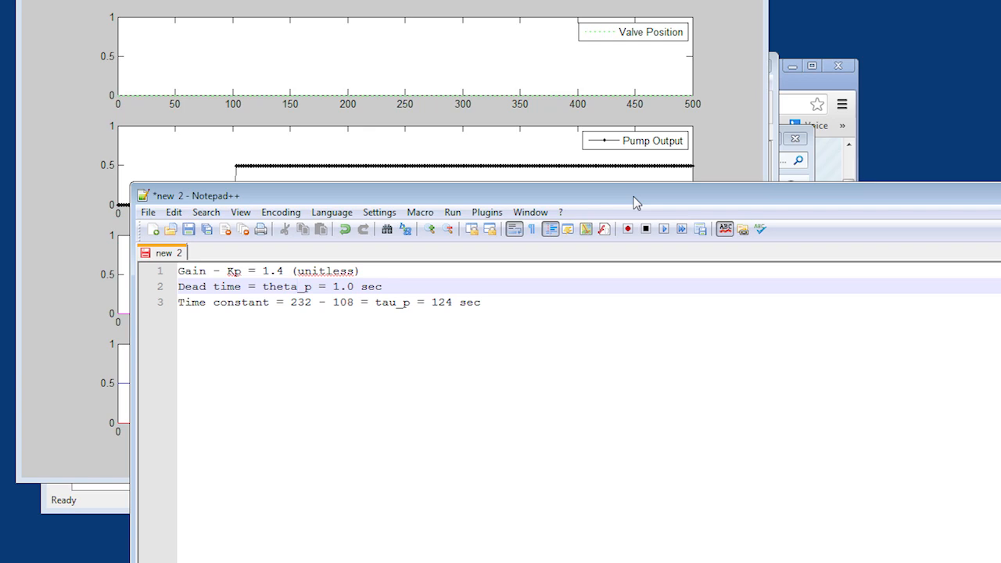
- Minimize the notes, the Measured Levels scope, the model and the tank figure, and close the Pump output slider
left_click_drag(634, 197, 523, 284)
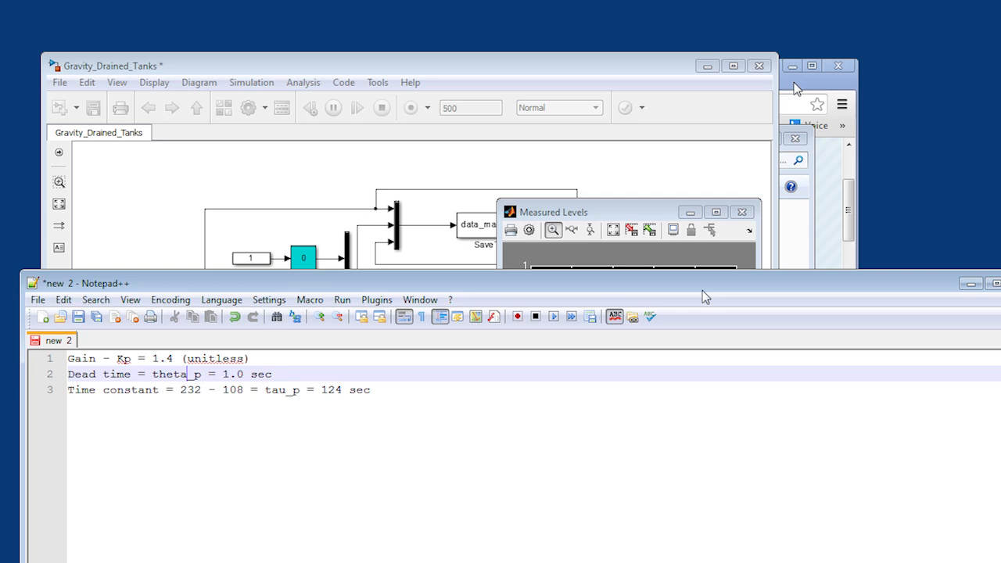
left_click_drag(702, 290, 502, 273)
left_click(770, 267)
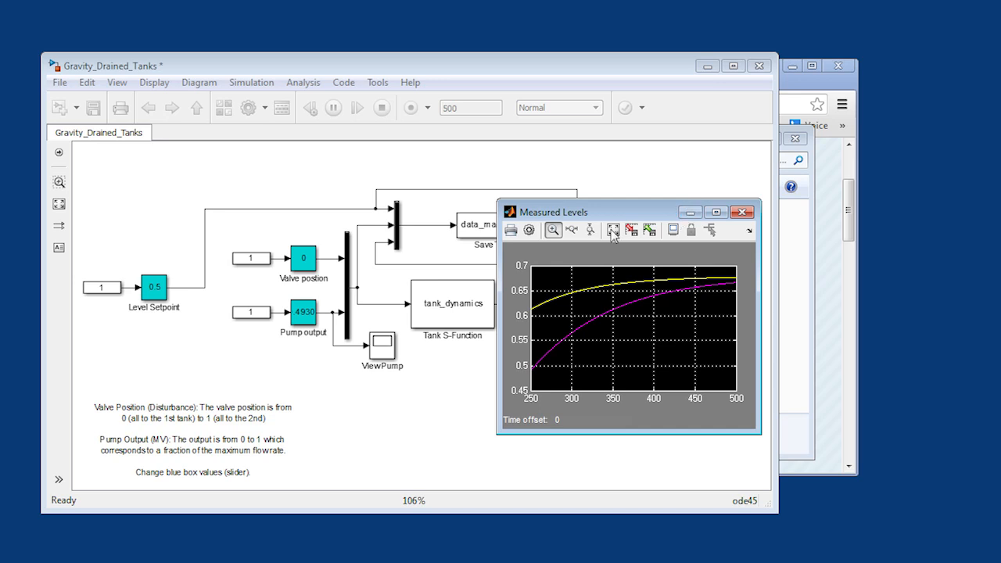
left_click(691, 212)
left_click(707, 67)
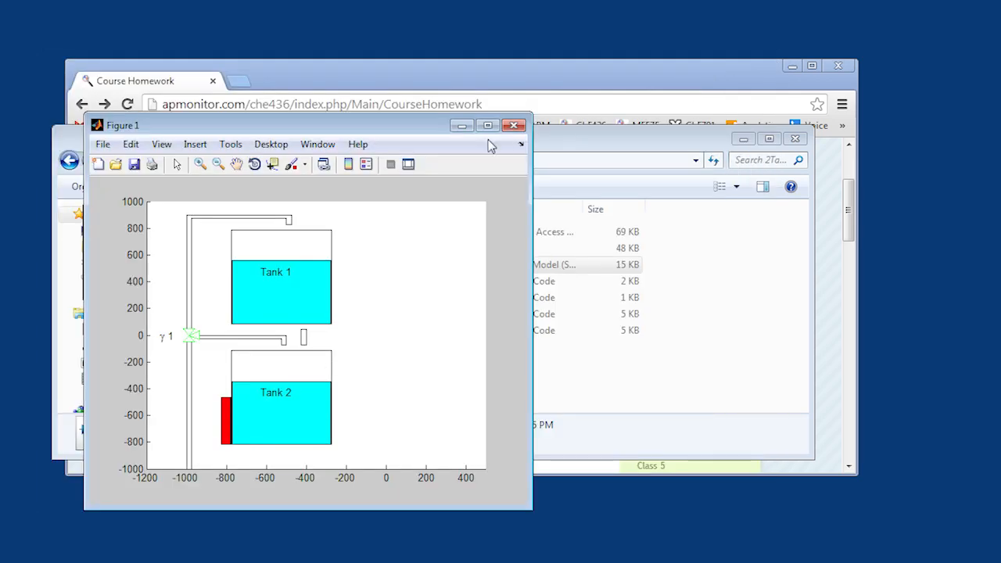
left_click(463, 125)
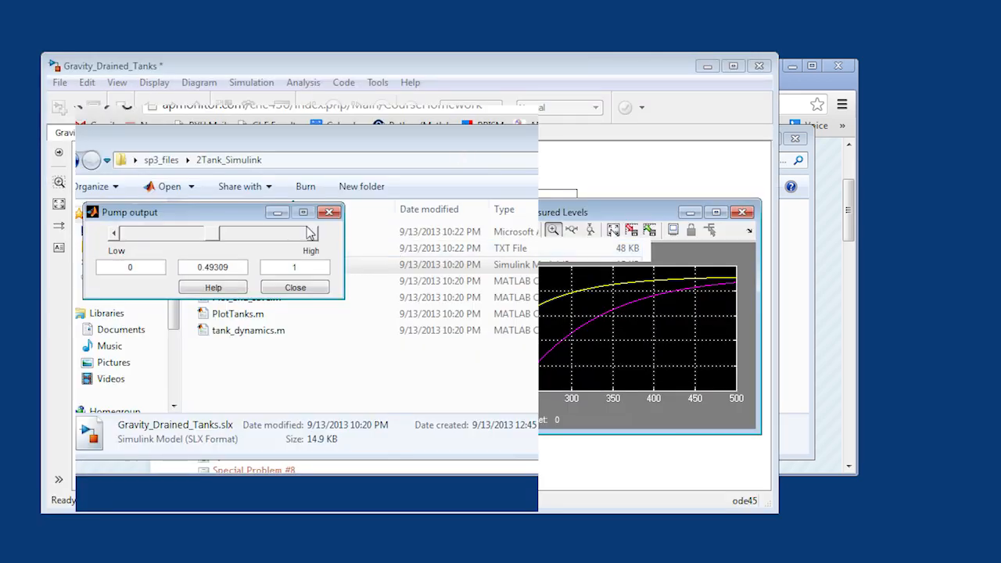
left_click(329, 212)
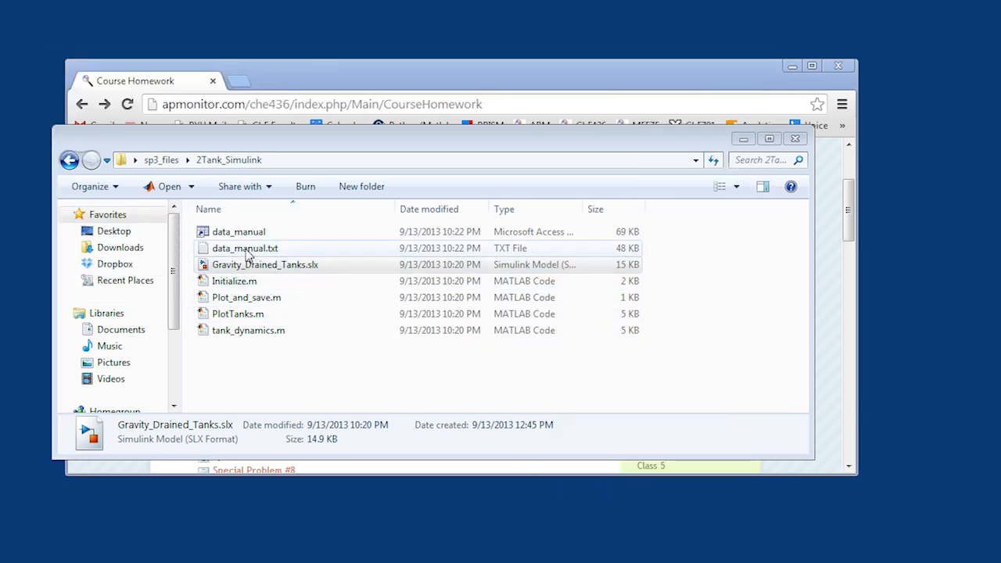
- Open data_manual.txt from the 2Tank_Simulink folder, examine its columns with the first four rows selected, and hide it
double_click(246, 250)
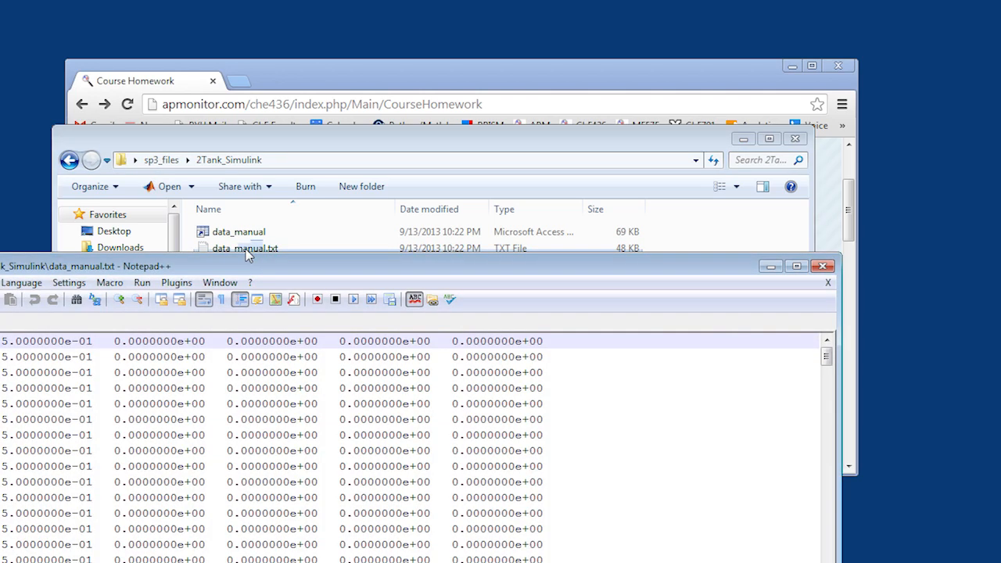
left_click_drag(251, 266, 508, 93)
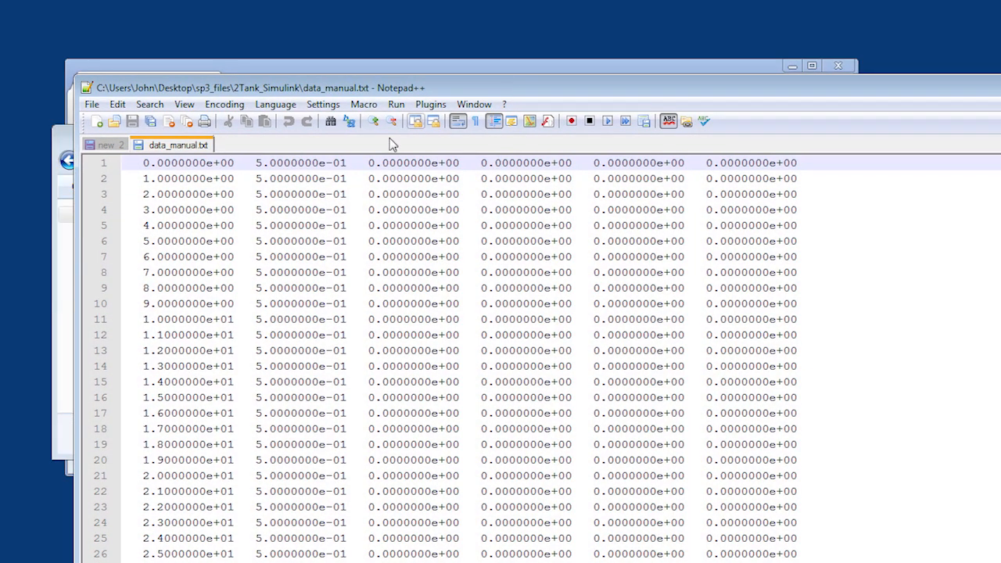
key("shift+Down")
key("shift+Down")
key("shift+Down")
key("shift+Down")
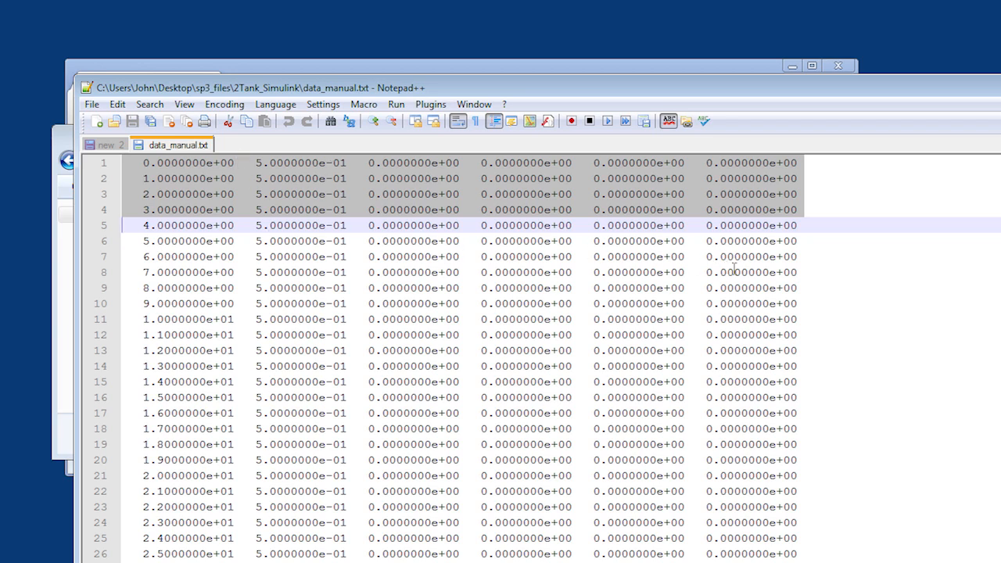
left_click_drag(769, 92, 824, 213)
left_click(859, 207)
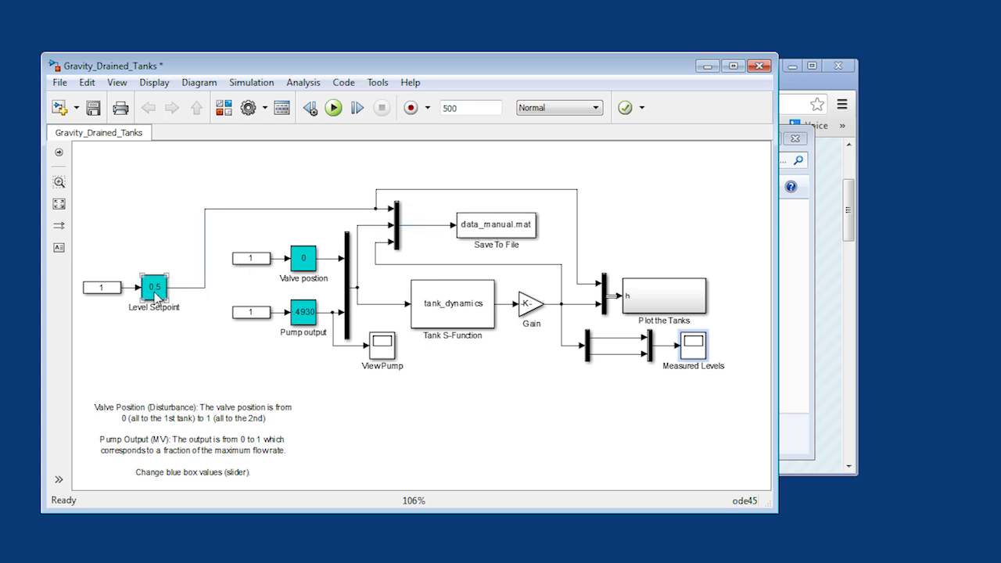
- Bring data_manual.txt back below the model diagram and inspect the multiplexer that feeds the Save To File block
left_click(51, 562)
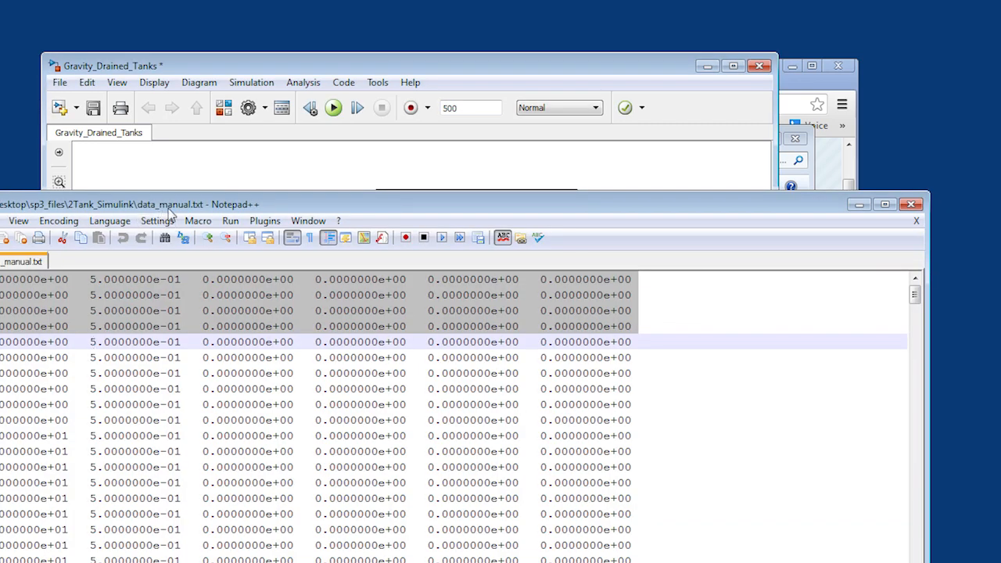
left_click_drag(172, 210, 342, 437)
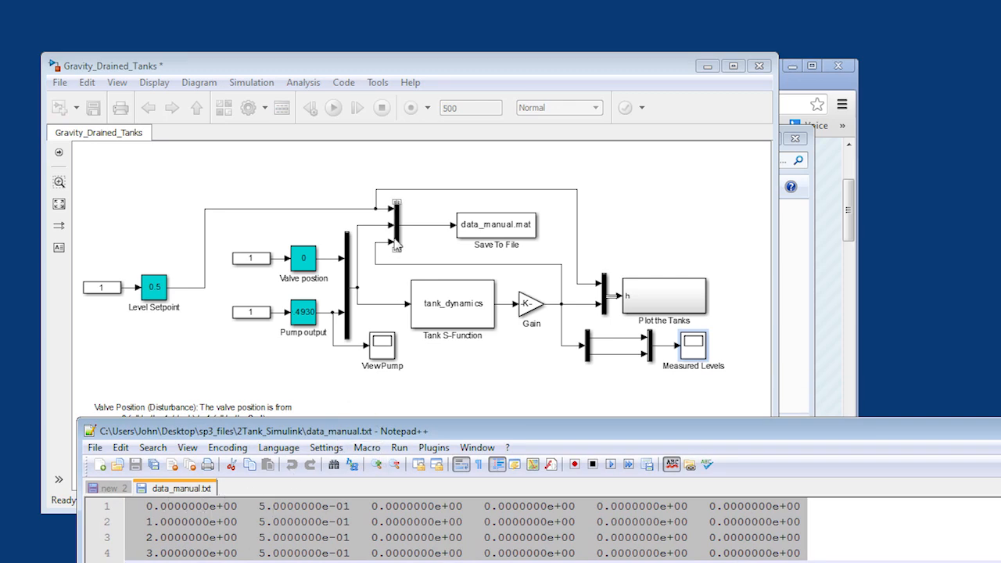
left_click_drag(373, 233, 391, 226)
left_click(397, 223)
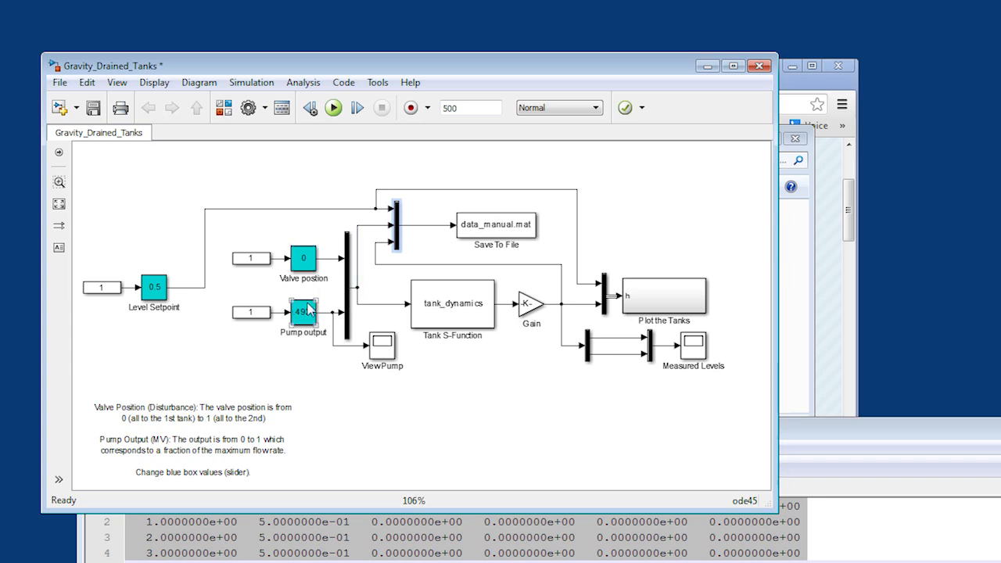
- Match the multiplexer's incoming signals to the data_manual.txt columns, highlighting the sixth and fourth values of the first row
left_click_drag(358, 223, 393, 225)
left_click(814, 444)
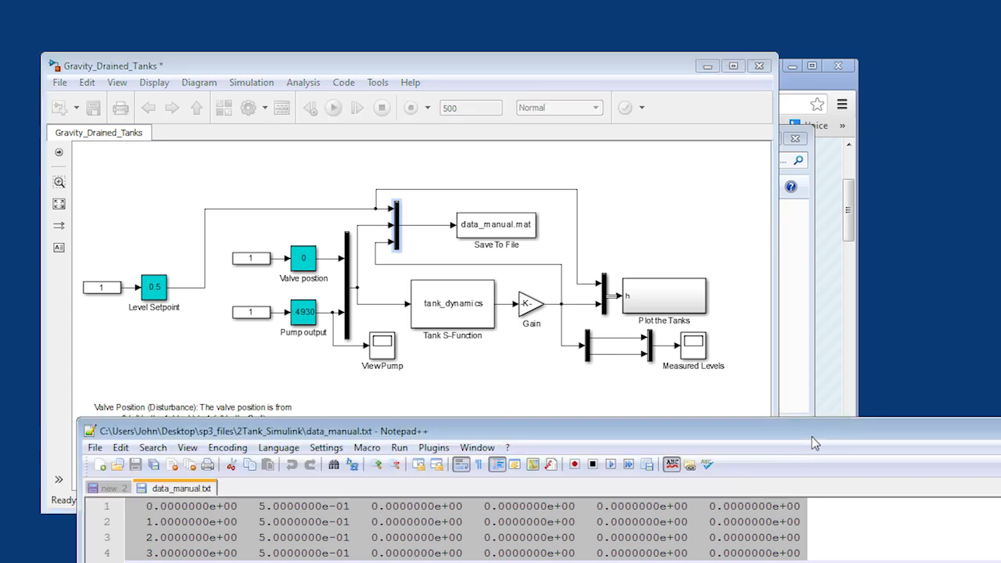
left_click(413, 538)
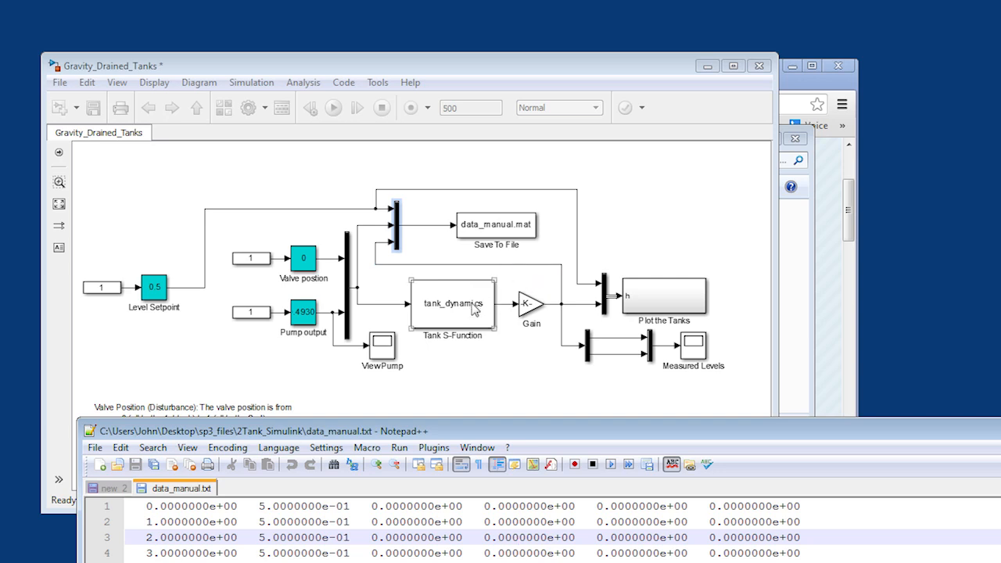
left_click(561, 304)
left_click_drag(710, 506, 800, 507)
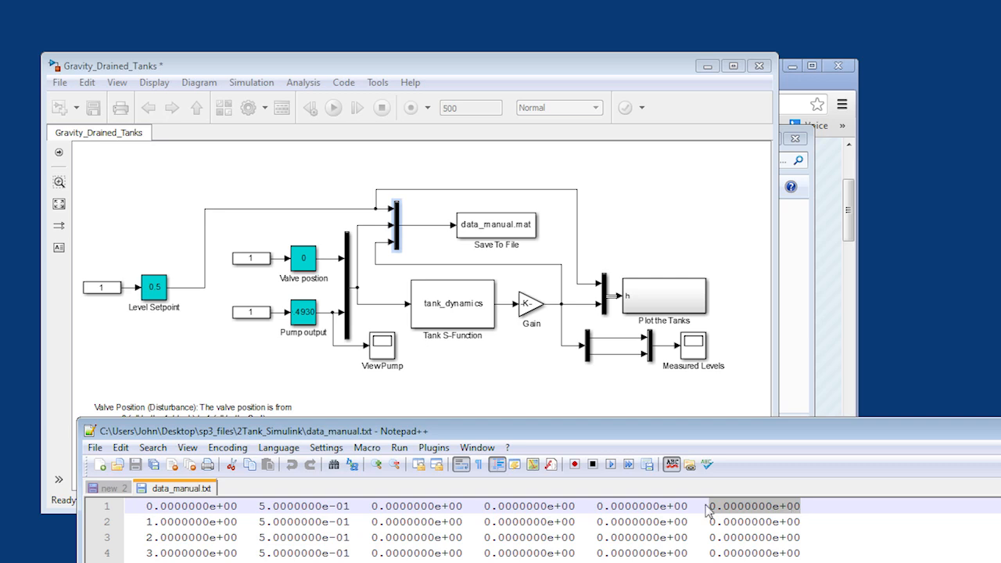
left_click_drag(482, 506, 580, 506)
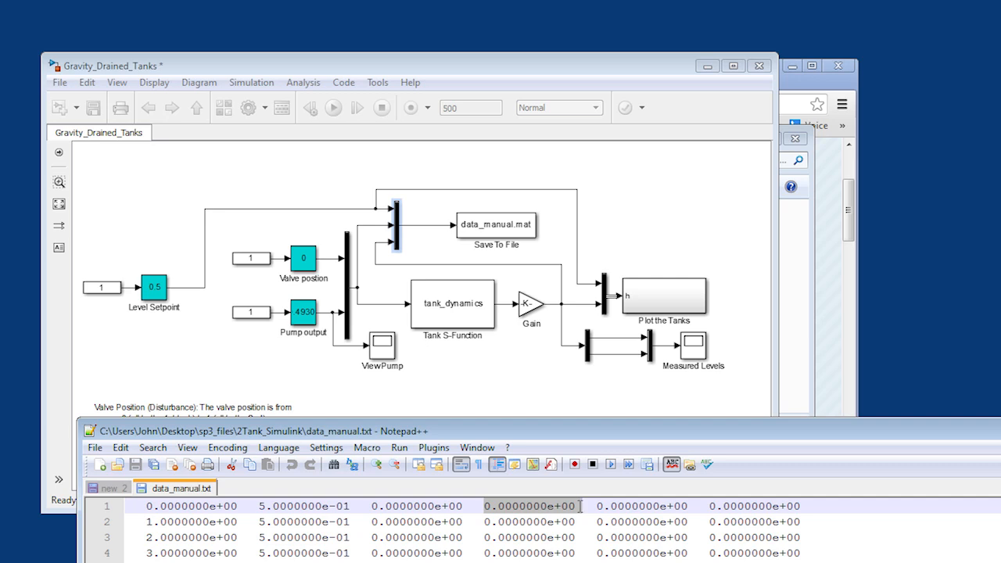
- Copy the entire contents of data_manual.txt and minimize both the text file and the Gravity_Drained_Tanks model
left_click_drag(586, 433, 512, 53)
key("ctrl+a")
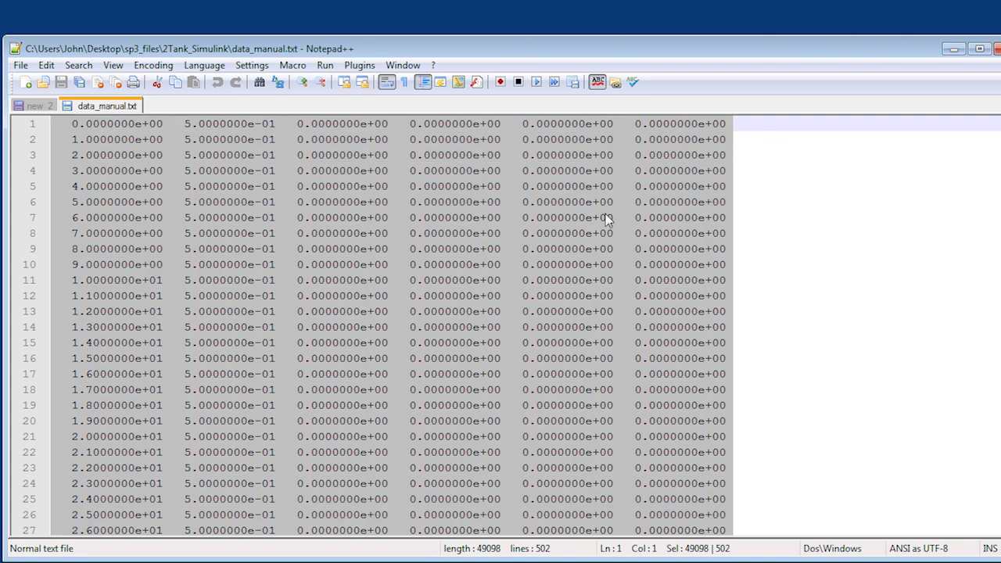
left_click(46, 65)
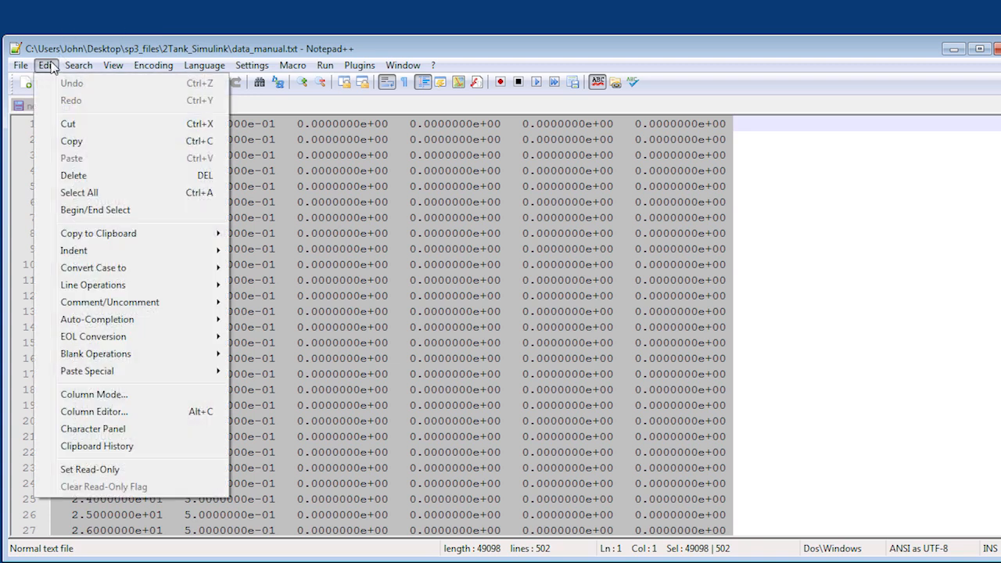
left_click(68, 144)
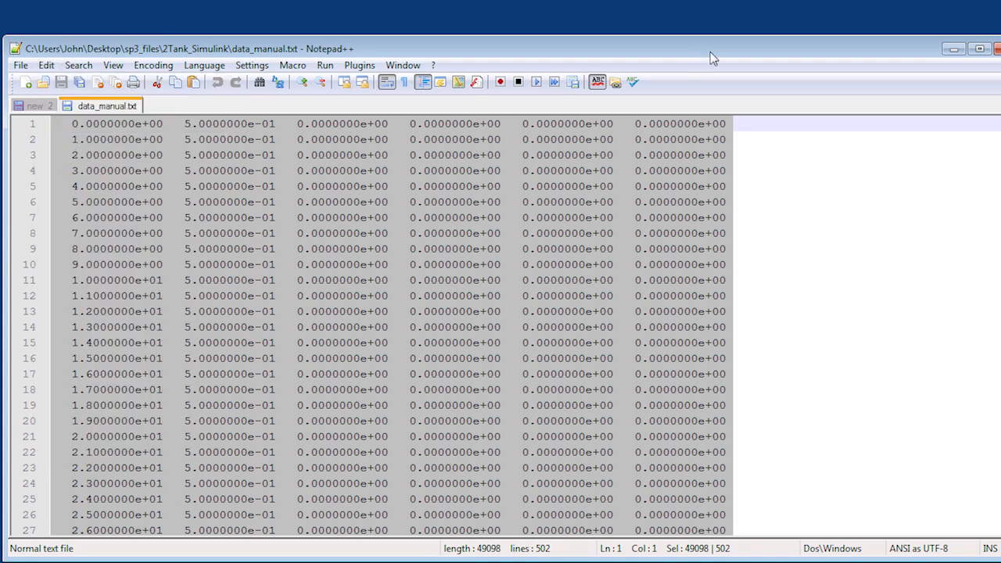
left_click(962, 51)
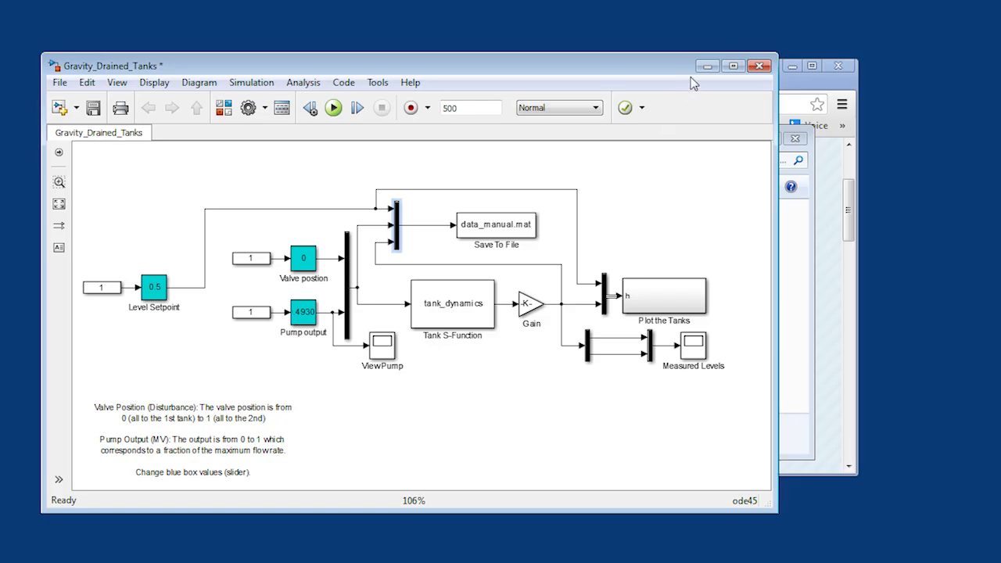
left_click(701, 72)
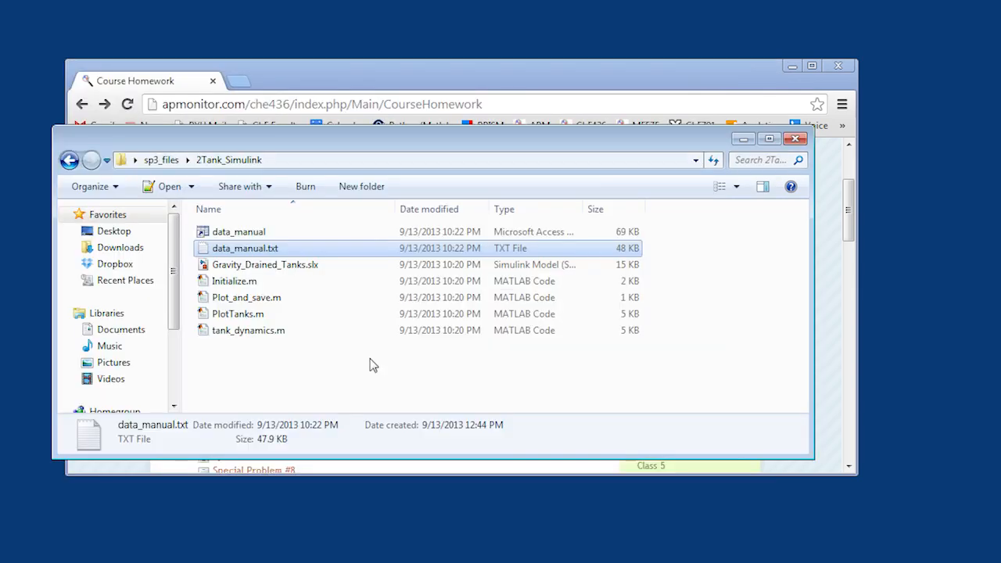
- Open fopdt_gdt.xlsx from the sp3_files folder in Excel, enable editing, and move its window fully into view
left_click(319, 368)
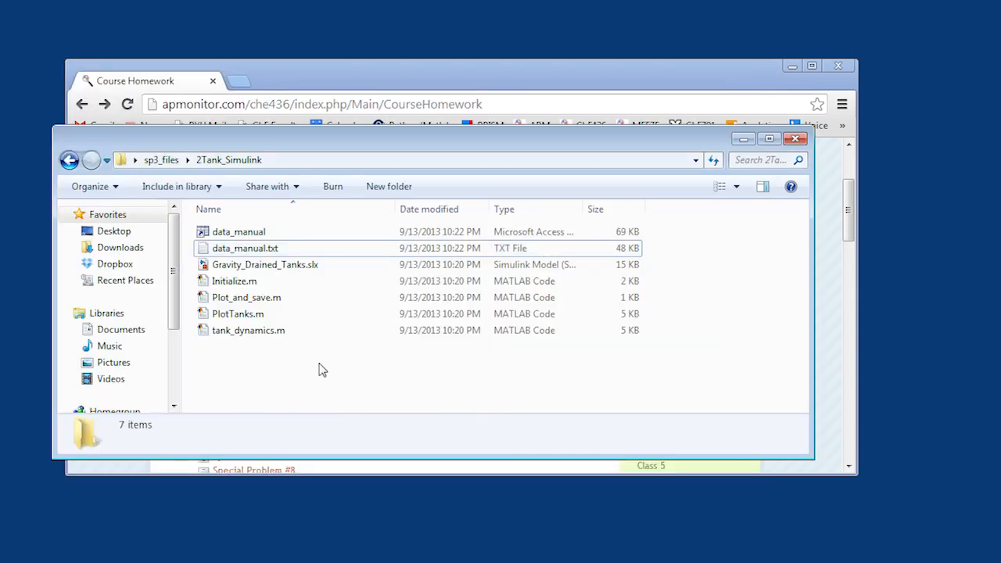
left_click(69, 160)
double_click(226, 248)
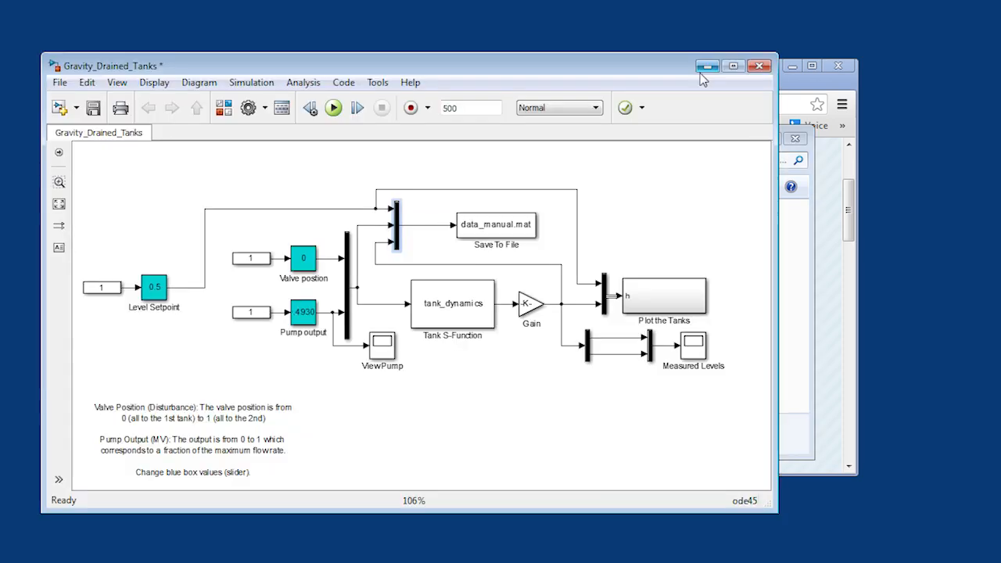
left_click_drag(326, 272, 214, 85)
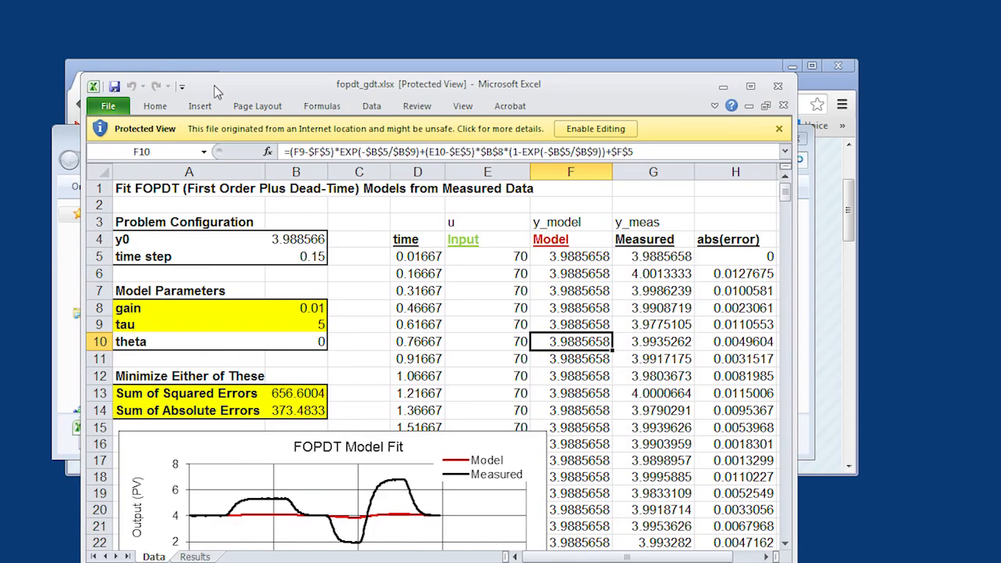
left_click(569, 128)
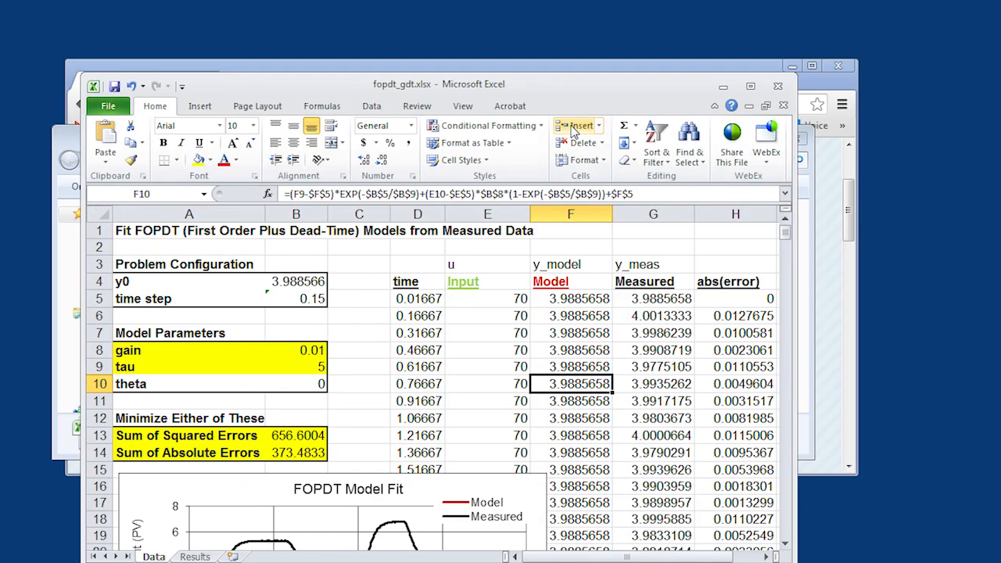
left_click_drag(572, 84, 577, 23)
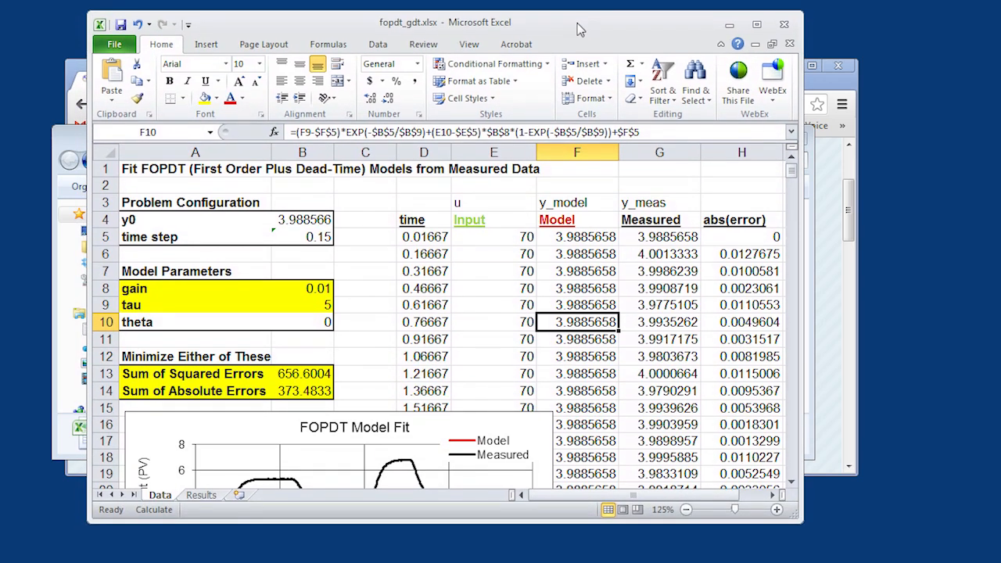
- Add a new worksheet after Results and paste the copied tank data at A1
left_click(497, 236)
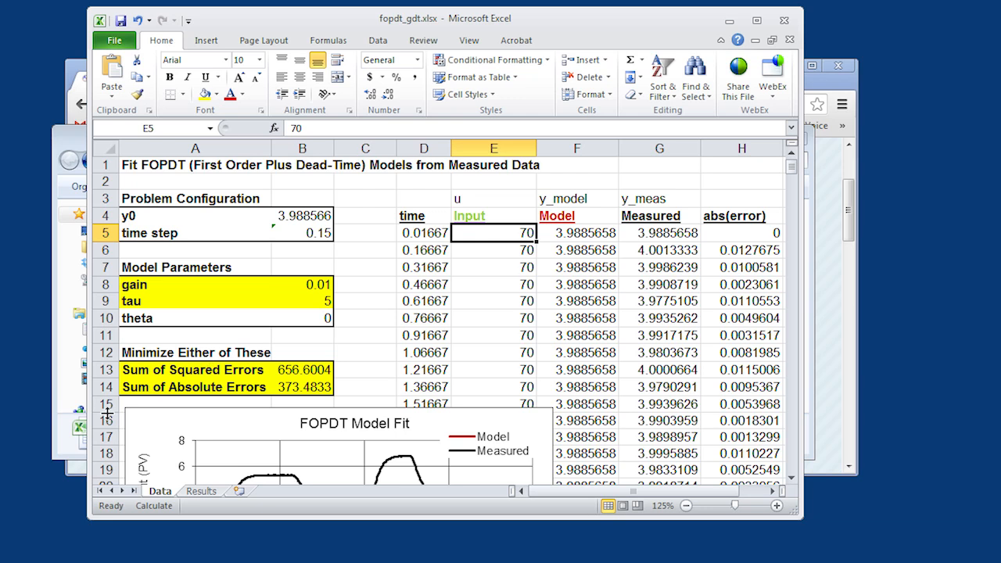
left_click(201, 492)
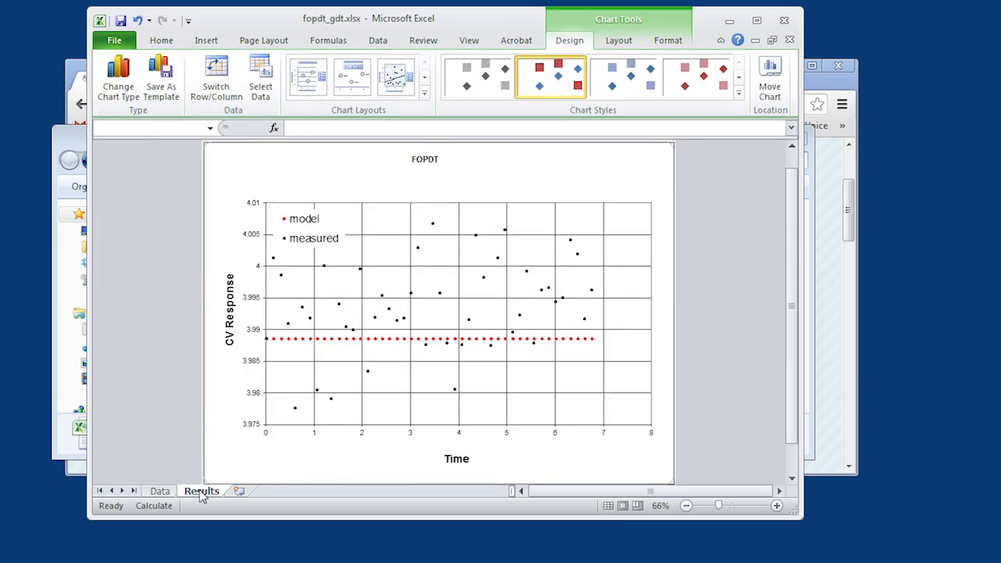
right_click(202, 497)
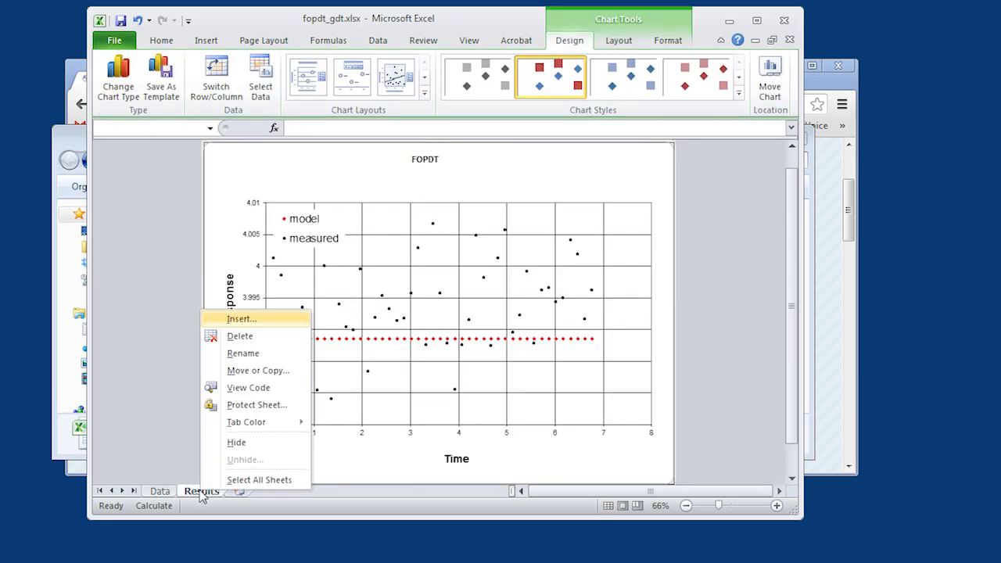
left_click(202, 497)
left_click(241, 493)
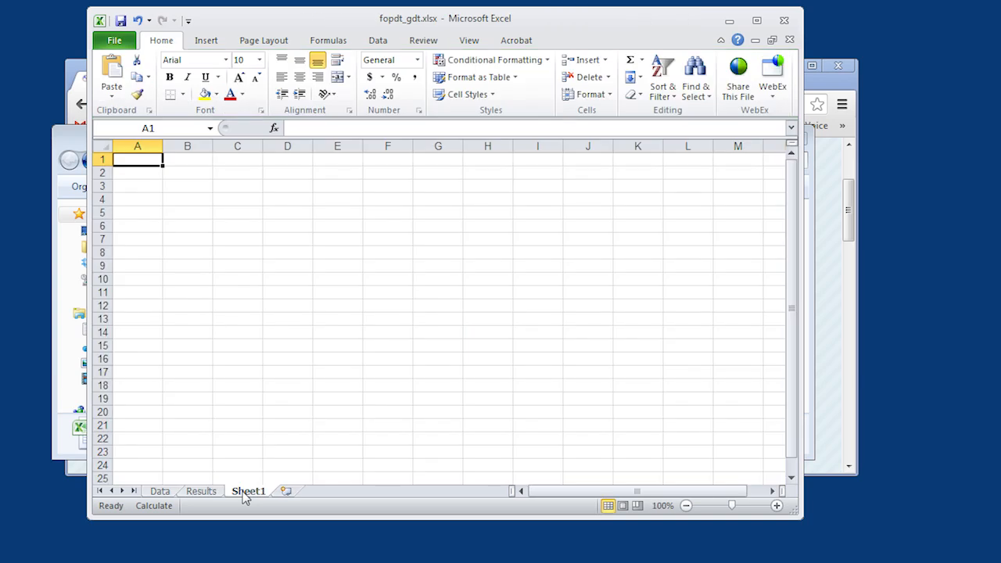
key("ctrl+v")
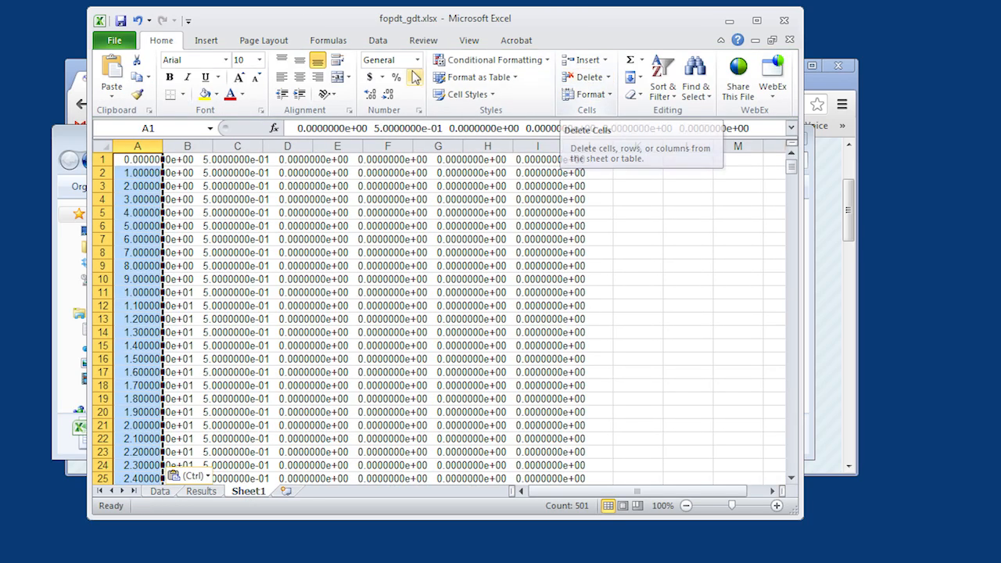
- Split the pasted data into separate columns with Text to Columns, using the Fixed width option
left_click(377, 41)
left_click(437, 78)
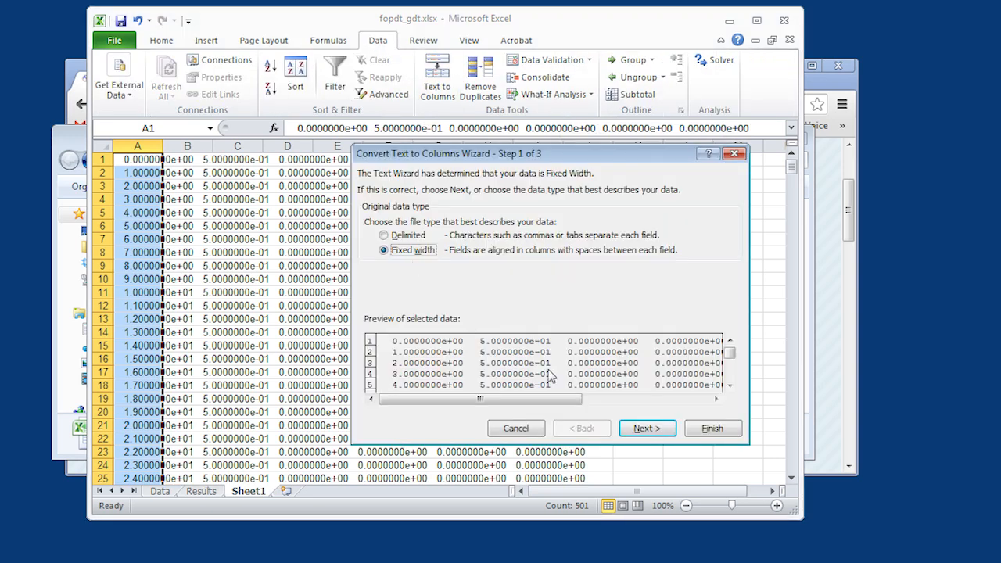
left_click(637, 427)
left_click(701, 429)
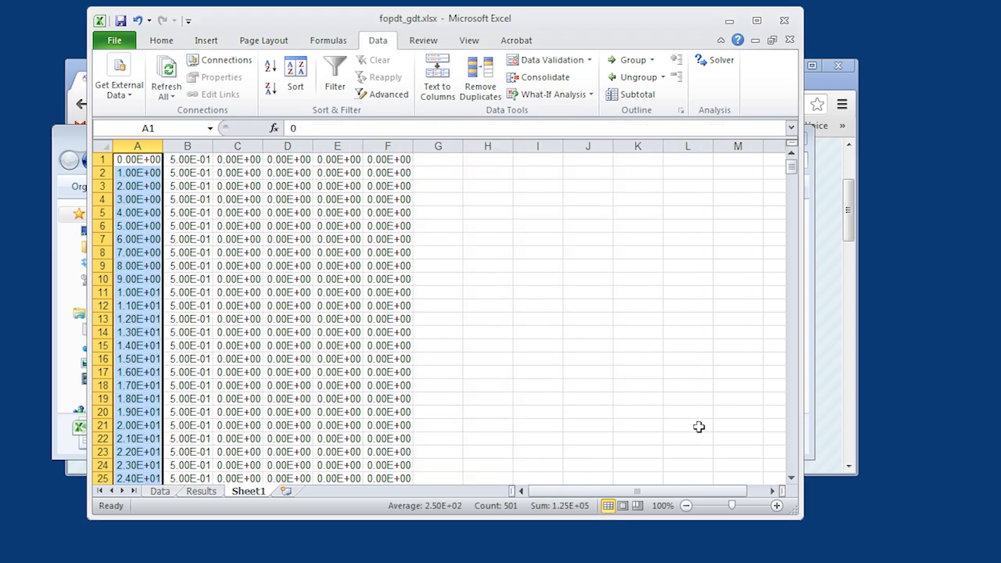
- Copy the time values in column A of Sheet1, from A1 down to row 501
left_click(216, 201)
key("Left")
key("Left")
key("Right")
key("Right")
key("Right")
key("Left")
key("Left")
key("Left")
key("Up")
key("Up")
key("Up")
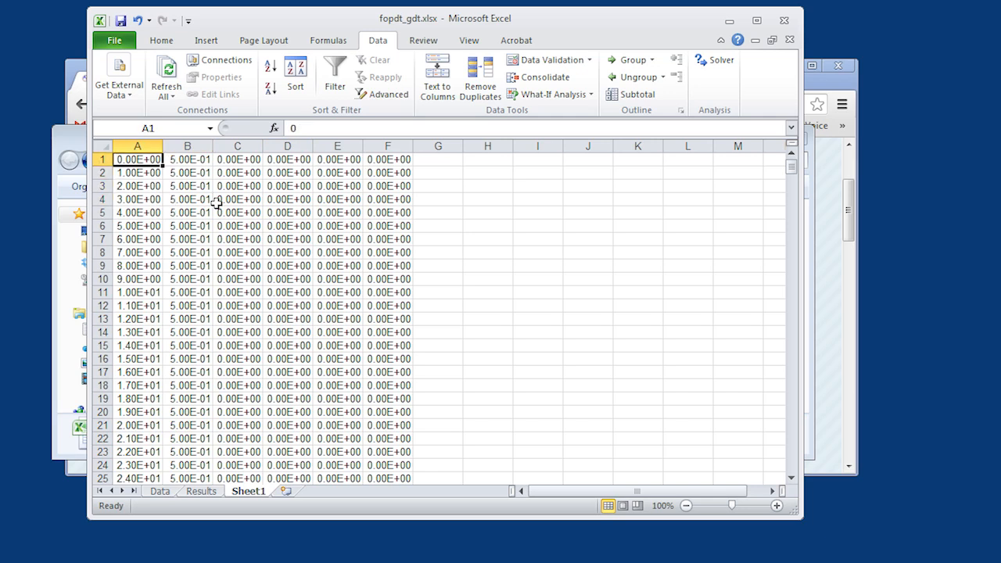
key("ctrl+shift+Down")
key("ctrl+c")
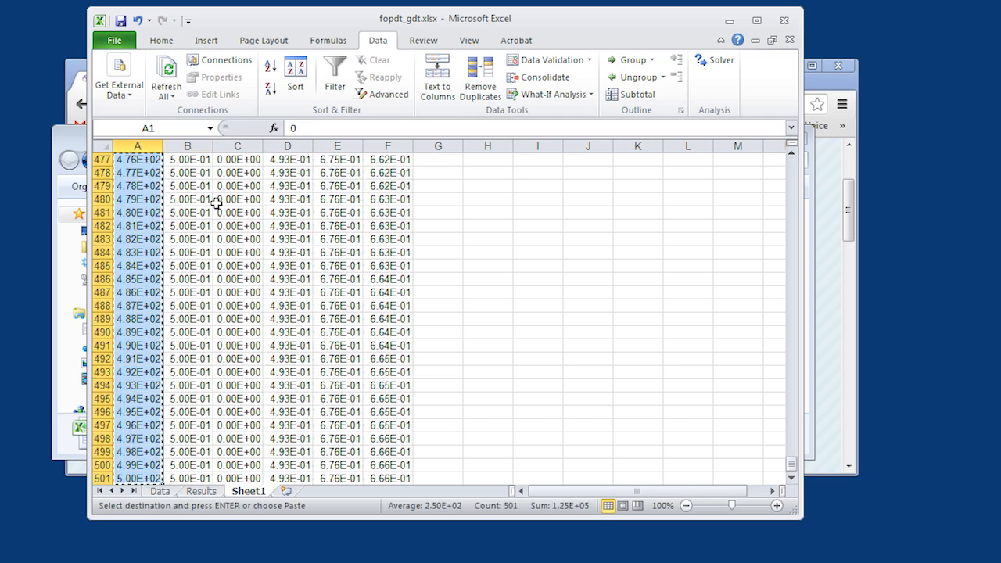
- Paste the copied times into the time column of the Data sheet from D5 and autofit the column width
left_click(159, 491)
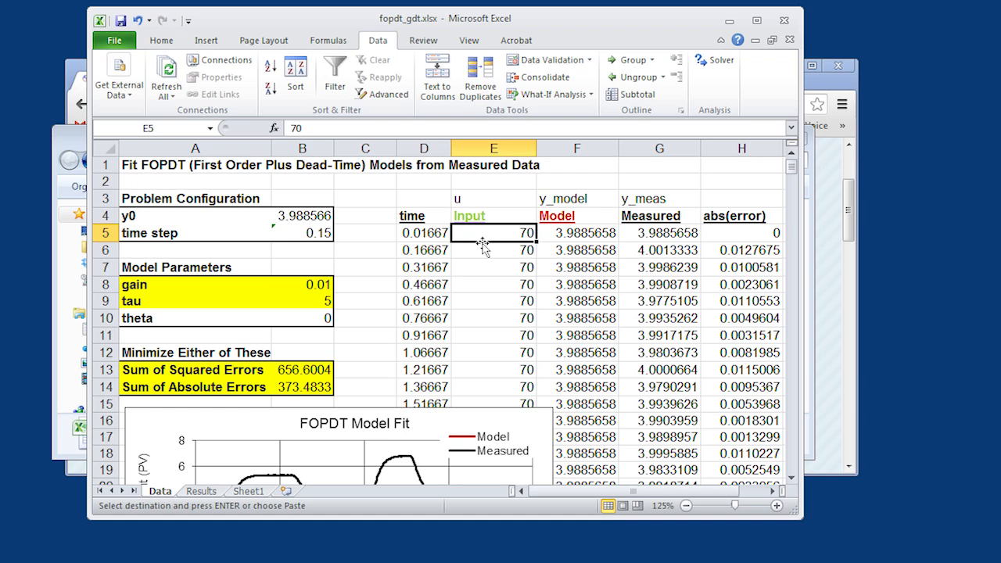
left_click(428, 232)
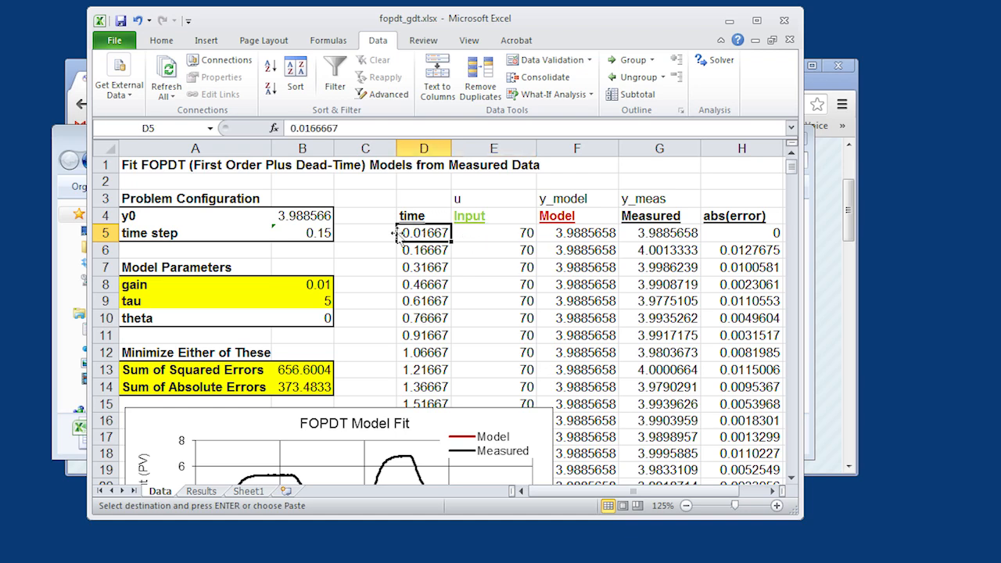
key("ctrl+v")
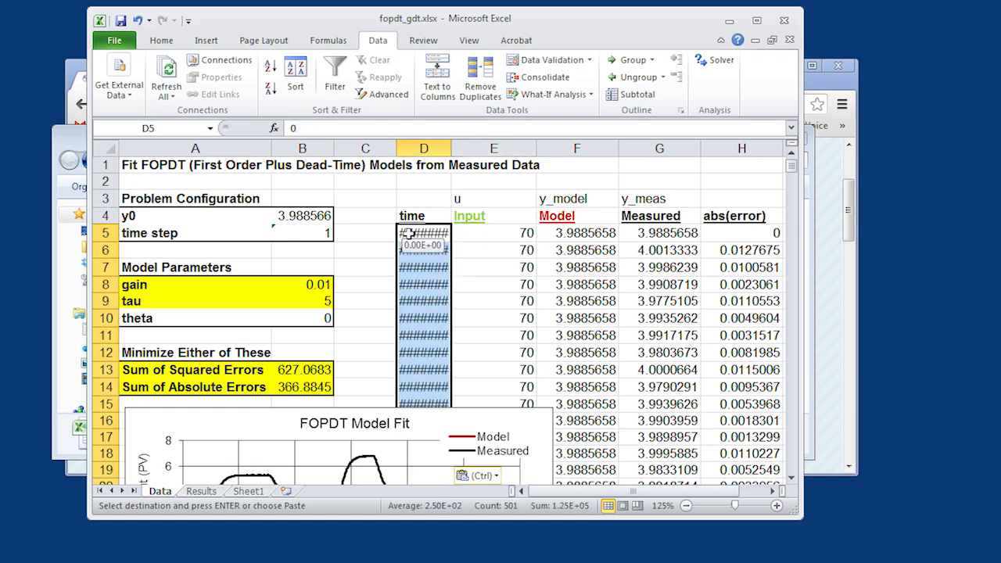
double_click(452, 148)
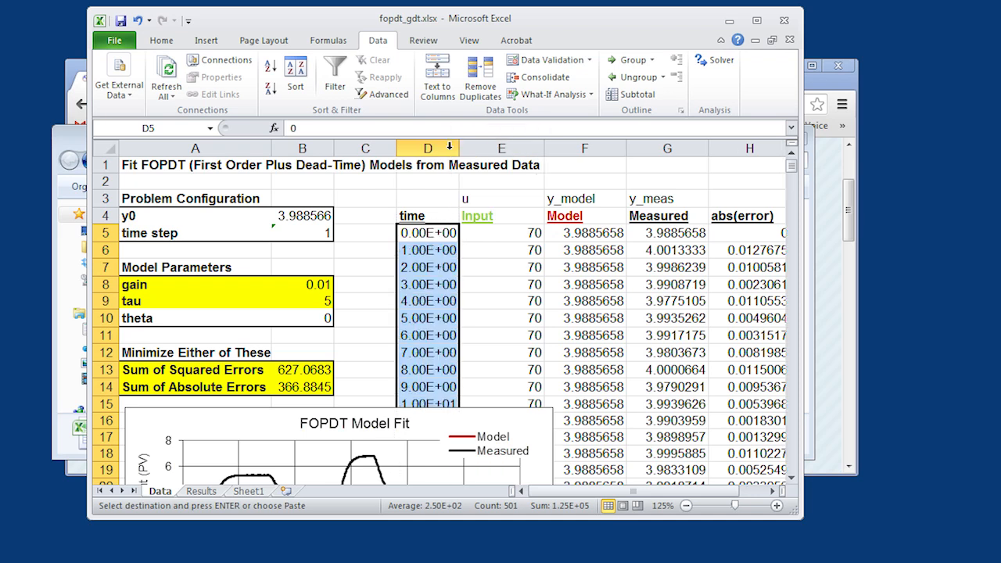
- Compare how far the time and Input columns extend down the Data sheet
left_click(428, 232)
key("ctrl+Down")
key("Down")
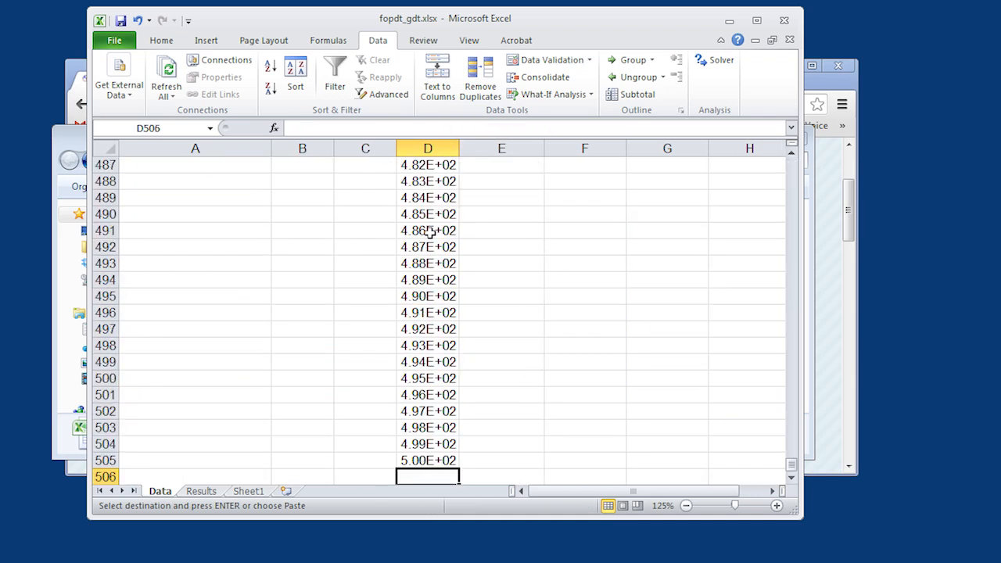
key("ctrl+Up")
key("ctrl+Up")
key("Down")
key("Right")
key("ctrl+Down")
key("Down")
key("Down")
key("Down")
key("Up")
key("Up")
key("Up")
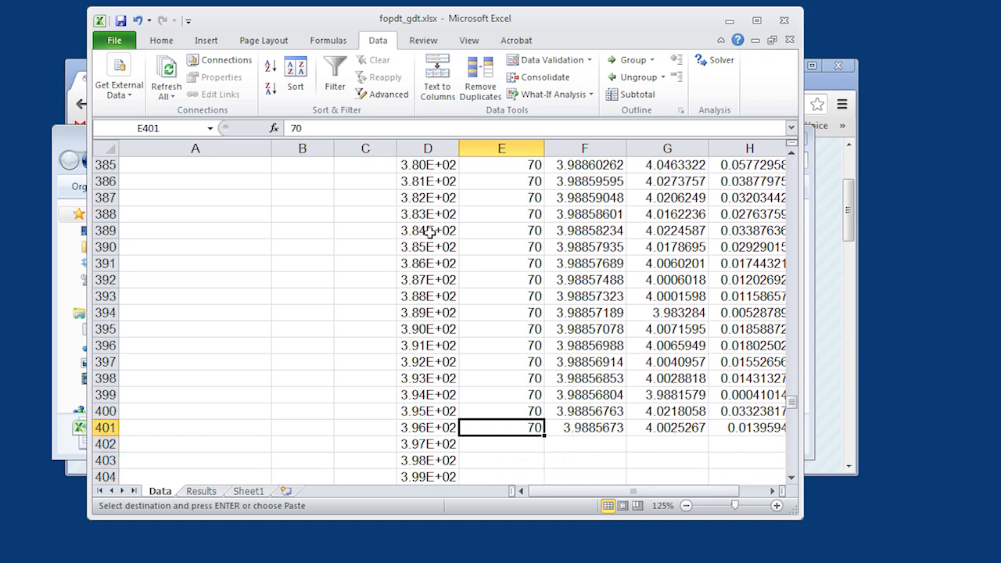
key("ctrl+Up")
key("ctrl+Up")
key("Down")
key("Down")
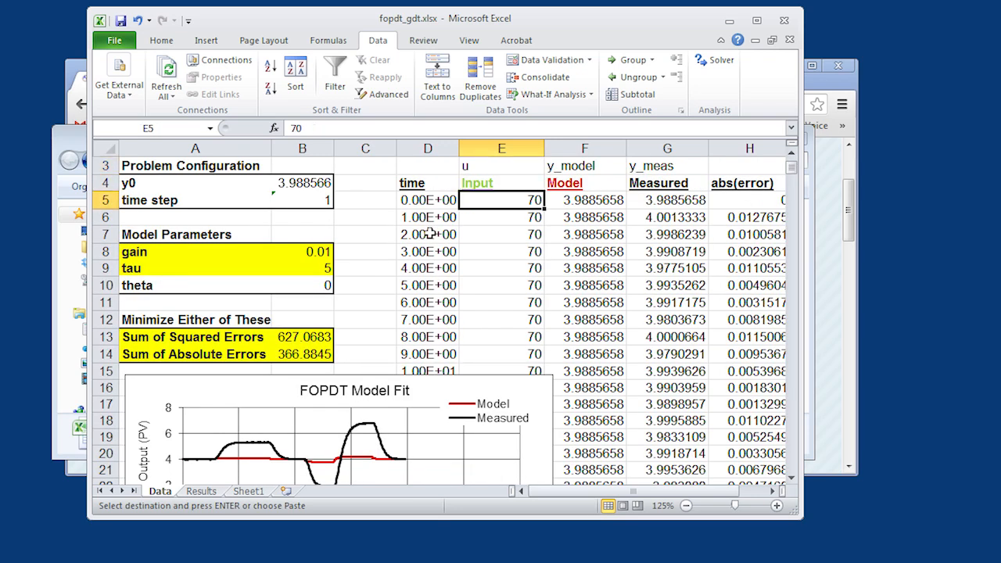
- Copy the pump output values in column D of Sheet1 into the Data sheet's Input column from E5
left_click(250, 492)
left_click(311, 304)
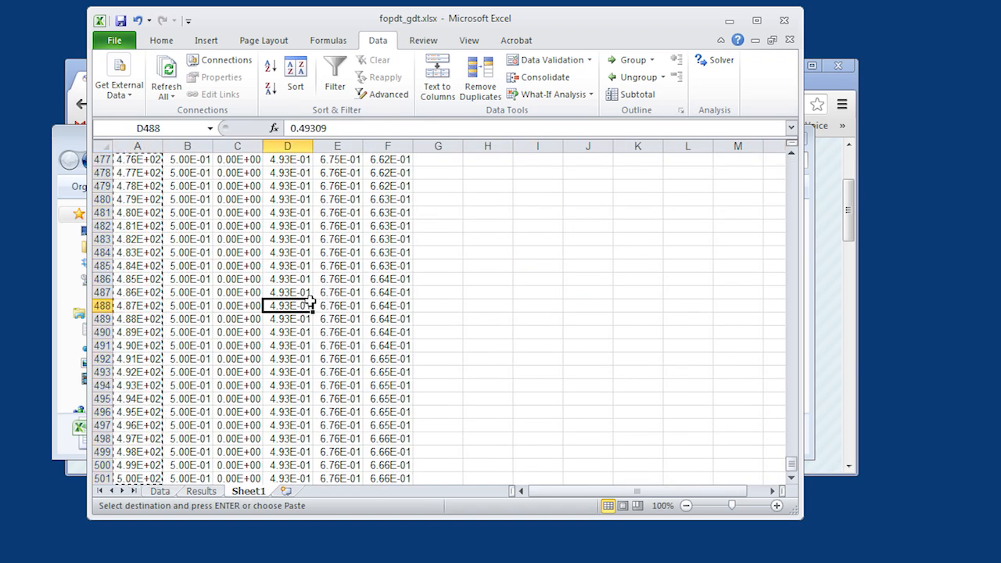
key("ctrl+Up")
key("ctrl+shift+Down")
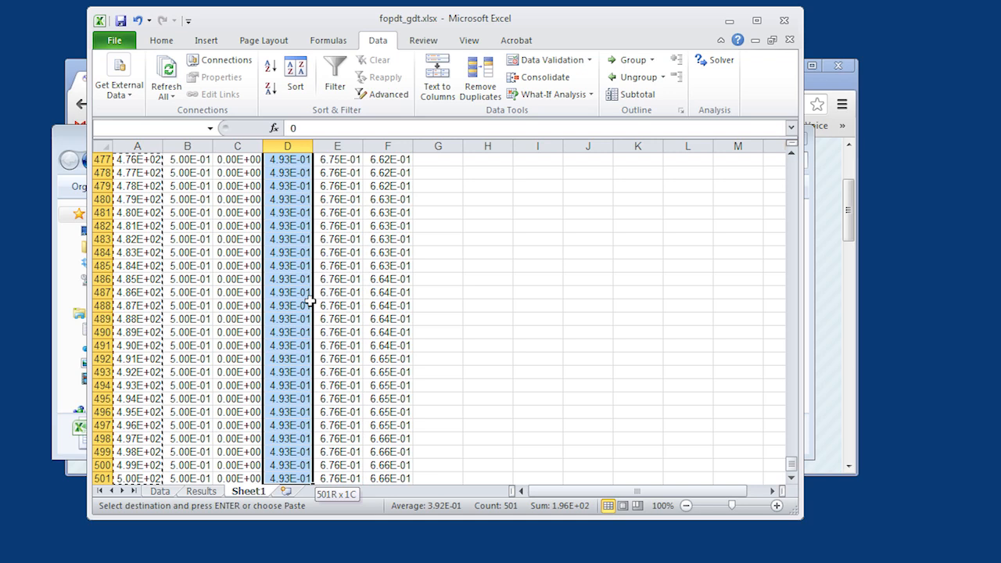
left_click(161, 492)
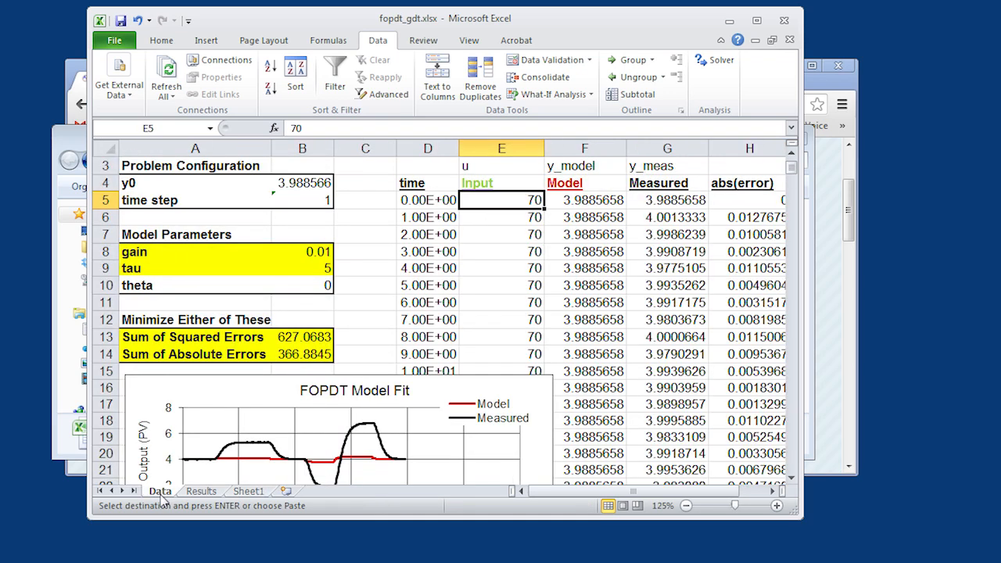
key("ctrl+v")
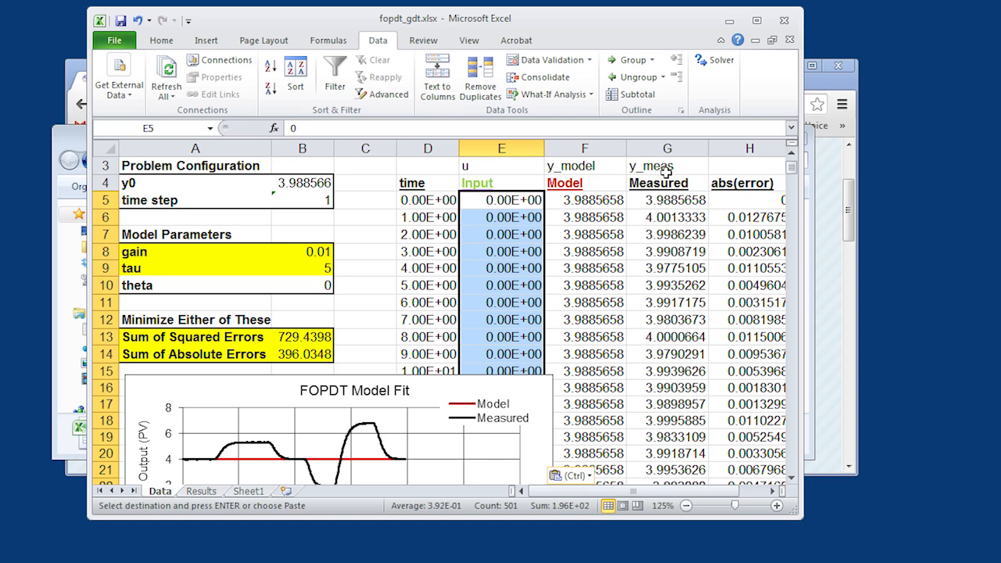
- Examine the formulas in the first cells of the Model column, F5 to F8
left_click(581, 218)
left_click(584, 200)
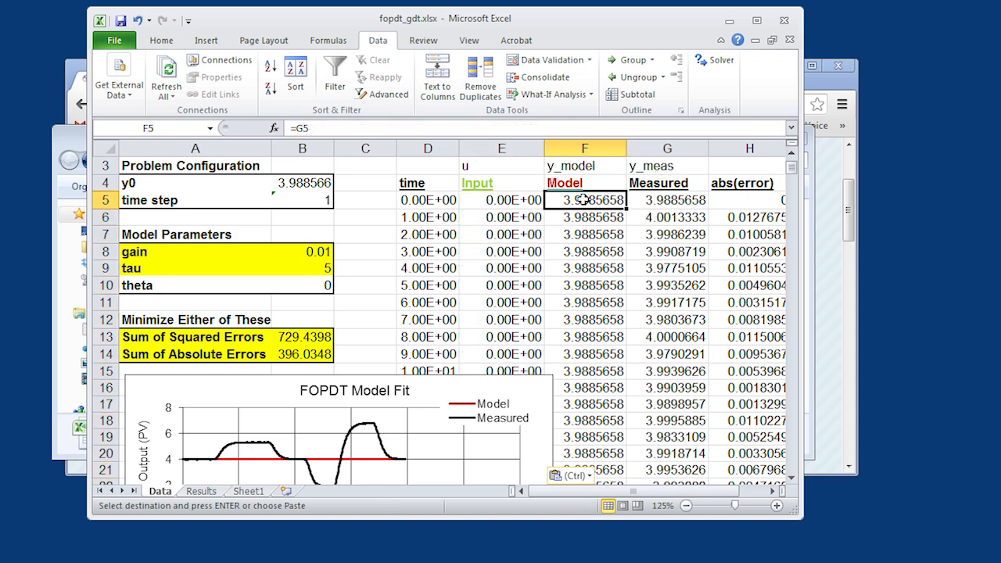
left_click(584, 219)
left_click(583, 239)
left_click(583, 255)
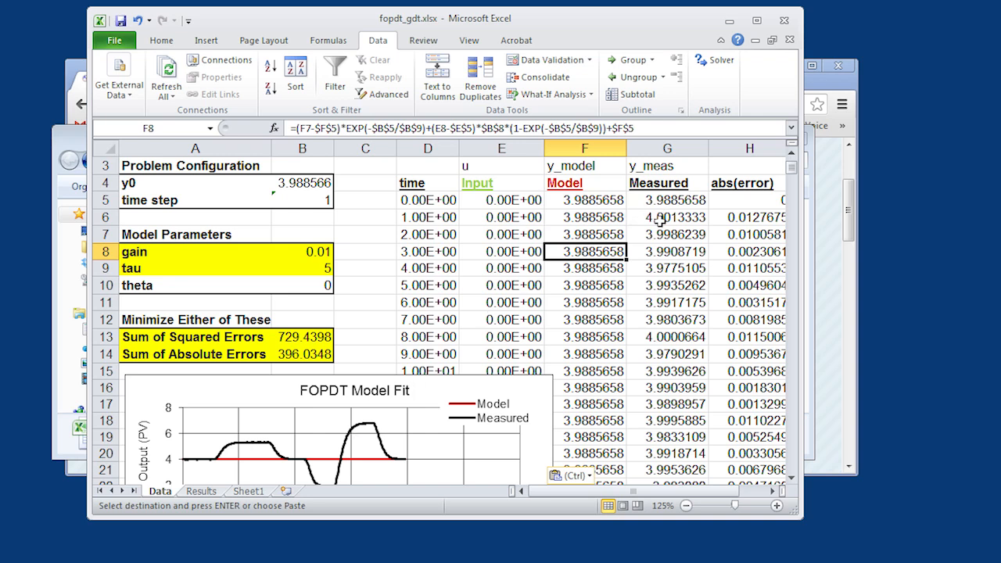
- Copy the values in column F of Sheet1, rows 1 to 501, into the Data sheet's Measured column from G5
left_click(247, 493)
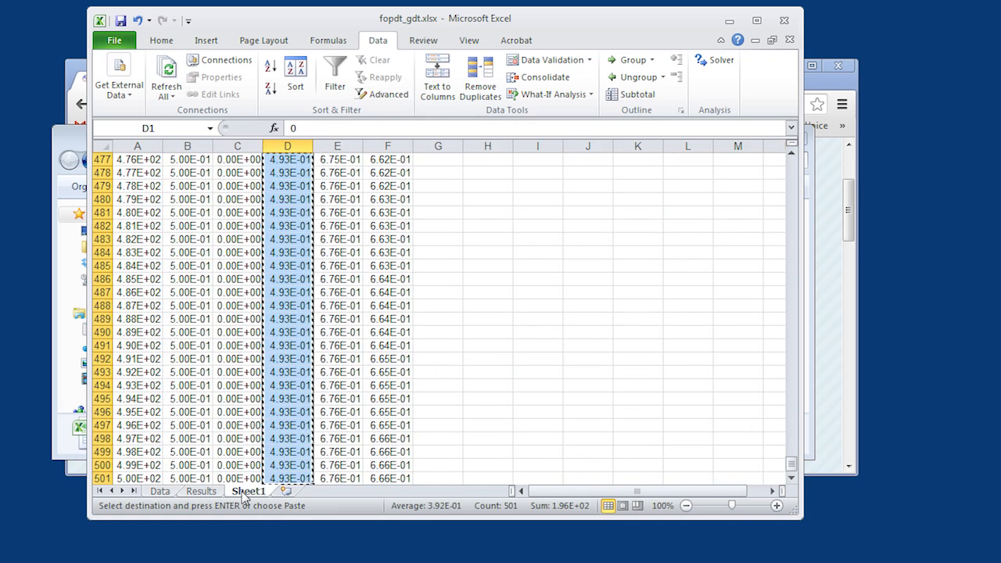
left_click(377, 216)
key("ctrl+Up")
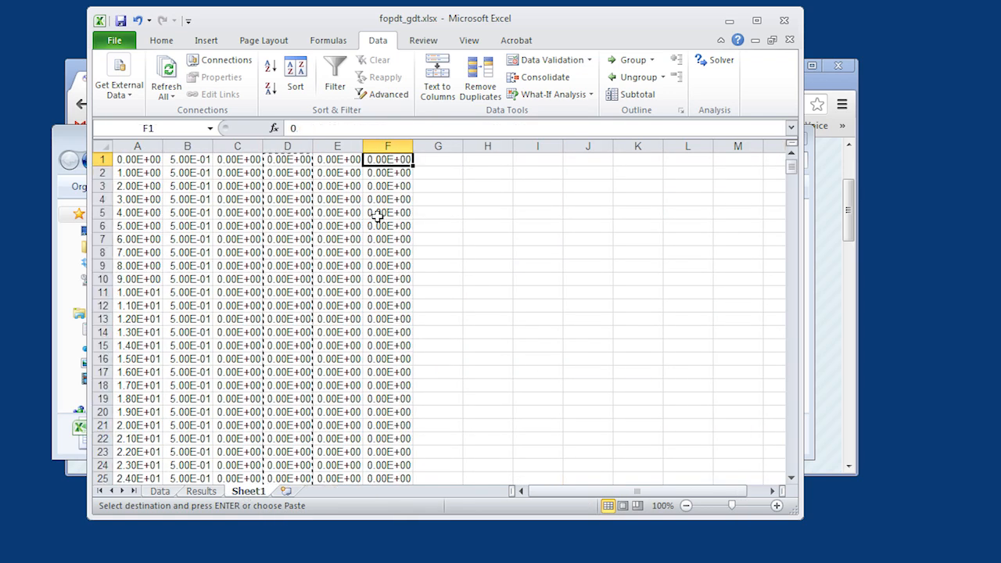
key("ctrl+shift+Down")
key("ctrl+c")
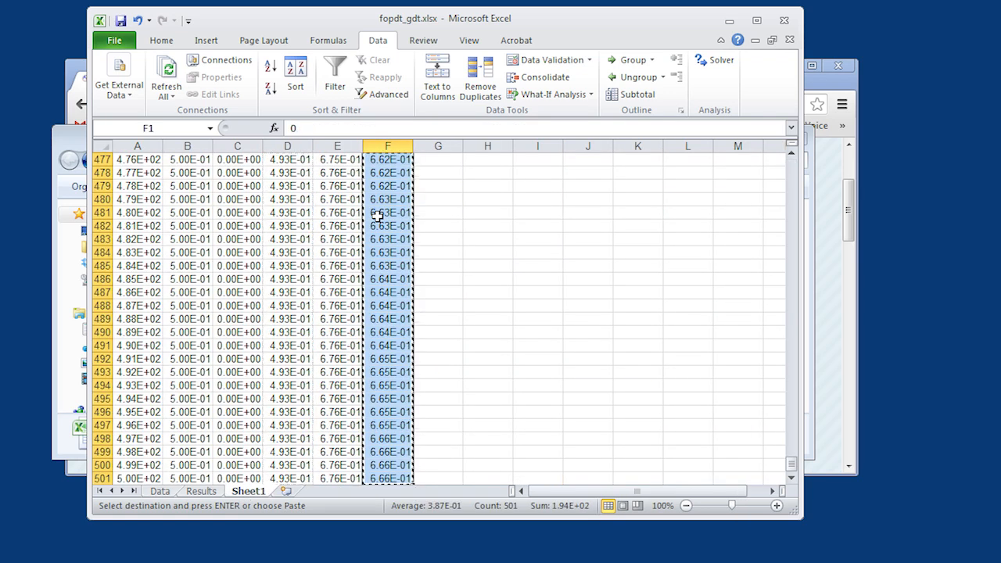
left_click(160, 493)
left_click(650, 199)
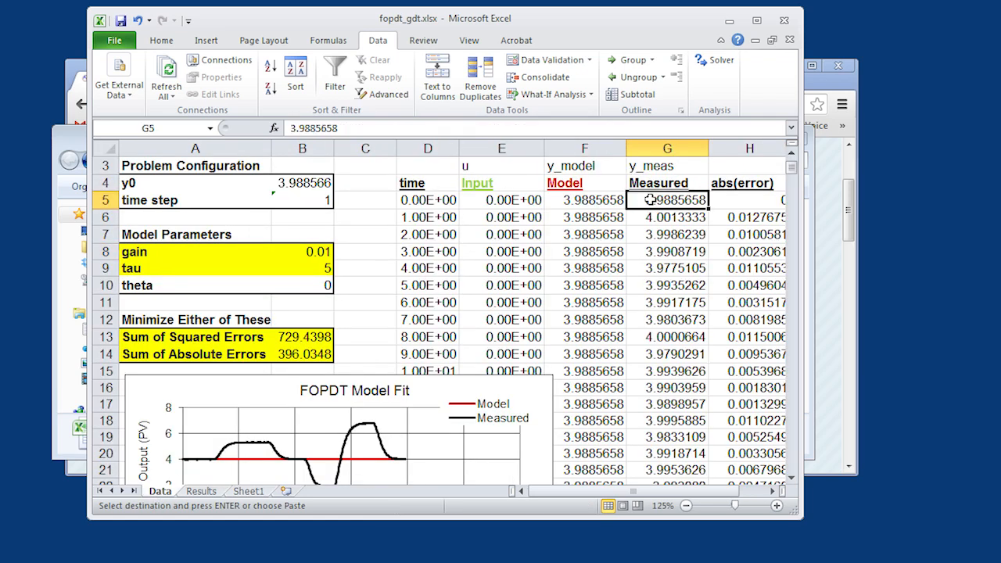
key("ctrl+v")
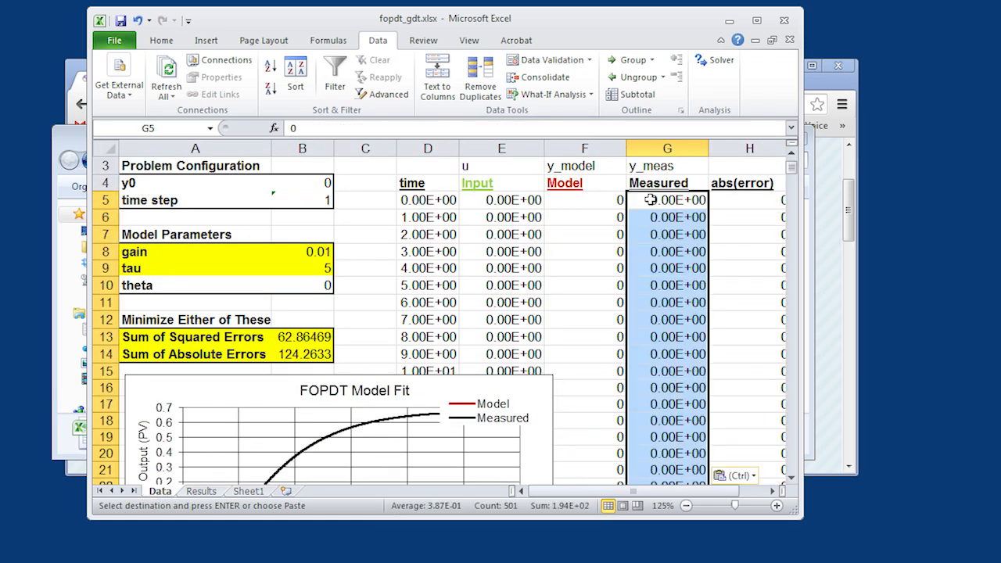
- Fill the Model formula in F401 down column F to row 505, and check how far the column extends
left_click(617, 250)
key("ctrl+Down")
key("Down")
key("Down")
key("Down")
key("Down")
key("Up")
key("Up")
key("Up")
key("Up")
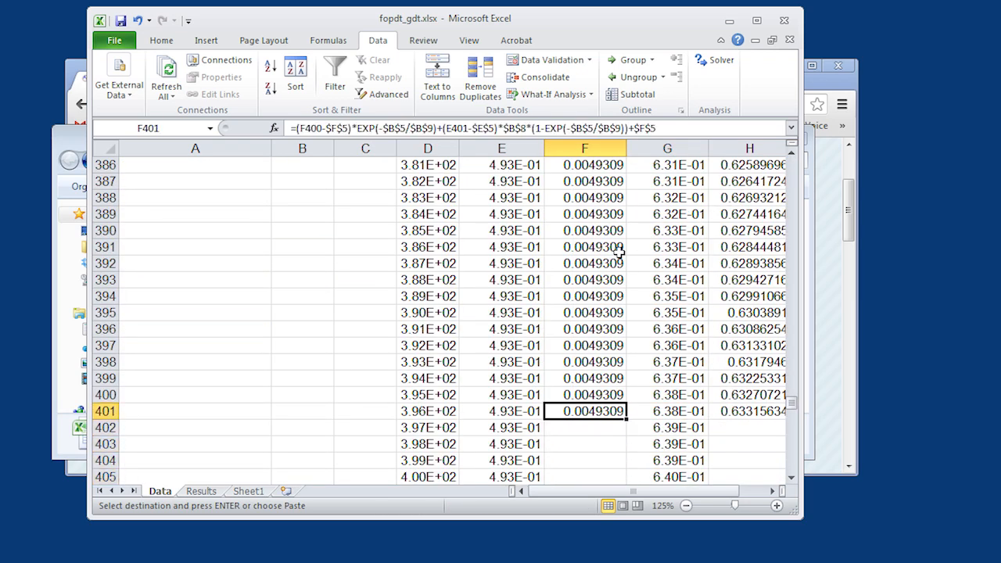
double_click(627, 420)
left_click(612, 427)
key("ctrl+Down")
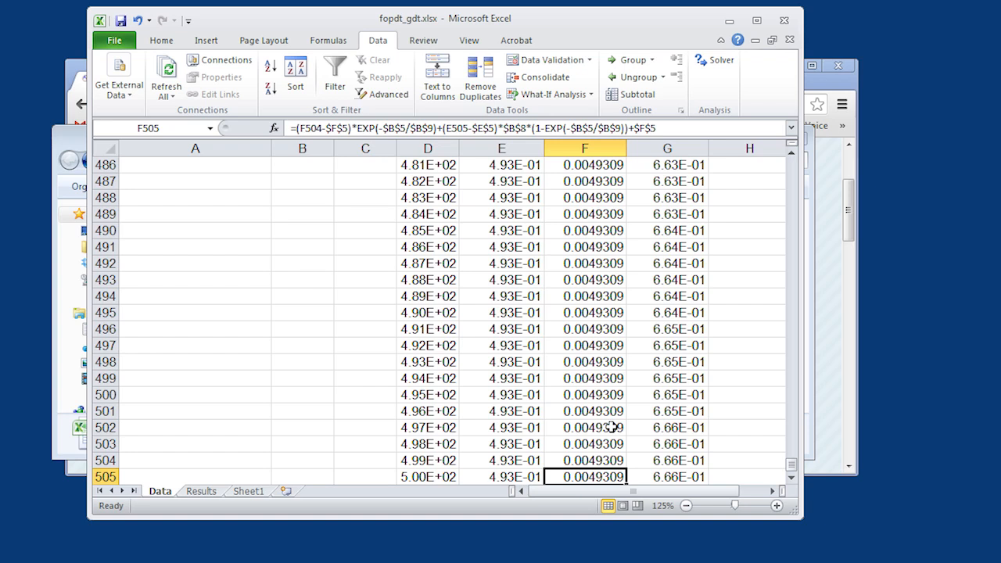
key("ctrl+Up")
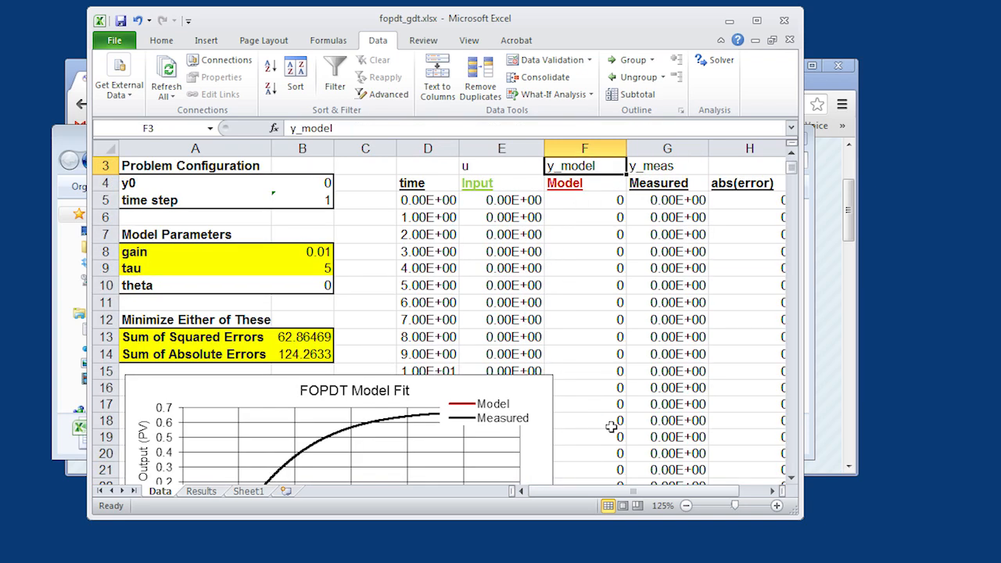
key("ctrl+Down")
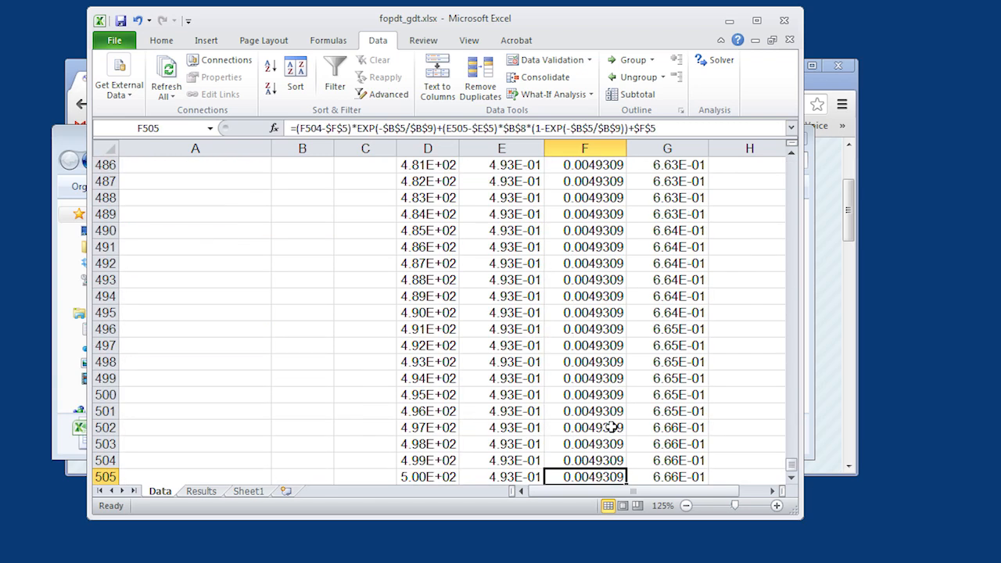
- Examine the abs(error) column from its last filled row up to its header and the formulas in H5 to H7
key("Right")
key("Right")
key("ctrl+Up")
key("Up")
key("Up")
key("Up")
key("ctrl+Up")
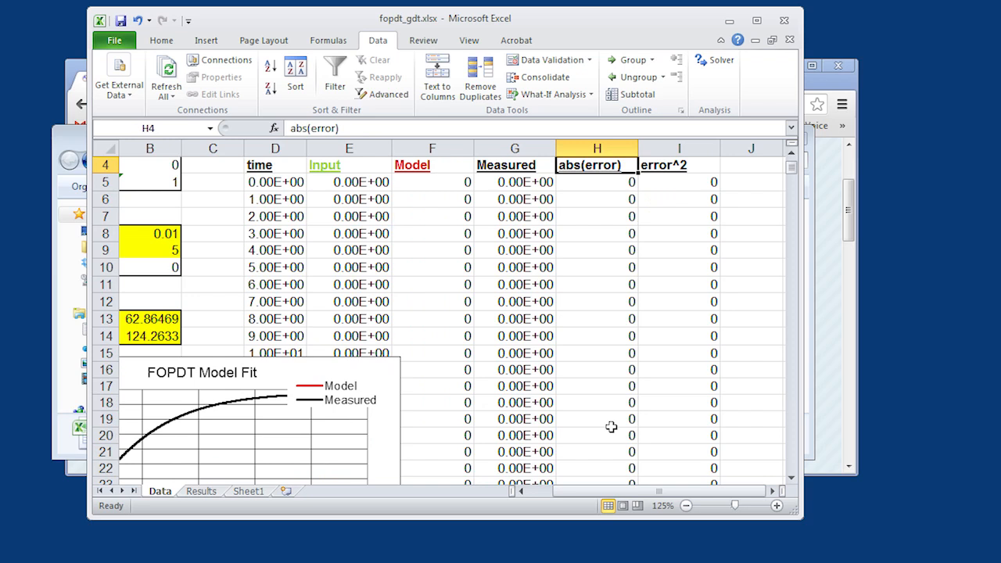
scroll(611, 426, "up", 1)
key("Right")
key("Left")
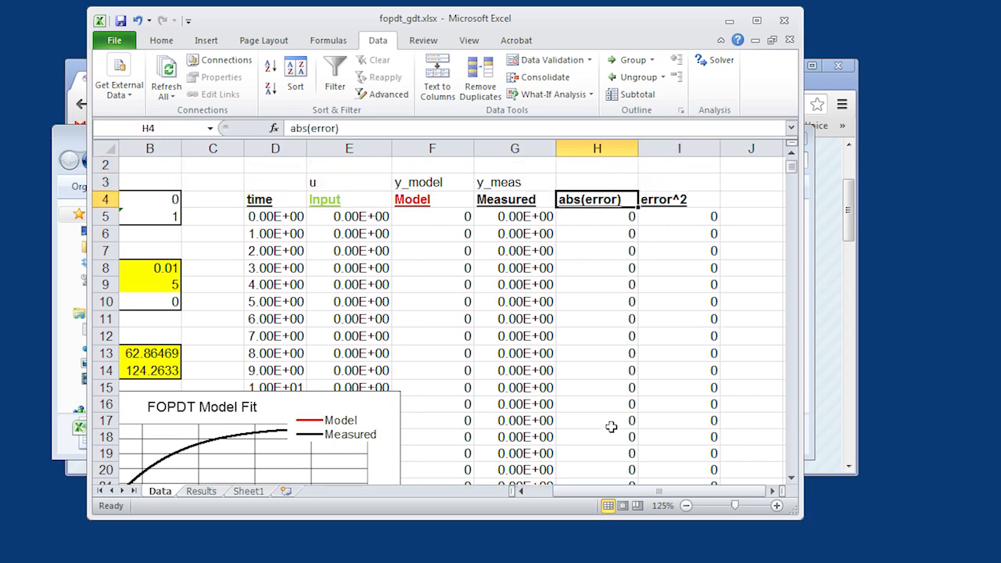
key("Down")
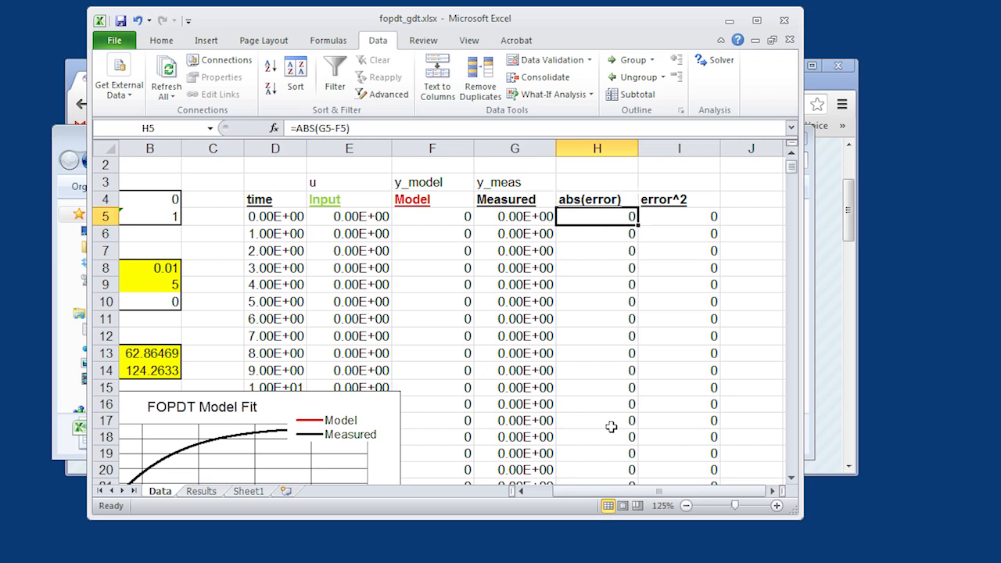
key("Down")
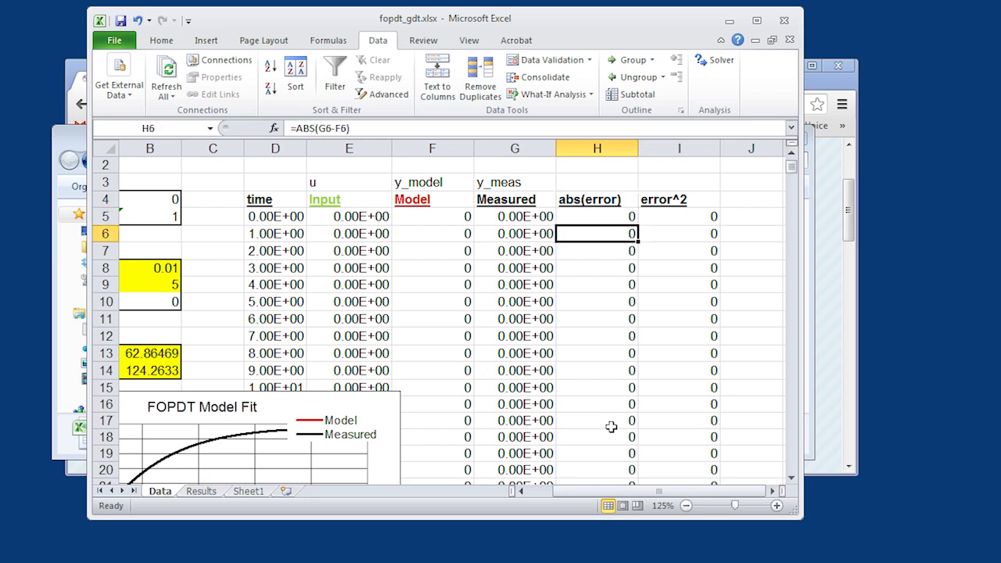
double_click(624, 251)
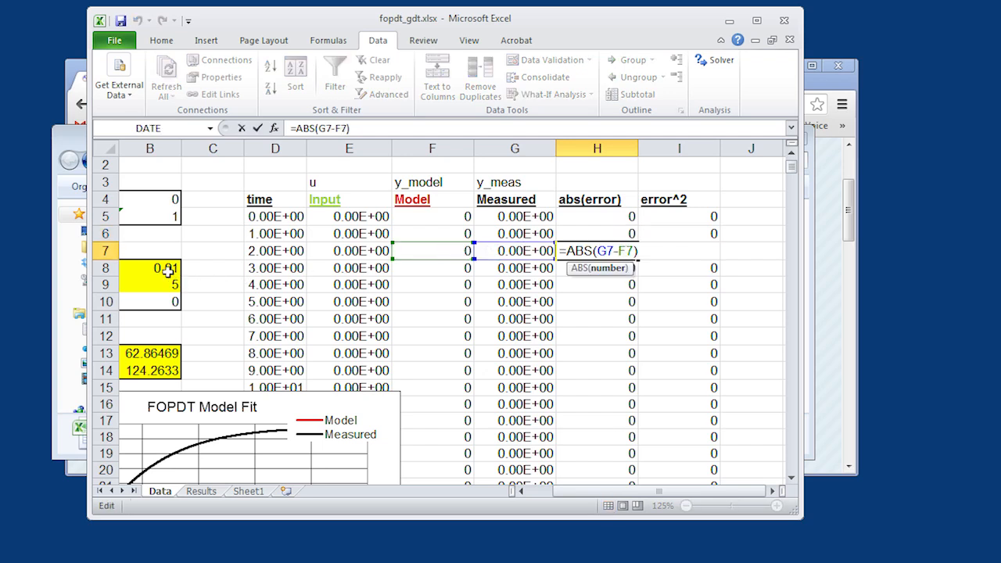
left_click(521, 491)
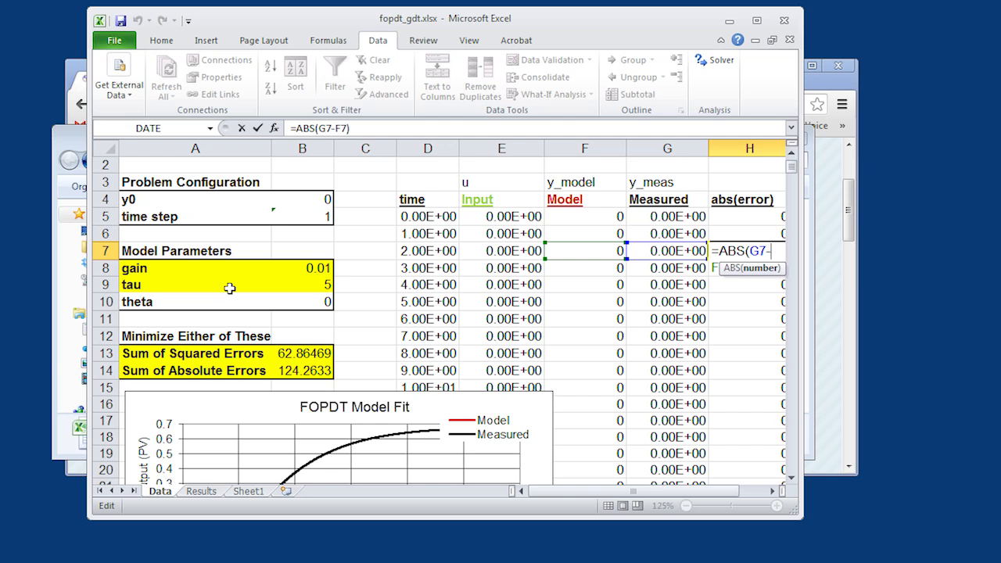
left_click(739, 232)
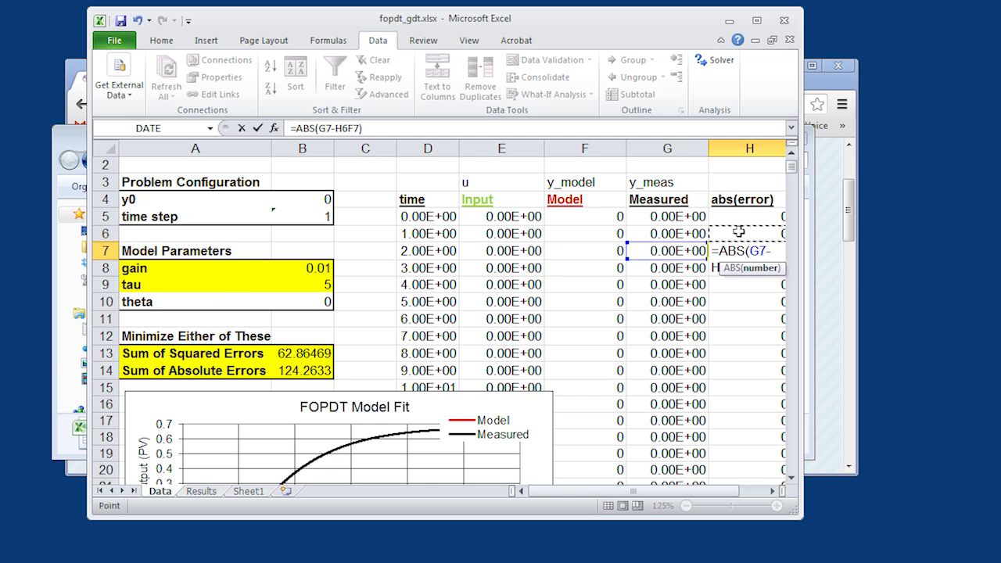
key("BackSpace")
key("BackSpace")
left_click(463, 296)
key("BackSpace")
key("BackSpace")
key("BackSpace")
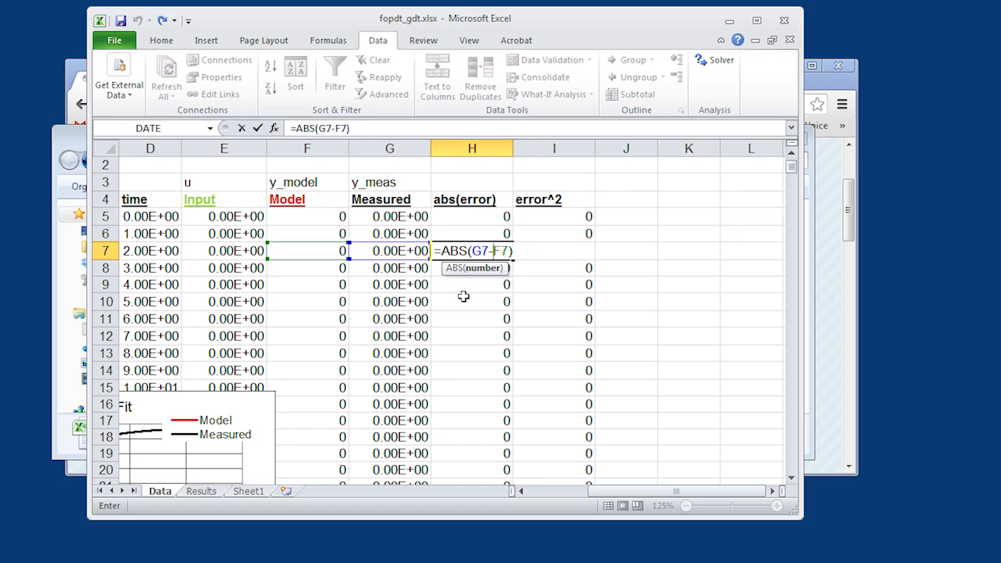
key("Return")
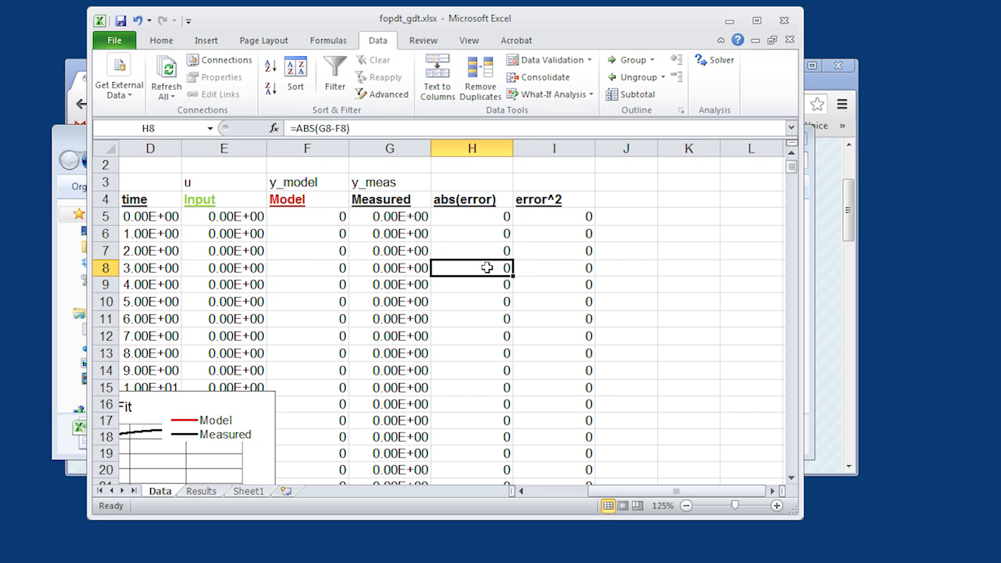
- Fill the abs(error) and error^2 formulas in H401:I401 down to the last data row
key("ctrl+Down")
key("Down")
key("Down")
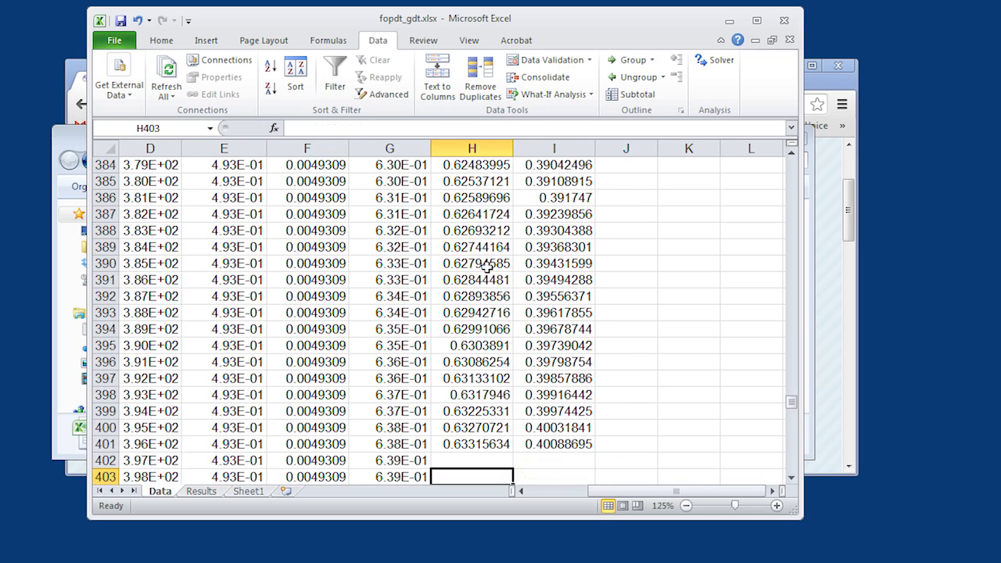
left_click_drag(486, 444, 593, 449)
double_click(593, 450)
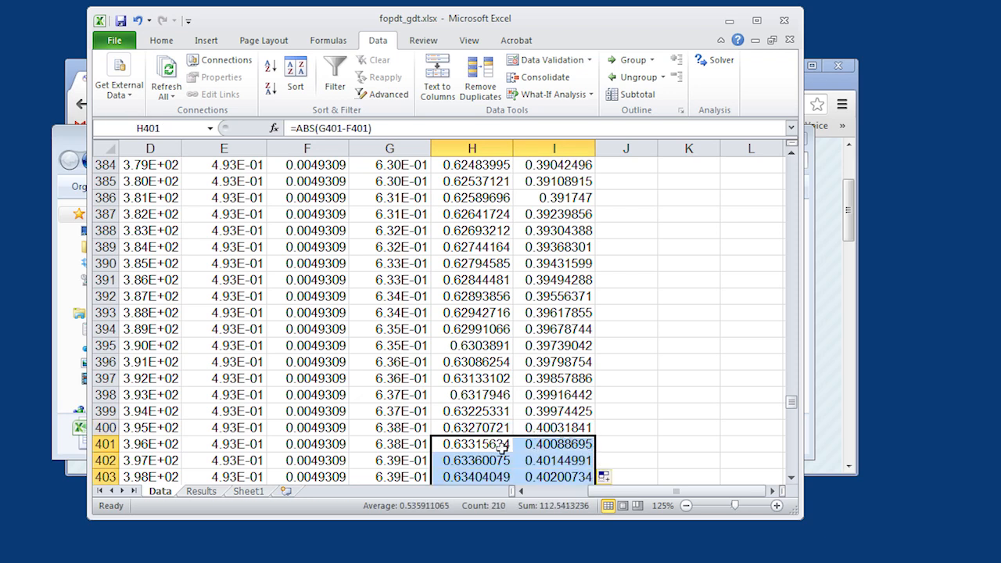
- Check the range summed by the Sum of Squared Errors formula in B13 and review the Manipulated Variable chart
left_click(493, 345)
key("Home")
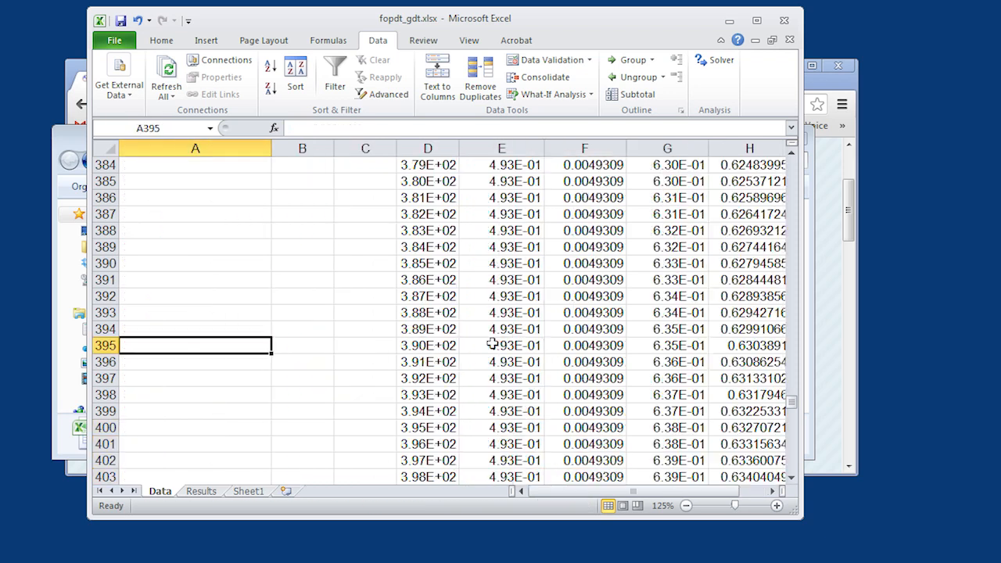
key("ctrl+Up")
key("ctrl+Up")
key("Down")
key("Right")
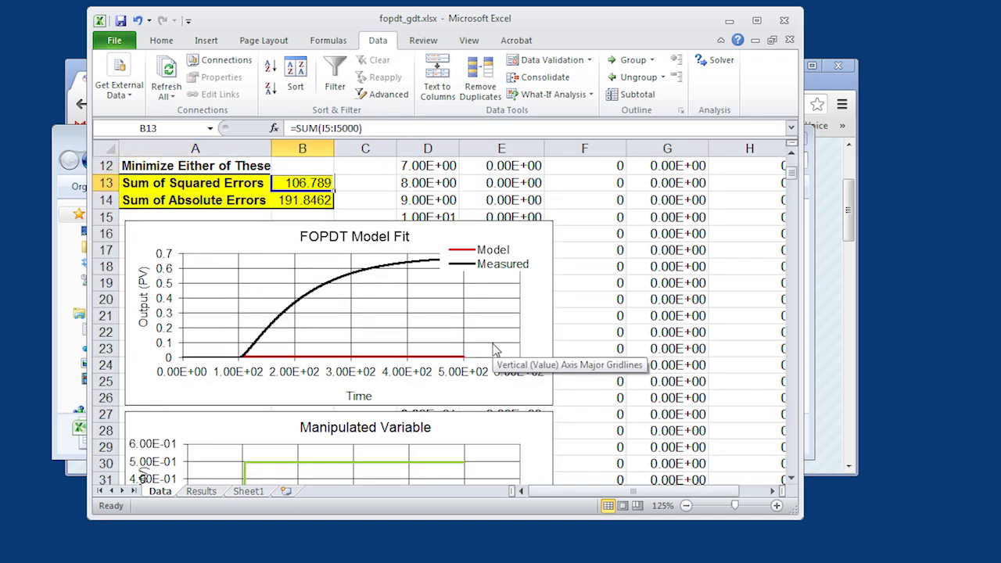
double_click(313, 182)
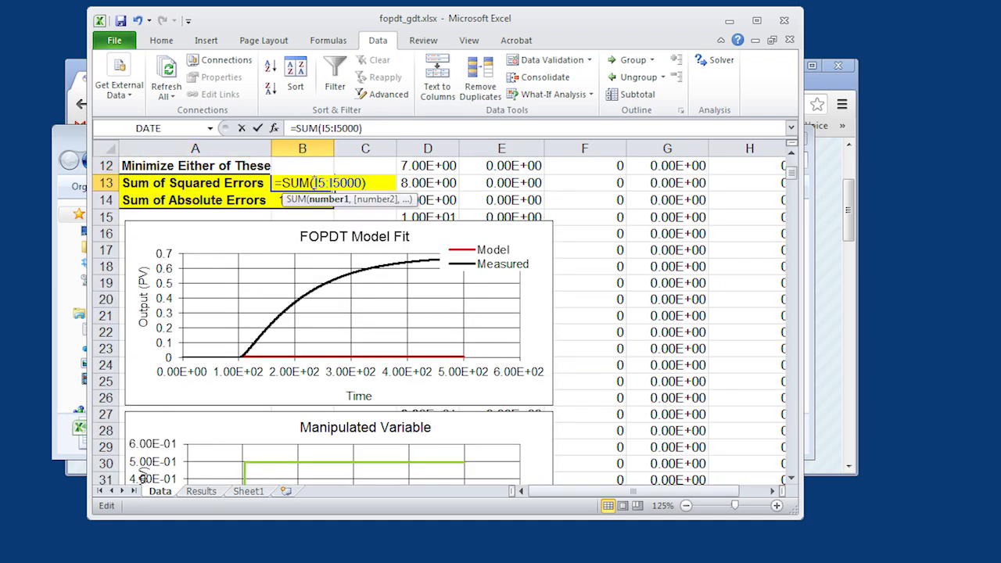
left_click(370, 182)
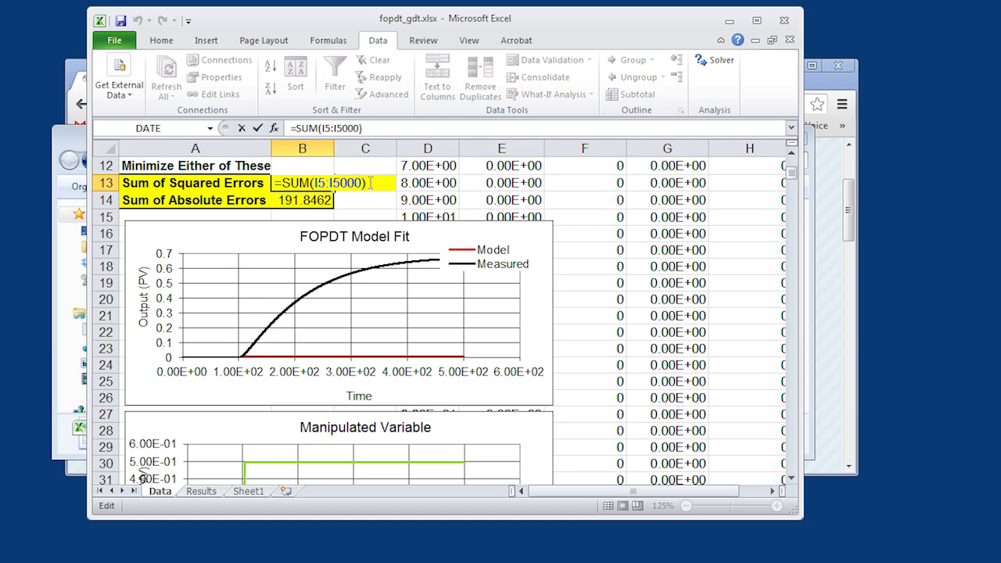
key("Return")
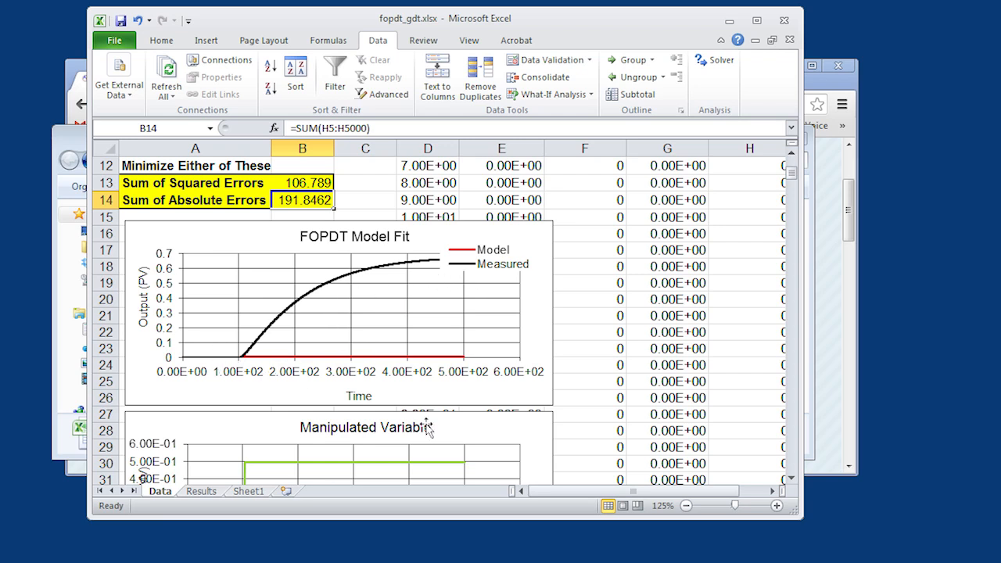
left_click_drag(792, 478, 792, 479)
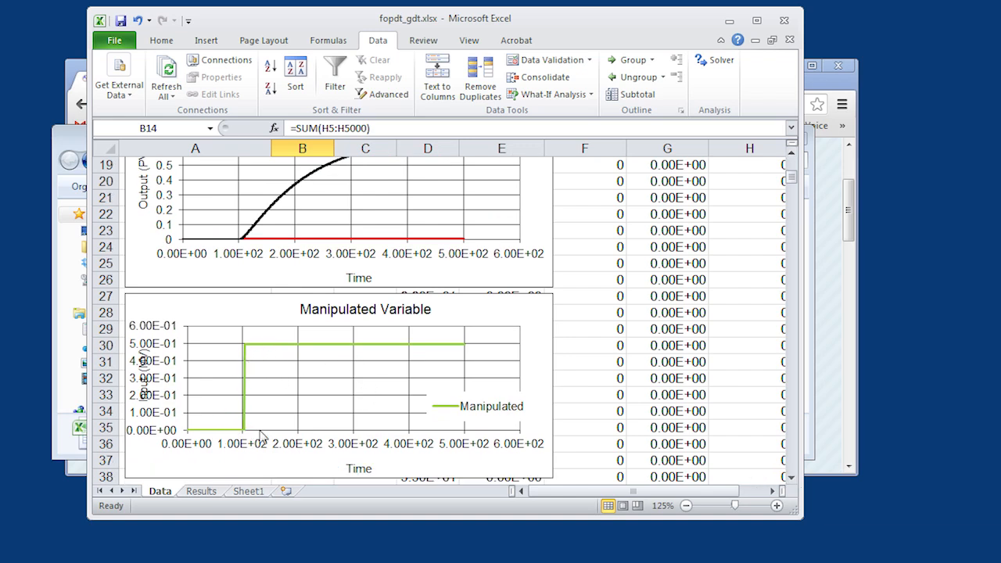
left_click_drag(793, 155, 793, 158)
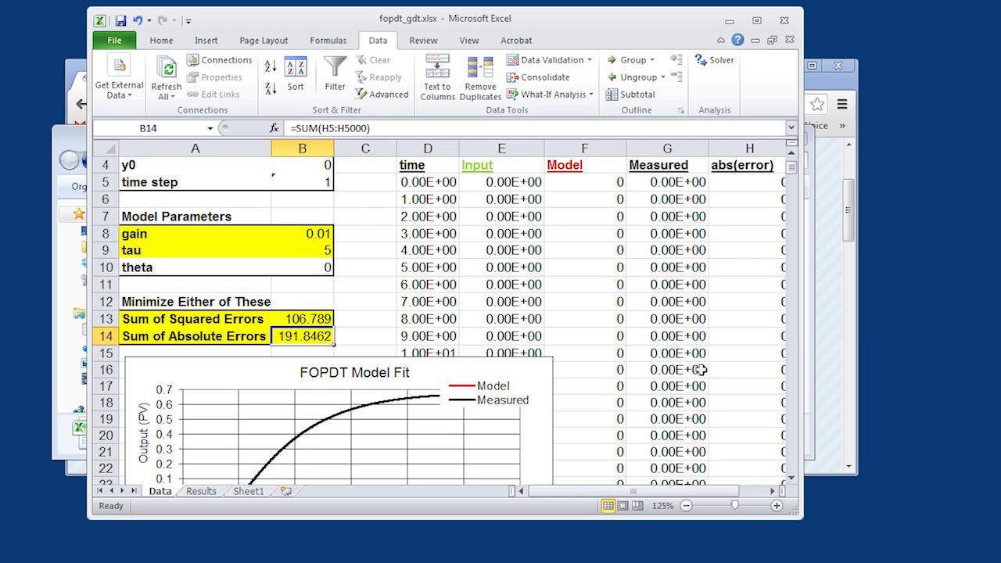
- Set the model parameters gain to 1.4 in B8 and tau to 124 in B9
left_click(791, 479)
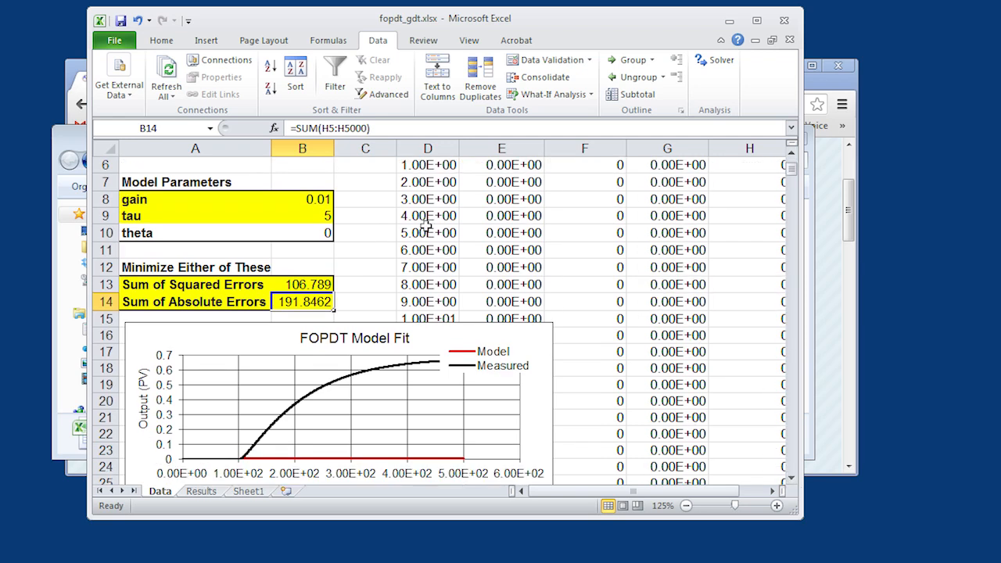
left_click(310, 199)
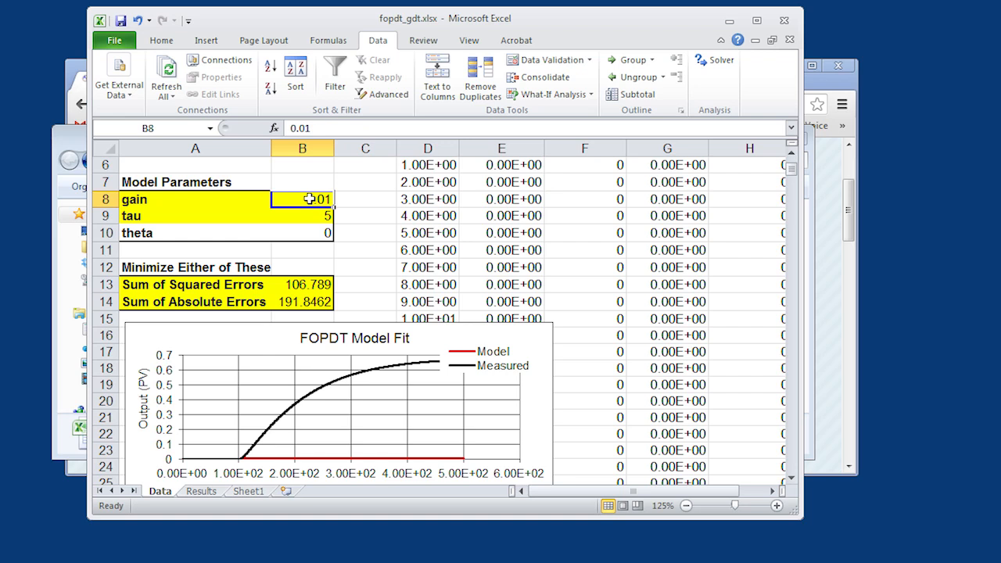
type("1.4")
key("Return")
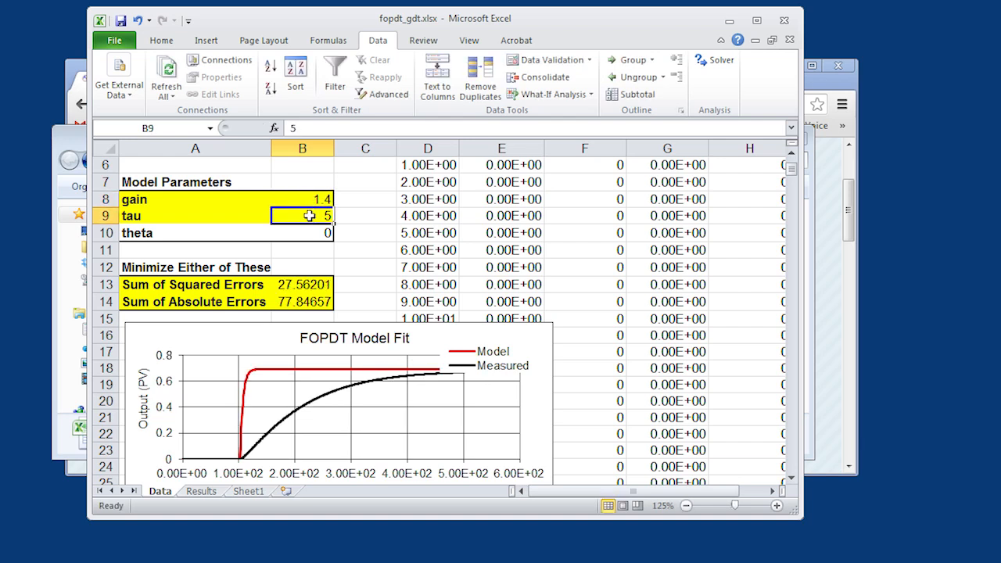
type("124")
key("Return")
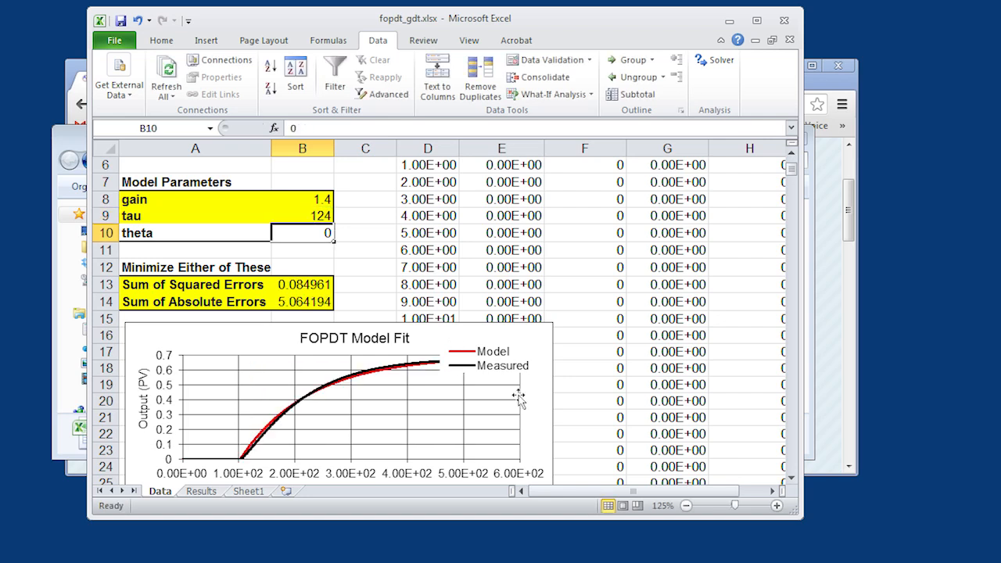
- Move the FOPDT Model Fit chart's legend up so it clears the plotted curves
left_click(508, 361)
left_click(508, 361)
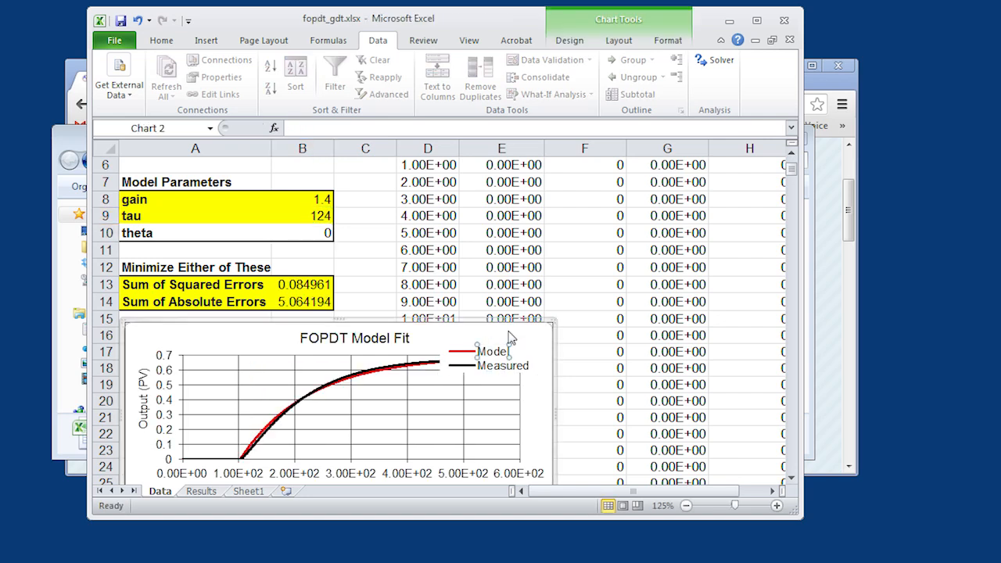
left_click(472, 358)
left_click_drag(472, 359, 473, 338)
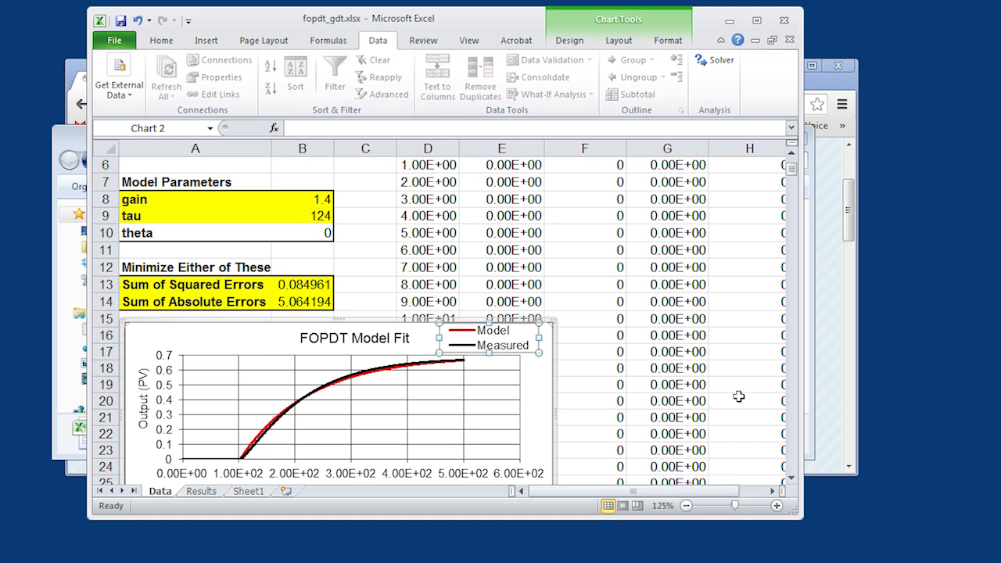
- Review the Solver settings for the objective cell and the changing variable cells
left_click(533, 381)
left_click(450, 267)
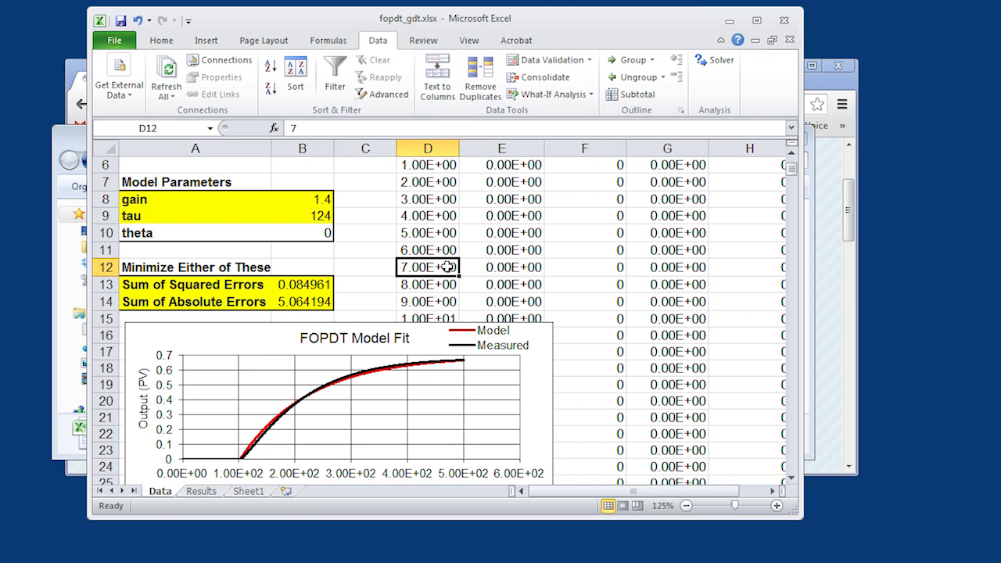
left_click(718, 63)
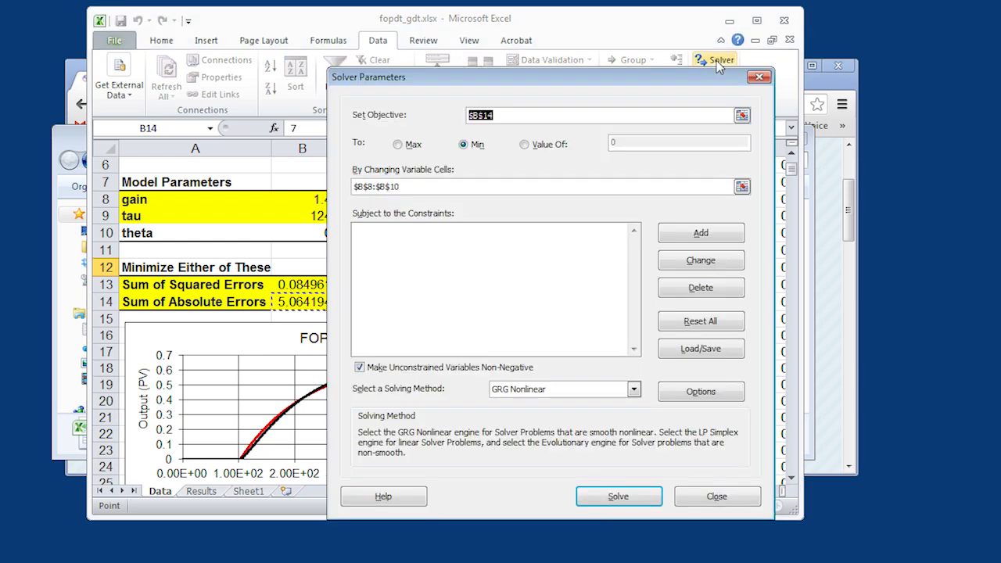
left_click(690, 496)
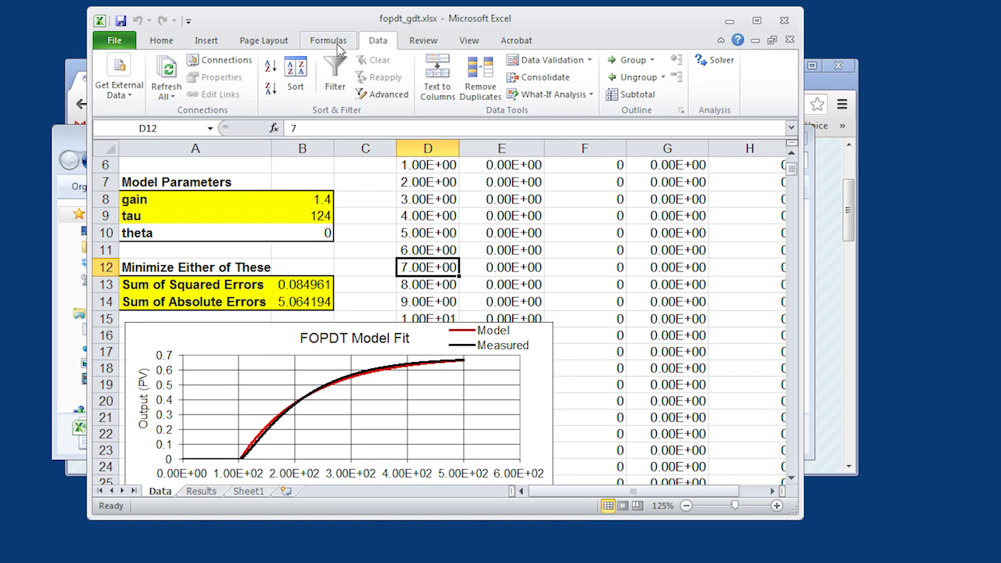
- Check in the Excel options whether the Solver Add-in is listed among the active application add-ins
left_click(179, 43)
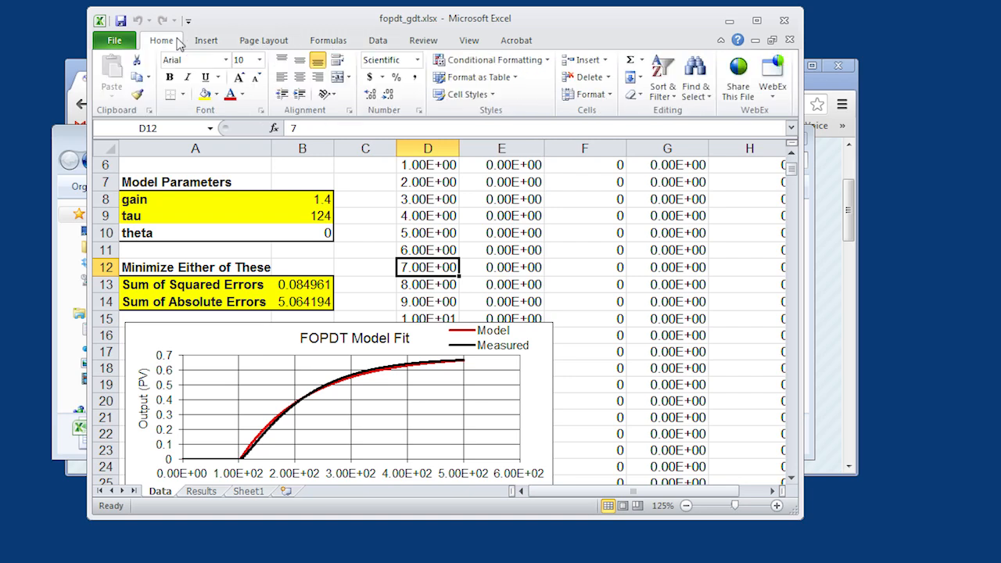
left_click(118, 41)
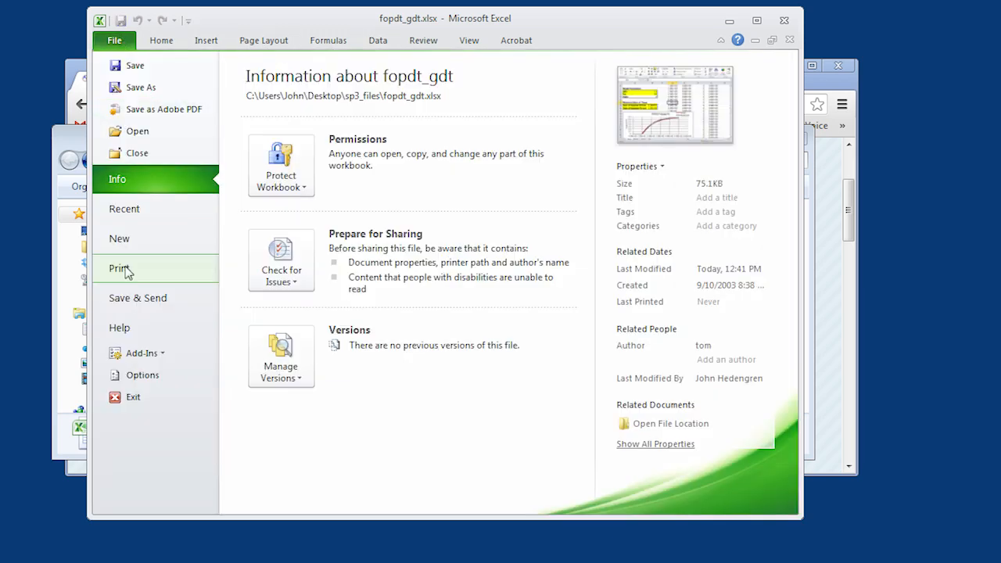
left_click(147, 356)
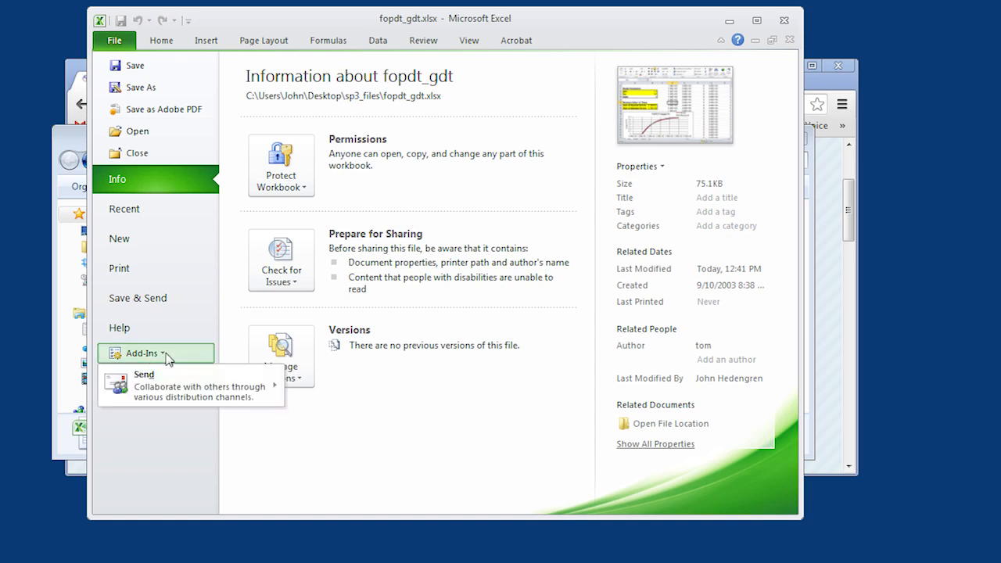
left_click(167, 359)
left_click(149, 379)
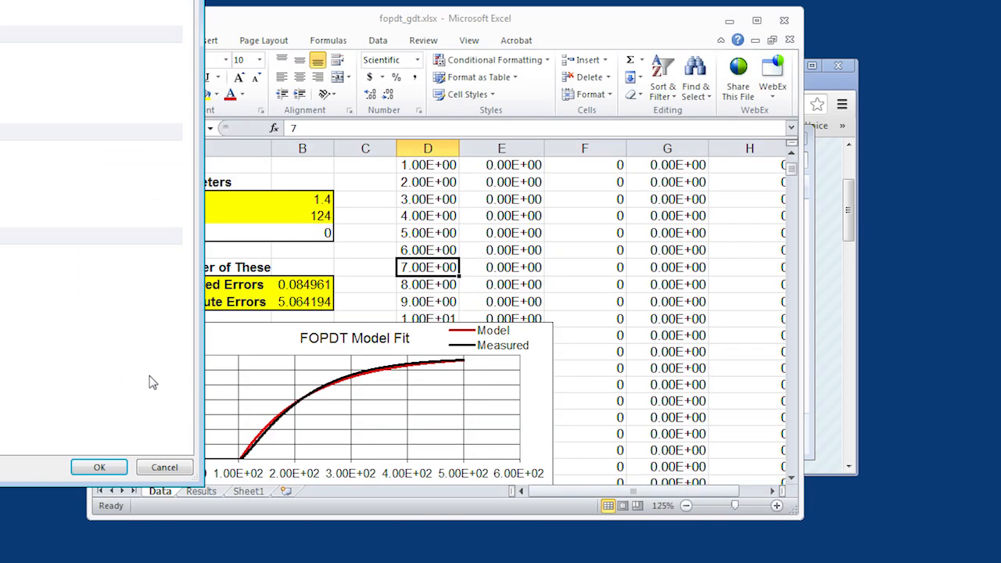
left_click_drag(0, 0, 624, 61)
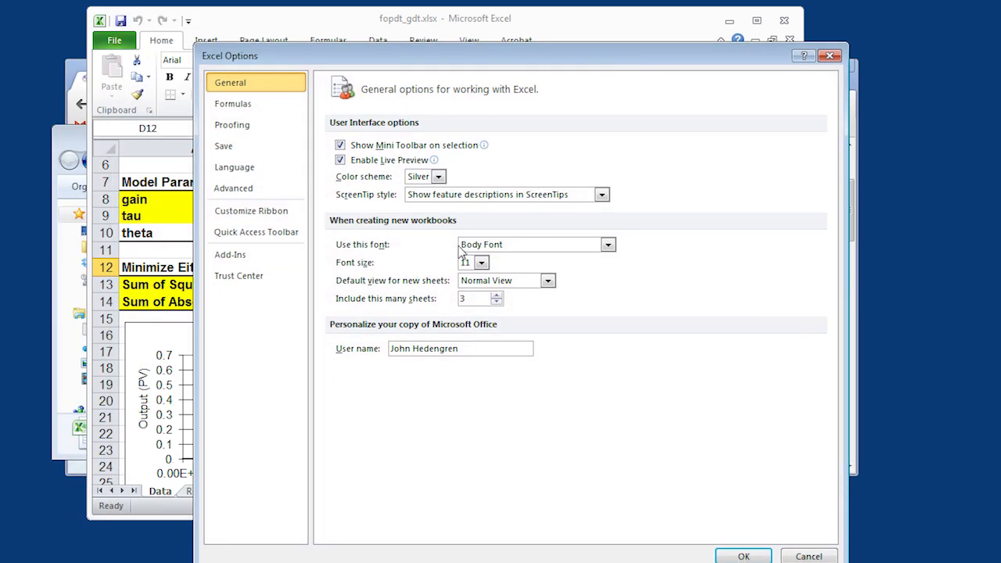
left_click(234, 256)
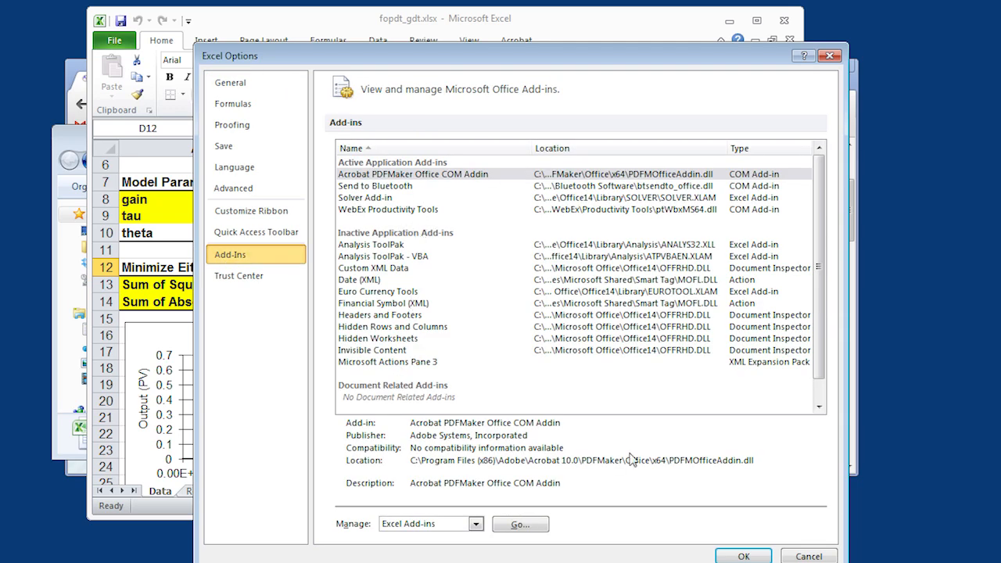
left_click(805, 557)
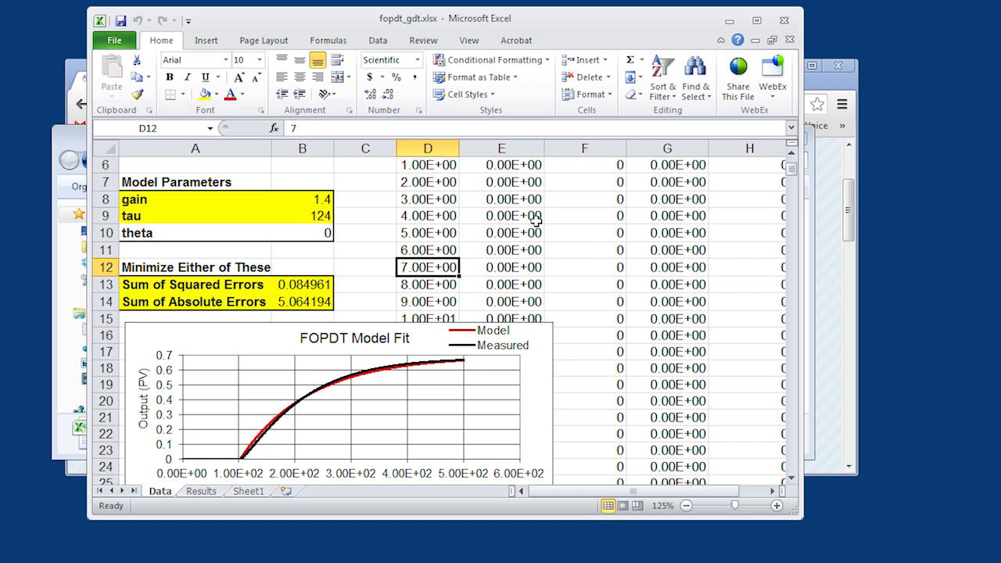
- Run Solver to minimize the Sum of Absolute Errors in B14 by changing only B8:B9, and keep the solution
left_click(379, 43)
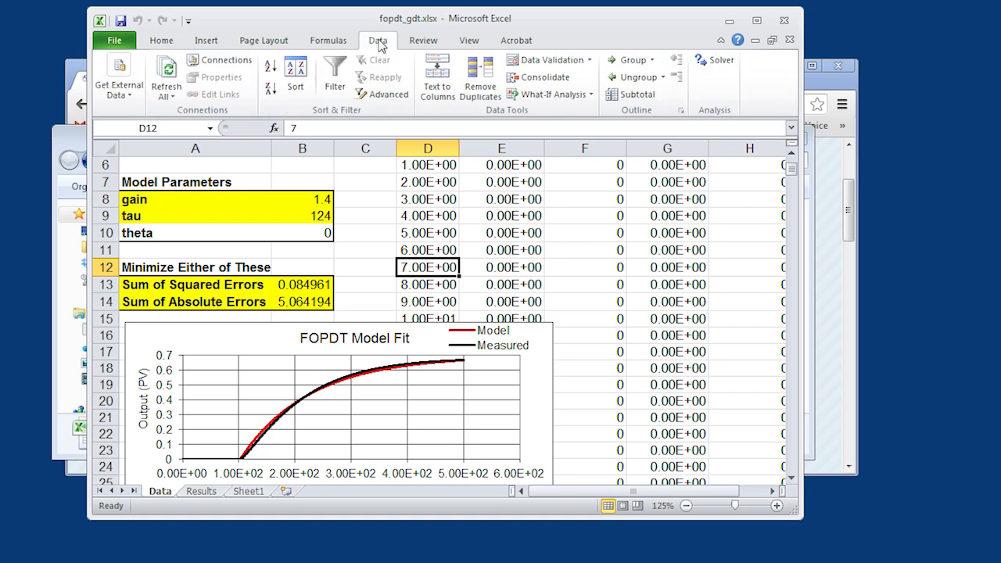
left_click(718, 62)
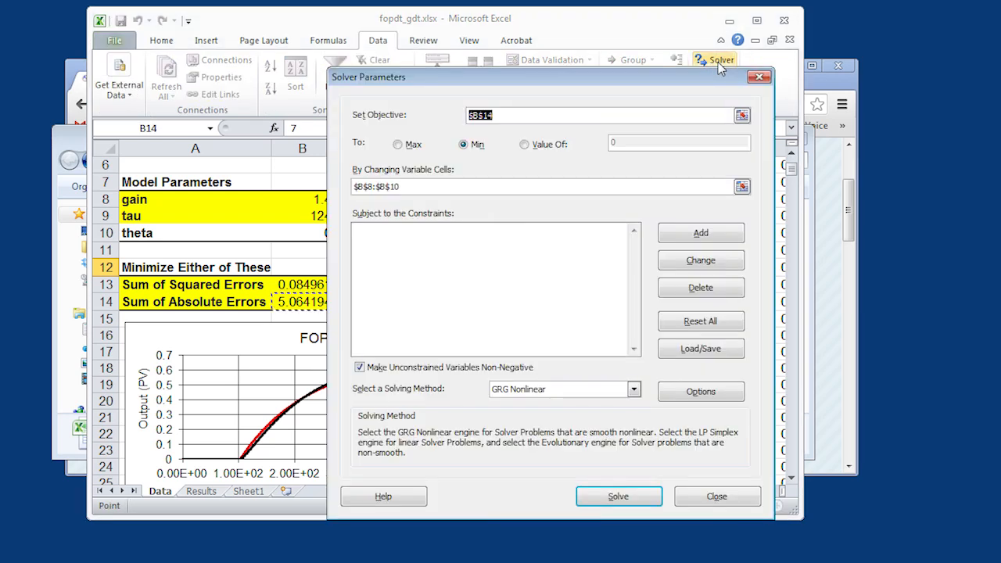
left_click(742, 115)
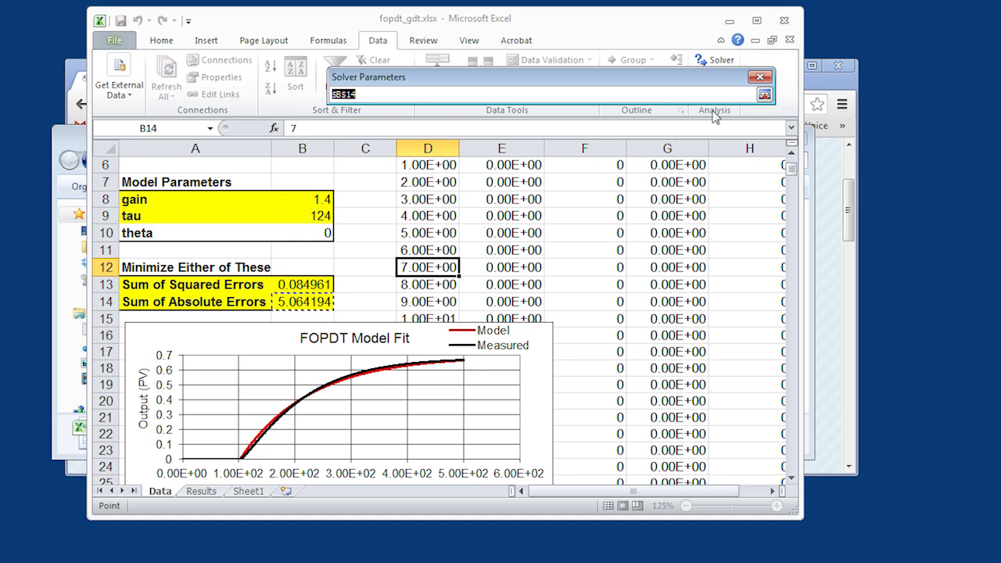
left_click(764, 94)
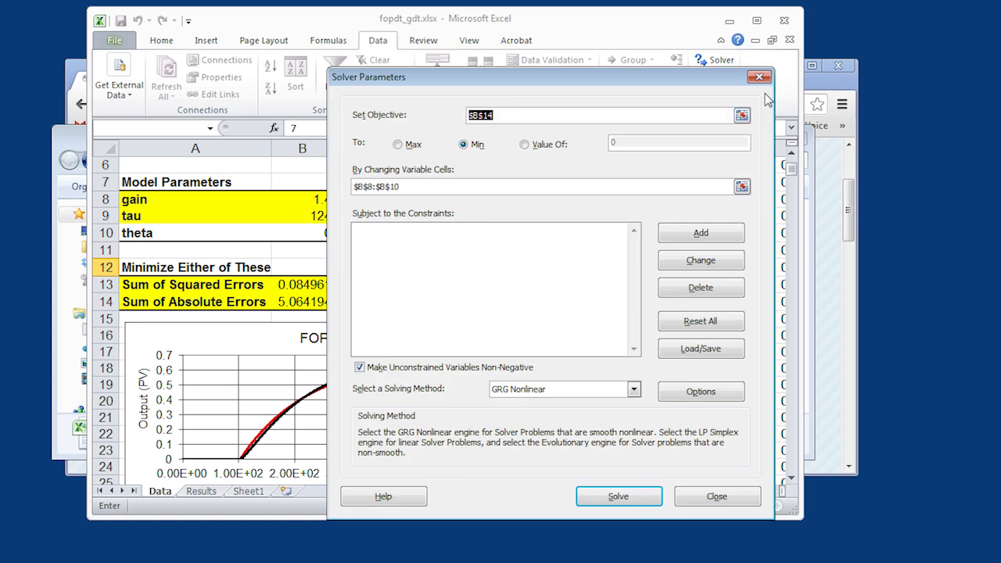
left_click(741, 186)
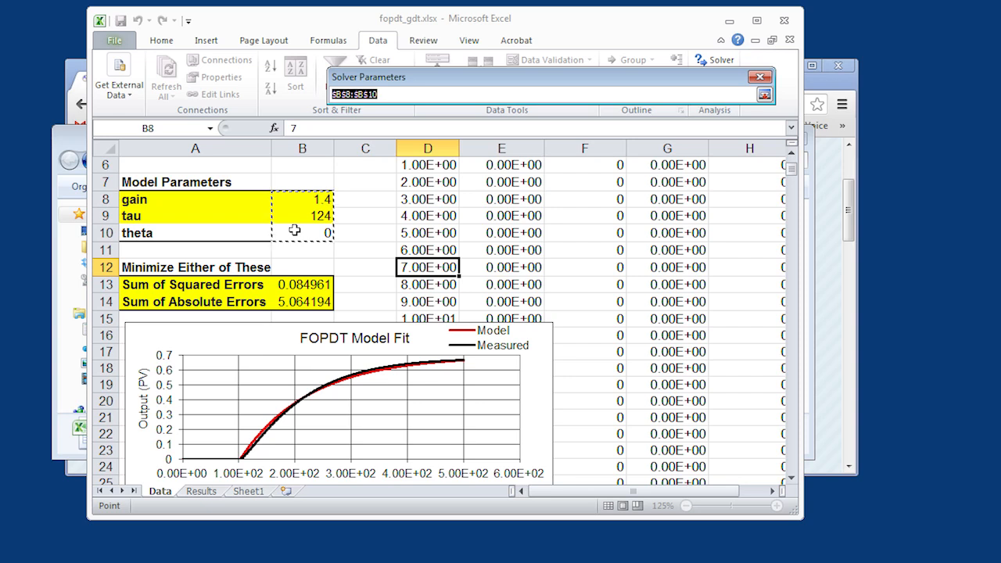
left_click(304, 197)
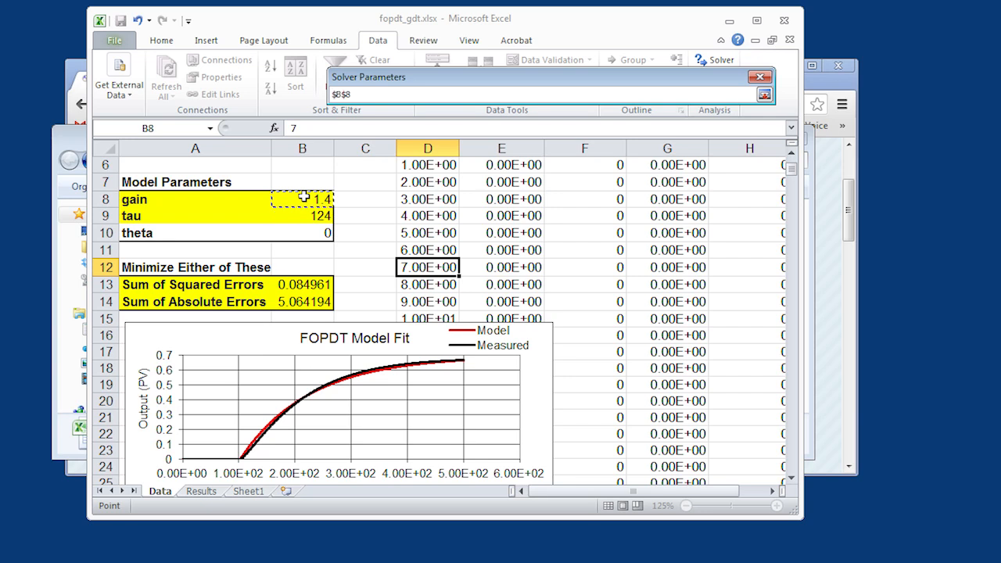
left_click_drag(304, 196, 300, 214)
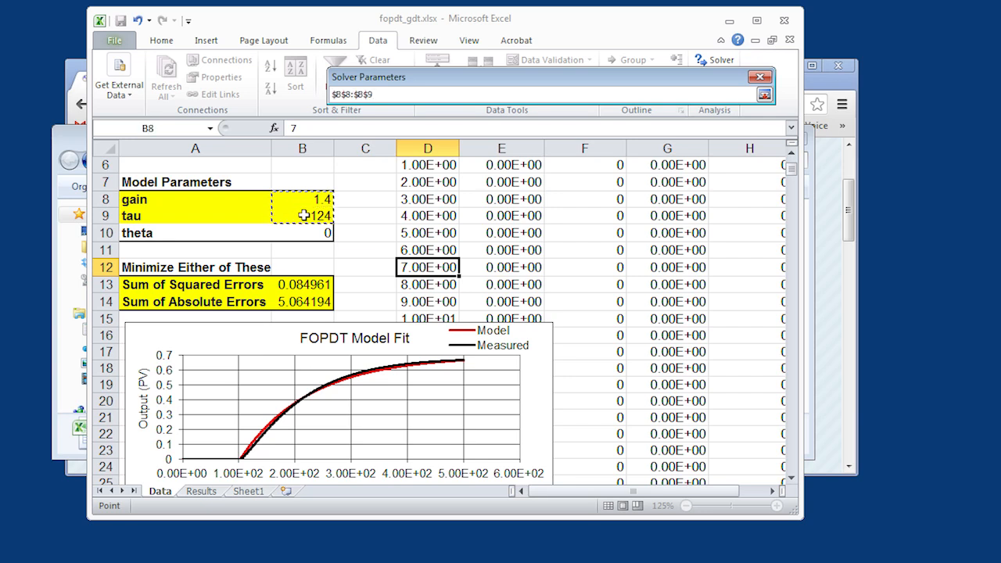
left_click(765, 94)
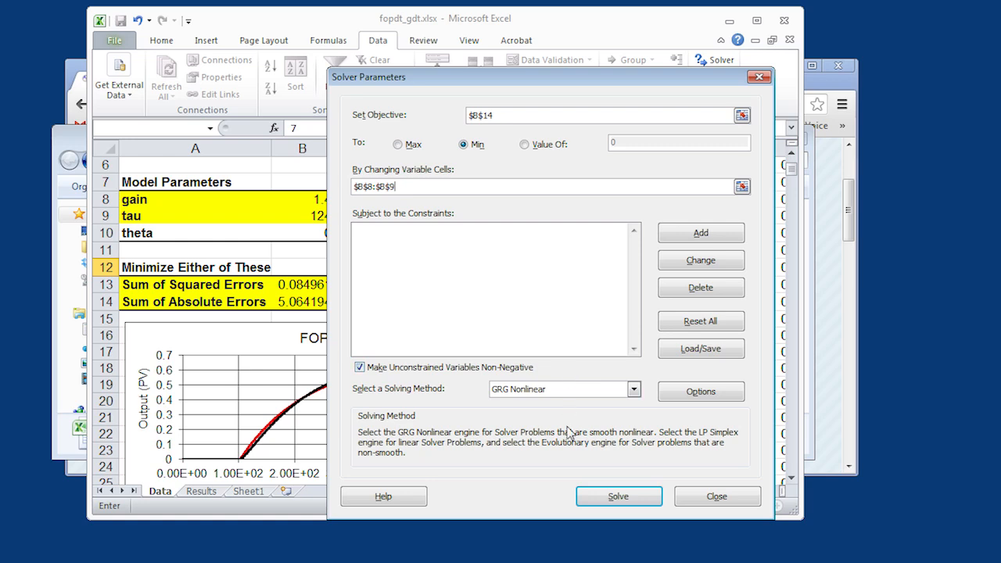
left_click(597, 499)
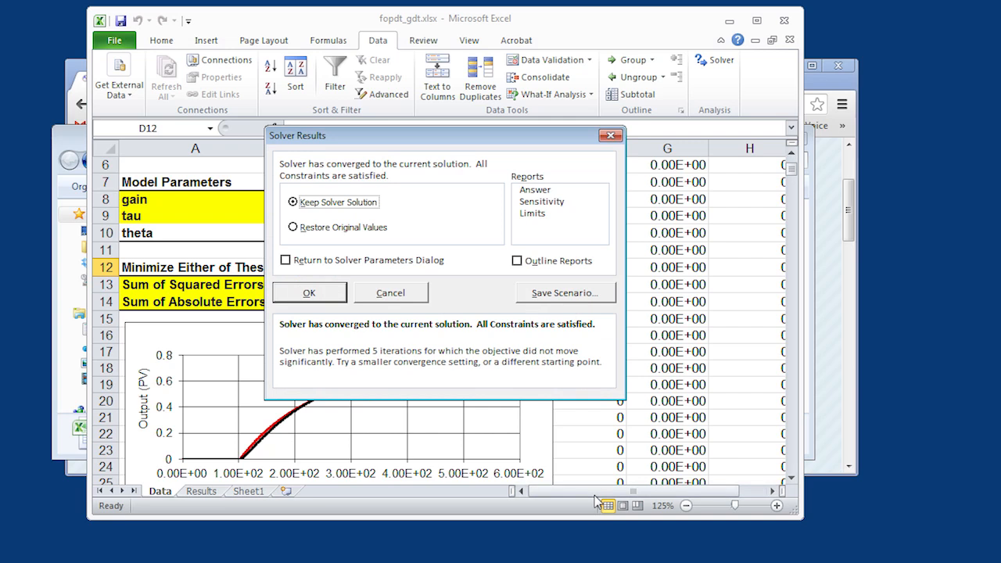
left_click_drag(422, 138, 591, 182)
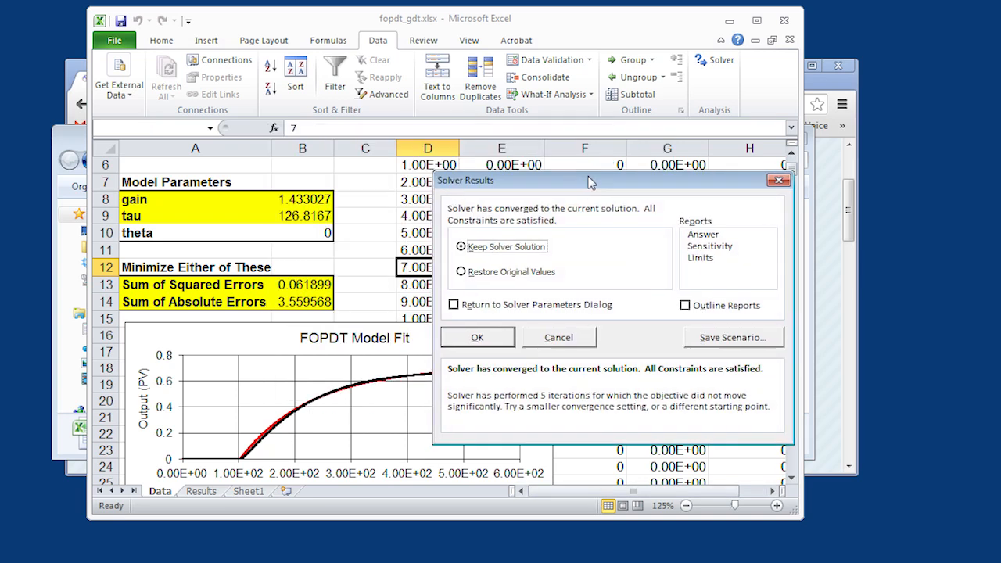
left_click(489, 338)
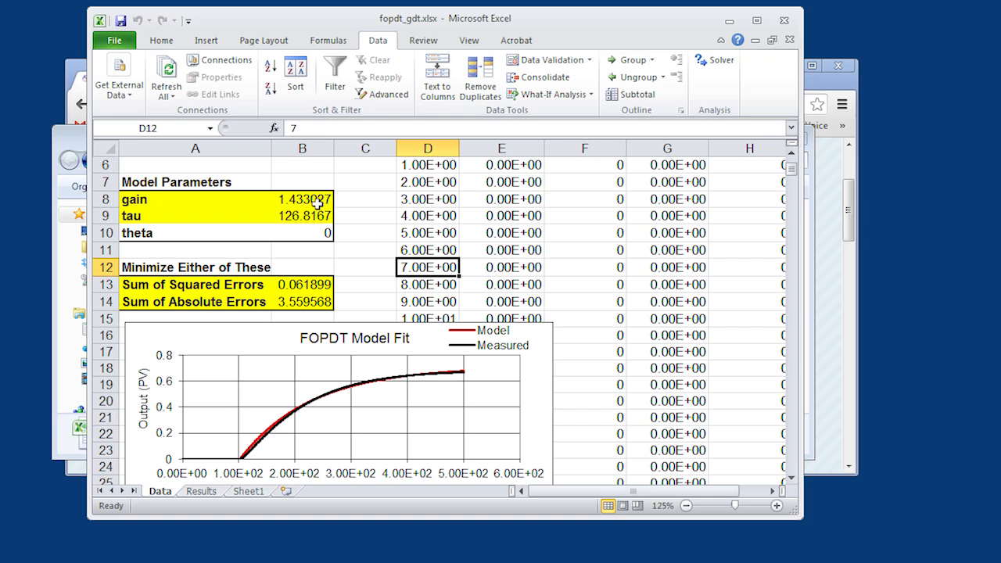
- Set the starting guesses to 0.1 for gain in B8 and 5 for tau in B9
left_click(317, 201)
type("0.1")
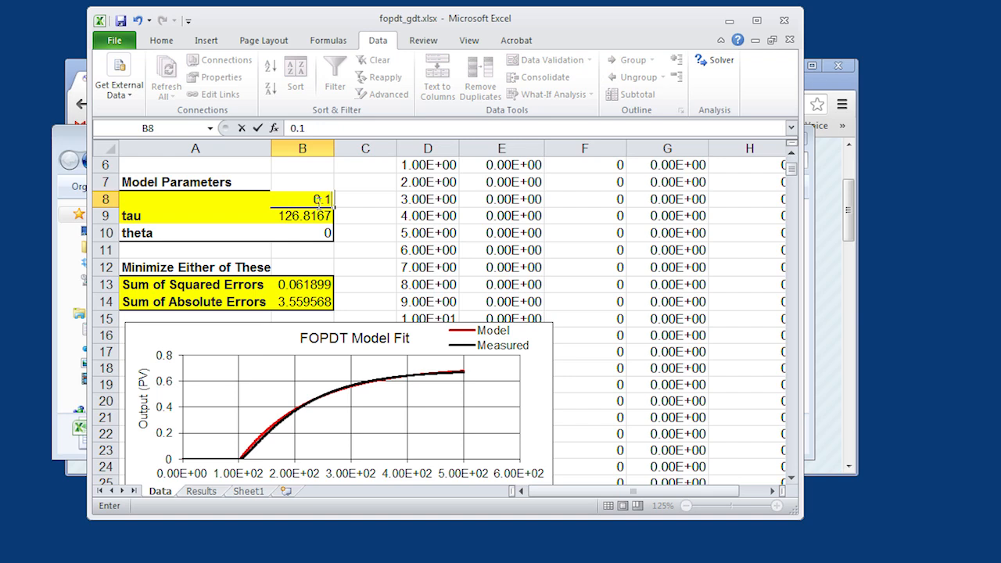
key("Return")
type("5")
key("Return")
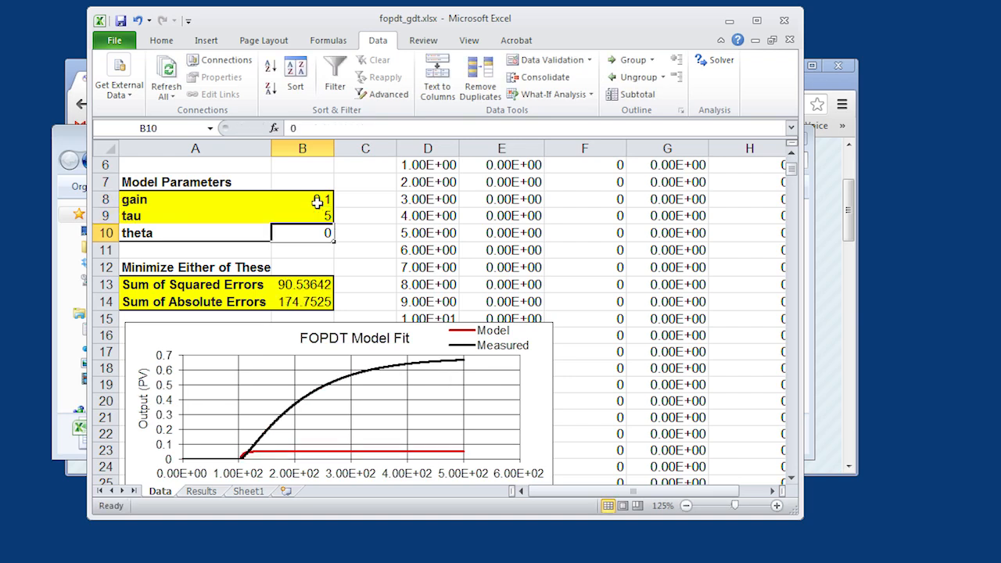
- Rerun Solver from the new starting guesses with the same objective and variable cells, and keep the solution
left_click(712, 62)
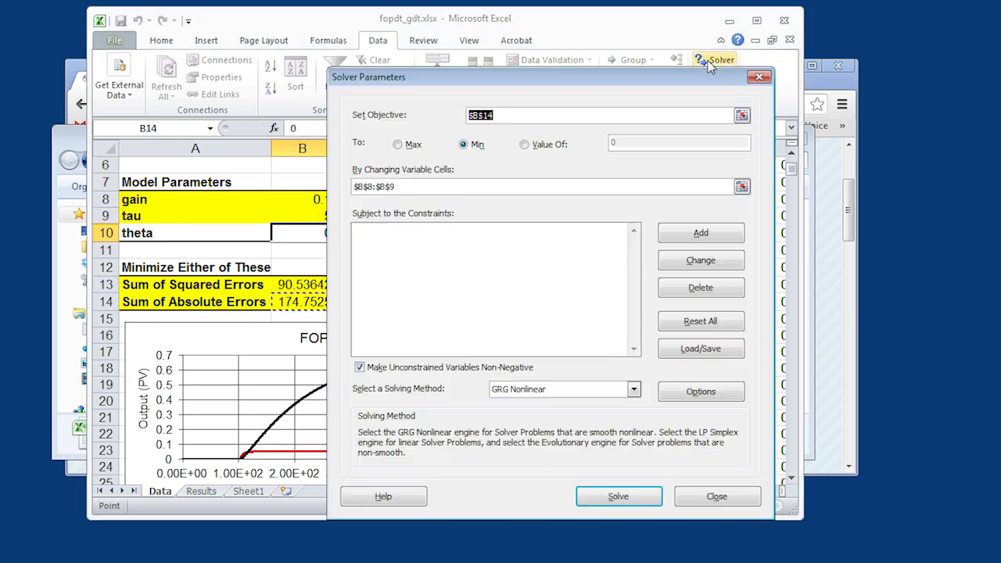
left_click(602, 498)
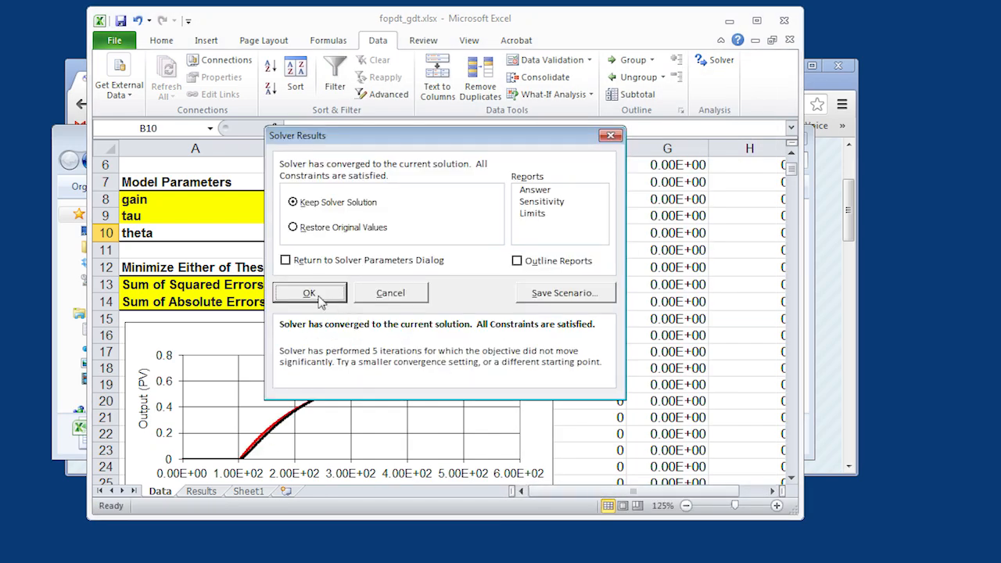
left_click(324, 293)
- Copy the fitted gain and tau from B8:B9 into the "new 2" note in Notepad++, under an "Optimization" heading below the existing lines
left_click(316, 201)
key("shift+Down")
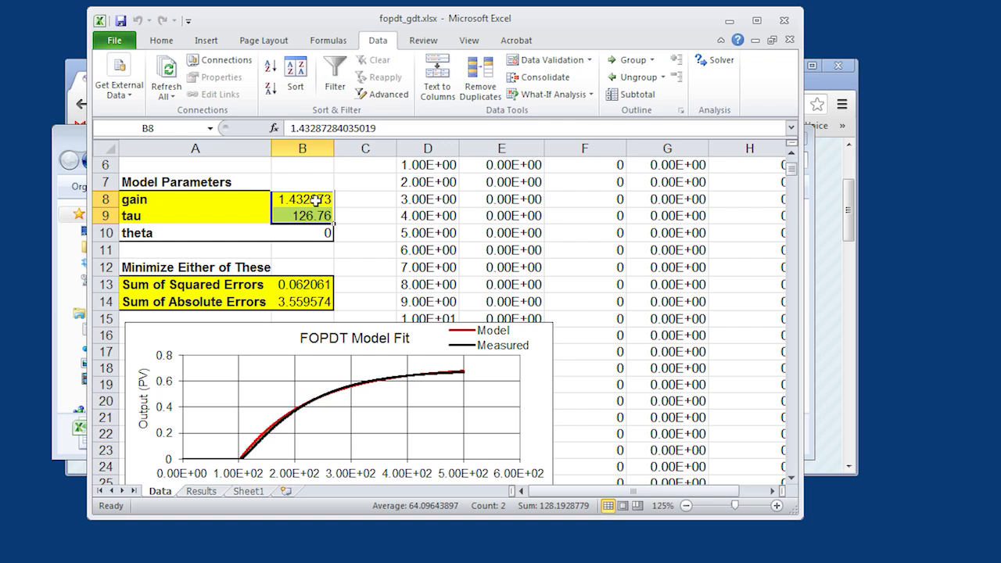
key("ctrl+c")
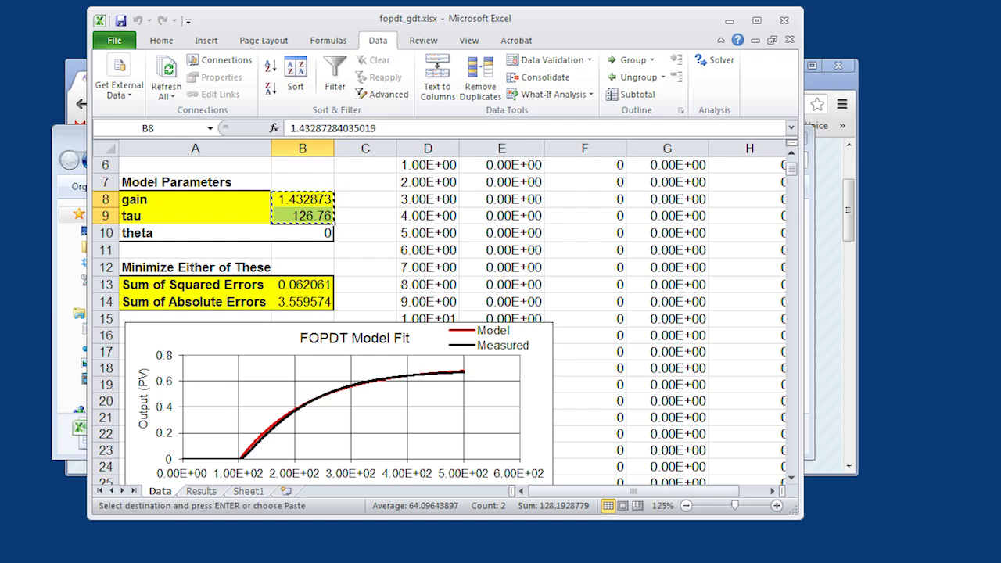
key("alt+Tab")
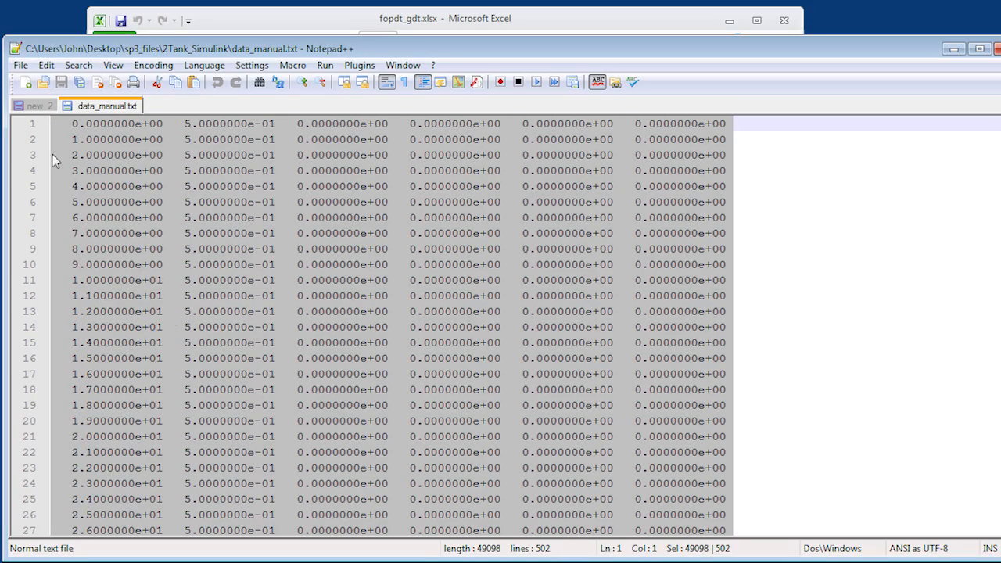
left_click(33, 108)
left_click(405, 154)
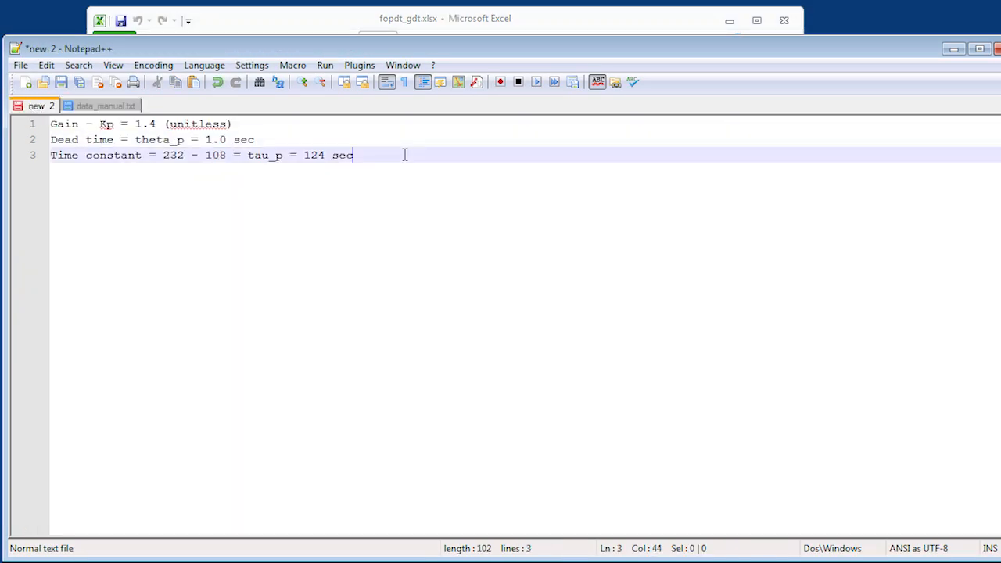
key("Return")
key("Return")
type("Optimization")
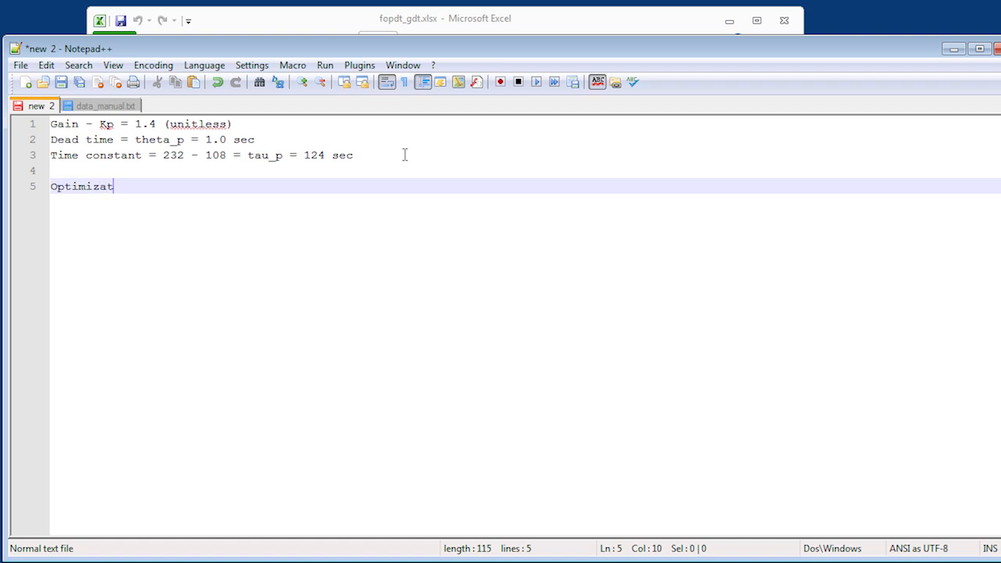
key("Return")
key("ctrl+v")
- Label the two pasted values in the note with "Kp =" and "tau_p ="
key("Up")
key("Up")
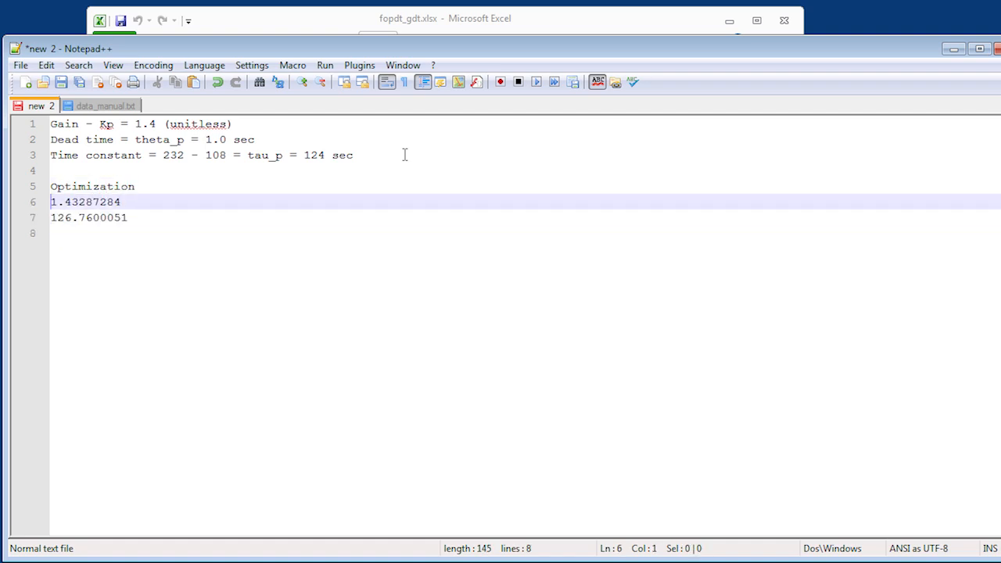
type("Kp =")
key("Down")
key("Left")
key("Left")
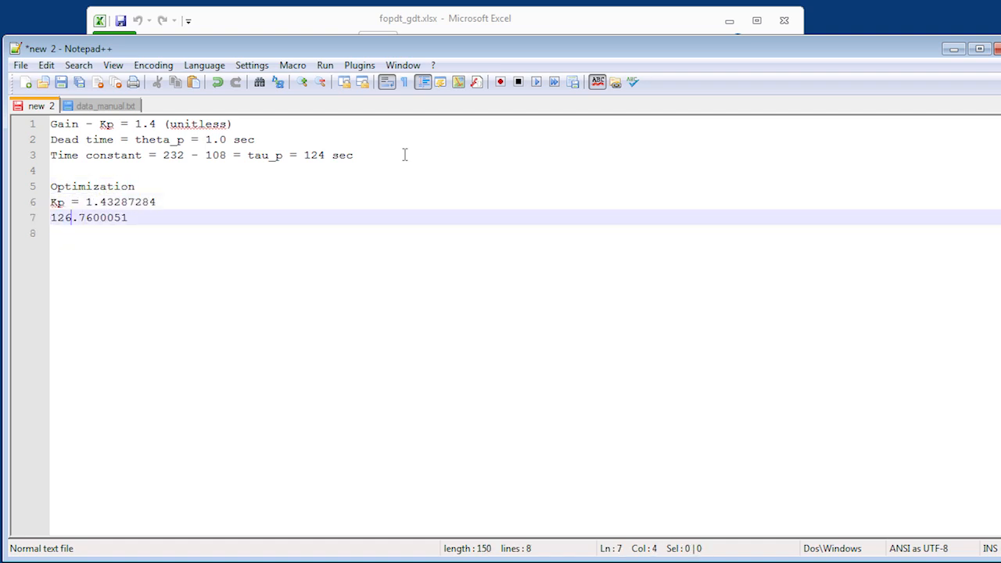
type("tau_p =")
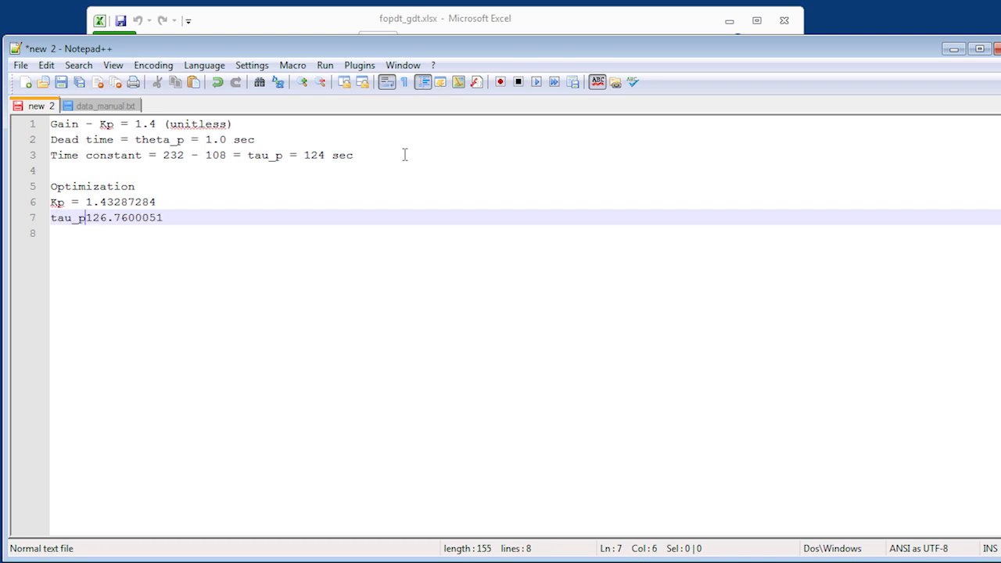
- Add the line "theta_p = 0.0 sec" below the tau_p line
key("Down")
type("theta_p")
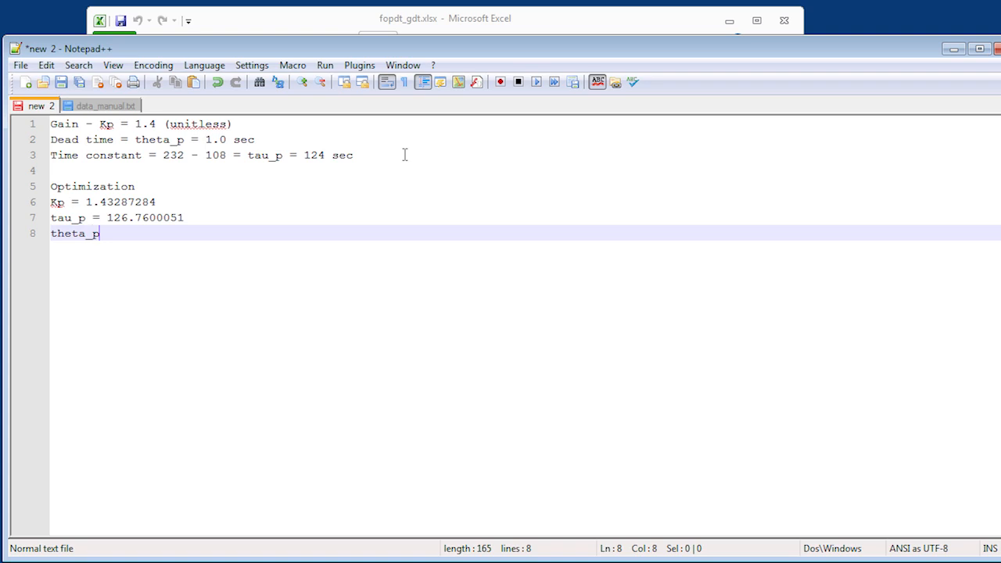
type(" = ")
type(" 1")
type(".0")
type(" sec")
- Shorten the optimized tau_p value to 126.760 with the unit sec, and append "(unitless)" to the optimized Kp value
key("Up")
key("End")
key("BackSpace")
key("BackSpace")
key("BackSpace")
key("BackSpace")
type("sec")
key("Up")
type("(unitless)")
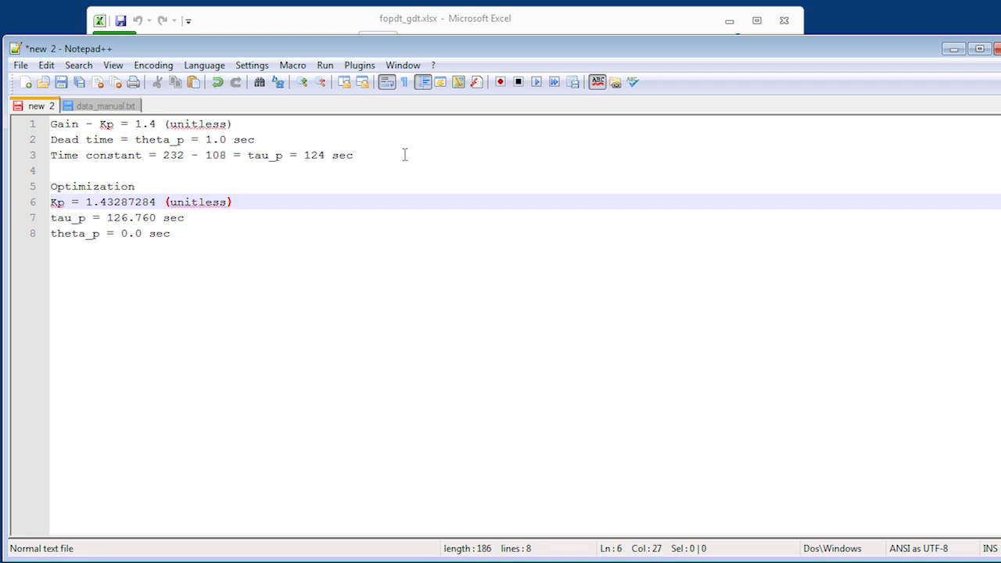
- Add two line breaks below the theta_p line at the end of the note
key("Down")
key("Down")
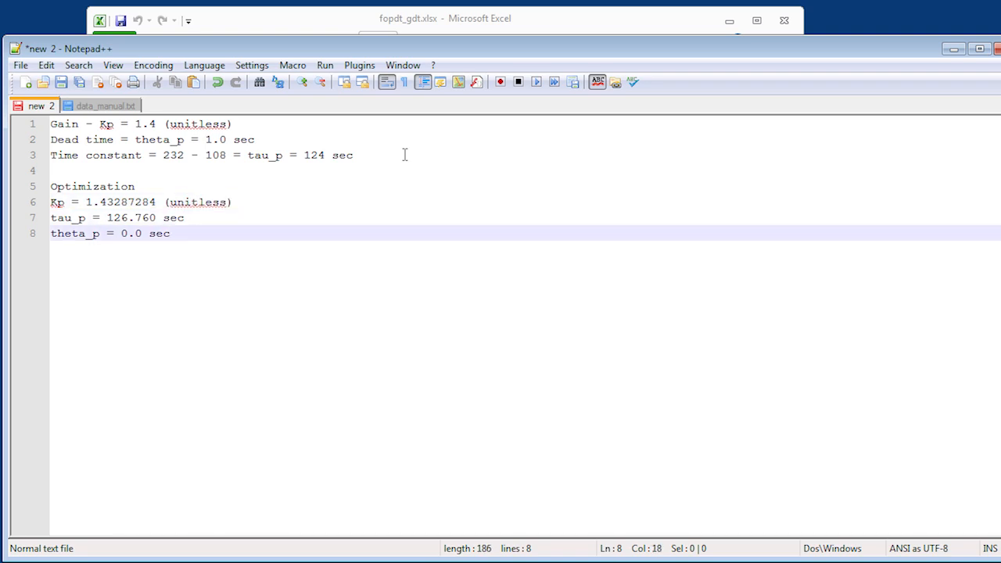
key("Return")
key("Return")
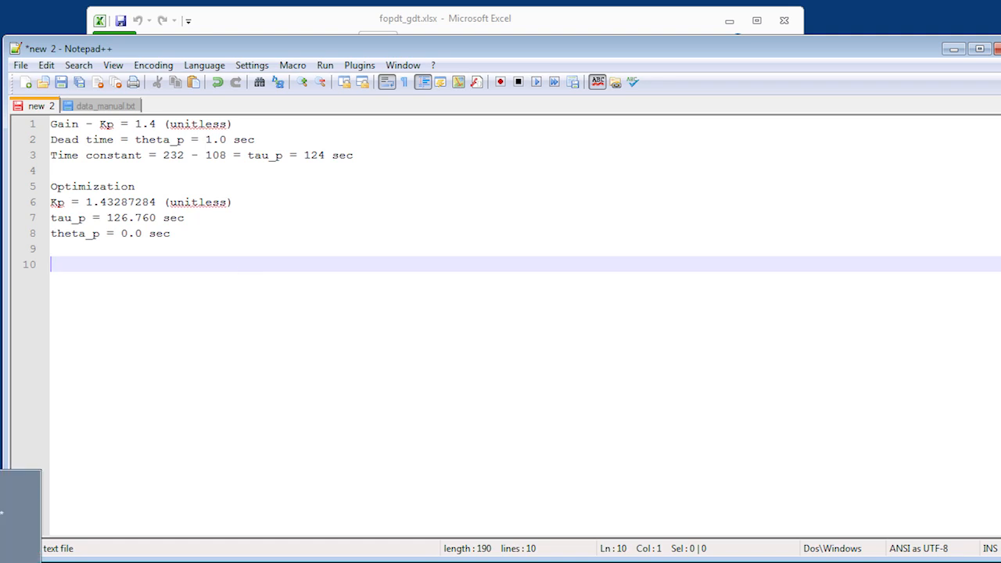
- Switch to the Gravity_Drained_Tanks Simulink model and reset the Pump output slider to 0
left_click(15, 515)
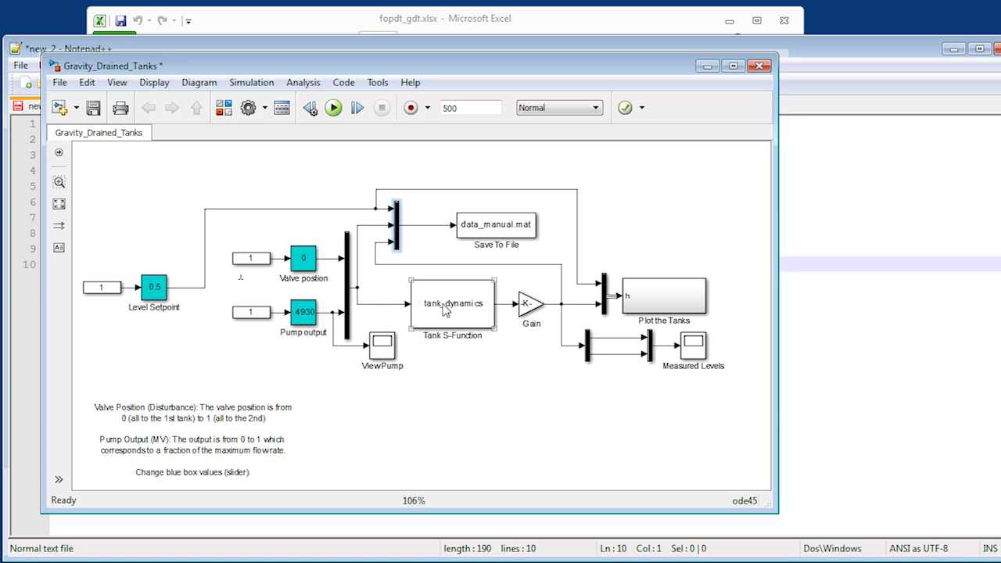
left_click(306, 317)
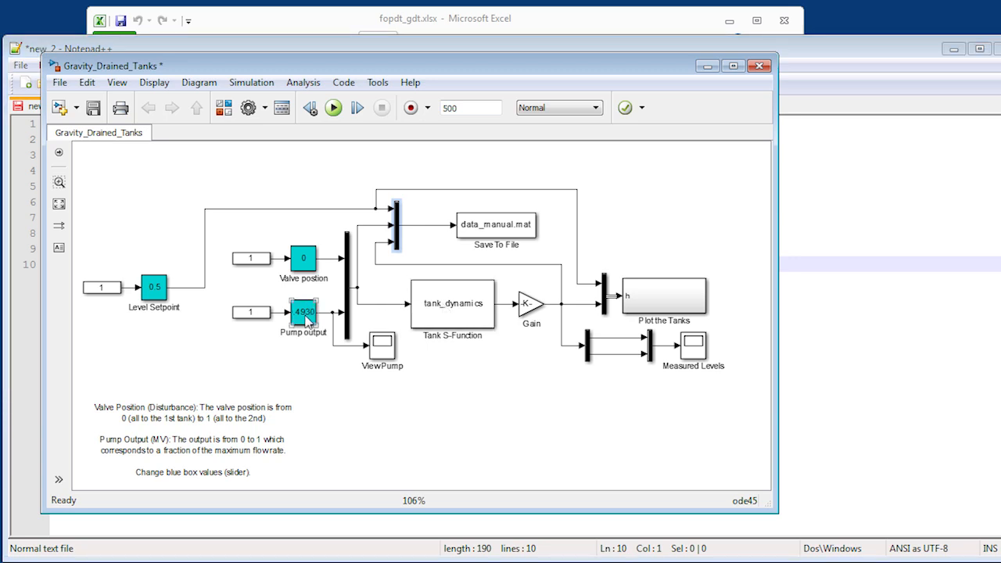
double_click(306, 317)
left_click_drag(672, 221, 588, 221)
left_click(758, 268)
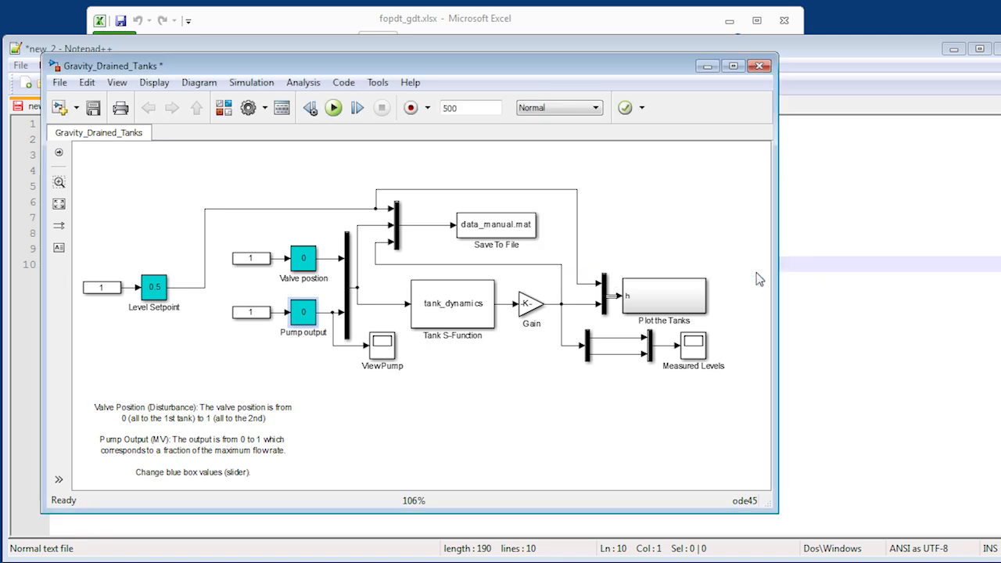
- Set the simulation stop time to 1000 and run the model
left_click(300, 264)
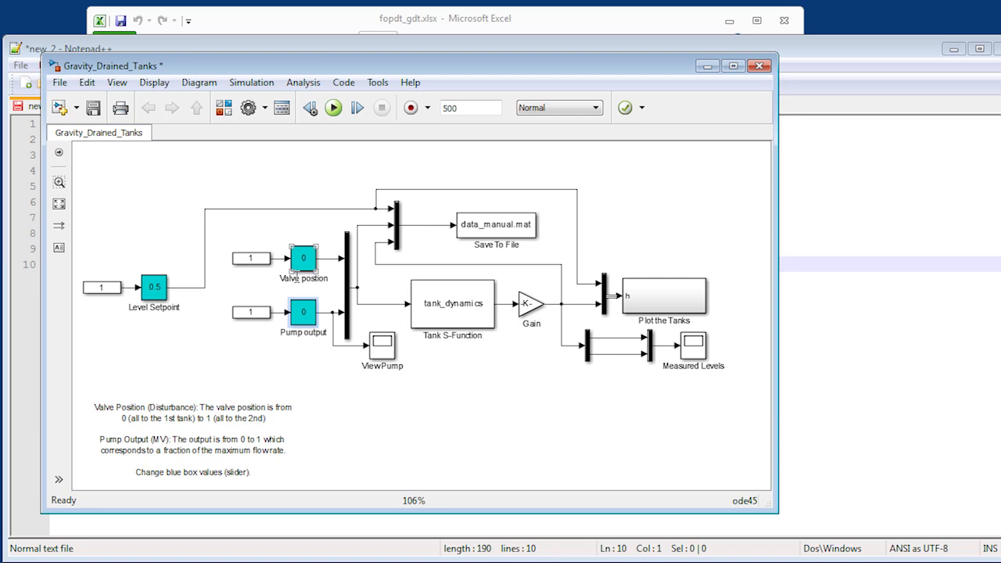
left_click(467, 107)
type("1000")
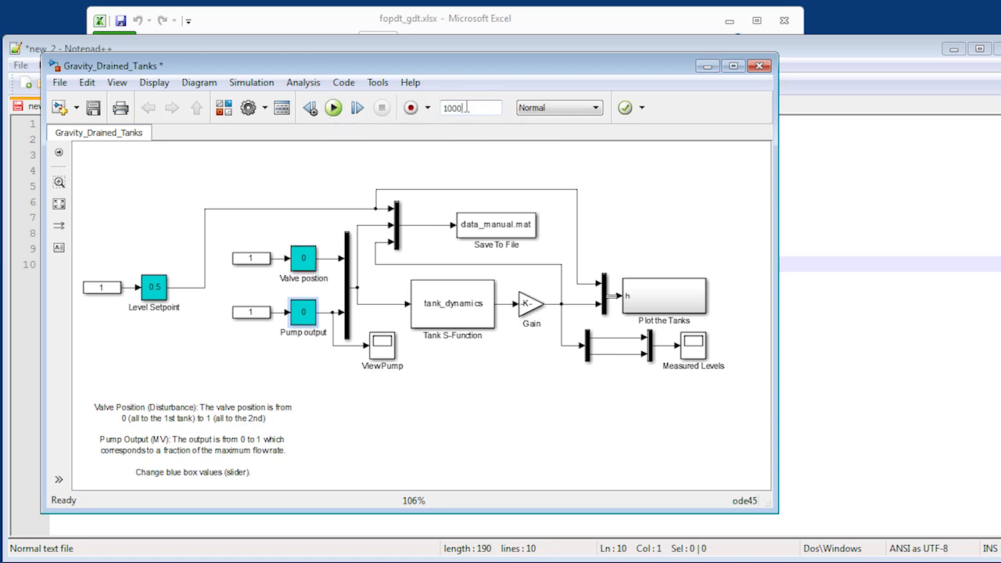
left_click(335, 108)
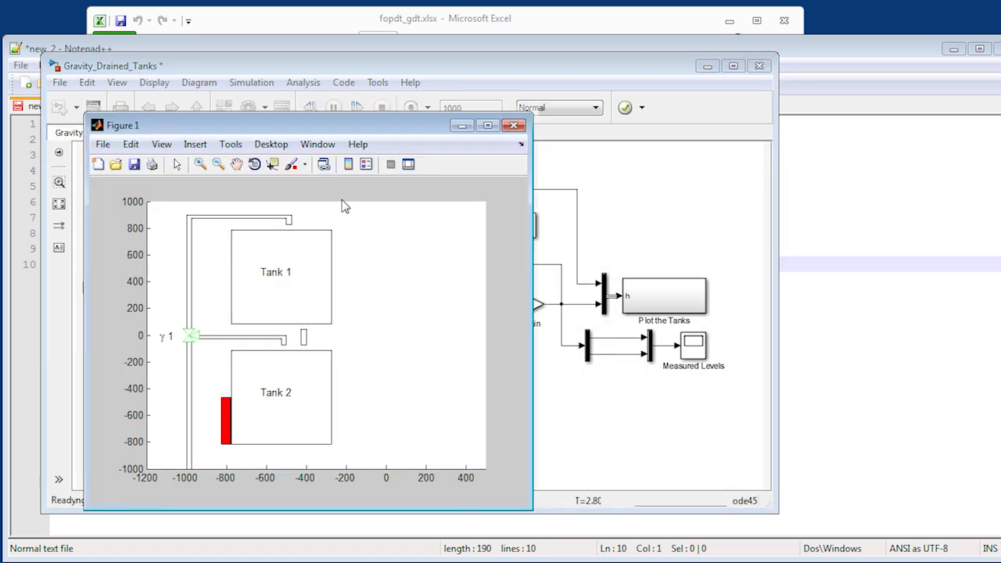
- Minimize the tank animation figure and step the Pump output up to about 0.479 while the simulation runs
left_click(461, 126)
double_click(305, 309)
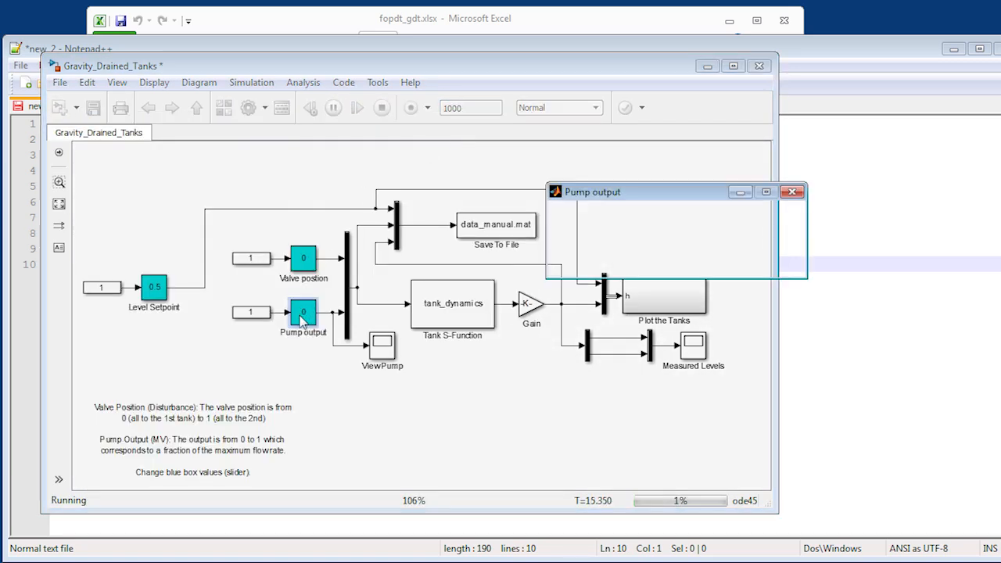
left_click_drag(597, 218, 678, 217)
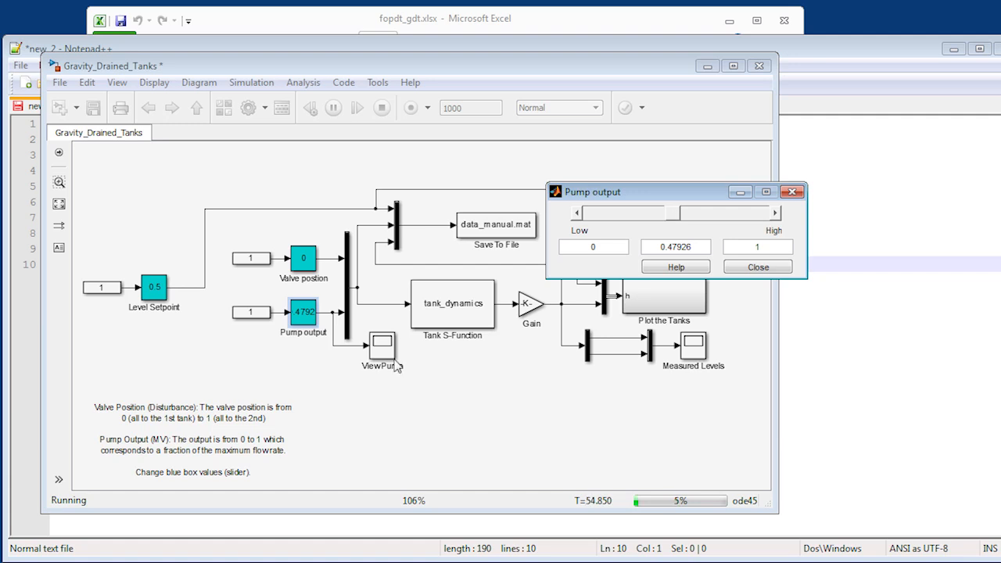
- Open the Measured Levels scope and keep autoscaling its axes to follow both tank levels as they rise
double_click(694, 347)
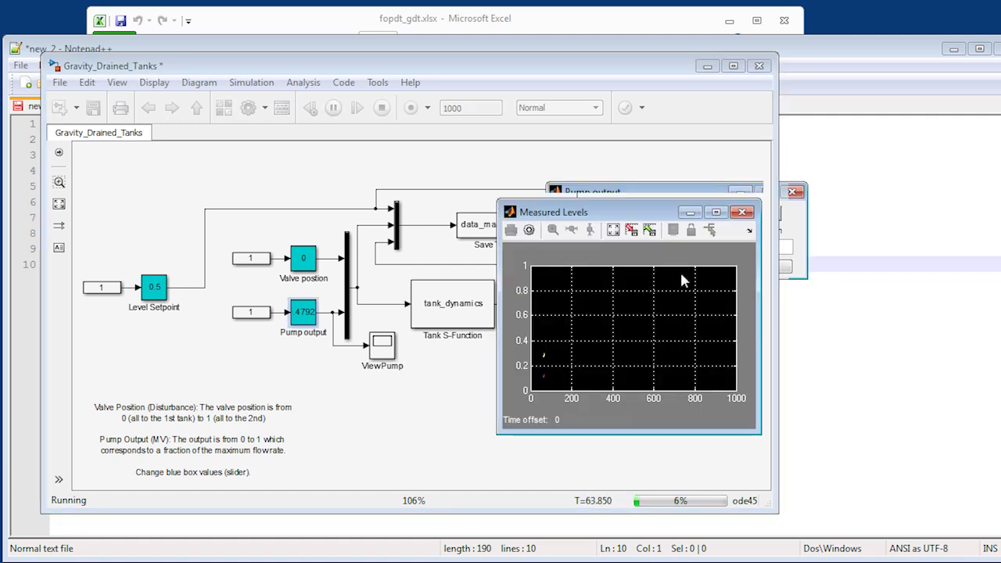
left_click(613, 231)
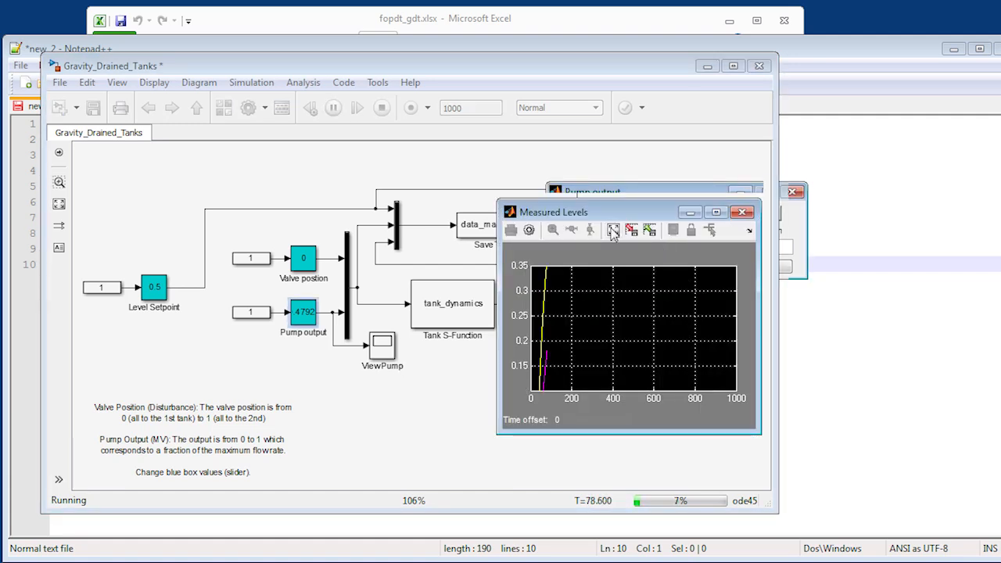
left_click(614, 231)
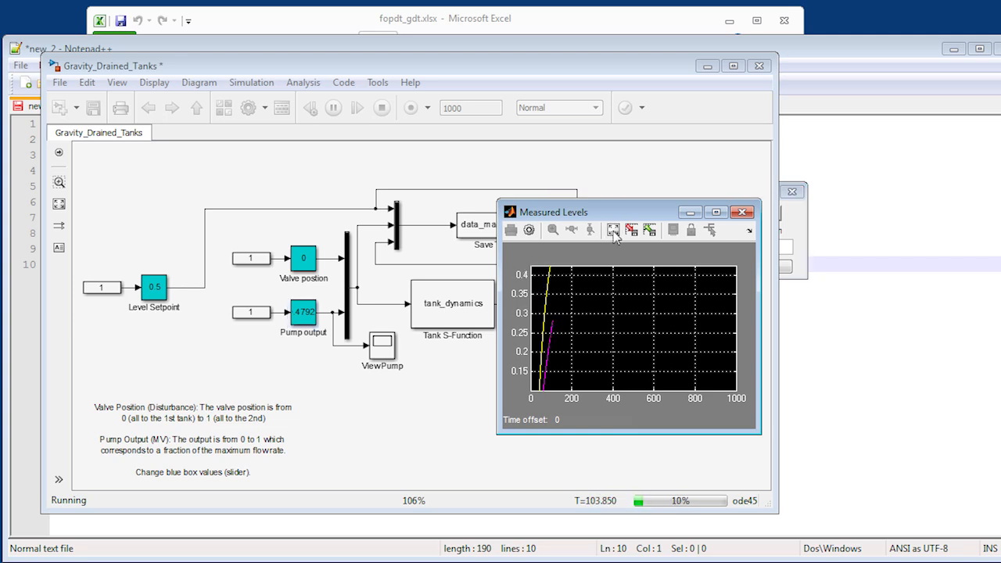
left_click(614, 232)
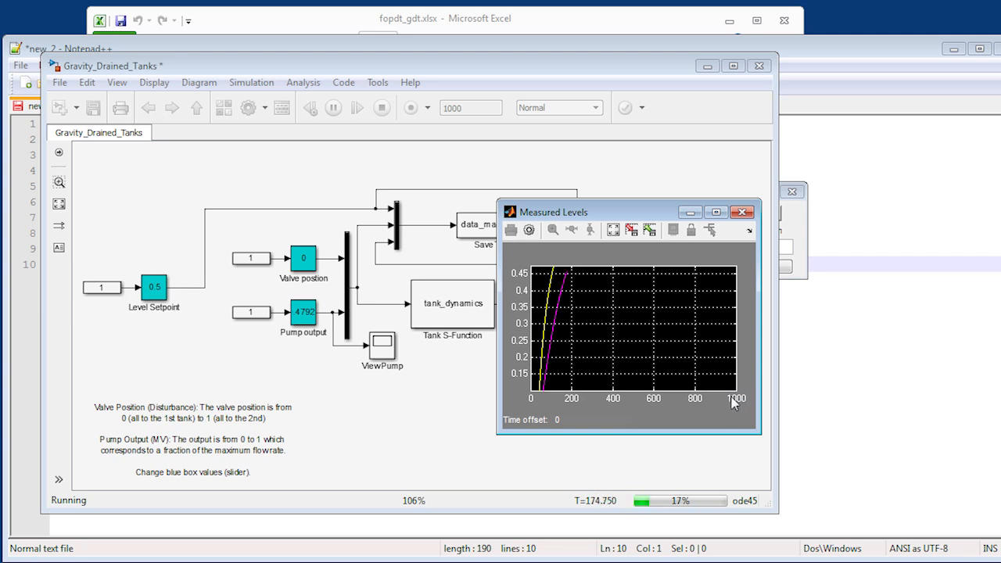
left_click(615, 232)
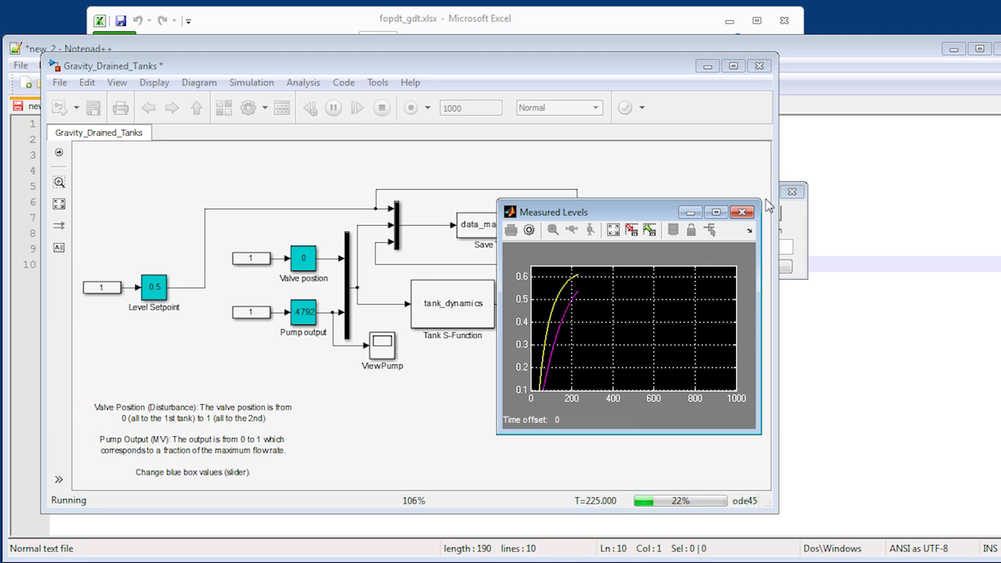
- Step the Pump output up to about 0.839 and autoscale the Measured Levels scope
left_click(796, 227)
left_click_drag(677, 213, 739, 212)
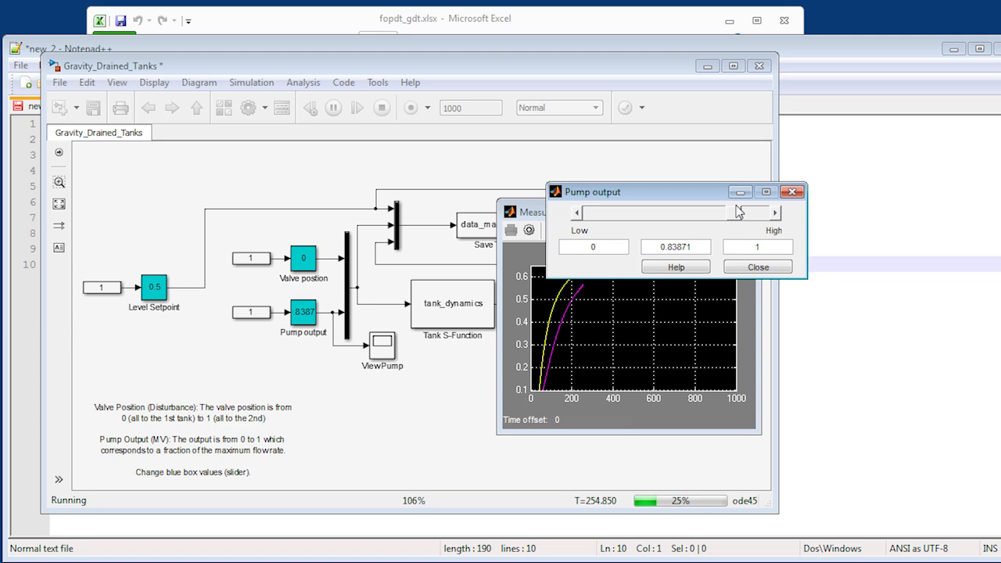
left_click(654, 429)
left_click(615, 232)
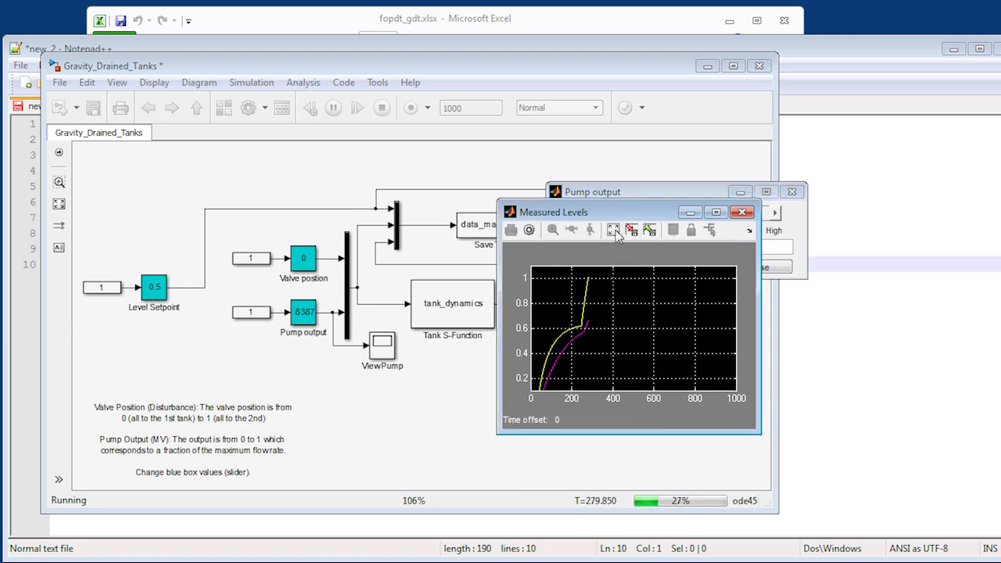
- Step the Pump output down to about 0.184, then move its slider window clear of the Measured Levels scope and autoscale the plot
left_click(800, 264)
left_click_drag(730, 218, 621, 219)
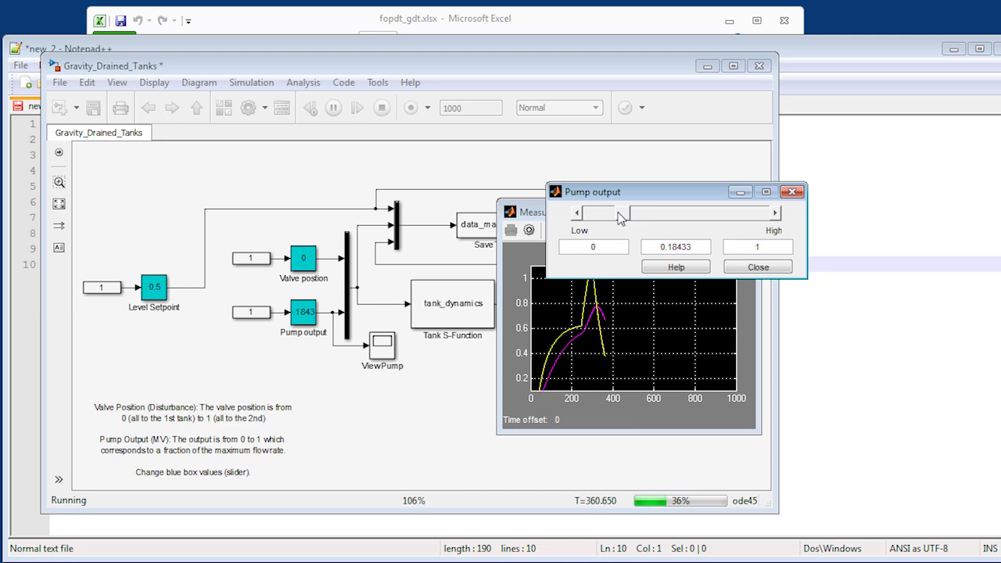
left_click_drag(632, 195, 311, 133)
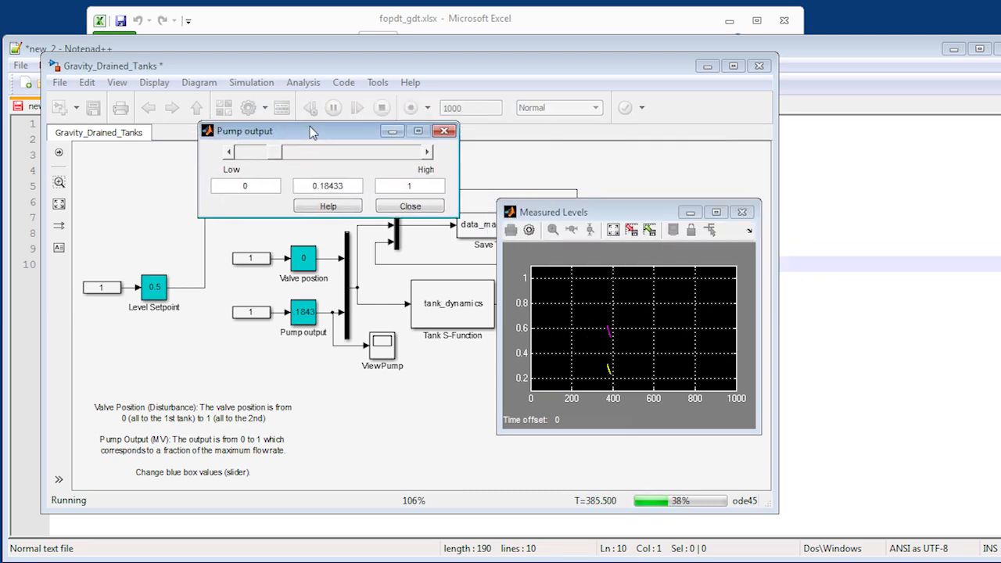
left_click(612, 230)
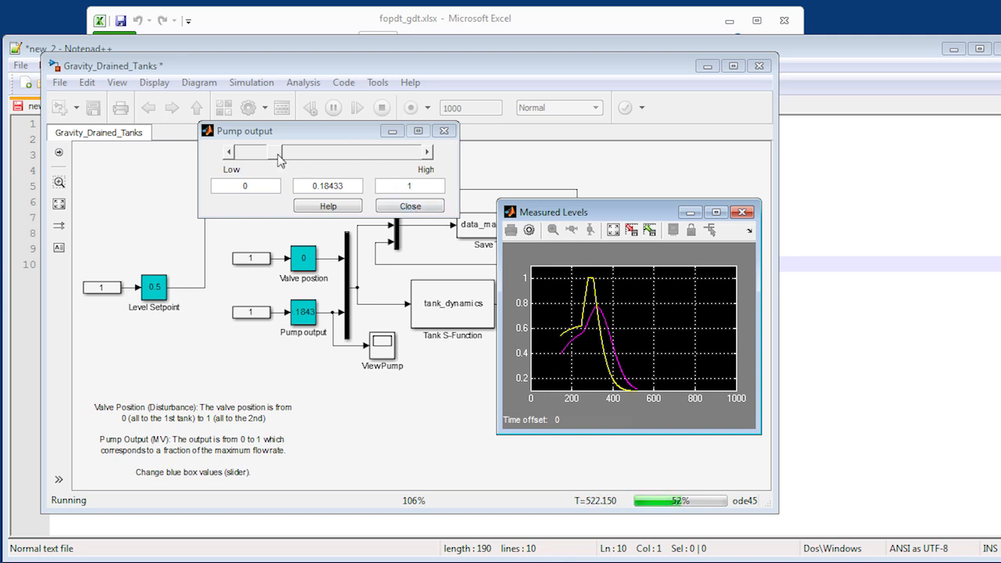
- Step the Pump output up to about 0.479, watch the tank animation beside the slider window, and stop the simulation near the end of the run
left_click_drag(280, 158, 328, 154)
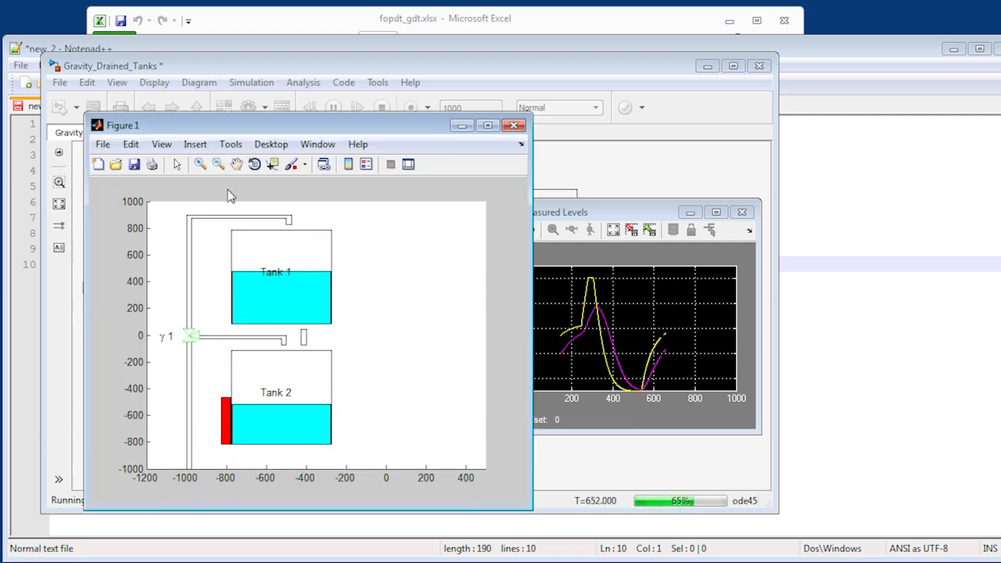
left_click_drag(329, 128, 632, 97)
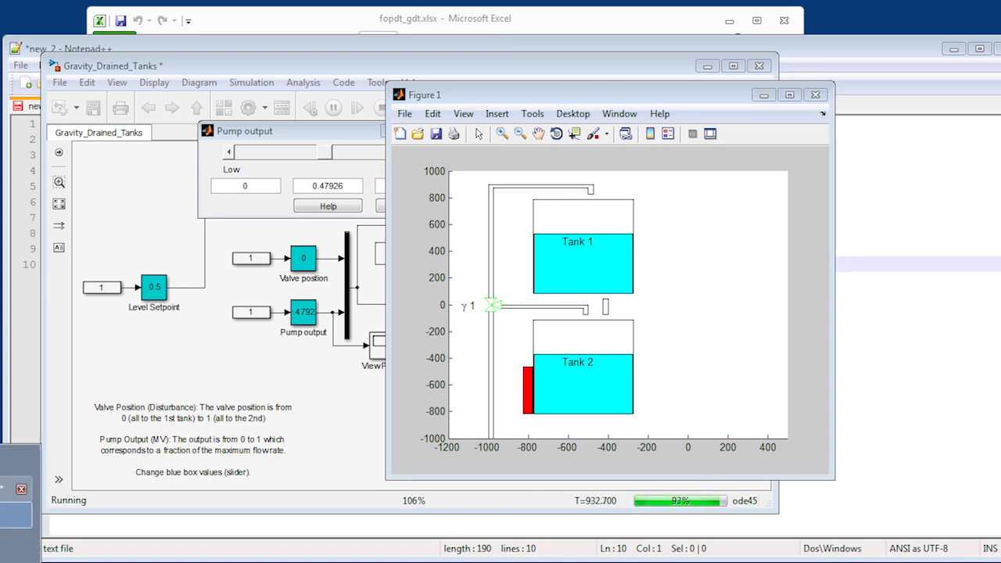
left_click(219, 283)
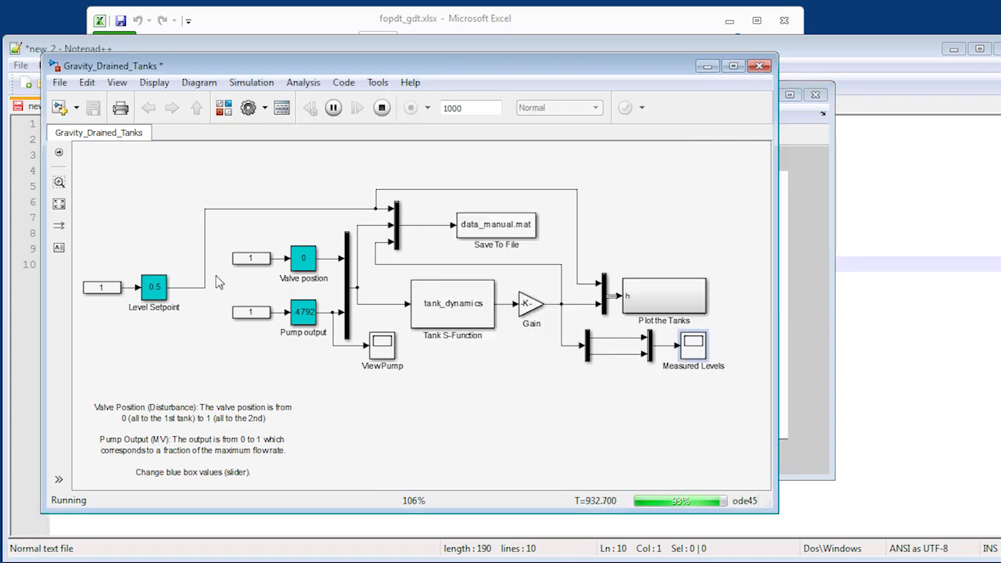
left_click(382, 108)
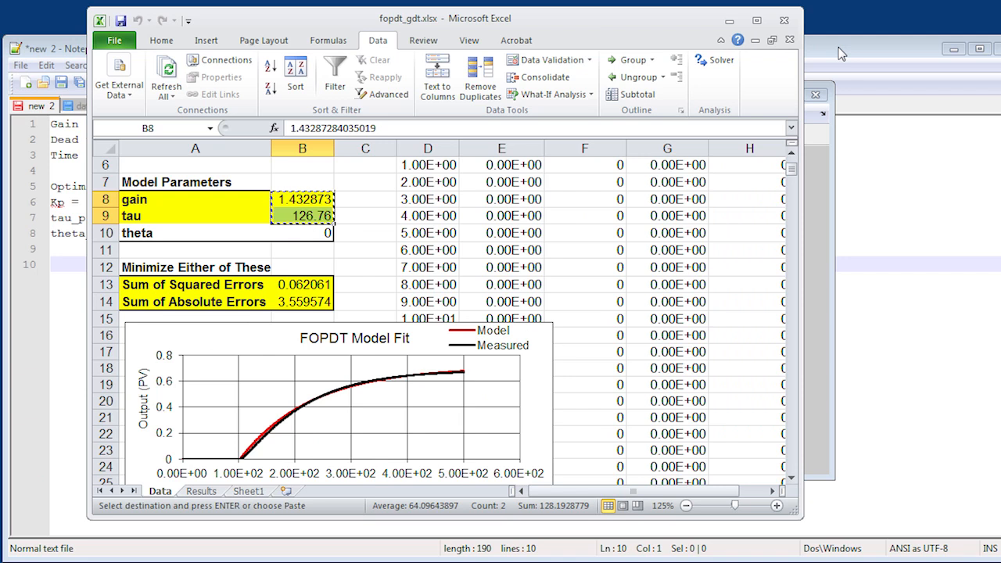
- Reload the modified data_manual.txt in Notepad++ and copy all its data into a new worksheet of fopdt_gdt.xlsx in Excel
left_click(840, 53)
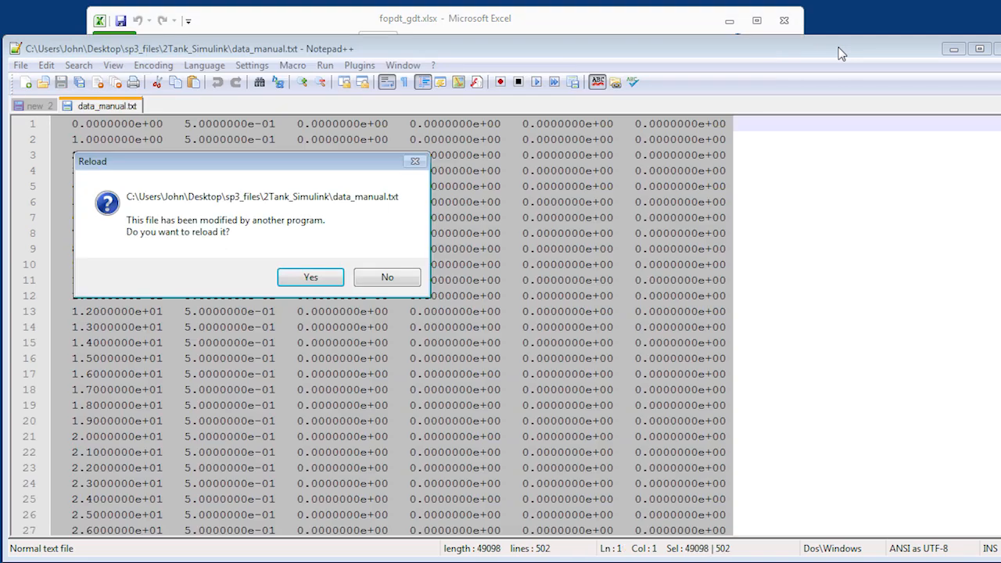
left_click(310, 279)
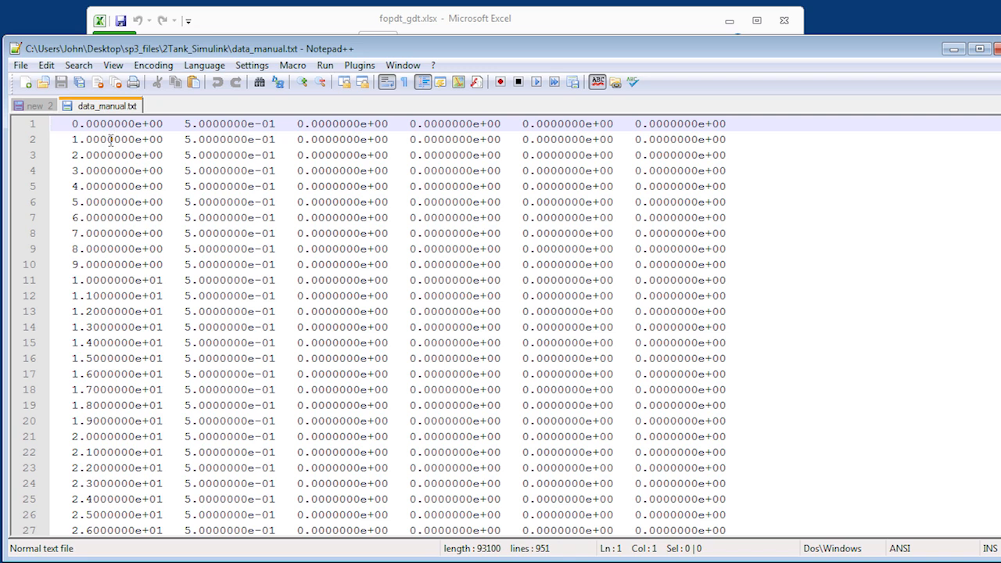
key("ctrl+a")
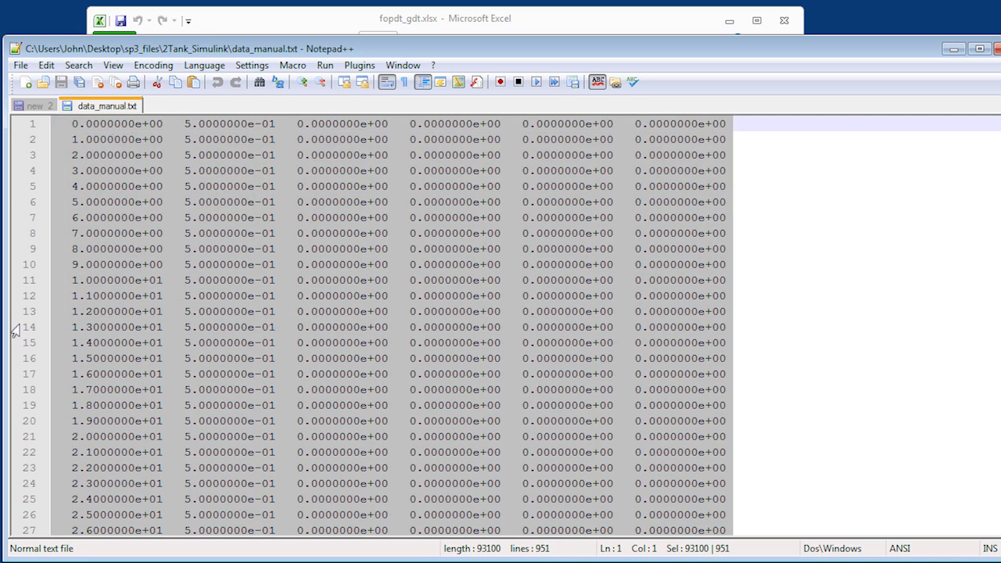
left_click(54, 561)
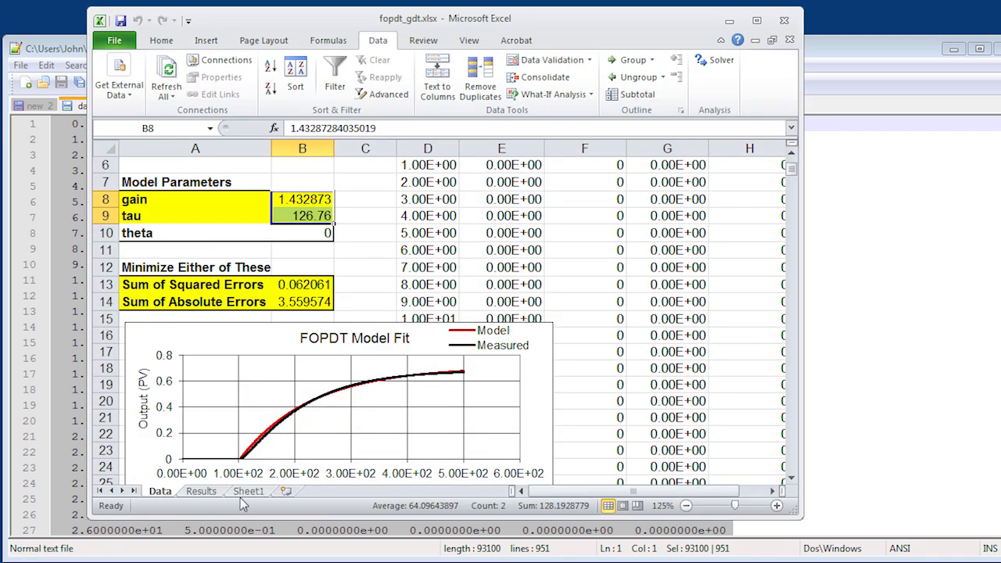
left_click(287, 492)
key("ctrl+v")
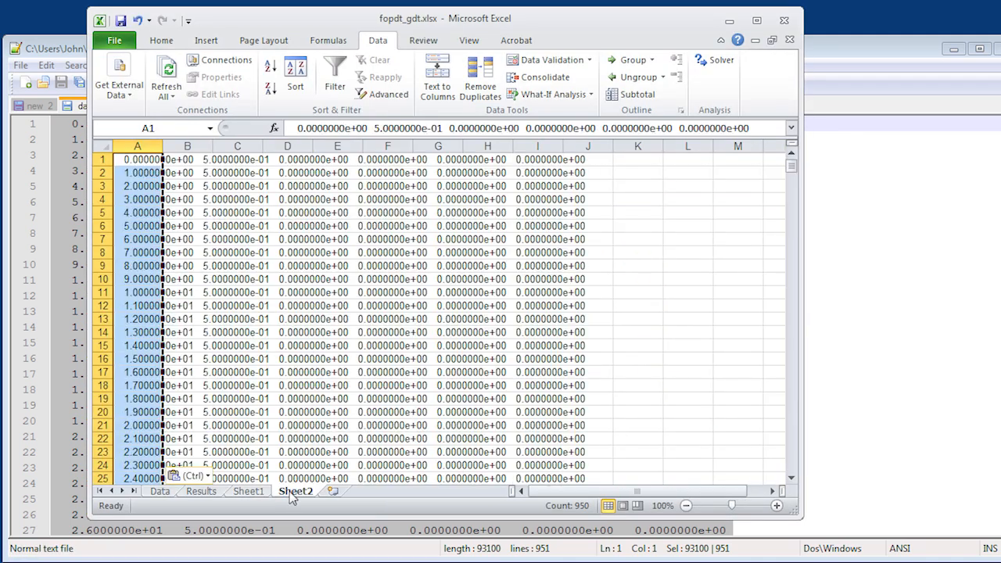
- Split the pasted data into separate columns with Text to Columns, using the Fixed width option
left_click(438, 78)
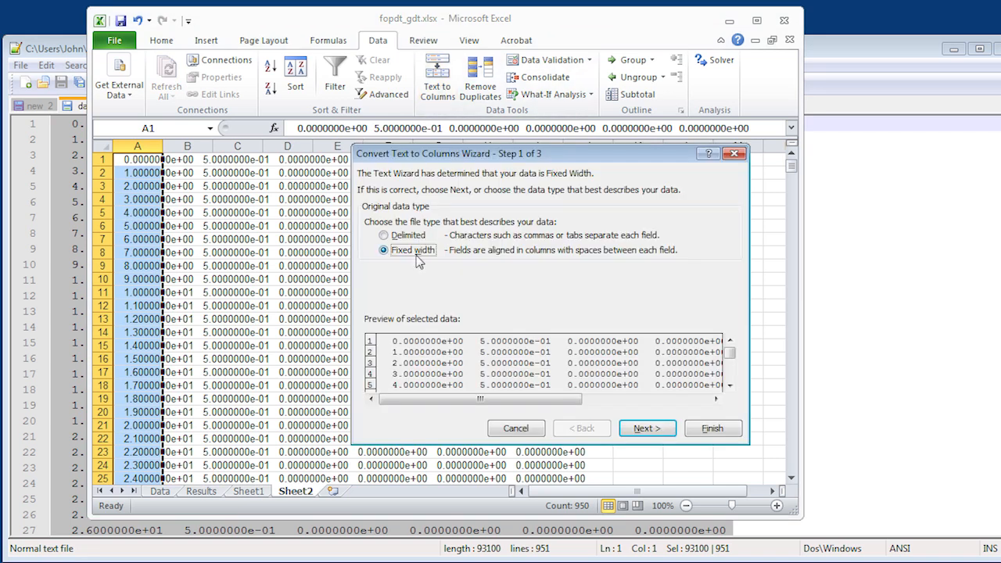
left_click(643, 429)
left_click(710, 434)
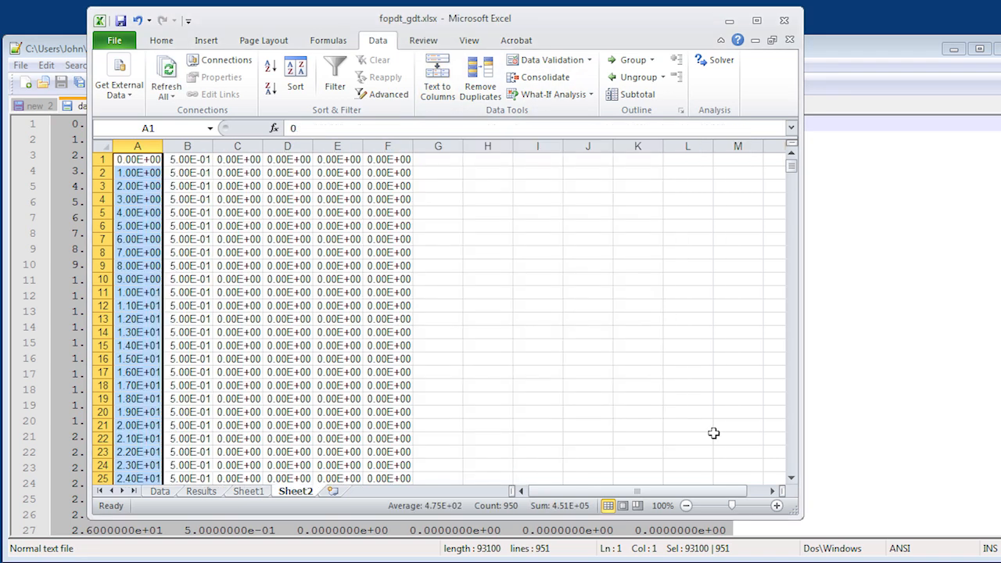
- Copy the pump output data from column D of Sheet2 into the Input column of the Data sheet, starting at E5
left_click(294, 160)
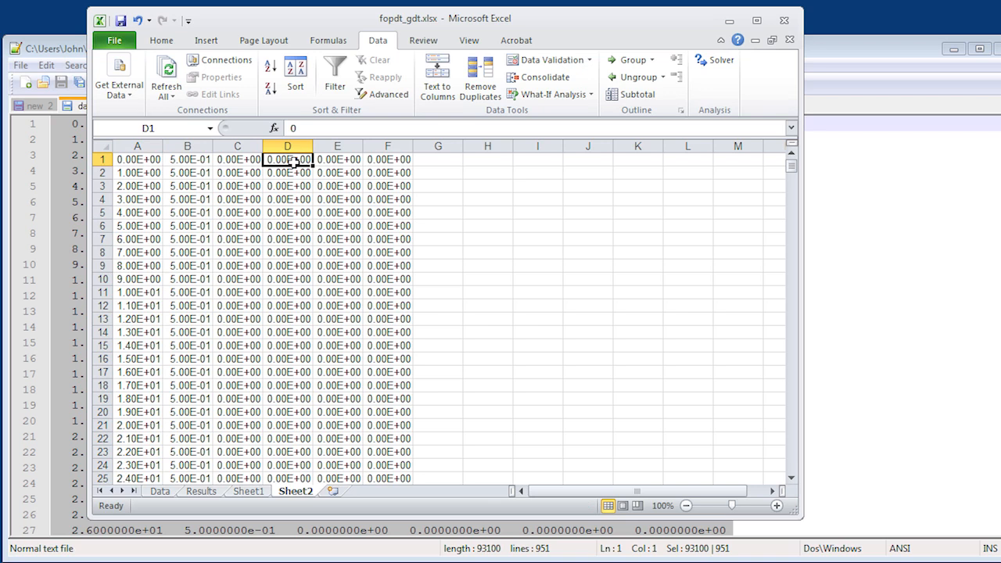
key("ctrl+shift+Down")
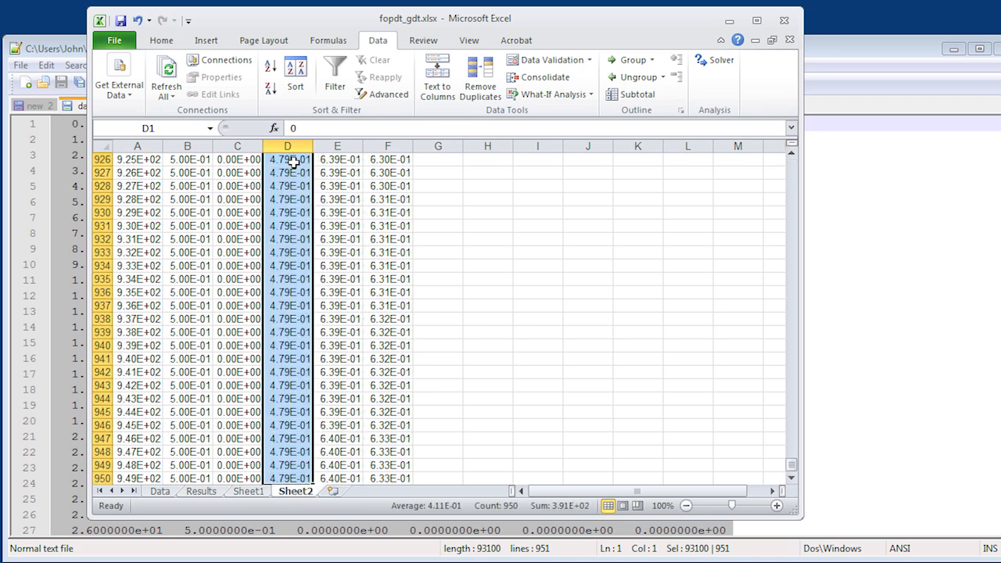
key("ctrl+c")
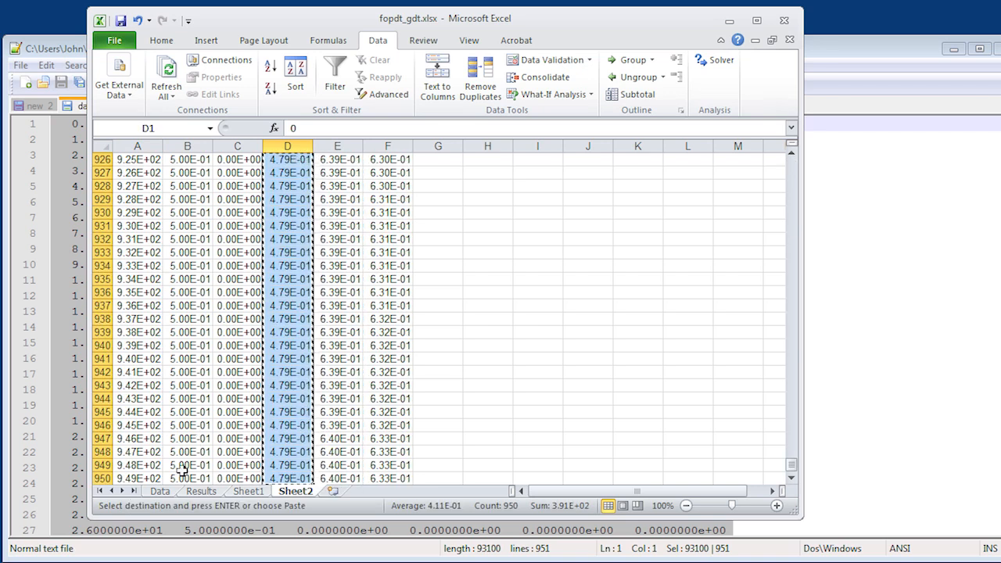
left_click(160, 491)
left_click(473, 198)
scroll(473, 199, "up", 1)
left_click(473, 198)
key("ctrl+v")
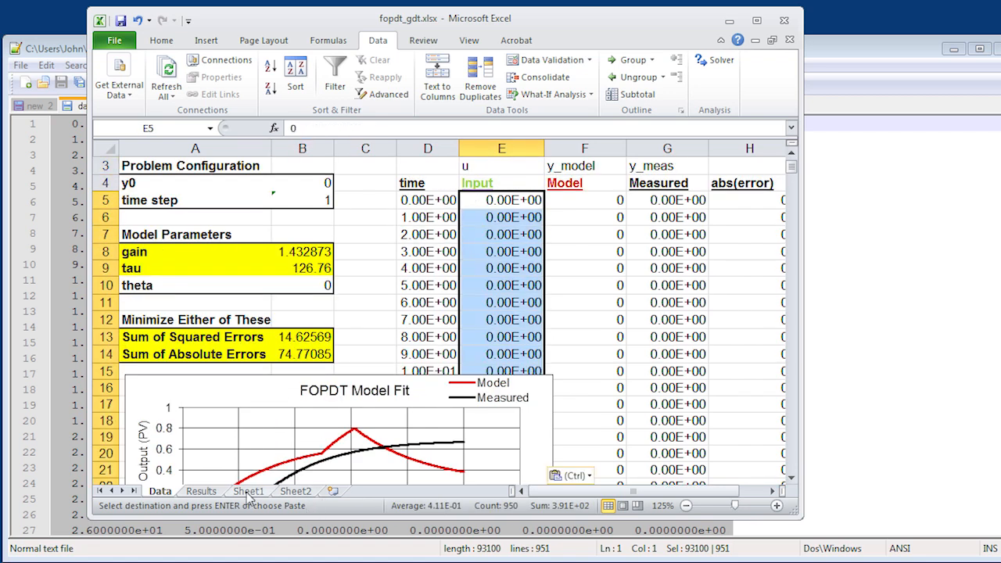
- Copy the measured data from column F of Sheet2 into the Measured column of the Data sheet, starting at G5
left_click(295, 492)
left_click(405, 172)
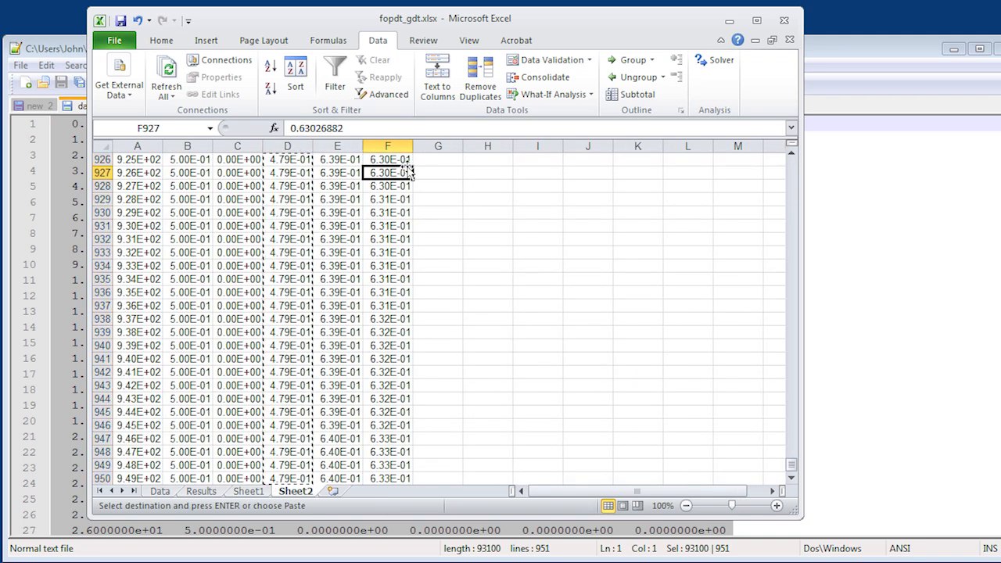
key("ctrl+Up")
key("ctrl+shift+Down")
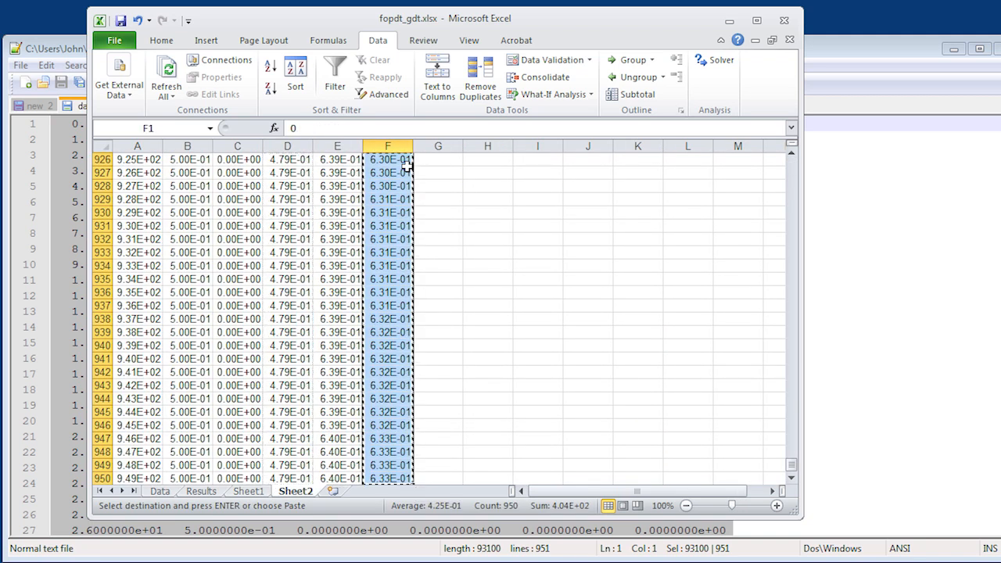
left_click(160, 491)
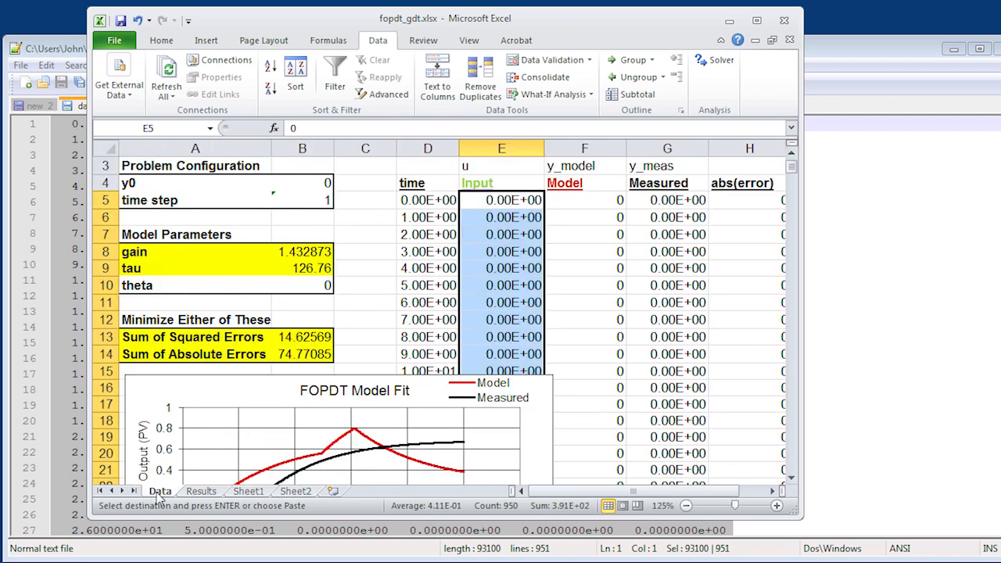
left_click(677, 200)
key("ctrl+v")
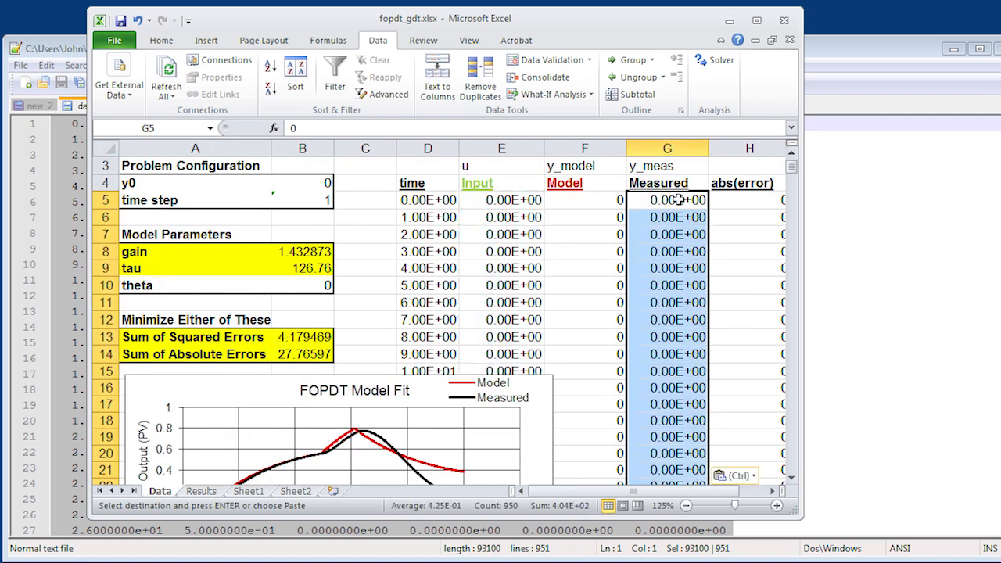
- Extend the time series in column D from D504:D505 down to 949 in row 954, matching the length of the input data
left_click(423, 245)
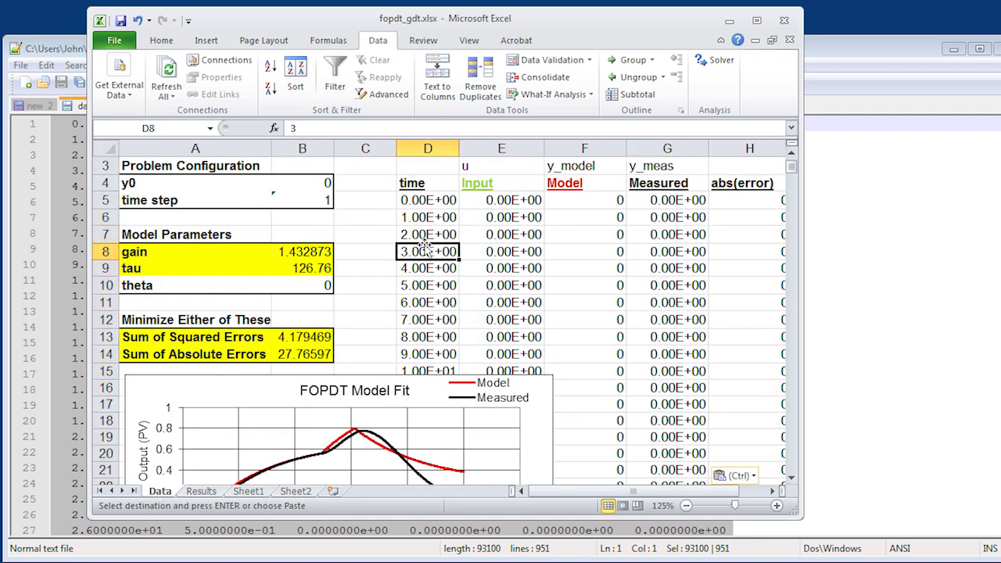
key("ctrl+Down")
key("Down")
key("Down")
key("Down")
key("Up")
key("Up")
key("Up")
key("Up")
key("shift+Down")
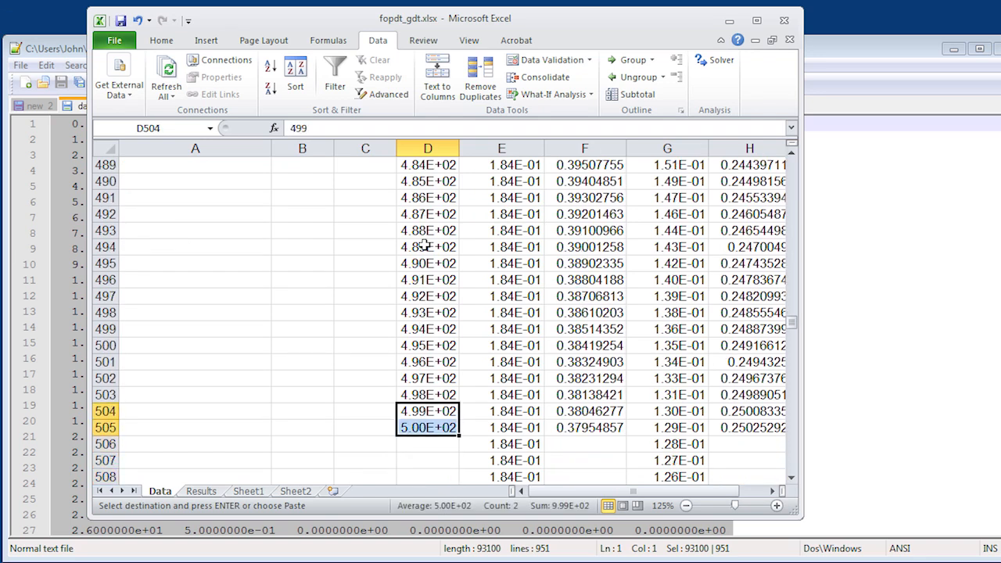
double_click(459, 435)
left_click(446, 443)
key("Up")
key("Up")
key("shift+Down")
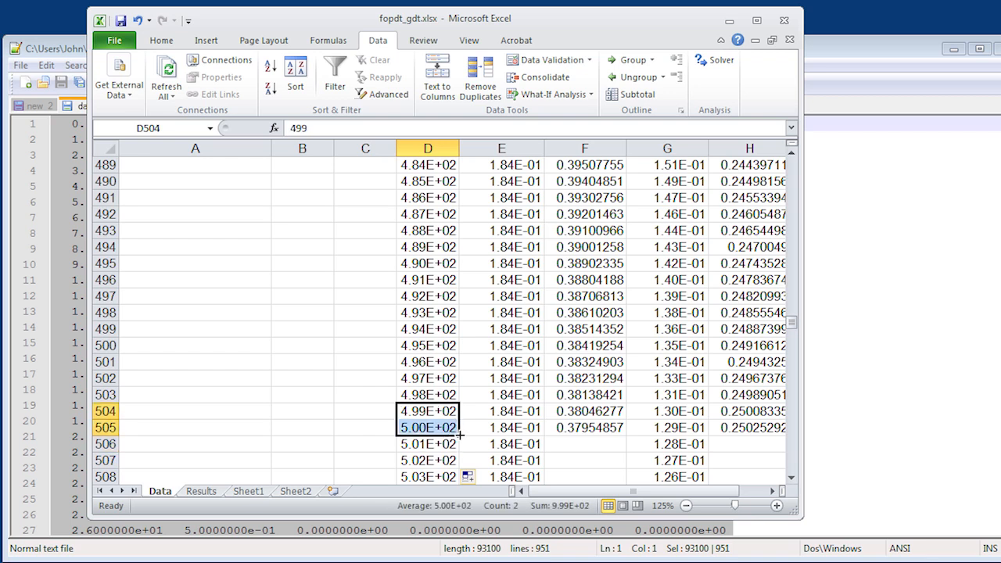
left_click(453, 443)
key("ctrl+Down")
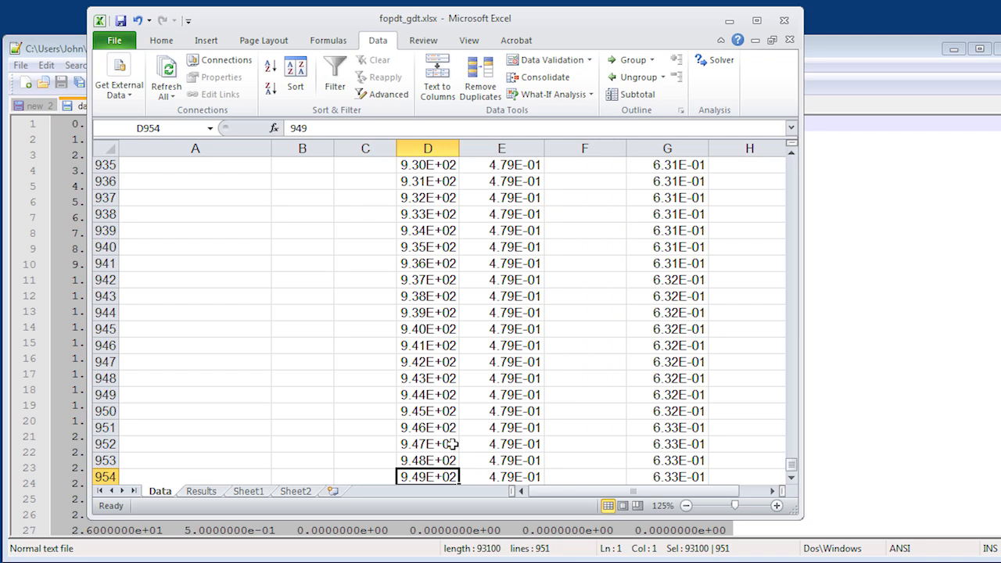
- Fill the Model formula from F505 down to the last row of data
key("Right")
key("Right")
key("ctrl+Up")
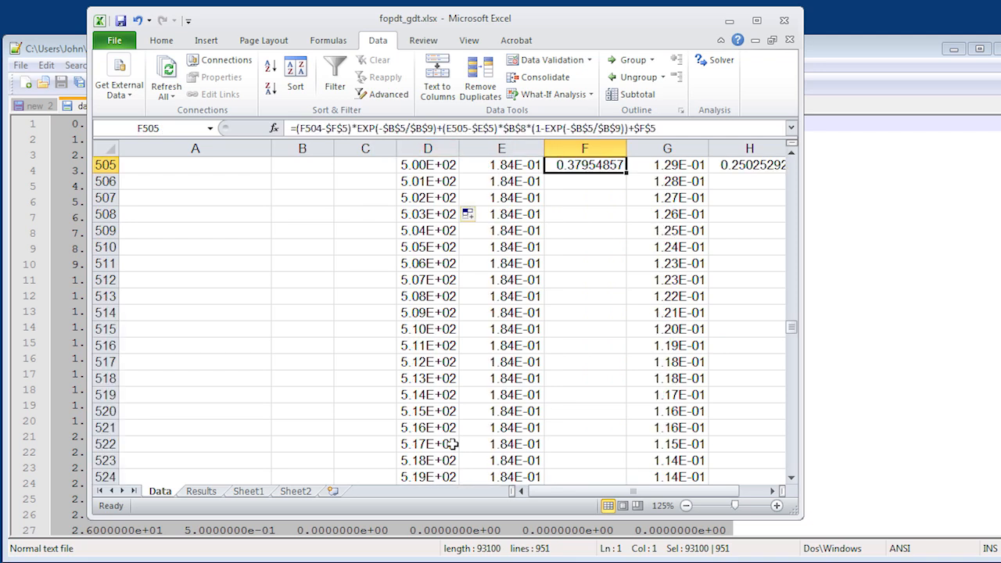
key("Up")
key("Up")
key("Down")
key("Down")
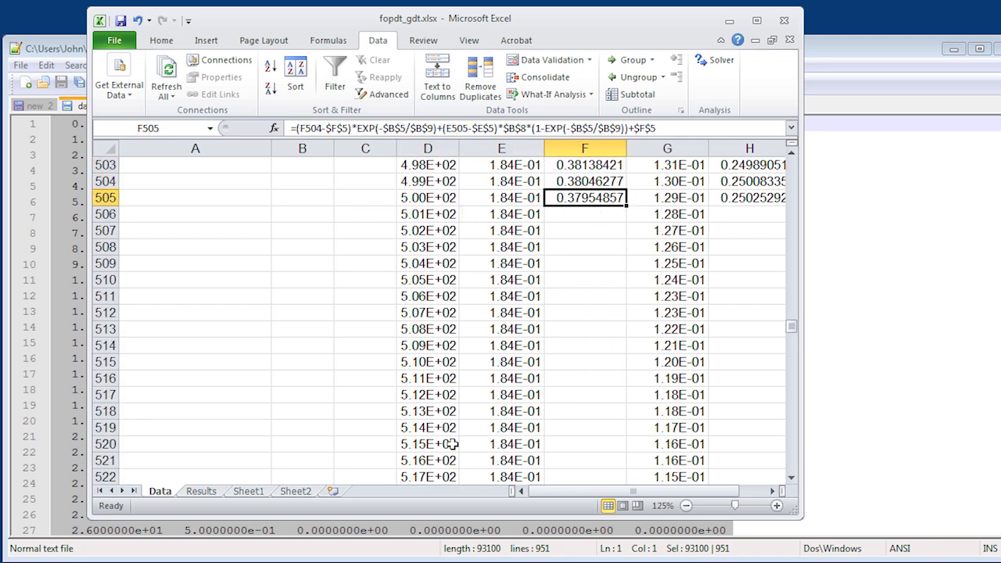
double_click(626, 205)
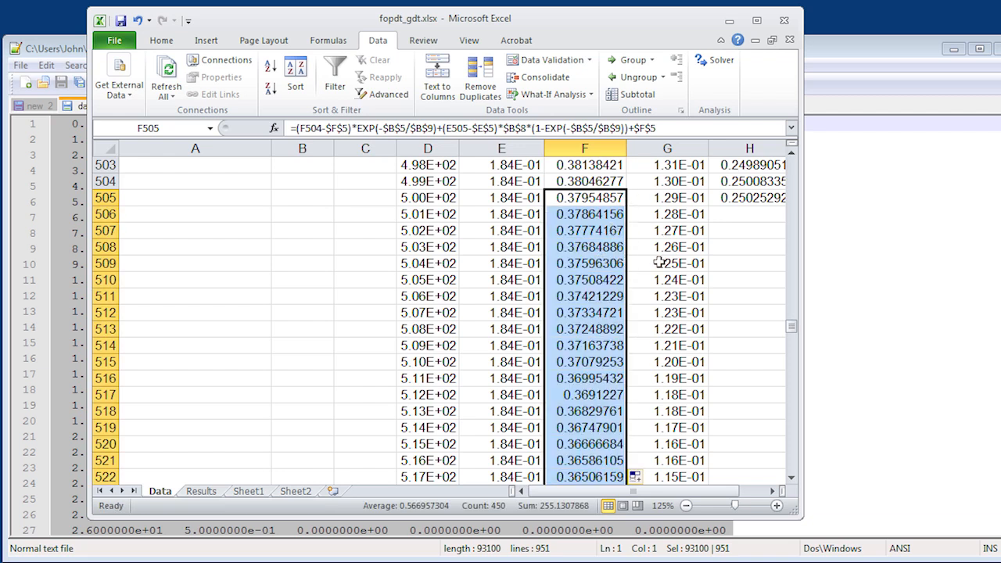
- Fill the error formulas in H505:I505 down to the last row of data
left_click(737, 202)
key("shift+Right")
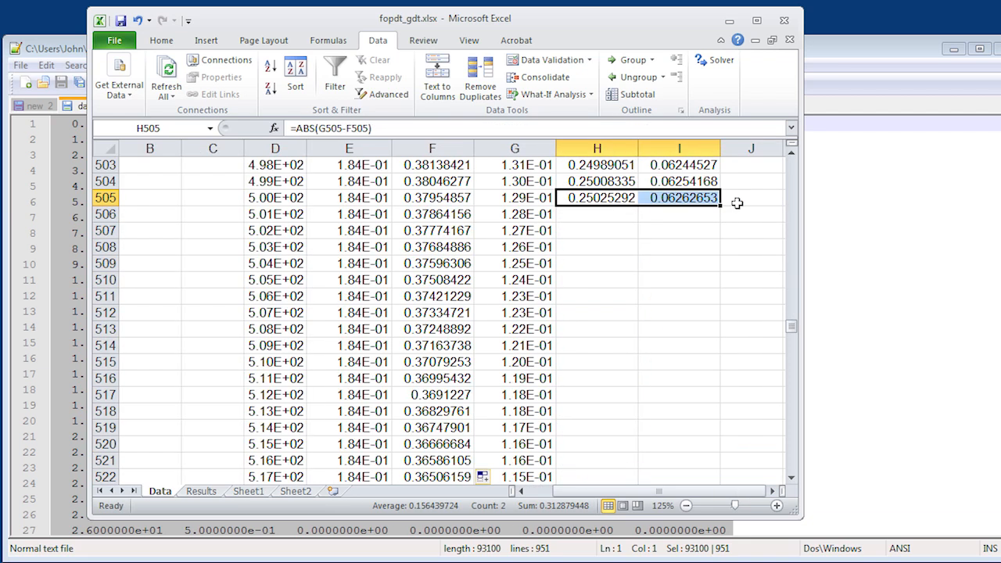
double_click(720, 205)
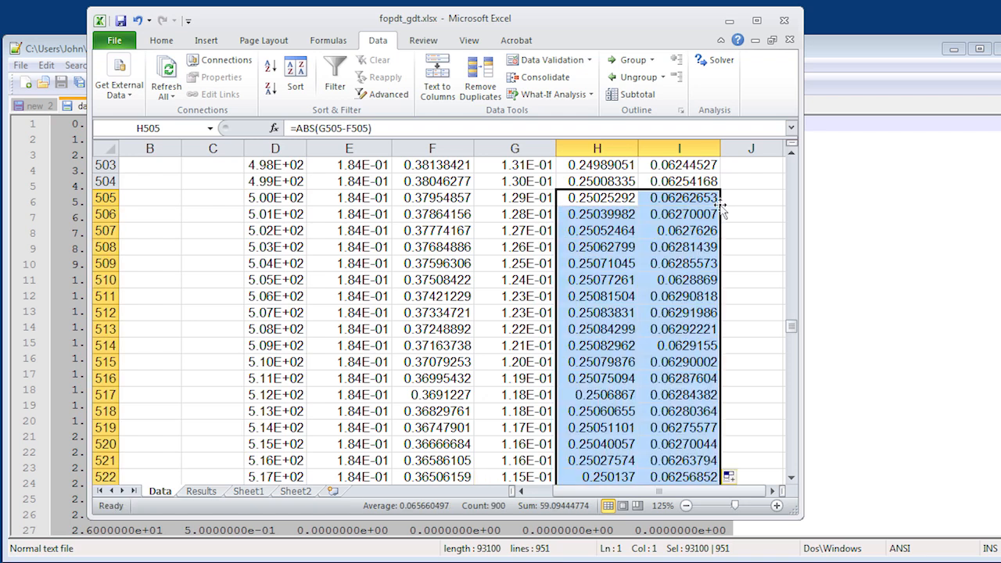
- Review the FOPDT Model Fit and Manipulated Variable charts, along with the error sums, for the extended data
left_click(635, 231)
key("ctrl+Left")
key("ctrl+Left")
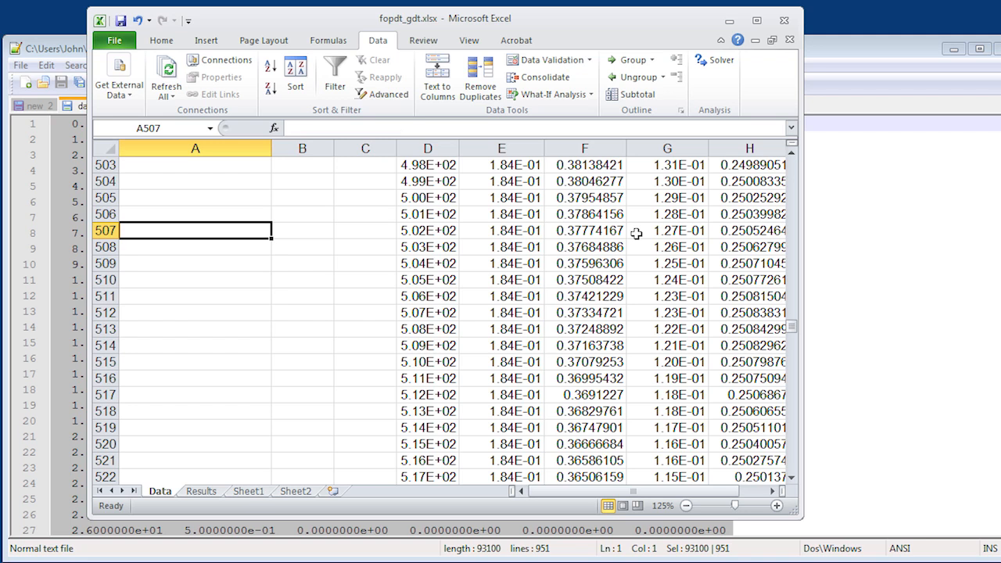
key("ctrl+Up")
scroll(637, 233, "up", 1)
key("Up")
key("Up")
key("Down")
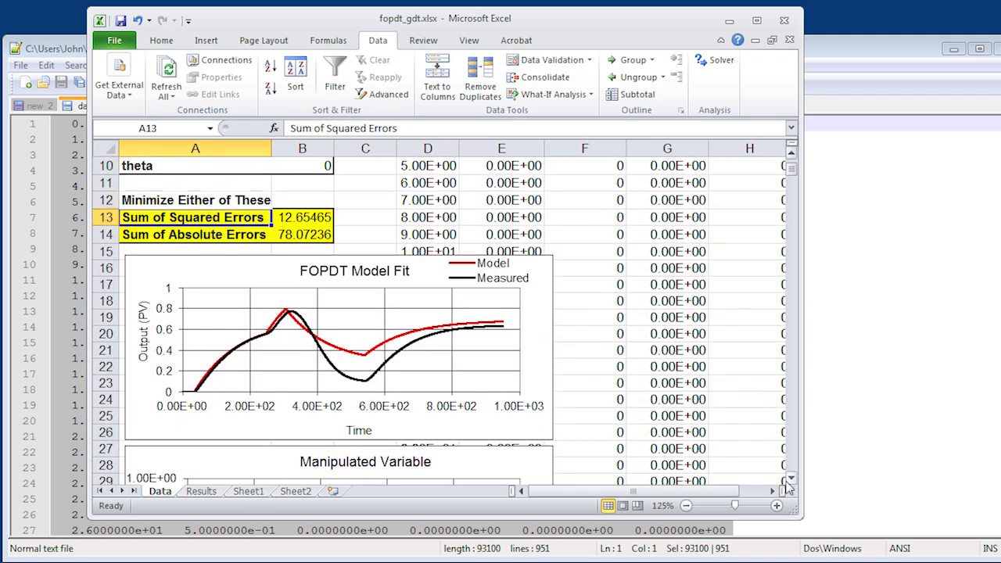
scroll(789, 487, "down", 3)
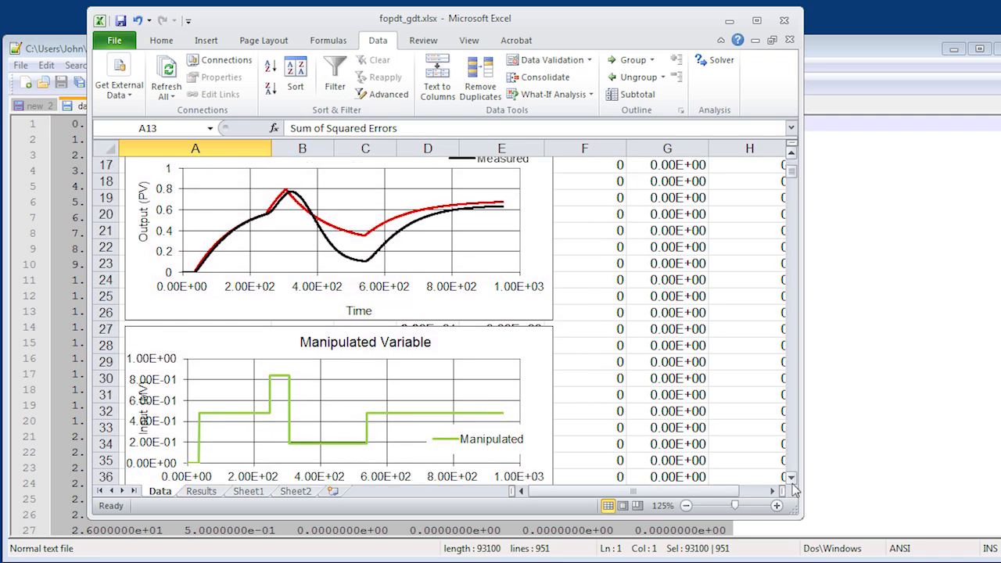
left_click(793, 483)
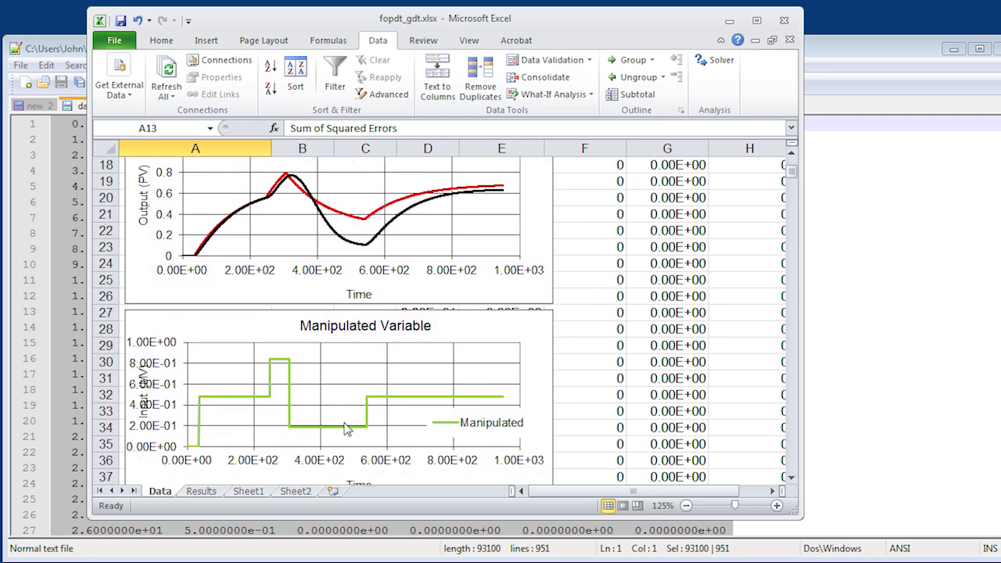
left_click(791, 154)
left_click(792, 154)
left_click(793, 154)
left_click(793, 154)
left_click(793, 155)
left_click(792, 154)
left_click(793, 154)
left_click(793, 154)
left_click(792, 154)
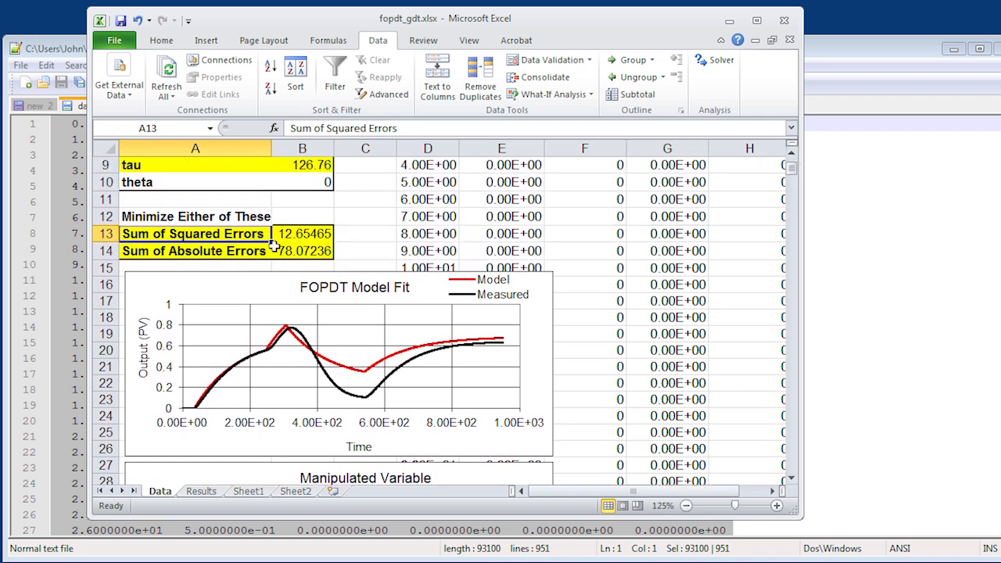
- Run Solver to minimize the Sum of Absolute Errors in B14 by changing B8:B9 with GRG Nonlinear, and keep the solution
left_click(298, 253)
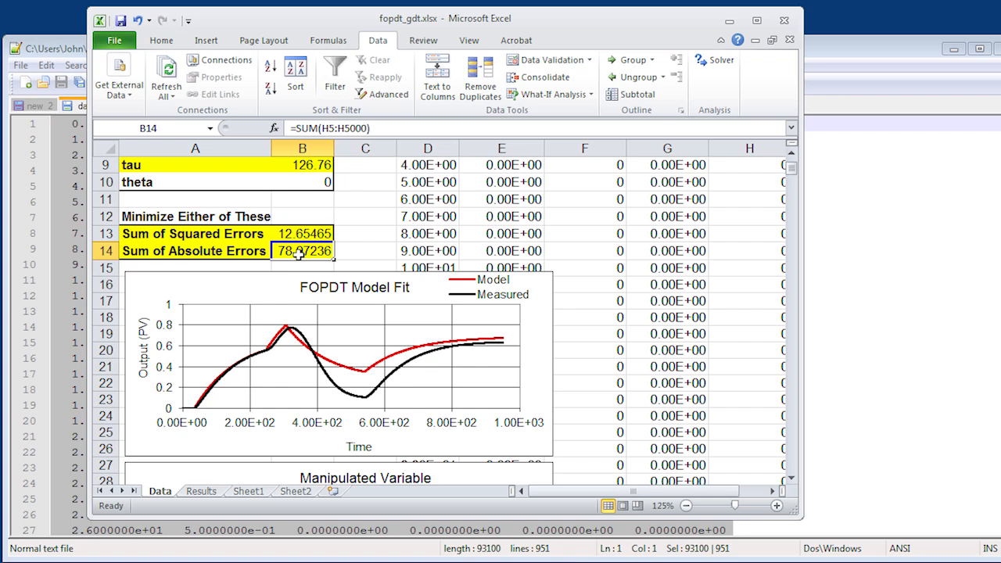
left_click(720, 62)
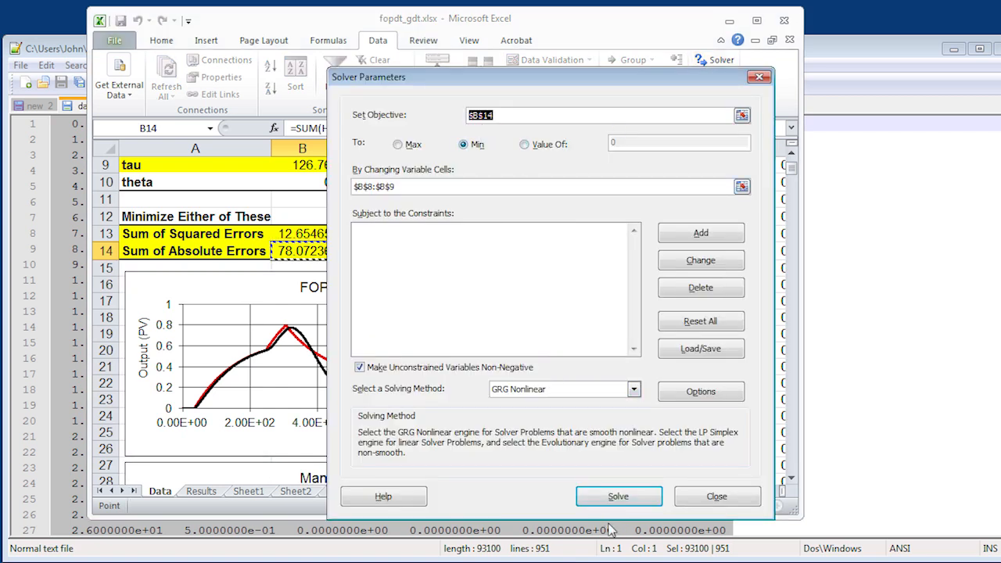
left_click(623, 502)
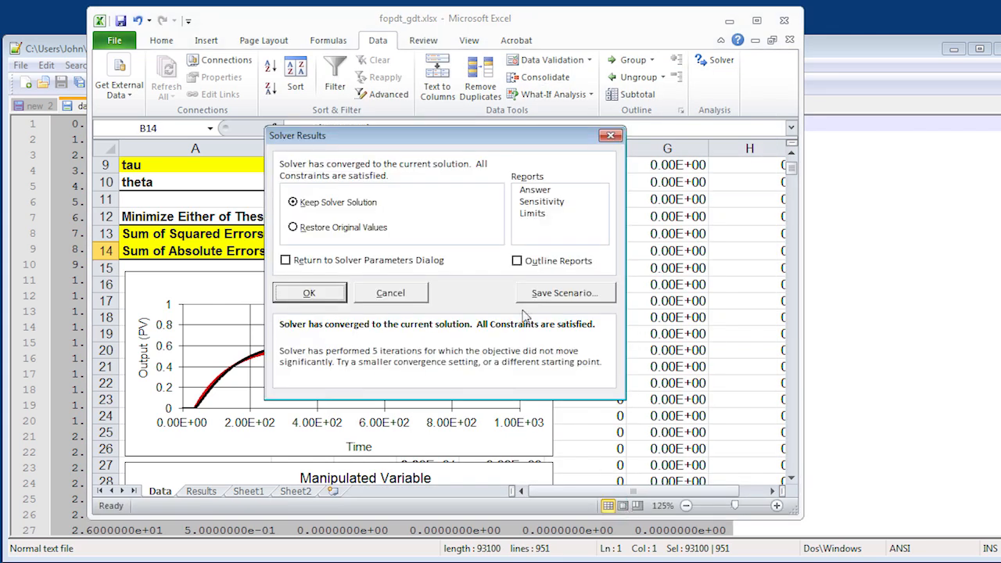
left_click(317, 294)
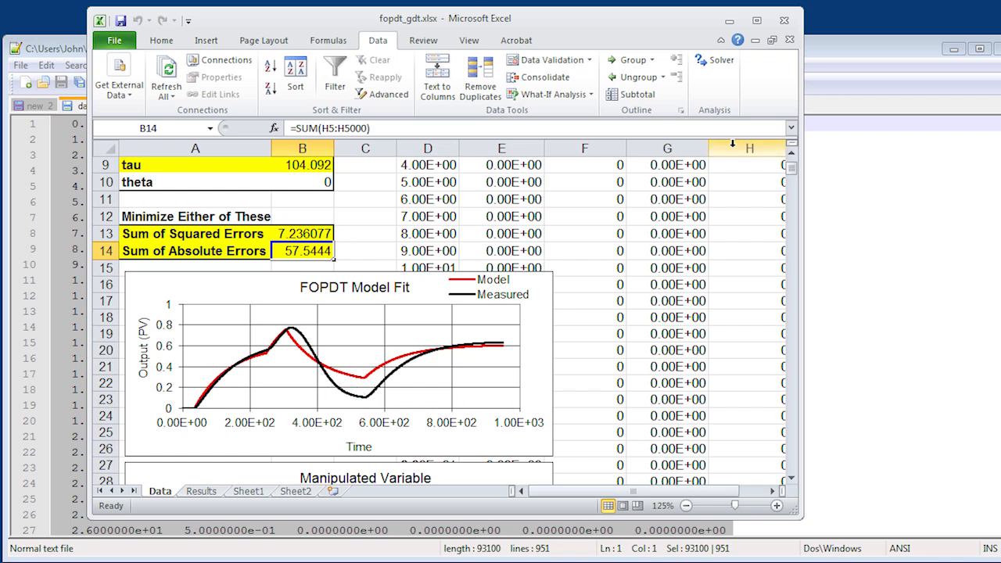
- Copy the optimized gain and tau from B8:B9 into the Notepad++ notes under a "Doublet test" heading, with "Kp =" before the gain
left_click(792, 157)
left_click(792, 157)
left_click(792, 157)
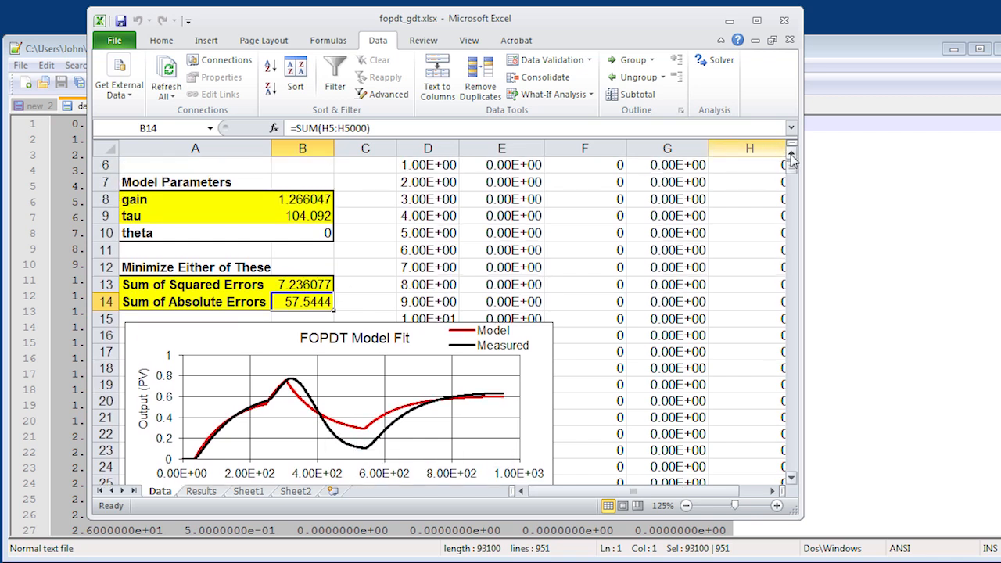
left_click(321, 216)
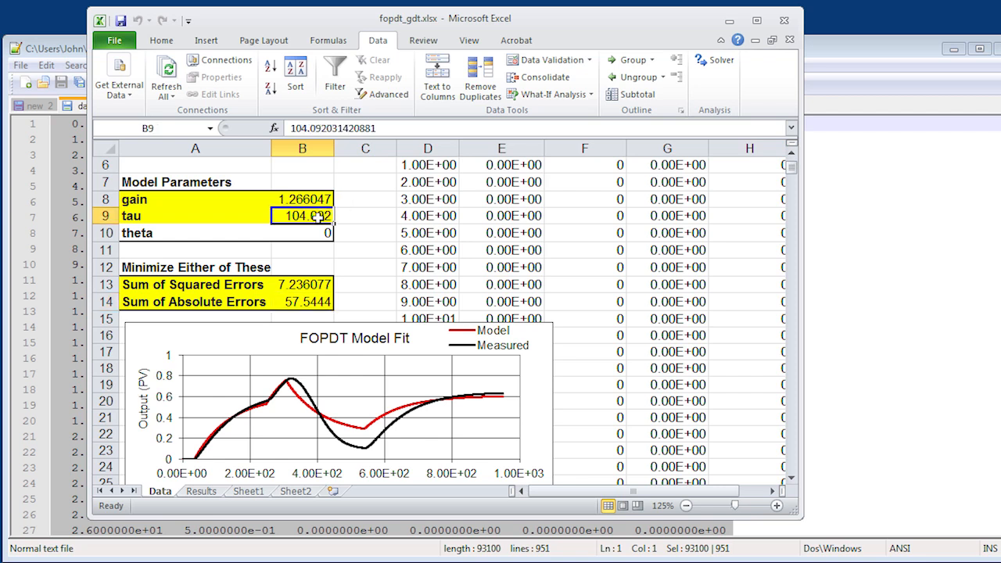
key("Up")
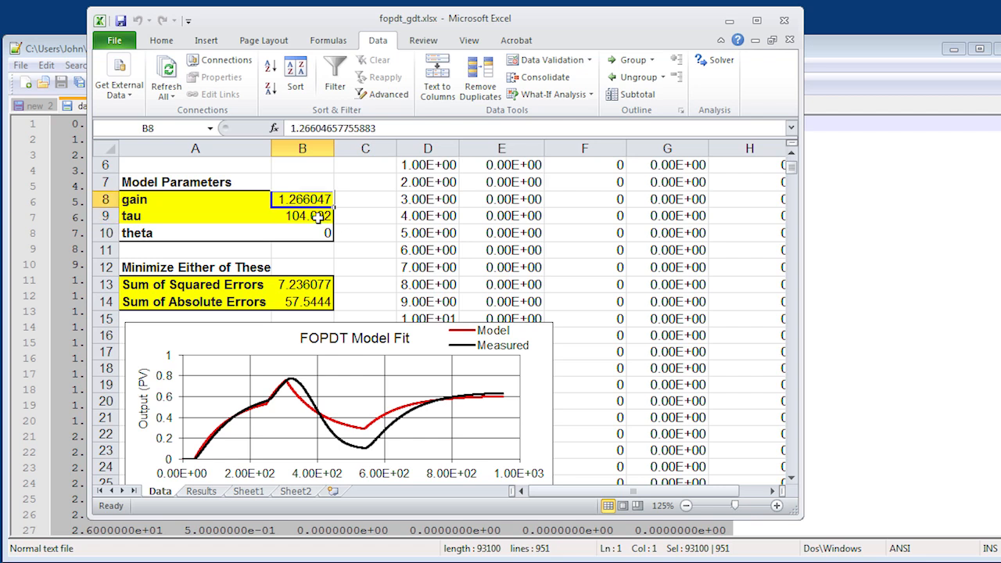
key("shift+Down")
key("ctrl+c")
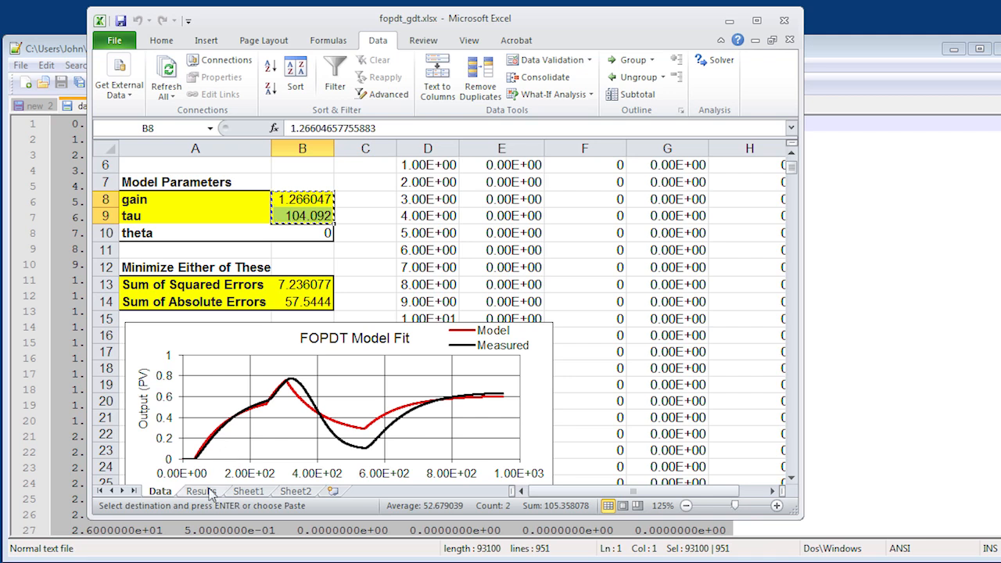
left_click(72, 49)
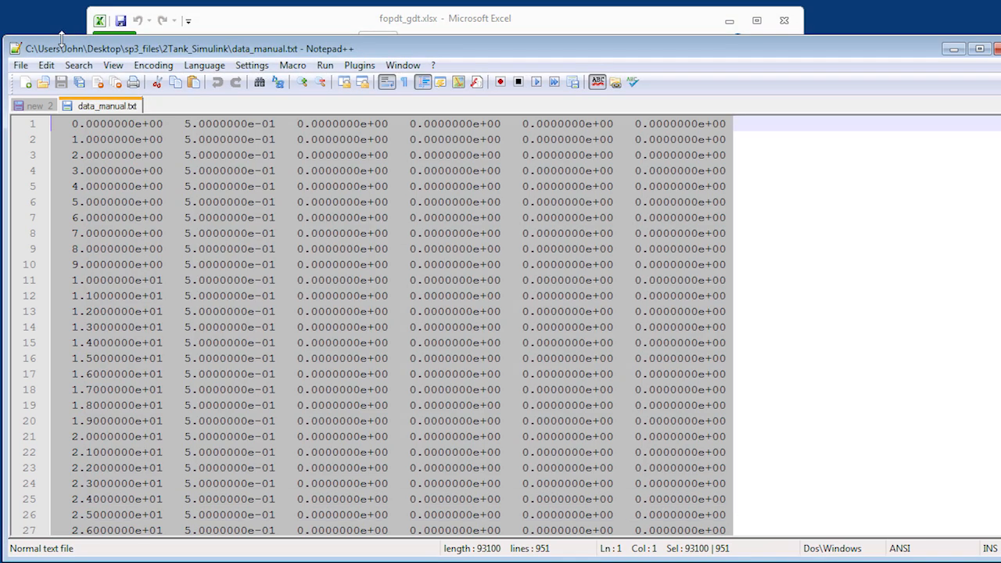
left_click(41, 107)
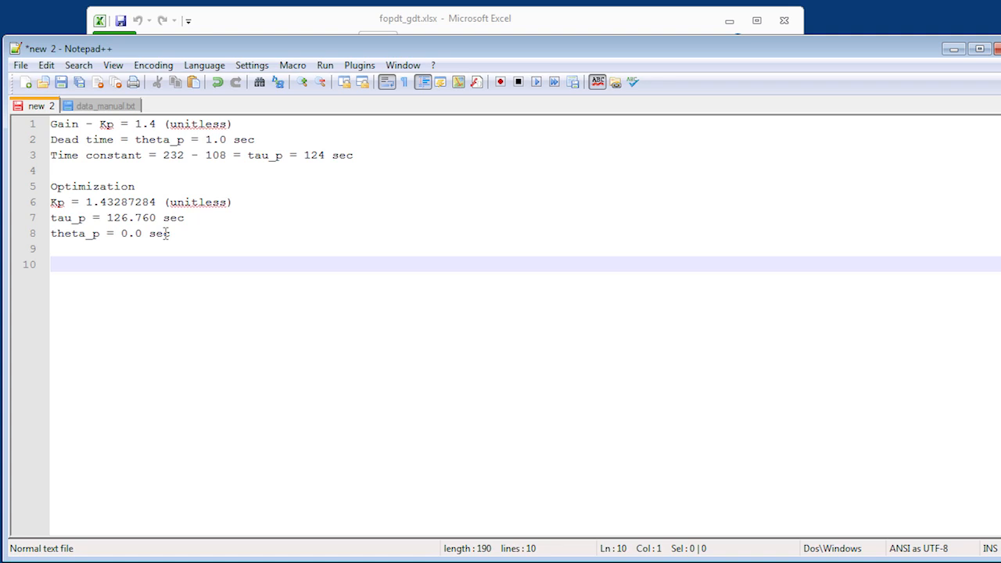
type("Doublet test")
key("Return")
type("Kp =")
key("ctrl+v")
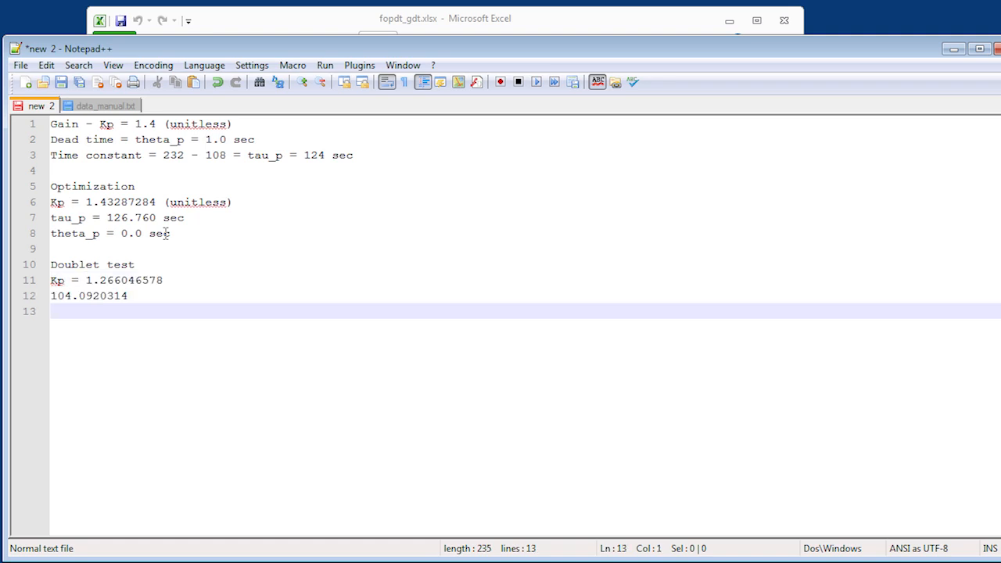
- Label the pasted time constant in the notes and shorten it so the line reads "tau_p = 104.092 sec"
key("Up")
type("tau")
type("_p =")
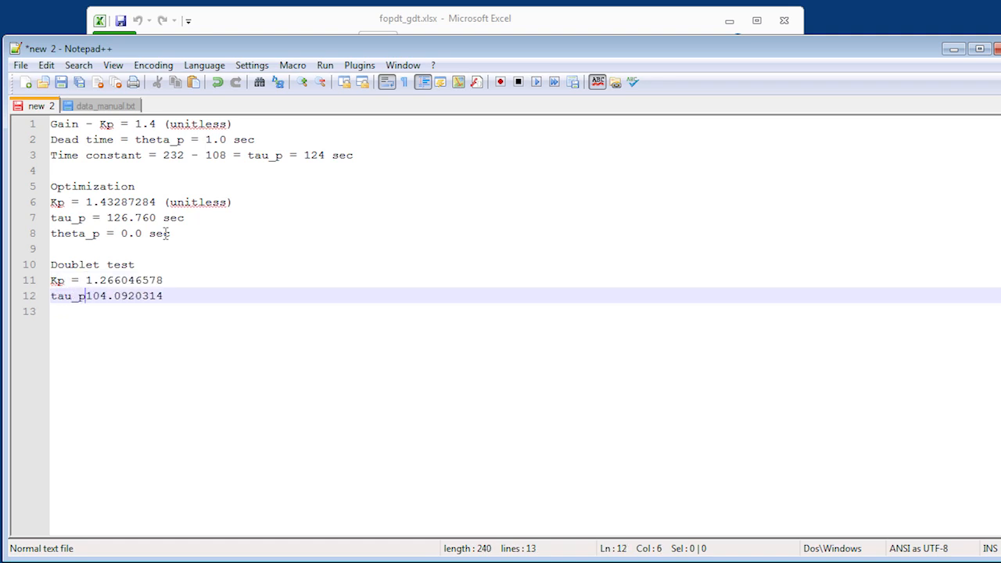
key("Down")
key("Left")
type("sec")
key("Left")
key("Left")
key("Left")
key("BackSpace")
key("BackSpace")
key("BackSpace")
key("BackSpace")
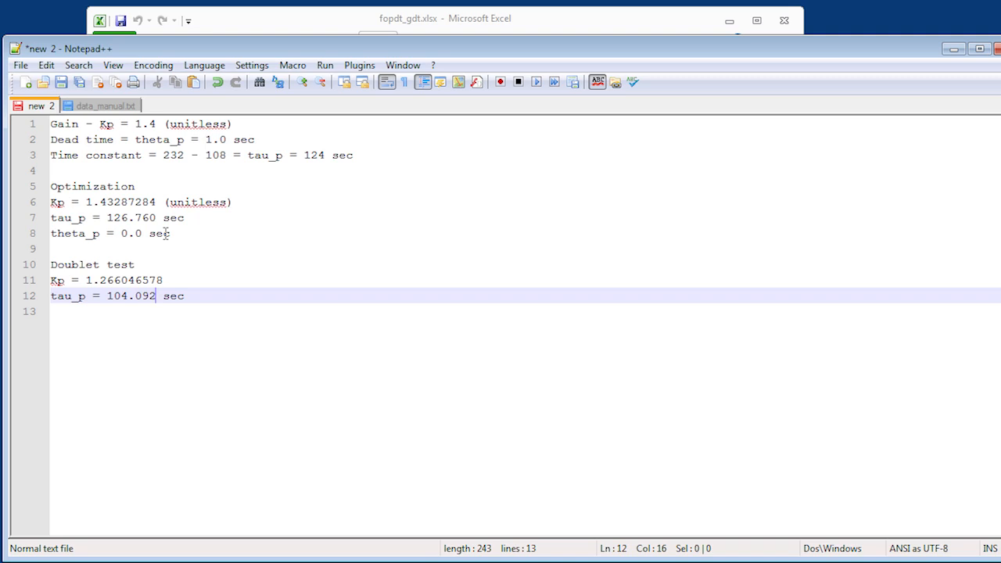
- Insert the heading "Graphical method" on a new line above the first set of parameters
key("Up")
key("Up")
key("Up")
key("Up")
key("Up")
key("Up")
key("Up")
key("Up")
key("Up")
key("Home")
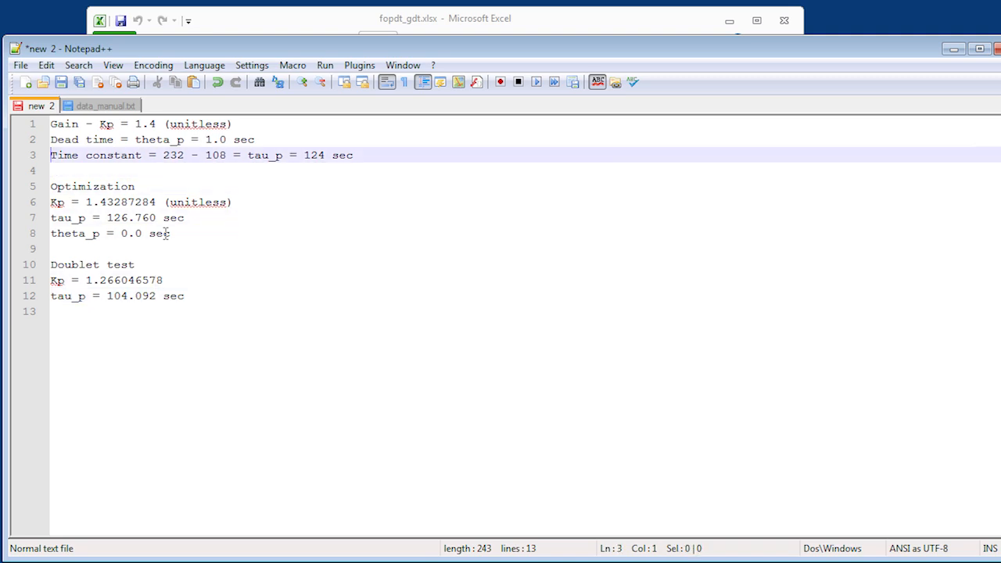
key("Up")
key("Up")
key("Return")
key("Up")
type("Graphical method")
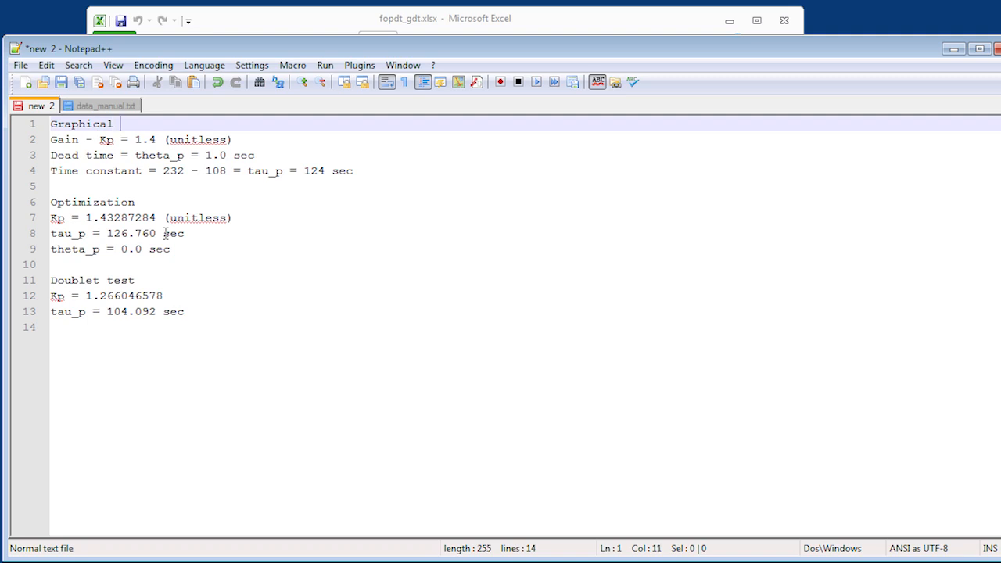
- Extend the "Doublet test" heading in the notes so it reads "Doublet test - optimization"
key("Down")
key("Down")
key("Down")
key("Down")
key("Down")
key("Down")
key("Down")
key("Down")
key("Down")
key("Down")
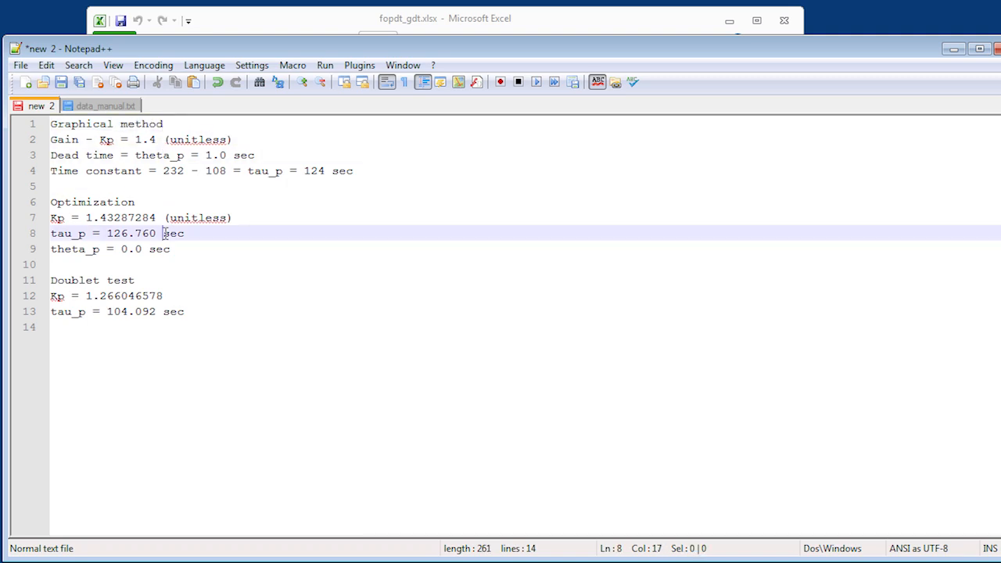
type("-")
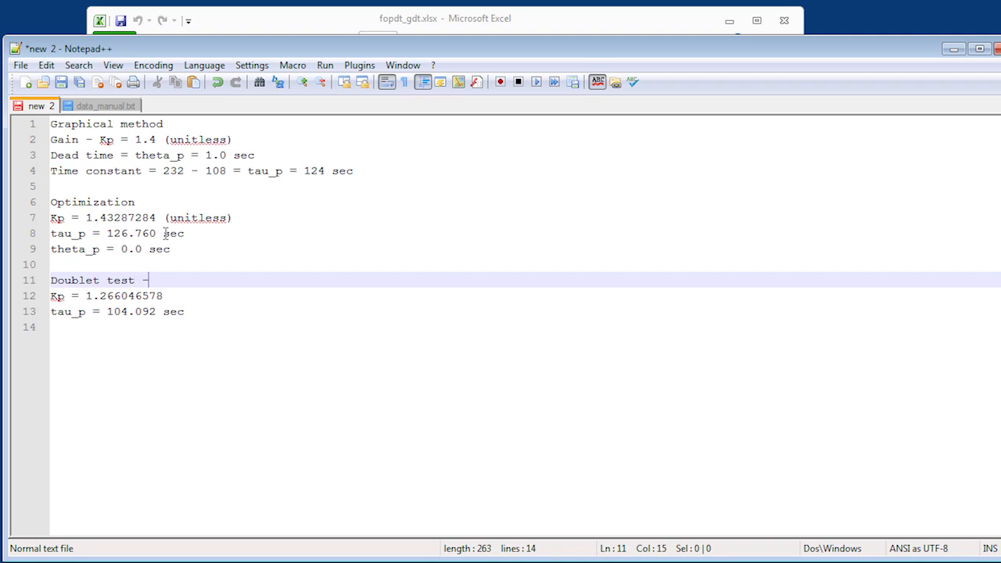
type(" optimization")
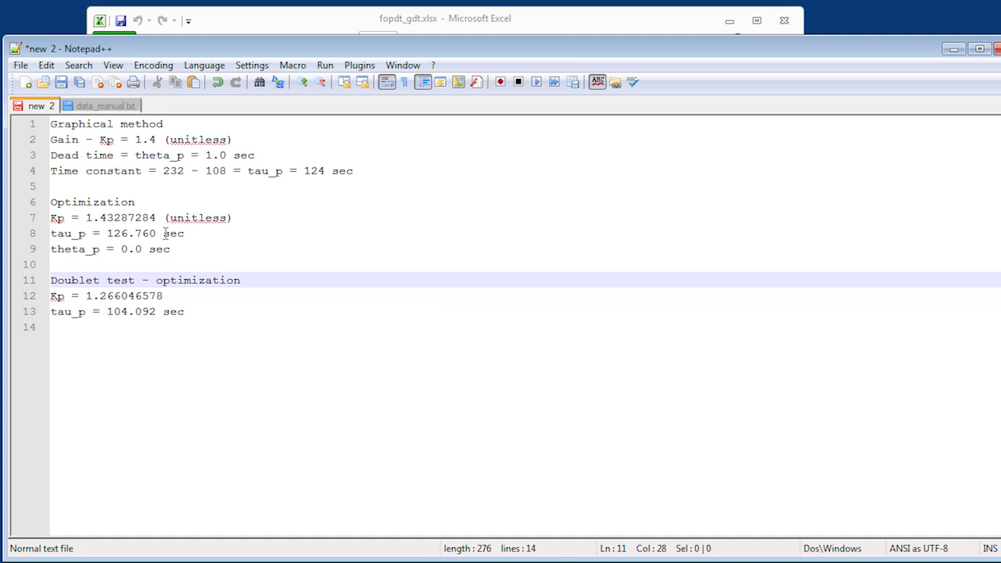
- Add the heading "IMC / ITAE" below the doublet test parameters, separated from them by a blank line
key("Down")
key("Down")
key("Return")
key("Return")
type("IMC ")
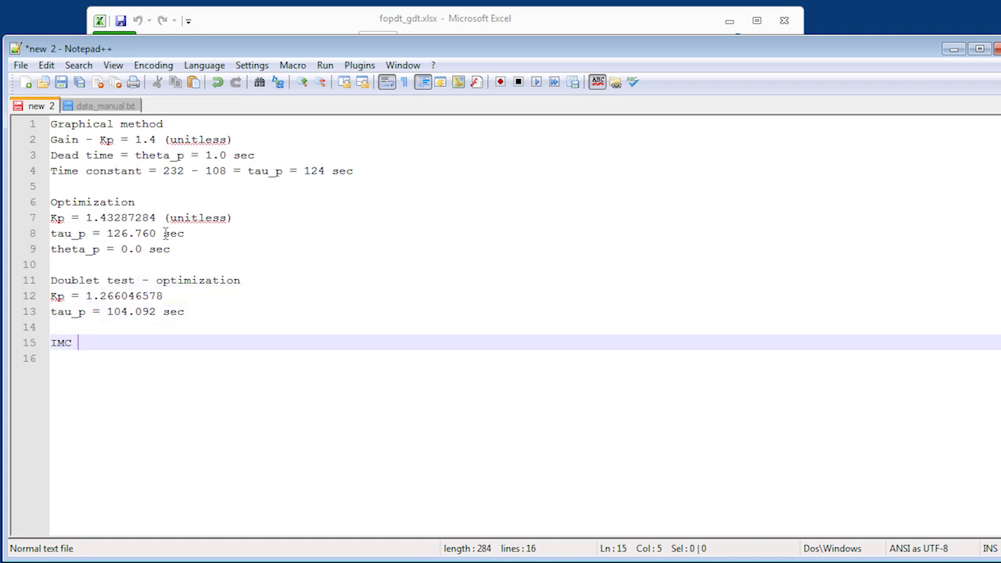
type("/ ITAE")
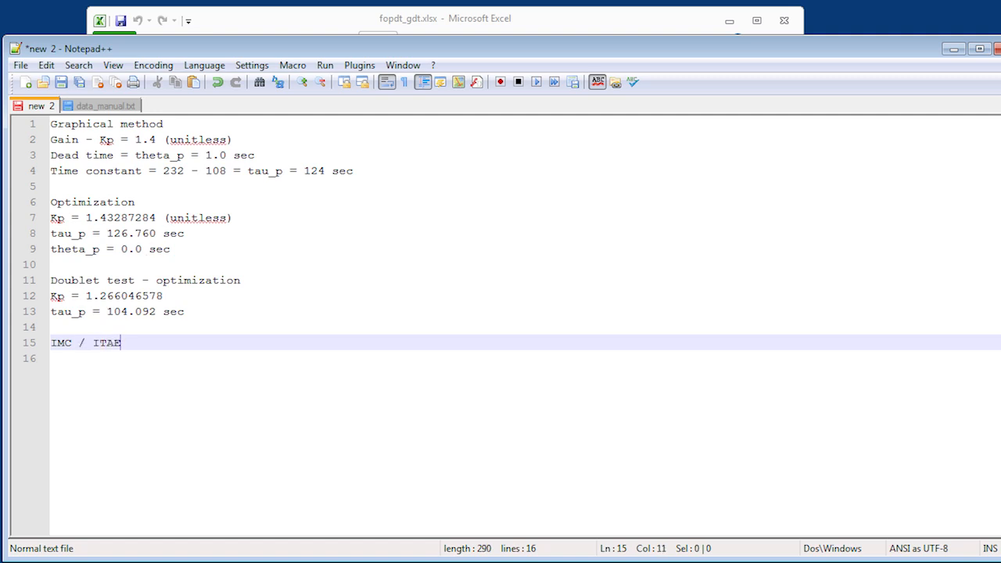
- Switch to Chrome and open the PDF of Cooper's Practical Process Control textbook from the ChE 436 course syllabus page
key("alt+Tab")
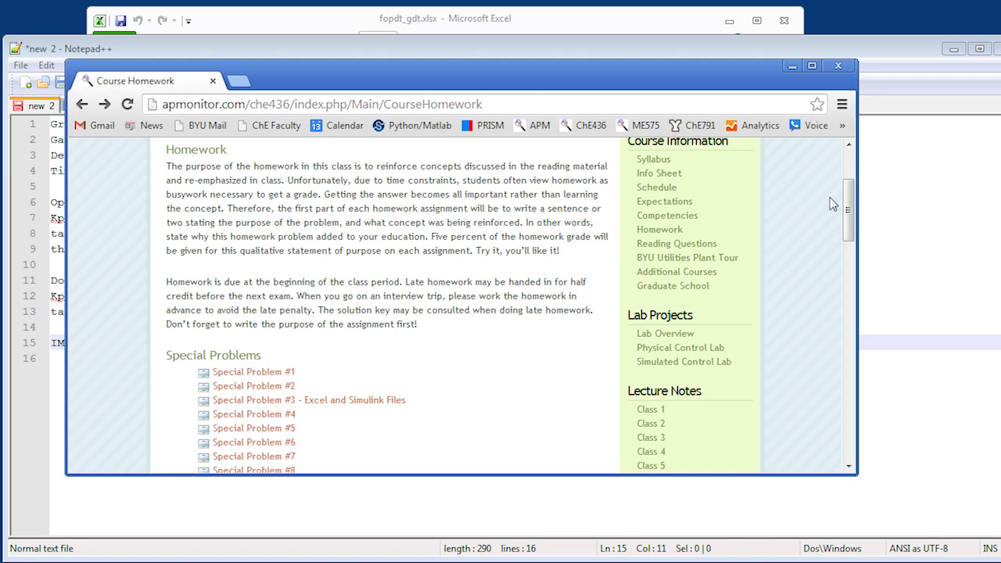
left_click_drag(851, 207, 851, 176)
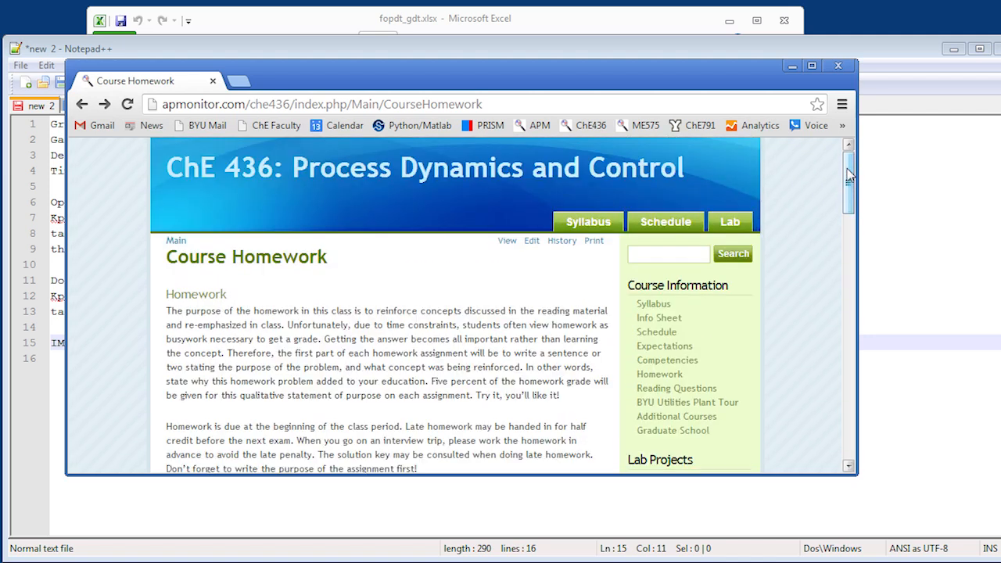
left_click(655, 306)
left_click_drag(849, 179, 847, 259)
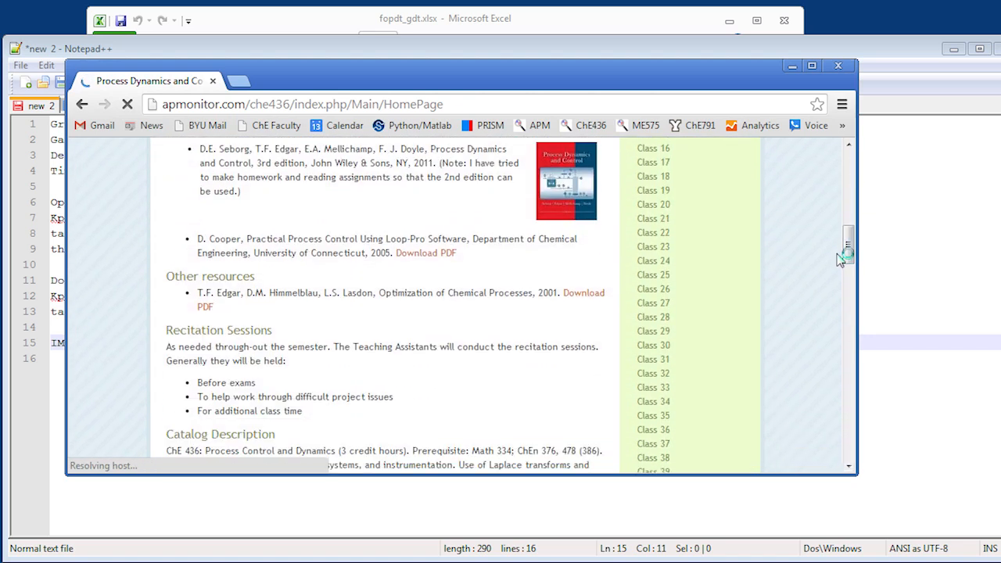
left_click(421, 257)
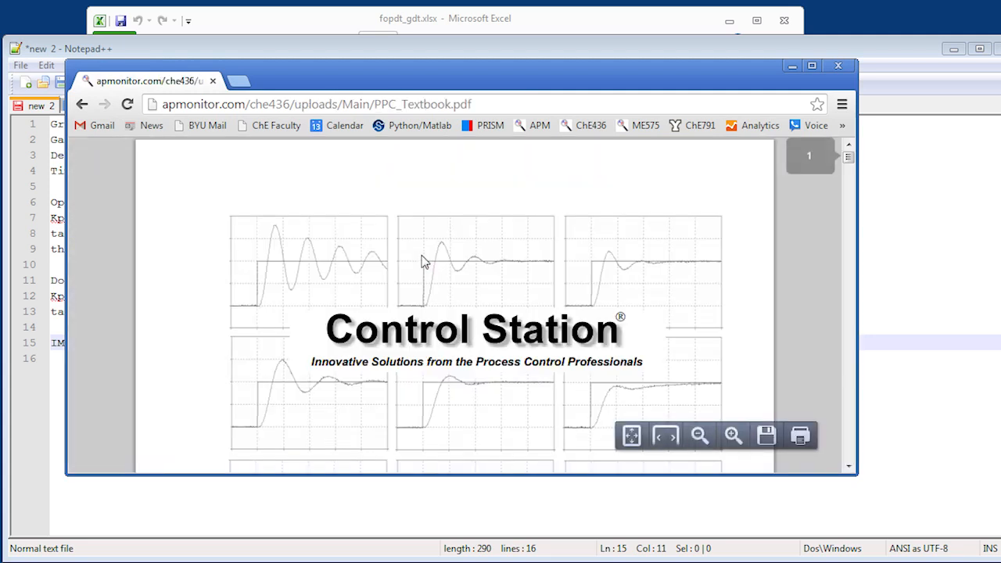
- Search the textbook PDF for "itae" and examine the dead time term in the set point tracking correlation for the controller gain
key("ctrl+f")
type("itae")
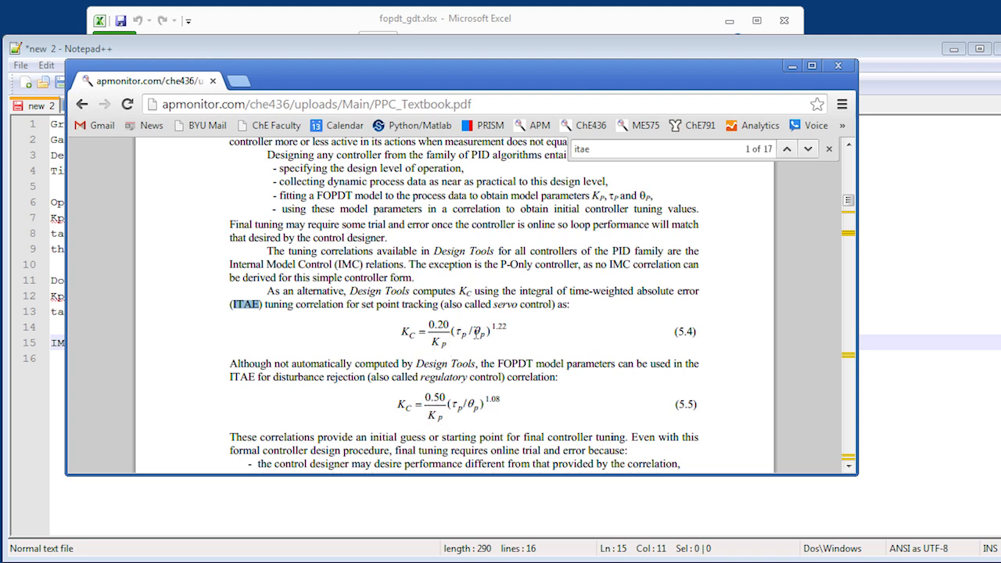
left_click(476, 334)
double_click(479, 333)
left_click(488, 333)
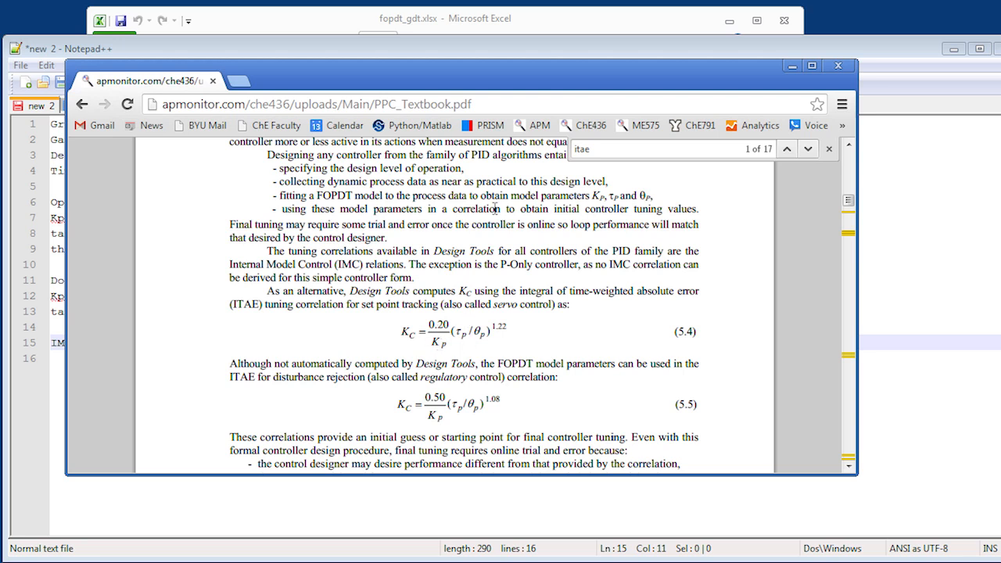
- Search the textbook PDF for "imc" and examine the IMC (lambda) correlations for PI controller tuning
double_click(608, 148)
type("imc")
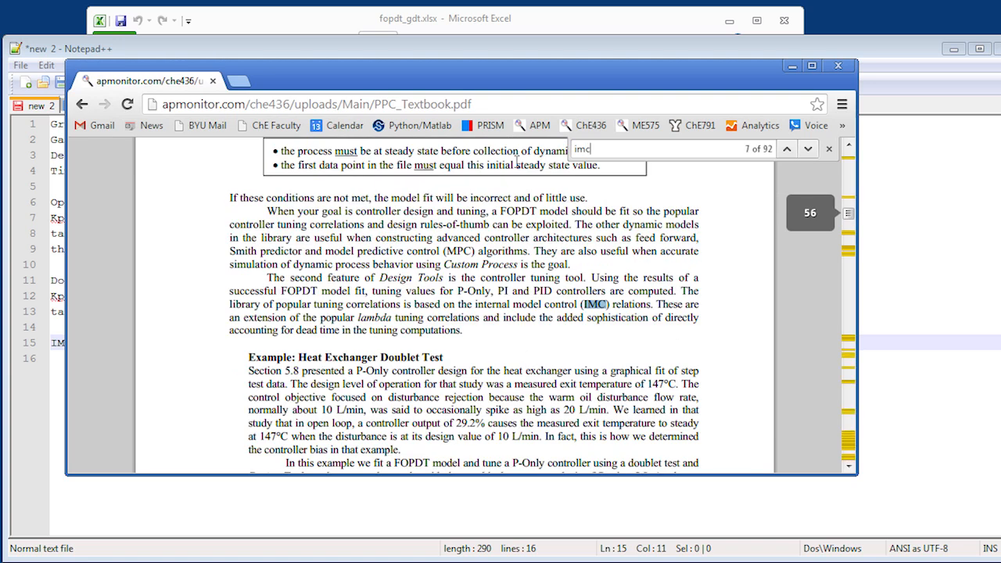
key("Return")
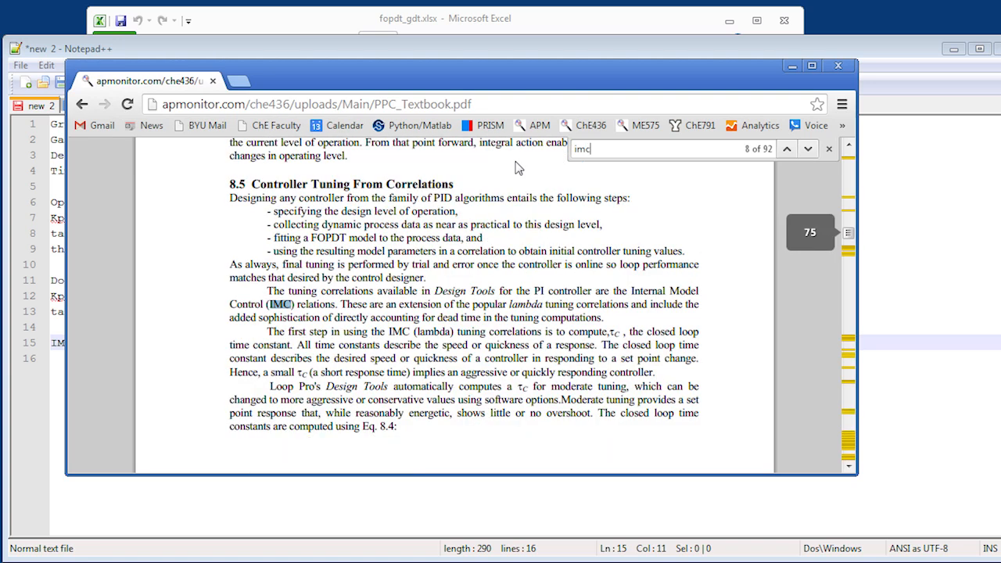
key("Return")
key("Return")
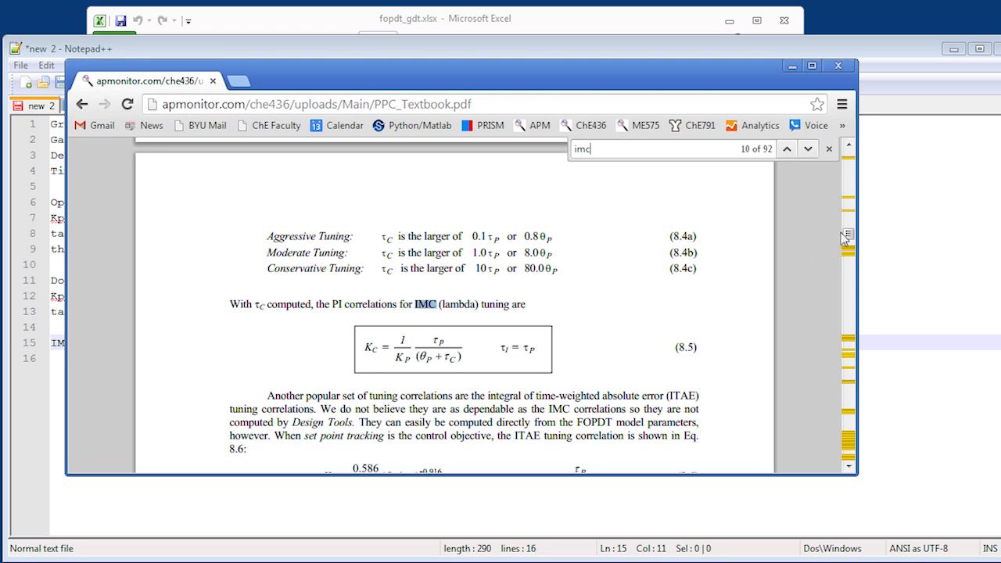
- Browse the textbook's appendices for the PID tuning guide for integrating processes and examine its IMC (lambda) tuning correlations
left_click_drag(849, 234, 846, 449)
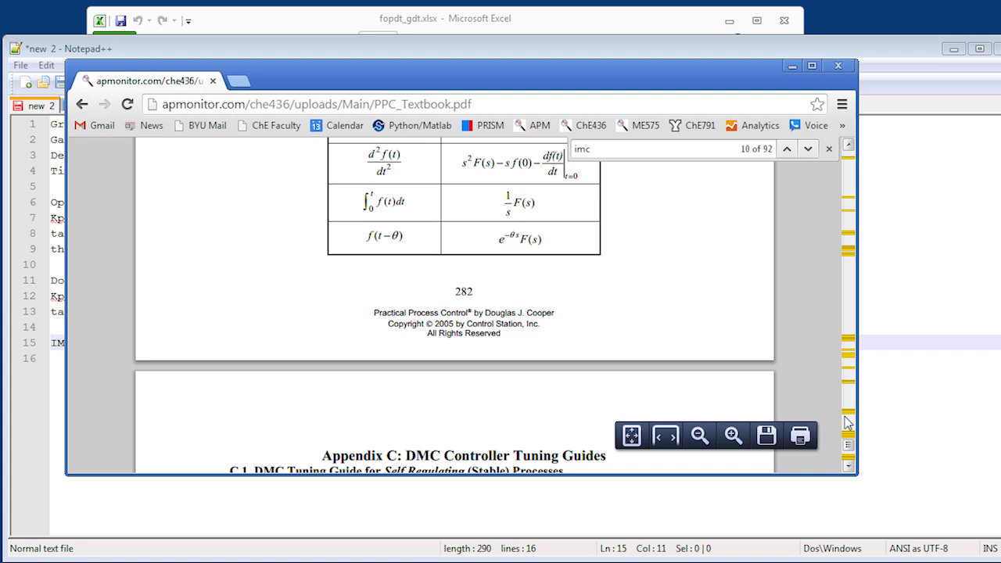
scroll(848, 423, "up", 10)
scroll(847, 422, "up", 15)
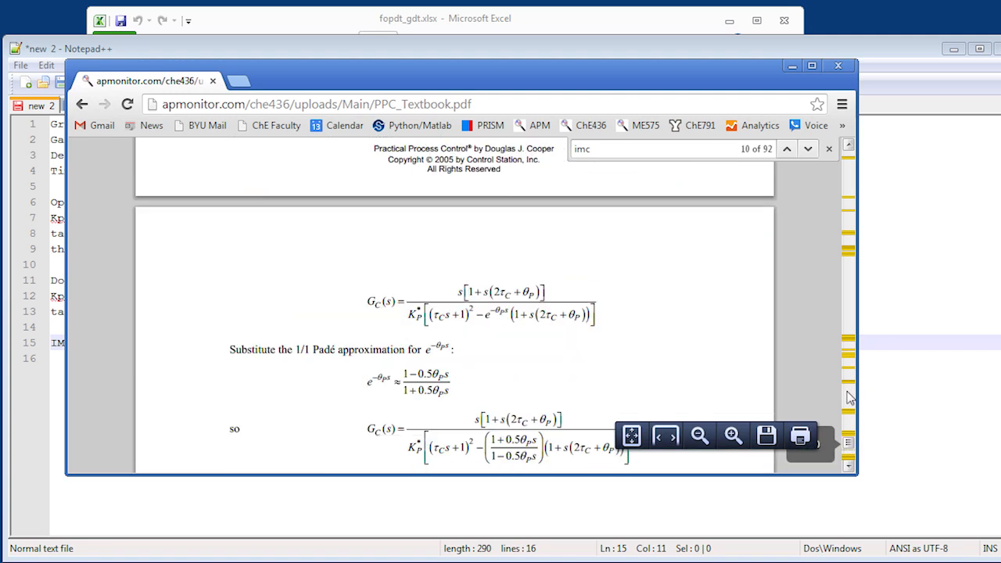
scroll(851, 398, "up", 15)
scroll(850, 397, "up", 4)
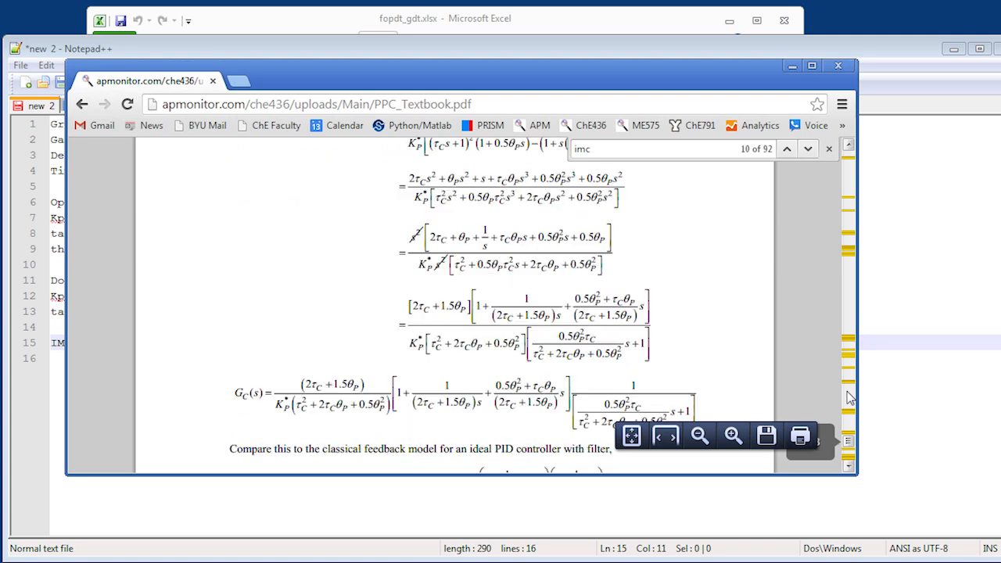
scroll(851, 398, "up", 15)
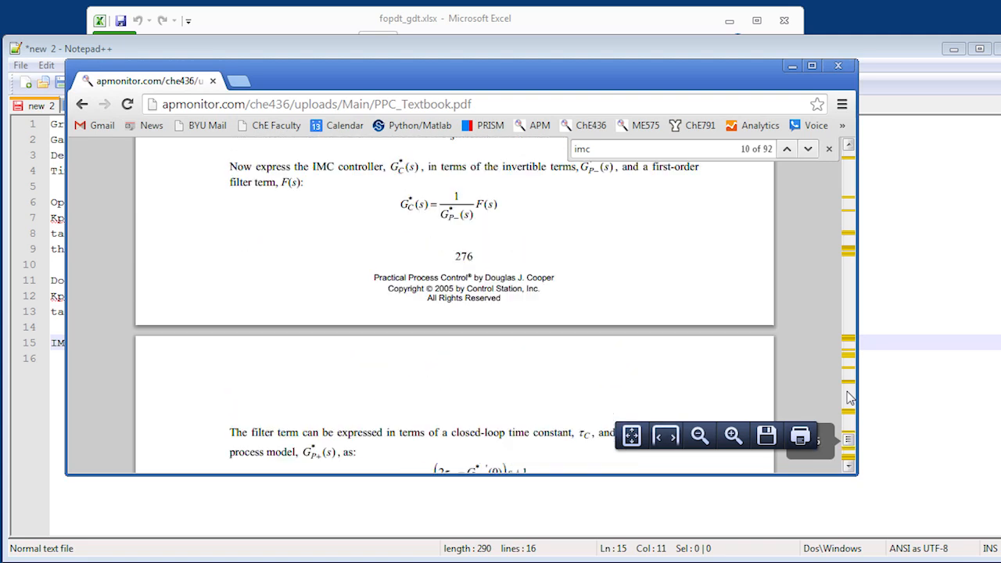
left_click_drag(849, 440, 851, 461)
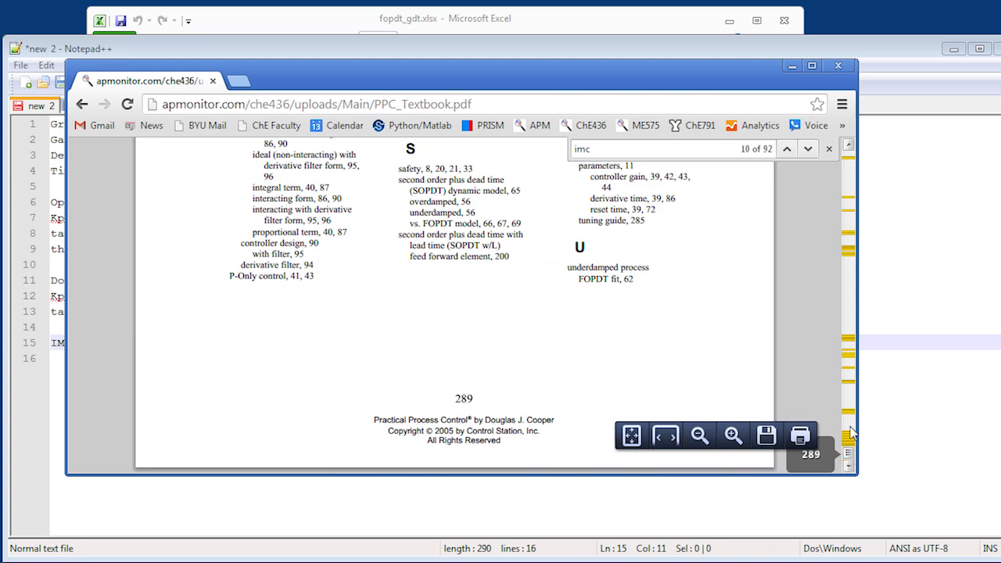
left_click(853, 434)
scroll(852, 435, "up", 10)
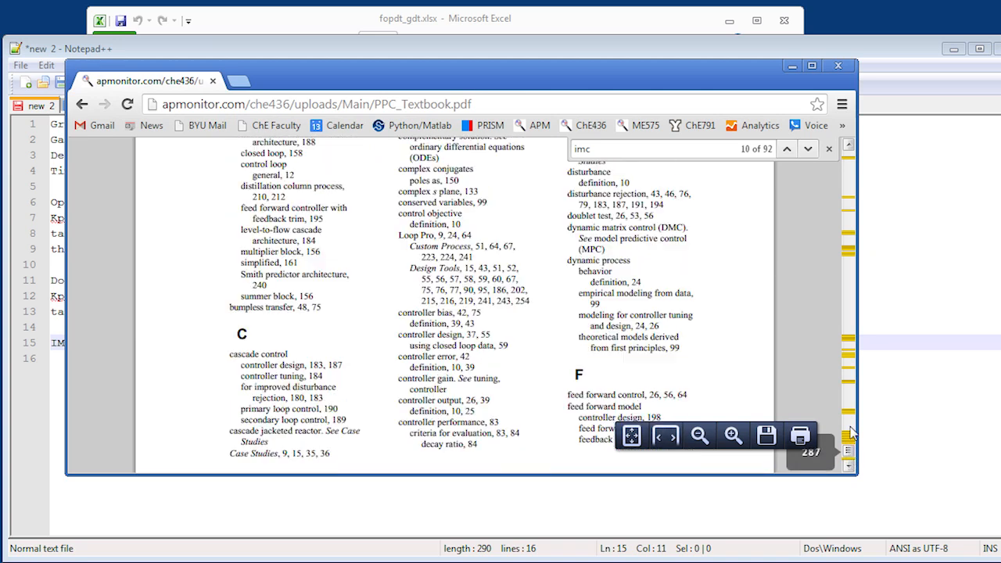
scroll(853, 434, "up", 5)
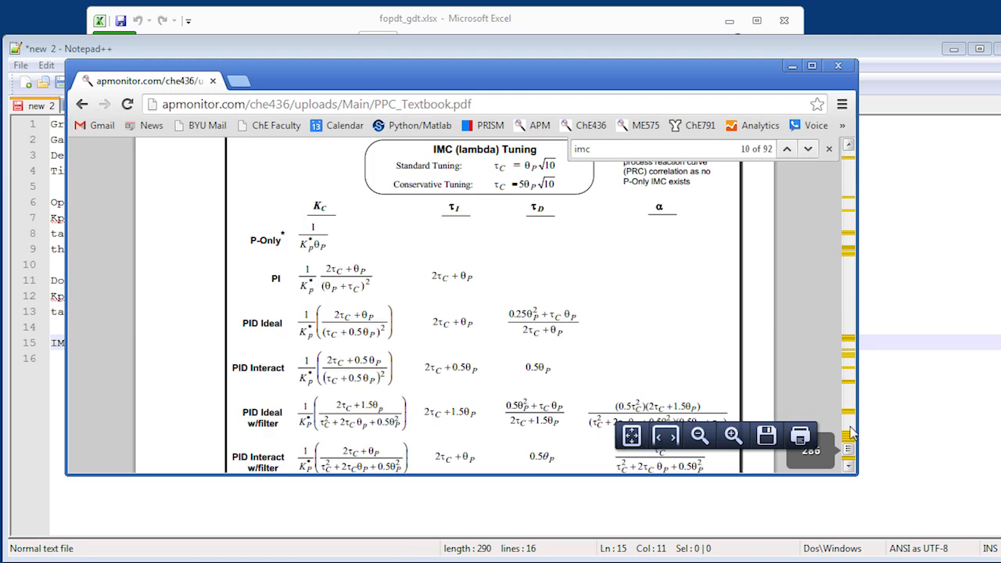
left_click(850, 148)
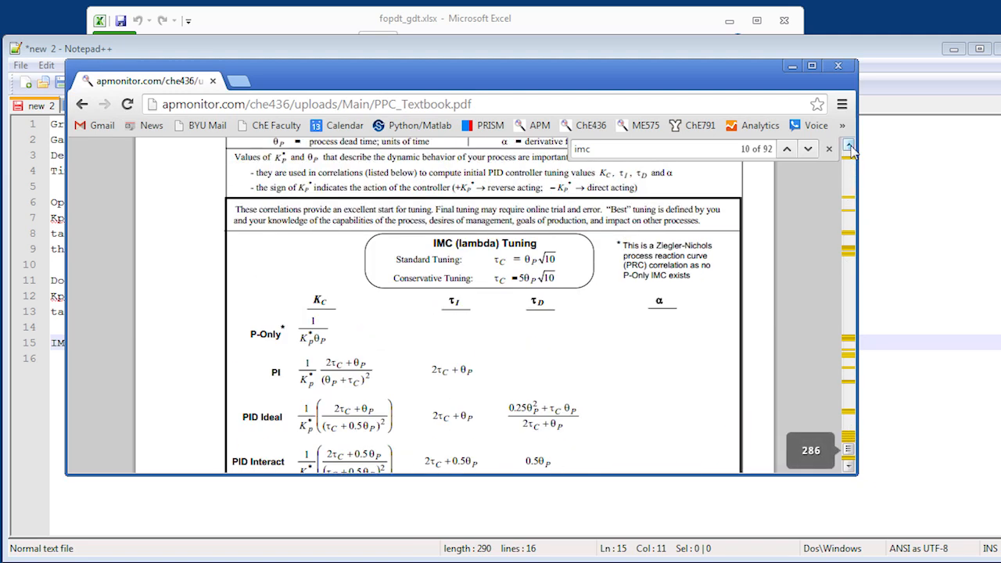
left_click(849, 147)
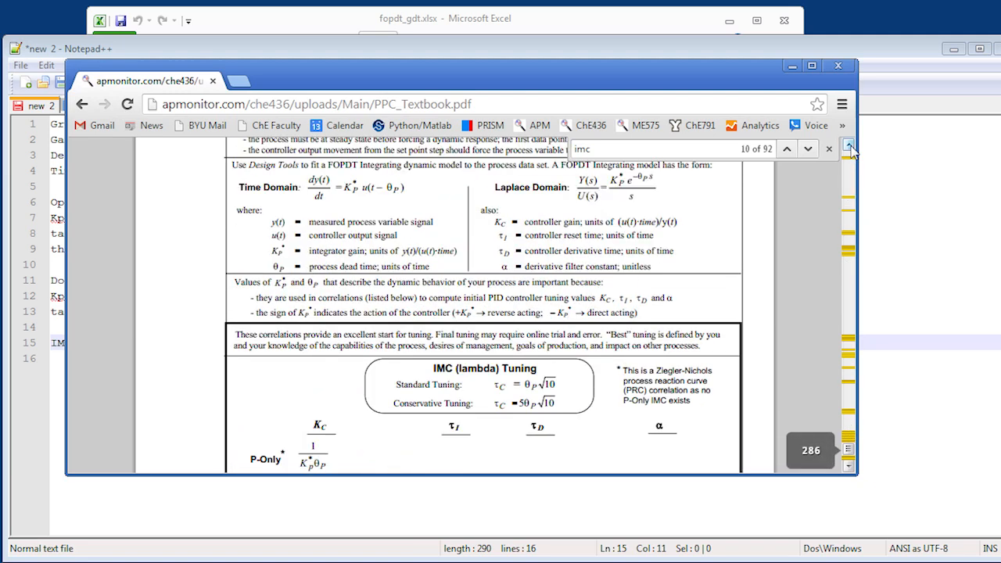
left_click(849, 147)
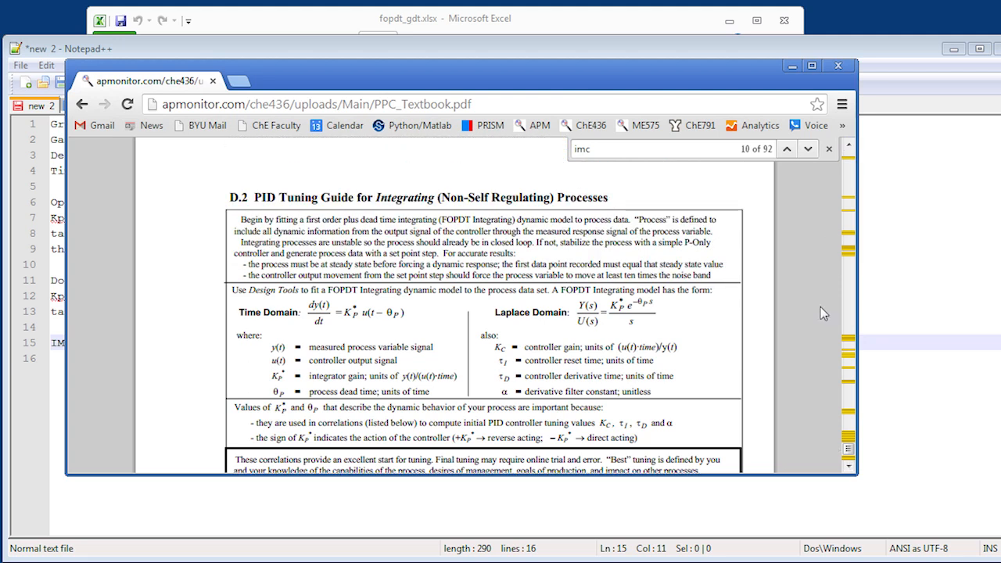
left_click(849, 467)
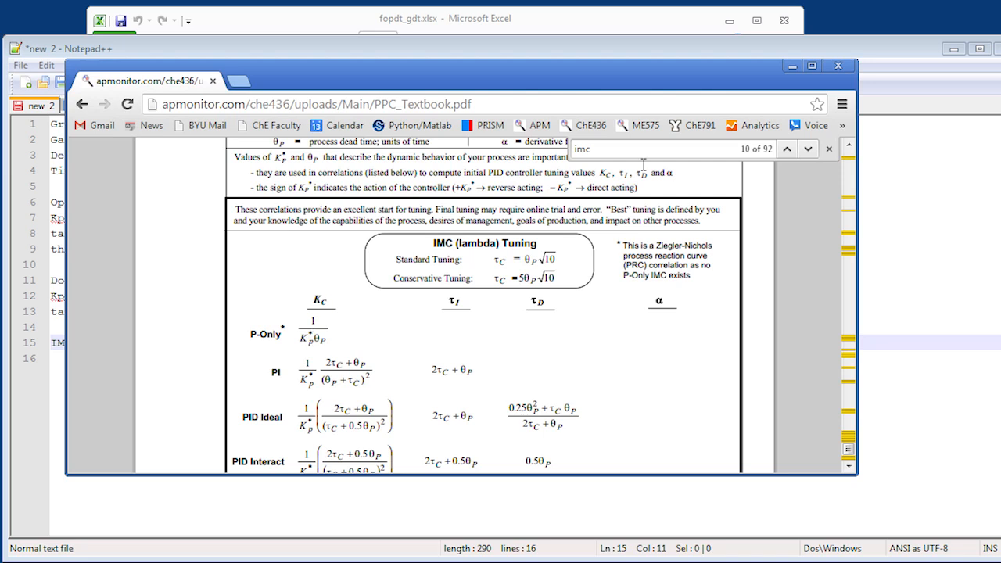
- Open Special Problem #3 from the ChE 436 homework page and read task 4 on tuning the P-only controller
left_click(794, 70)
key("alt+Tab")
left_click(80, 105)
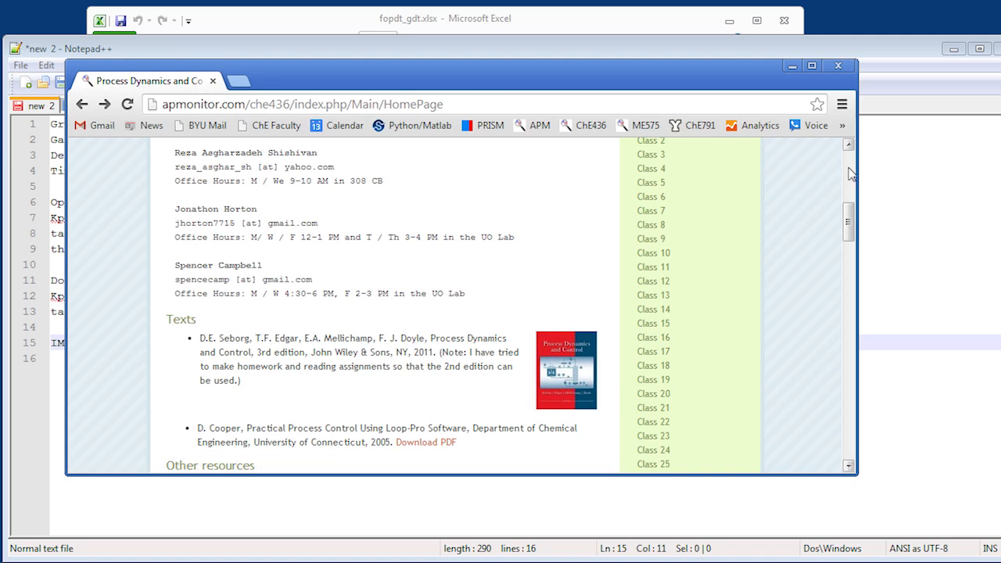
scroll(853, 172, "up", 10)
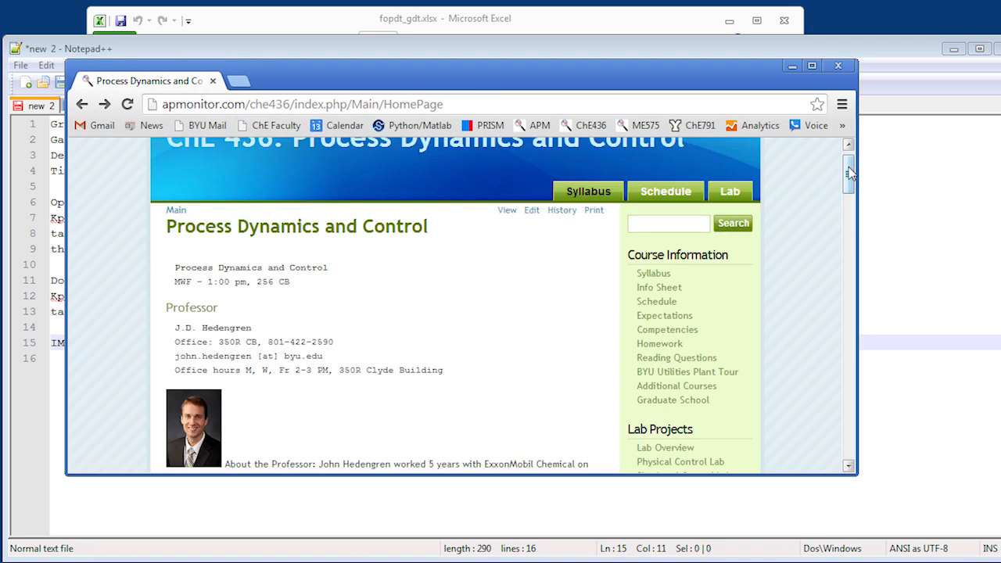
left_click(671, 345)
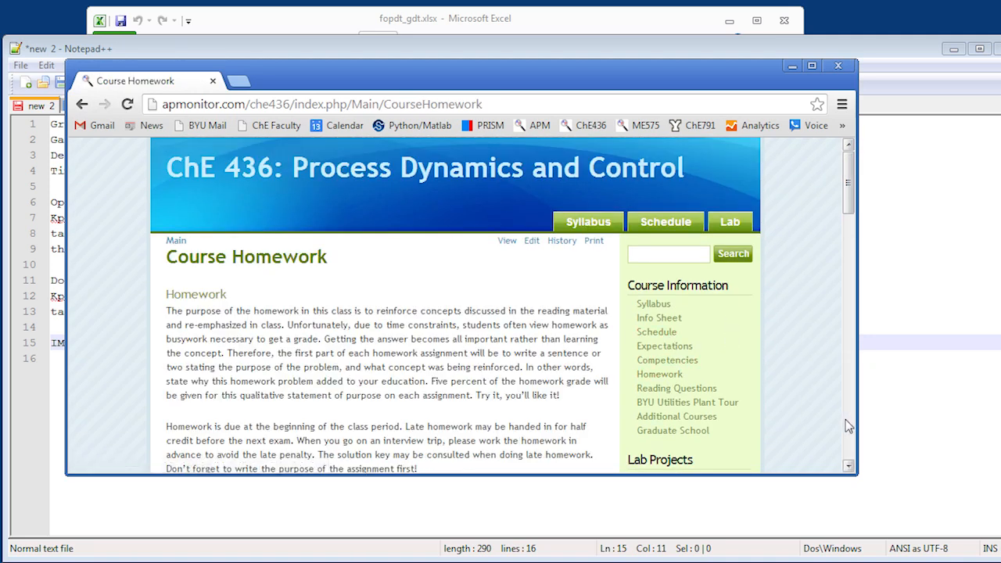
scroll(844, 421, "down", 3)
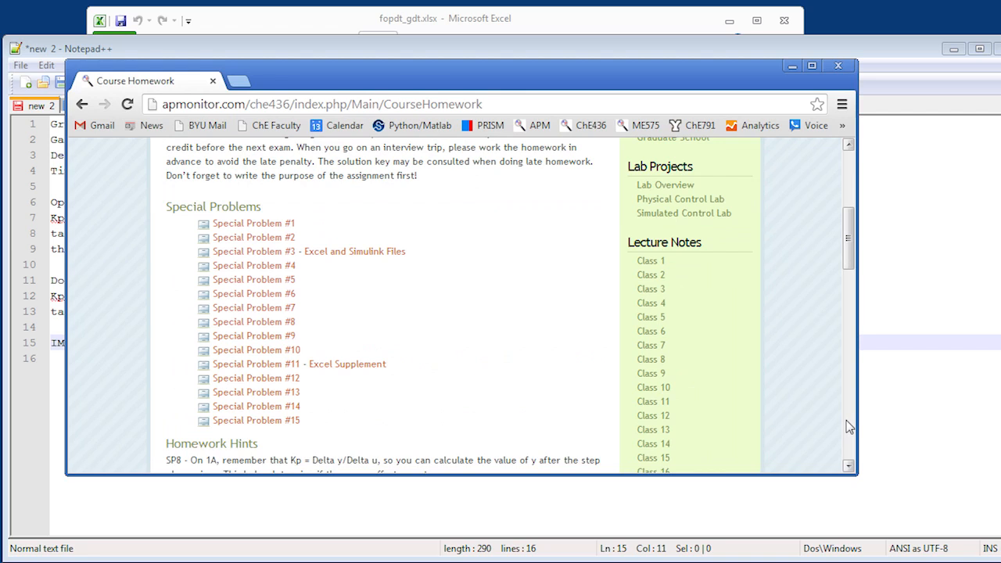
left_click(262, 252)
left_click_drag(851, 231, 837, 368)
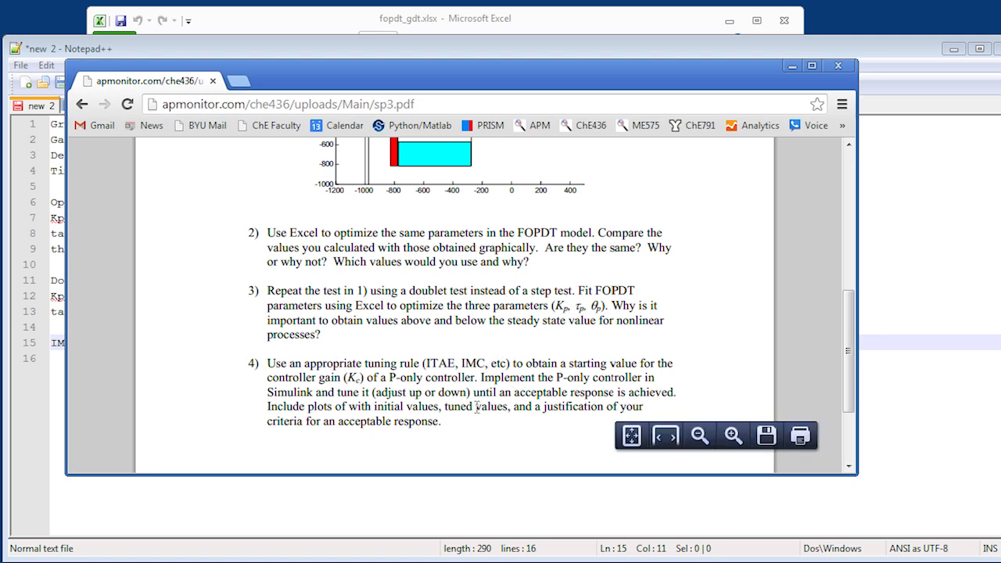
- Switch to Notepad++ and add the line "Kc = 1 / Kp = 1/1.43" below the IMC / ITAE heading, after a blank line
left_click(793, 66)
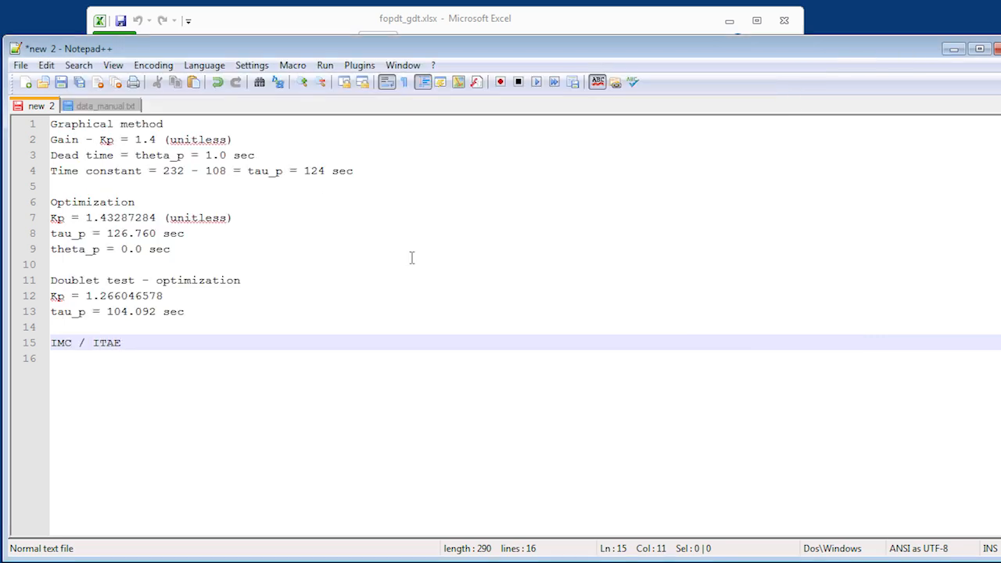
key("Return")
key("Return")
type("Kc")
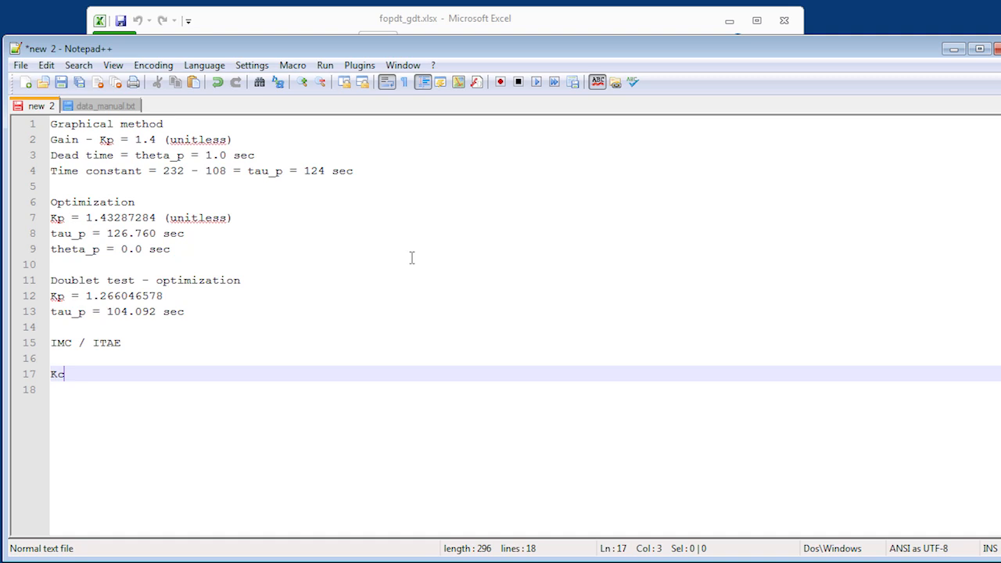
type(" = 1 / Kp = 1")
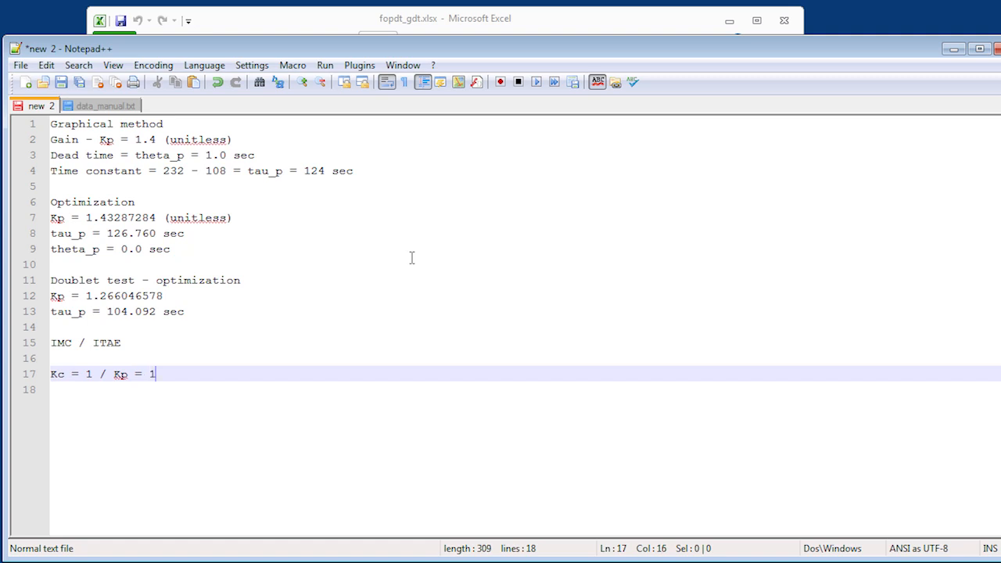
type("/1.43")
- Change the divisor in the Kc line to 1.3 and append an equals sign for the result
key("Left")
key("Up")
key("Up")
key("Up")
key("Up")
key("Up")
key("Down")
key("Down")
key("Down")
key("Down")
key("Down")
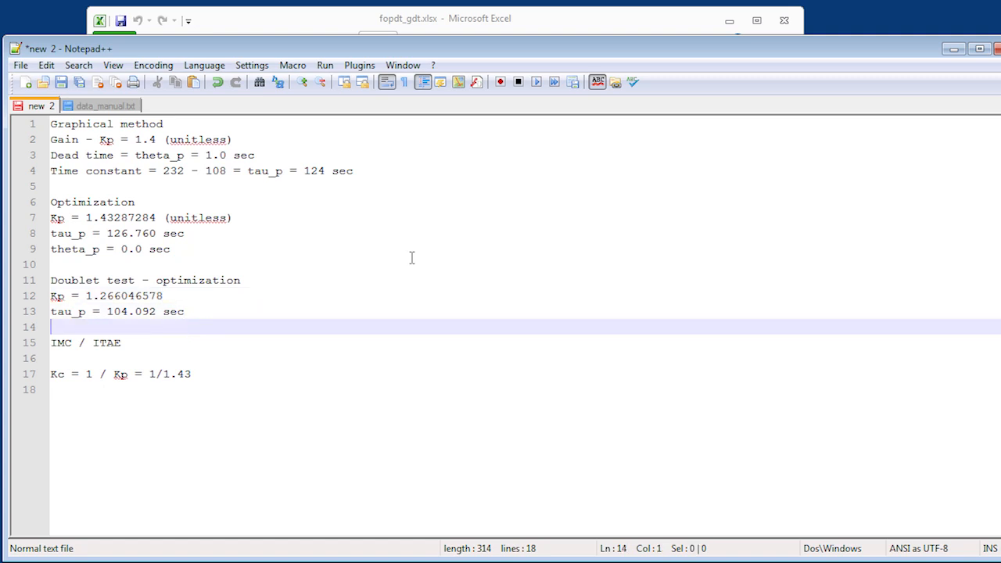
key("Right")
key("BackSpace")
key("BackSpace")
type("3")
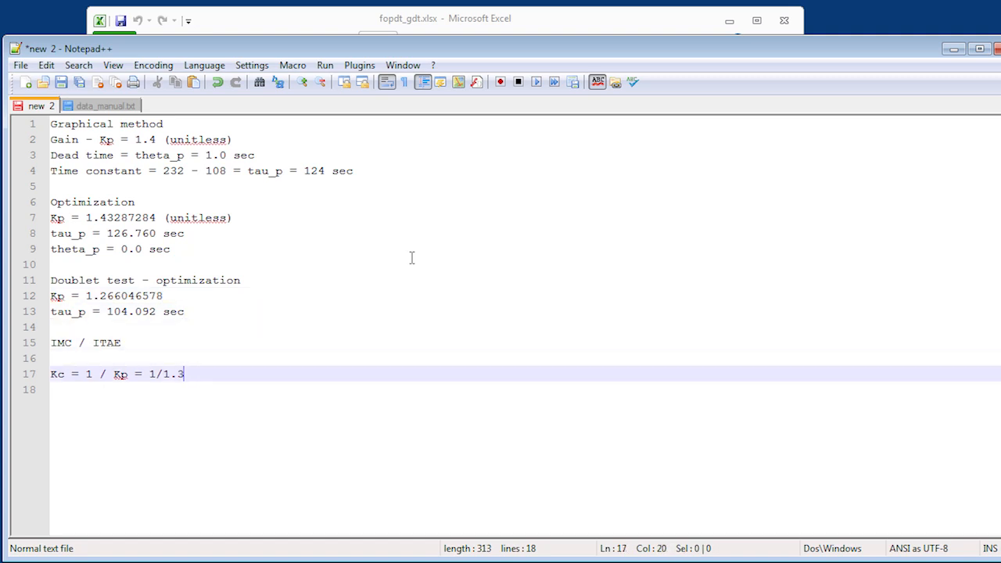
type(" =")
- Switch to the Book1 workbook in Excel and calculate 1/1.3 in cell A2
left_click(57, 561)
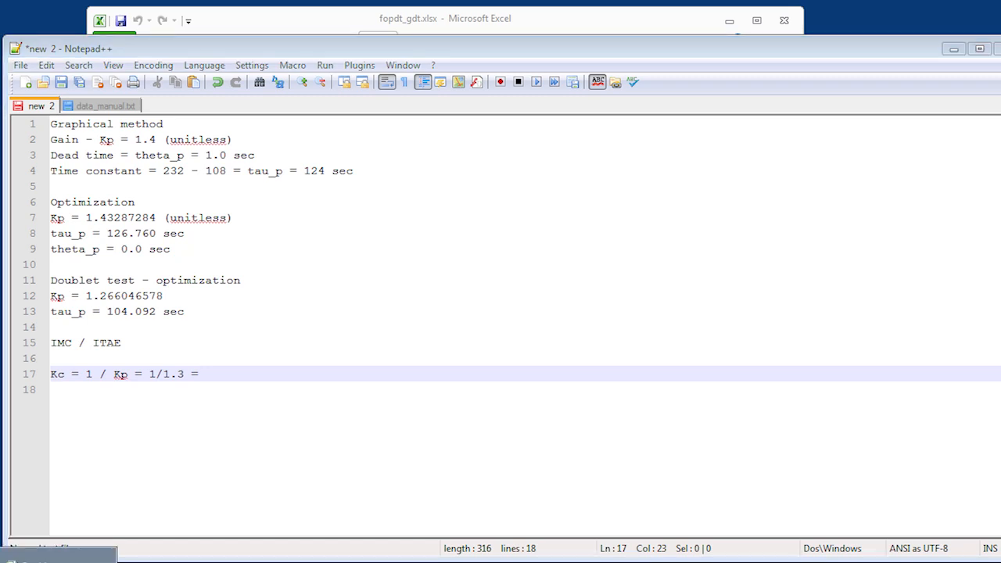
left_click(56, 560)
type("=1/1.3")
key("Return")
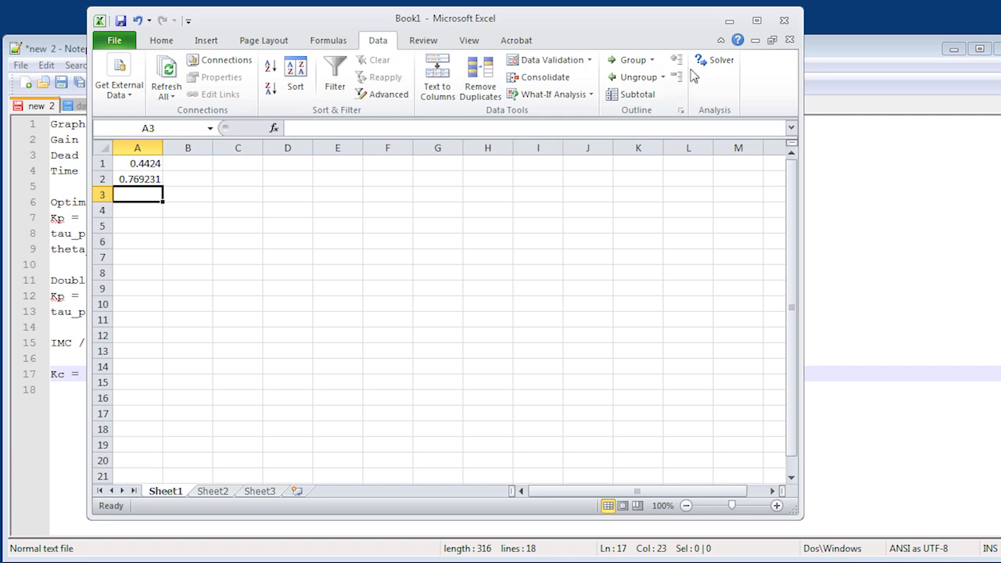
- Return to Notepad++ and enter the calculated quotient, 0.77, at the end of the Kc line
left_click(730, 21)
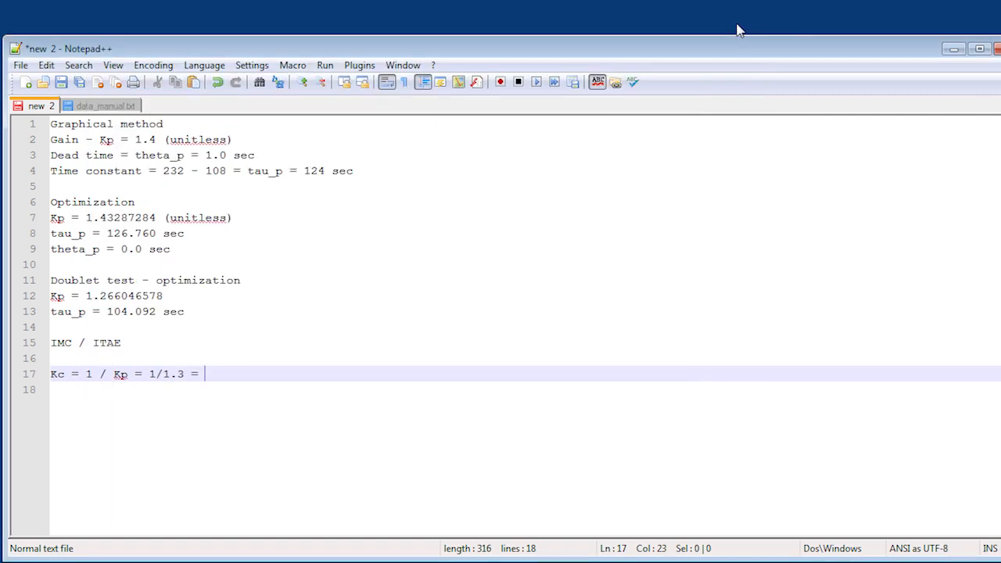
type("0.77")
key("BackSpace")
key("BackSpace")
key("BackSpace")
key("BackSpace")
- Switch to the Gravity_Drained_Tanks Simulink model and add a PID Controller block from the library, found by searching for "pid", below Level Setpoint
left_click(953, 50)
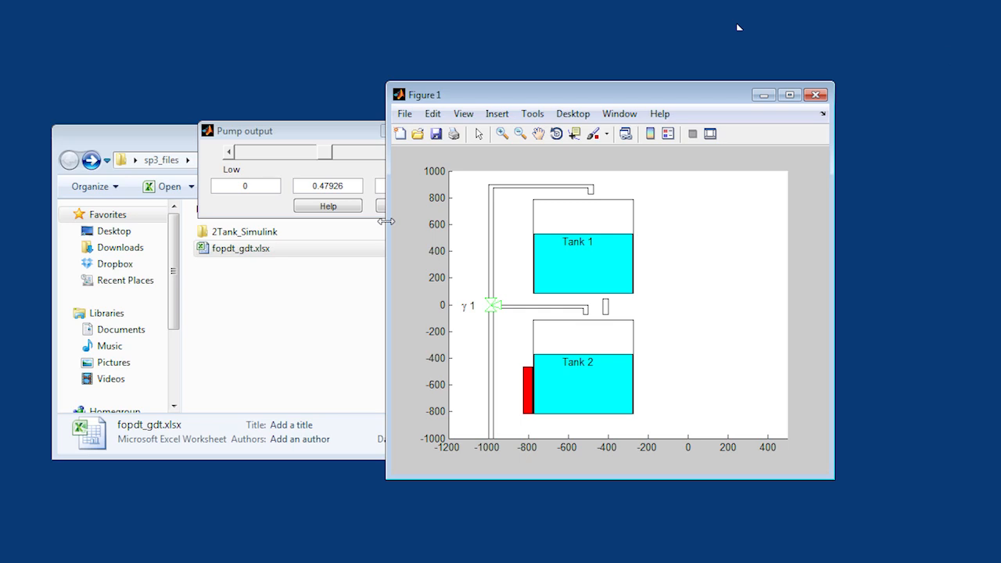
left_click(22, 562)
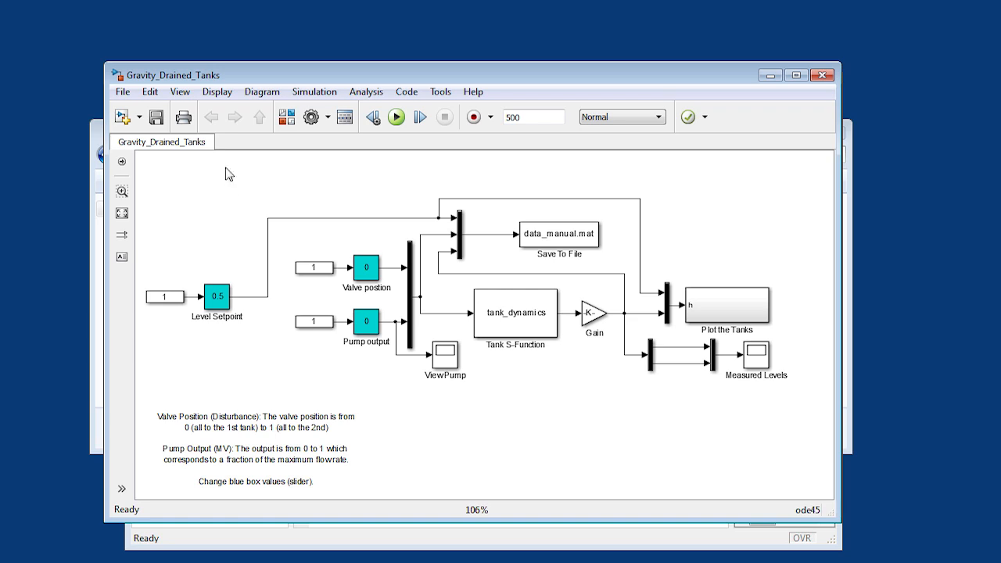
left_click(180, 93)
left_click(194, 107)
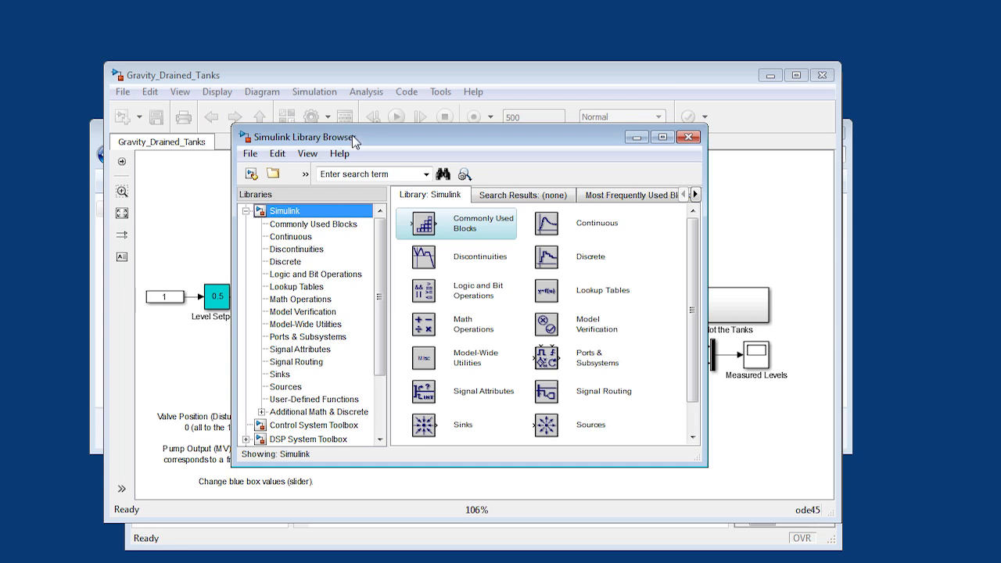
left_click_drag(353, 139, 190, 116)
left_click(194, 157)
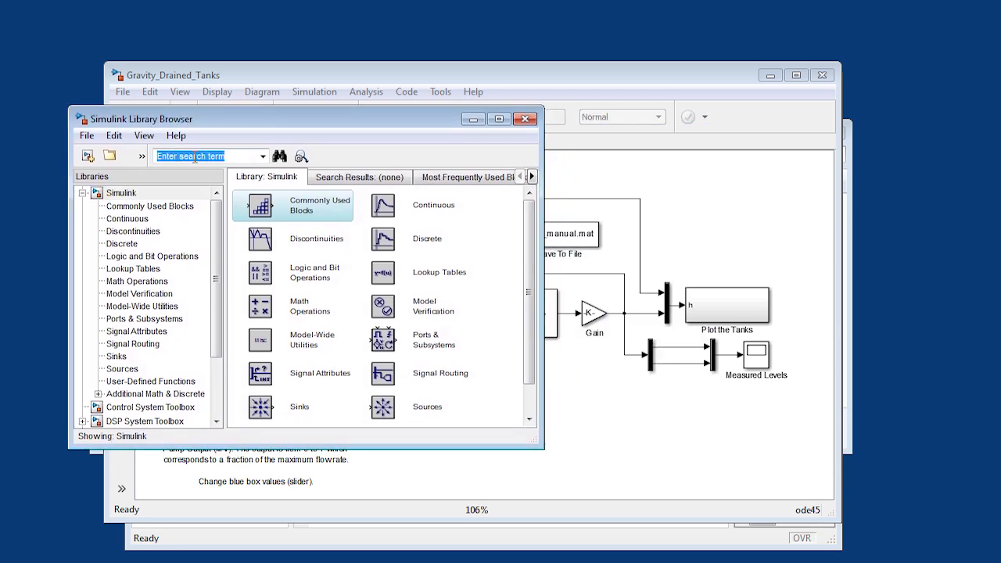
type("pid")
key("Return")
left_click_drag(269, 231, 263, 358)
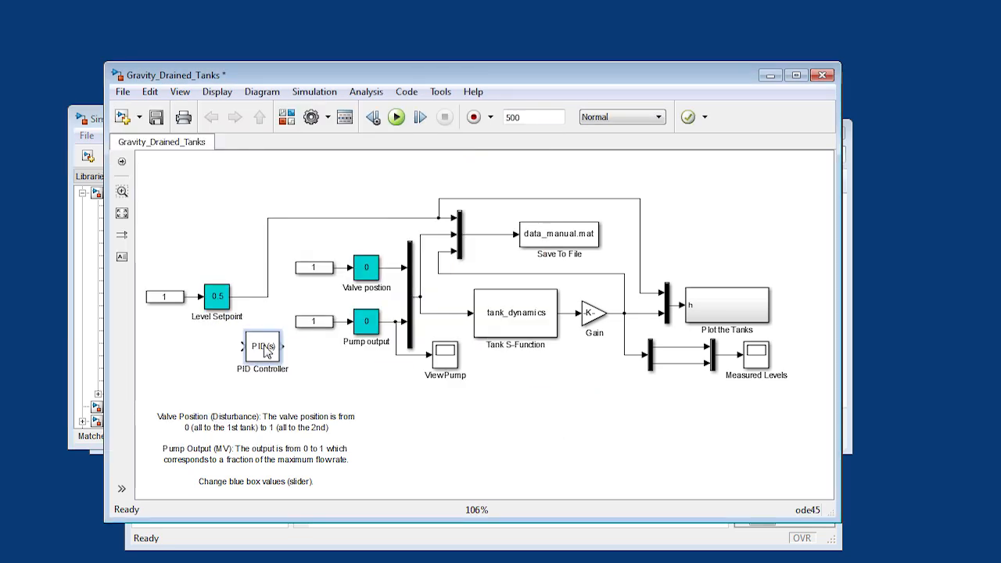
- Replace the Pump output slider block and its constant input with the PID Controller, wired to the open pump signal line
left_click(370, 327)
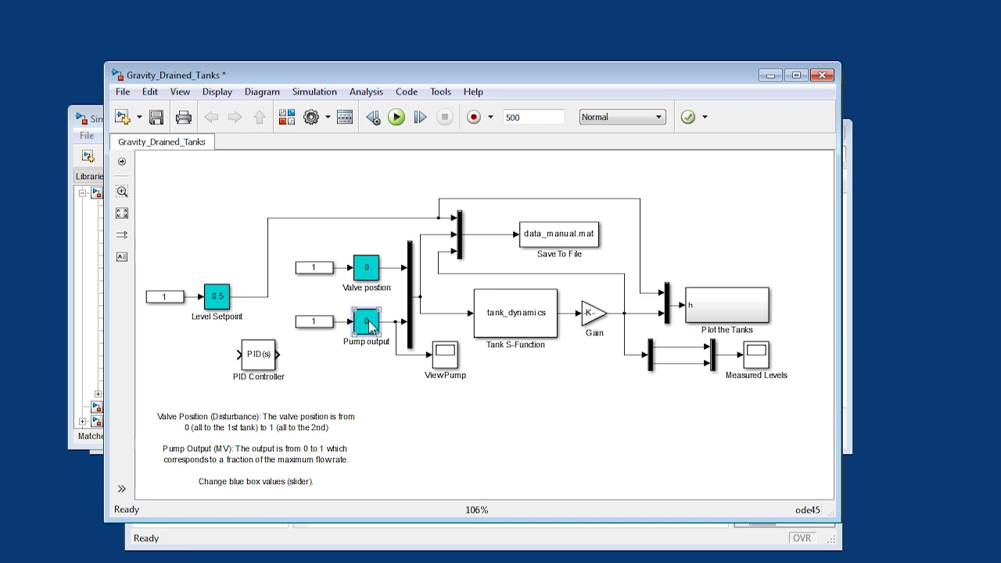
key("Delete")
left_click(329, 327)
key("Delete")
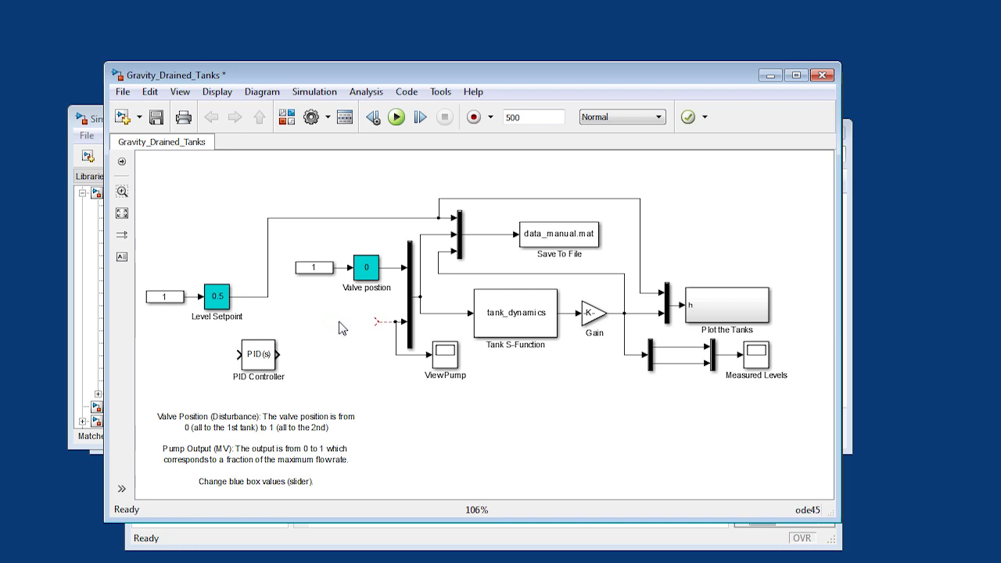
left_click_drag(259, 358, 378, 323)
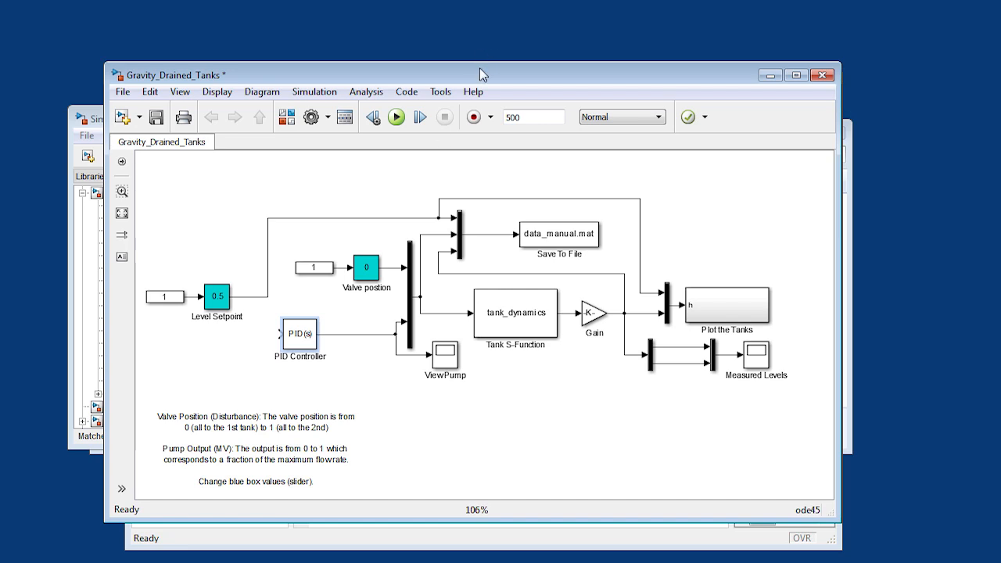
- Add a Sum block from the library, found by searching for "sum", ahead of the PID Controller and branch the Level Setpoint signal into it
left_click_drag(480, 67, 625, 30)
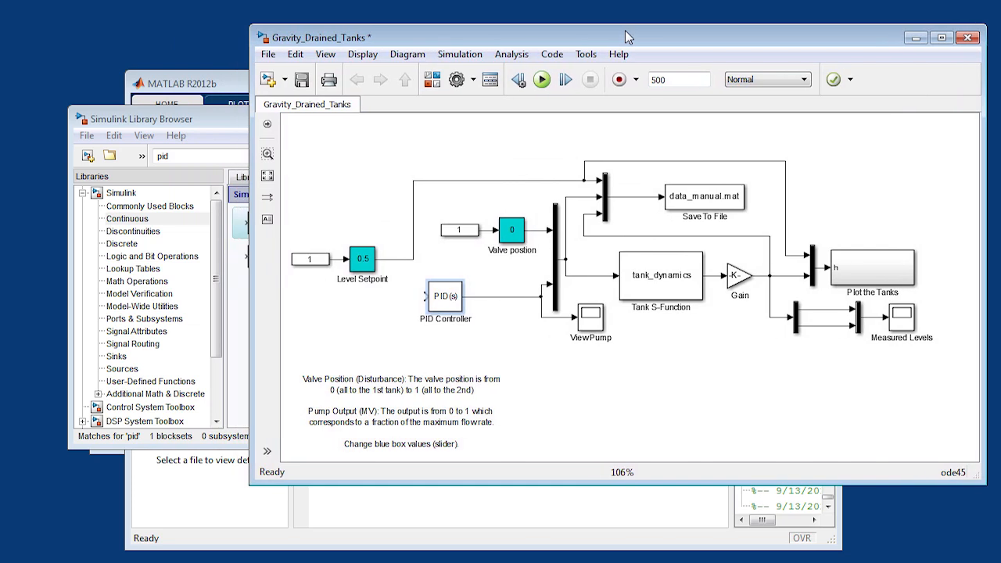
left_click(219, 141)
double_click(207, 155)
type("sum")
key("Return")
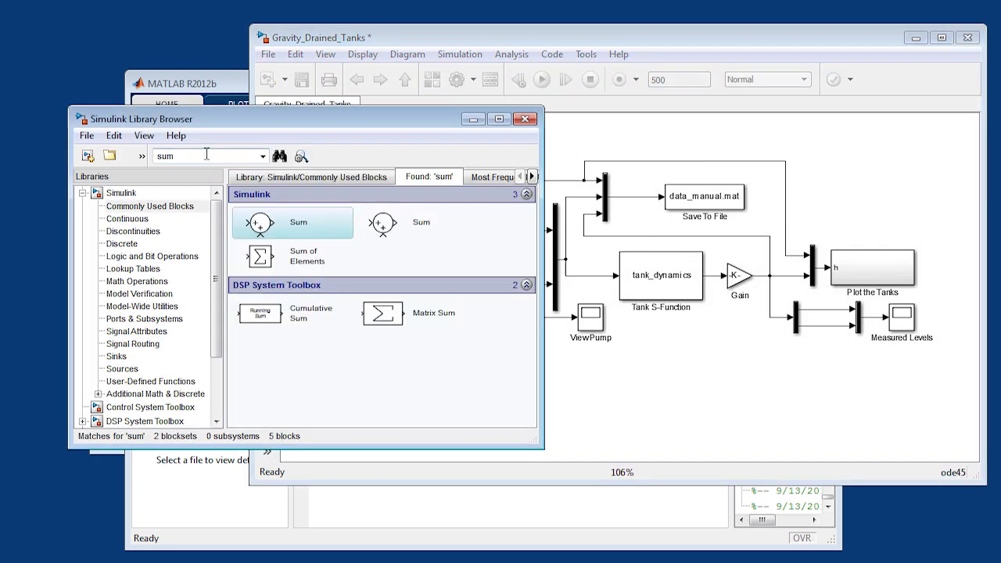
left_click_drag(268, 227, 404, 301)
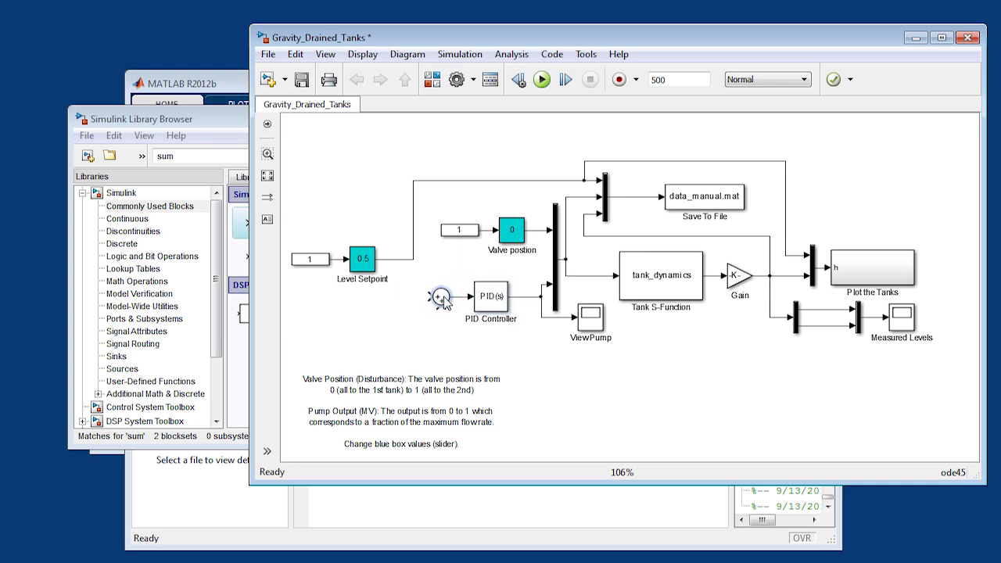
left_click_drag(402, 259, 426, 298)
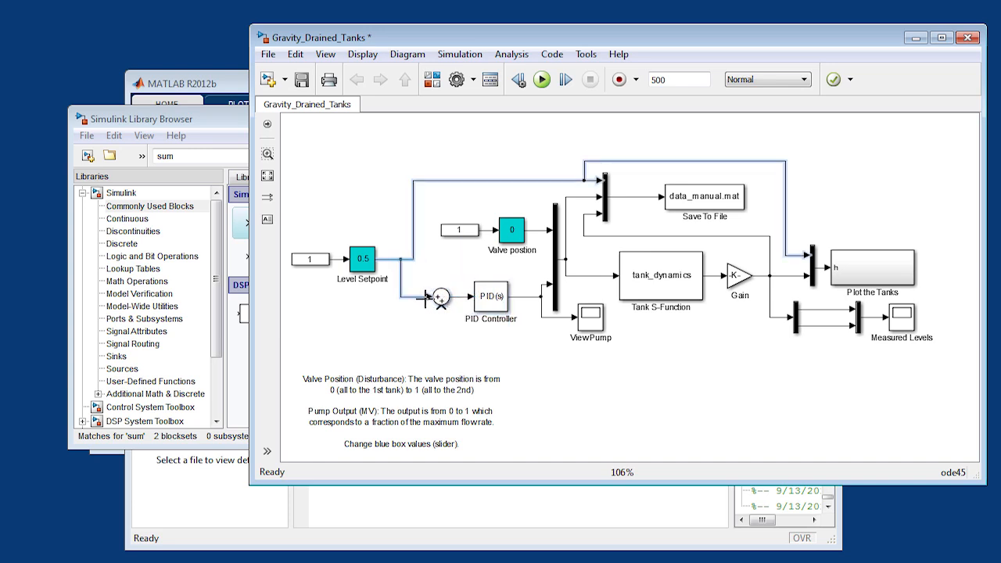
- Set the Sum block's list of signs to |+- so its second input is subtracted
left_click(440, 301)
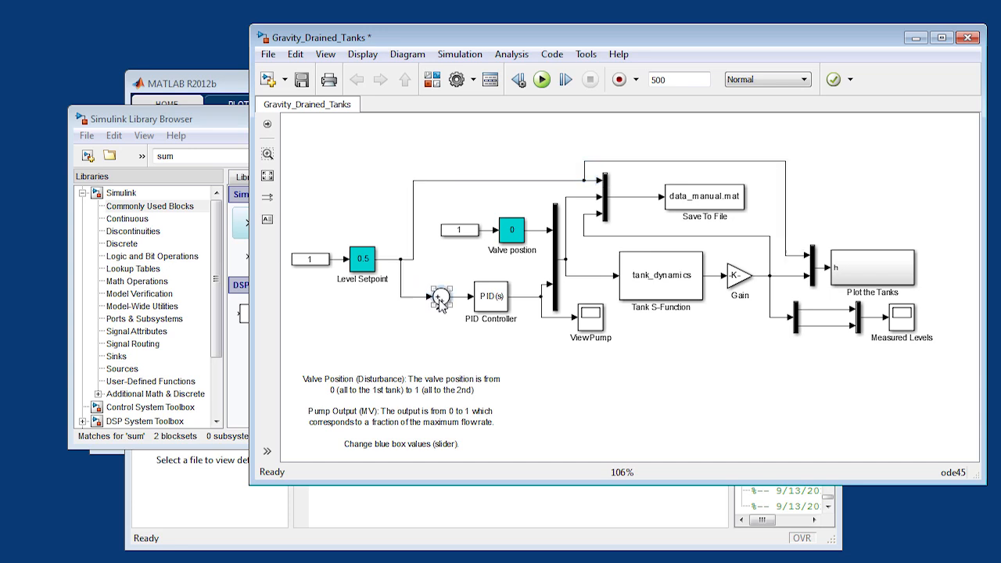
double_click(440, 300)
left_click(487, 332)
double_click(486, 331)
left_click(487, 332)
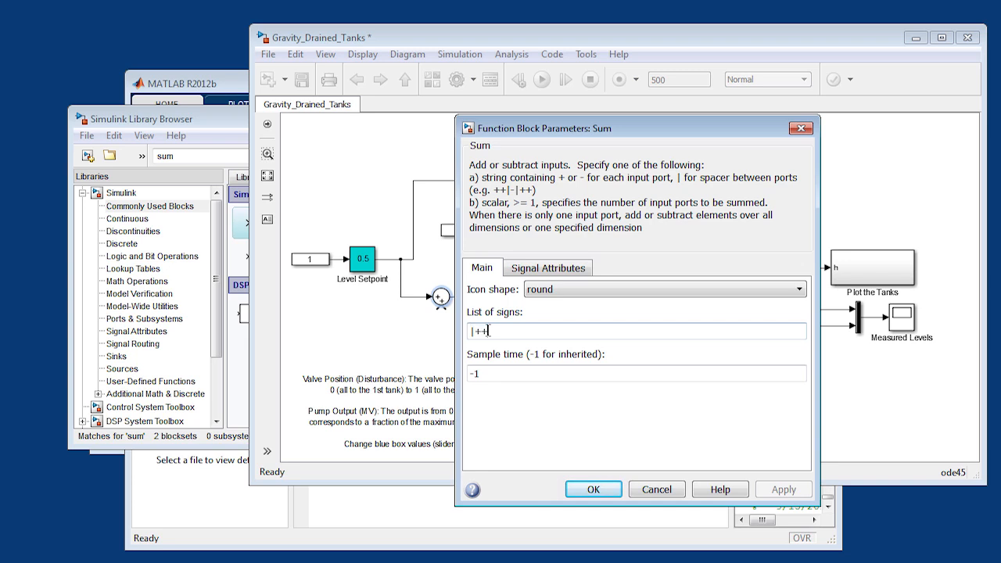
key("BackSpace")
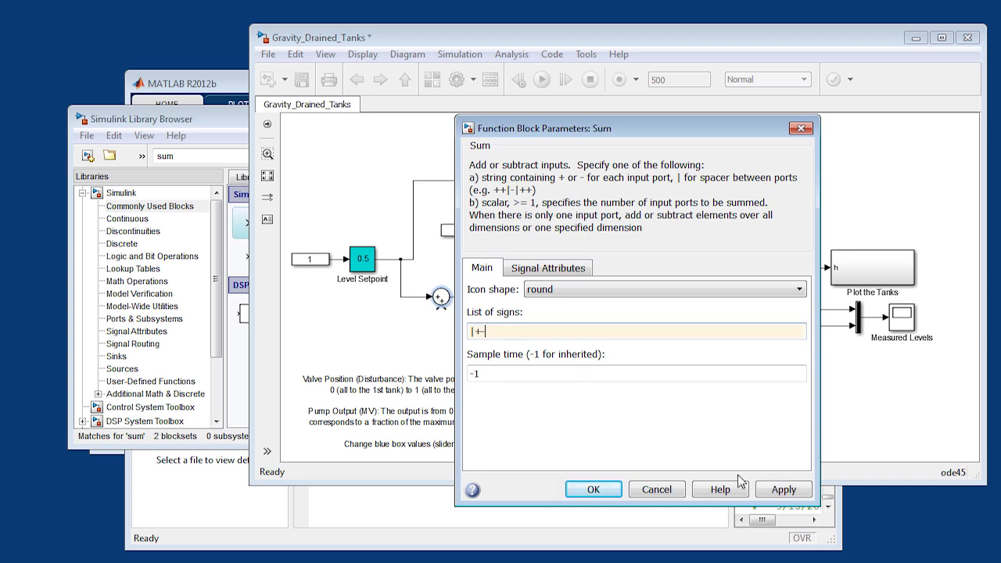
left_click(783, 489)
left_click(593, 489)
- Wire a feedback line from the lower measured level signal before the Measured Levels scope to the Sum block's negative input
left_click(436, 349)
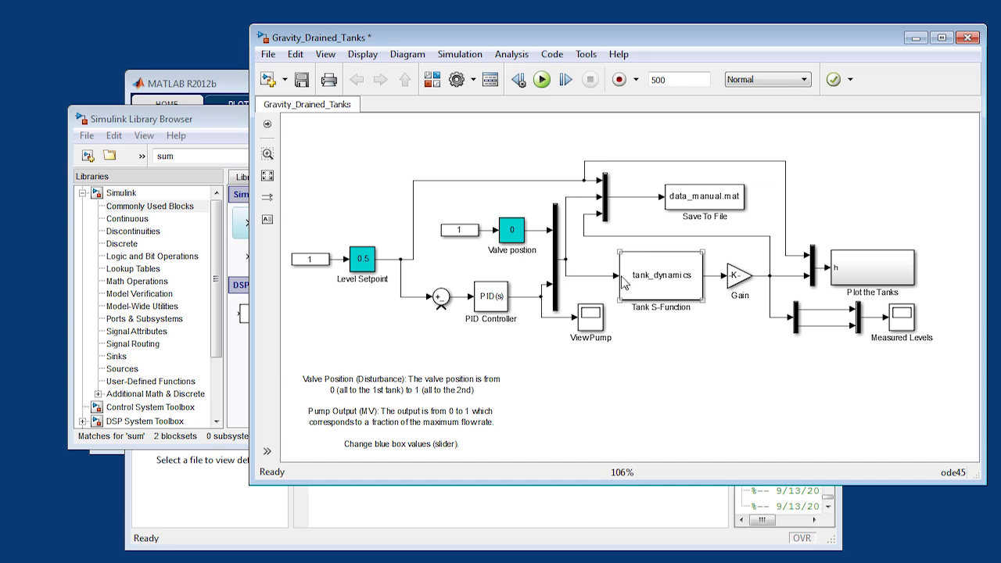
left_click(518, 245)
left_click(526, 283)
left_click(622, 279)
left_click(736, 284)
left_click(764, 285)
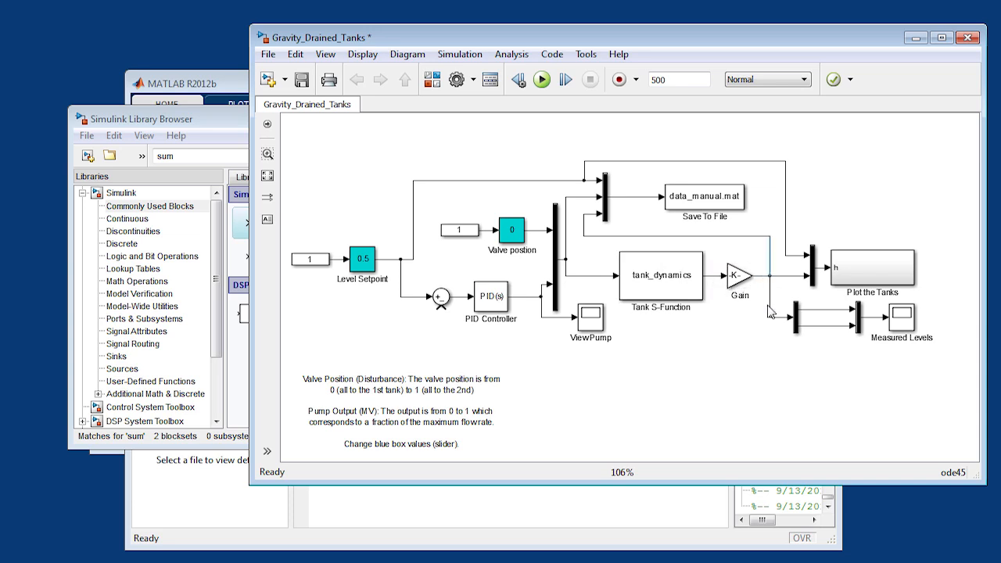
left_click(753, 275)
mouse_move(824, 327)
left_mouse_down()
mouse_move(821, 348)
mouse_move(652, 398)
mouse_move(409, 346)
mouse_move(441, 308)
left_mouse_up()
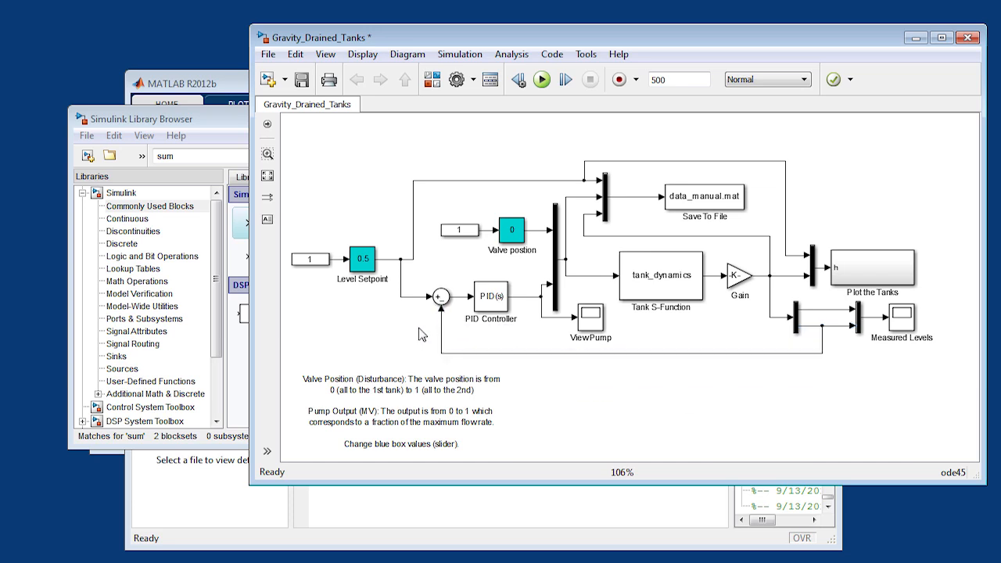
- Configure the PID Controller block as a P controller with a proportional gain of 0.77
left_click(481, 304)
left_click(460, 310)
double_click(493, 305)
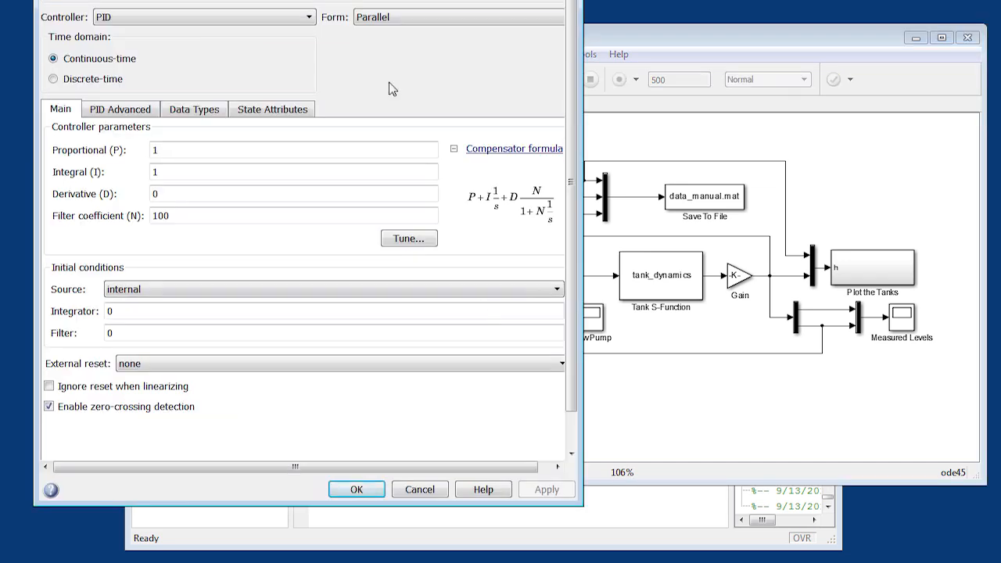
left_click_drag(379, 0, 662, 86)
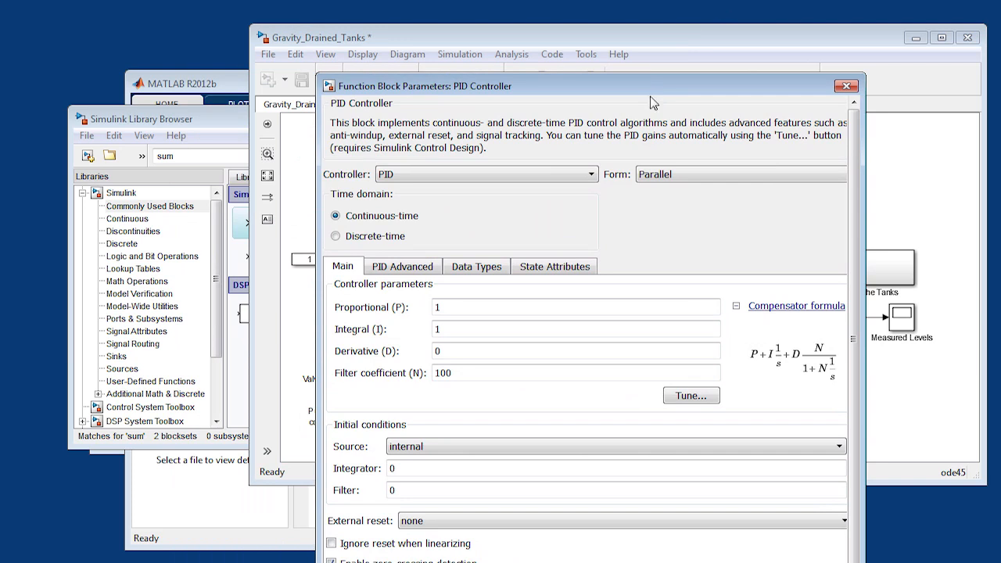
left_click(575, 179)
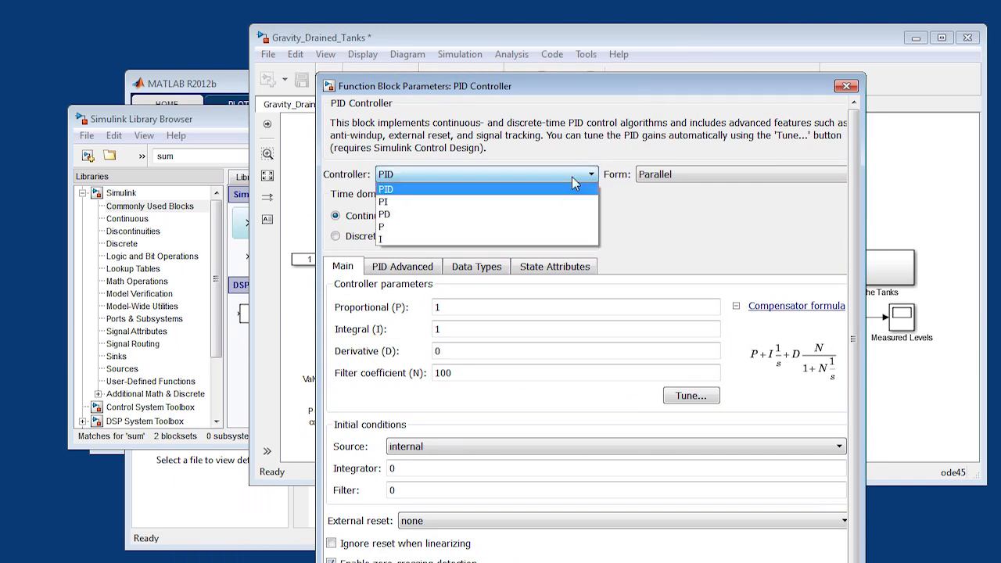
left_click(544, 221)
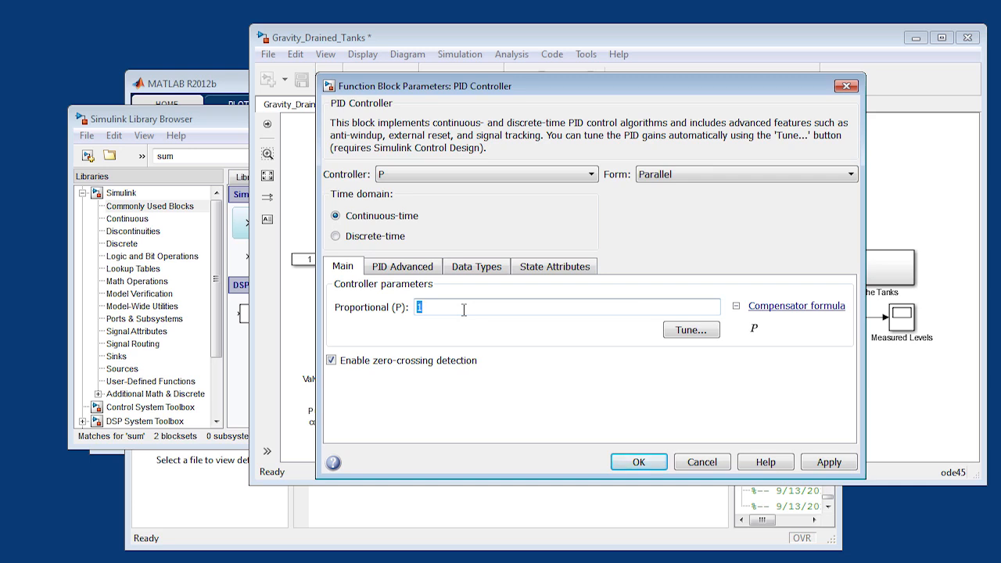
type("0.77")
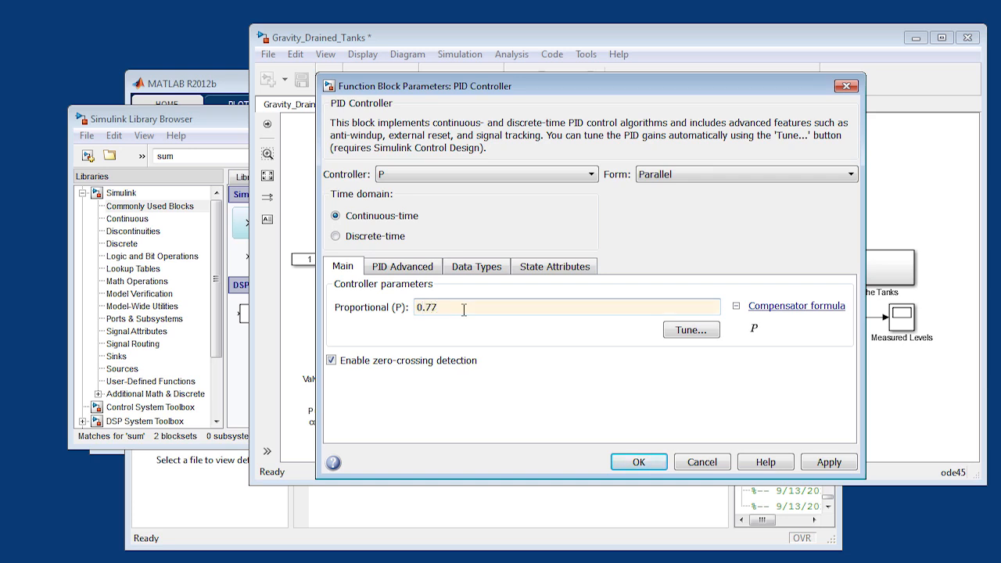
left_click(825, 465)
left_click(640, 464)
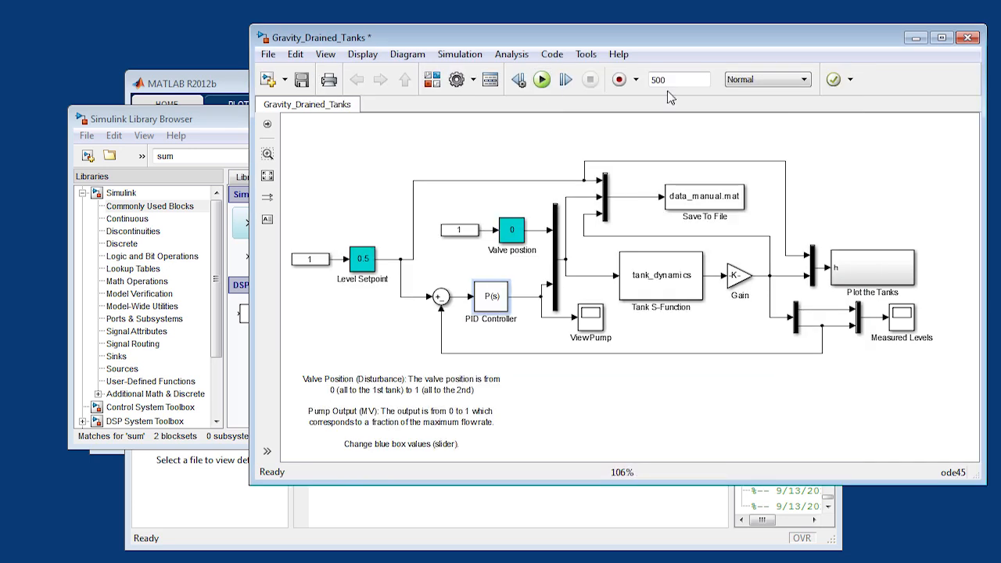
- Run the simulation and examine the level response in the Measured Levels scope and the tank animation figure
left_click(542, 80)
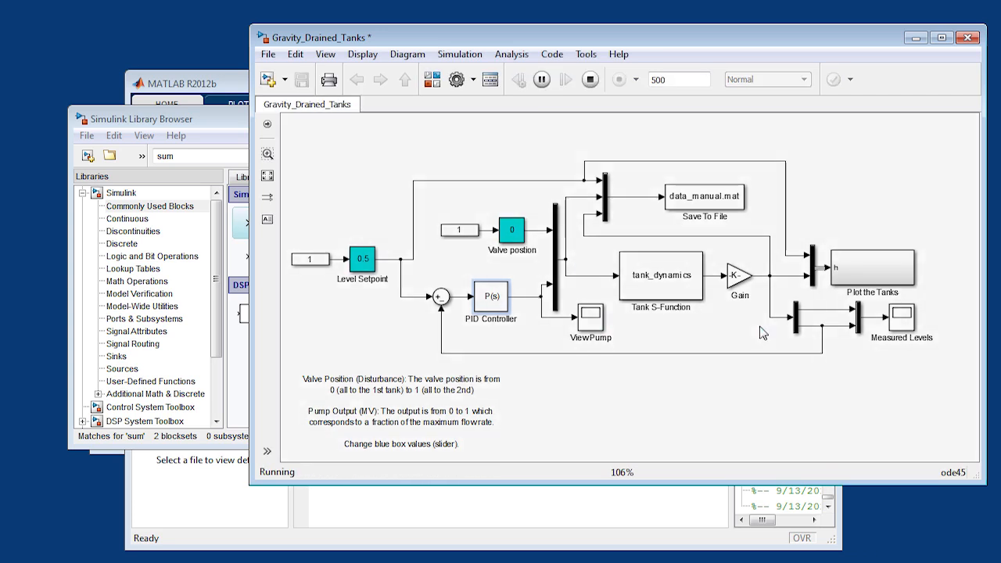
left_click(918, 328)
double_click(905, 320)
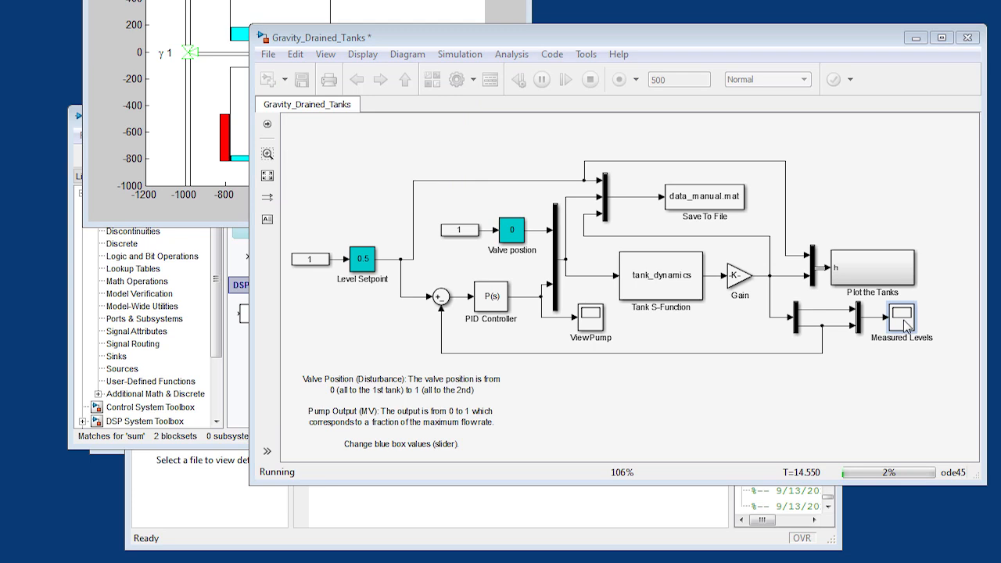
left_click_drag(117, 139, 801, 234)
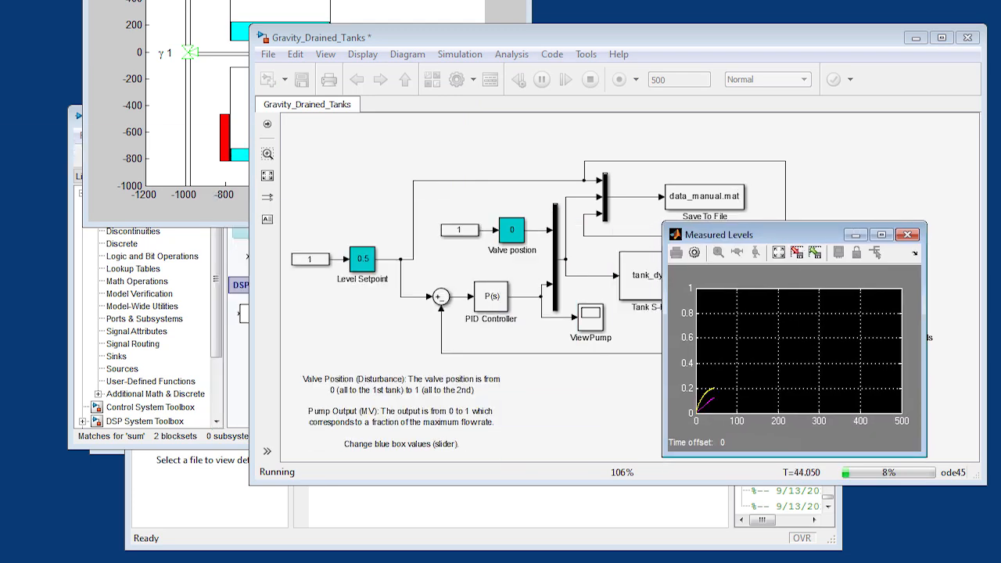
left_click(486, 0)
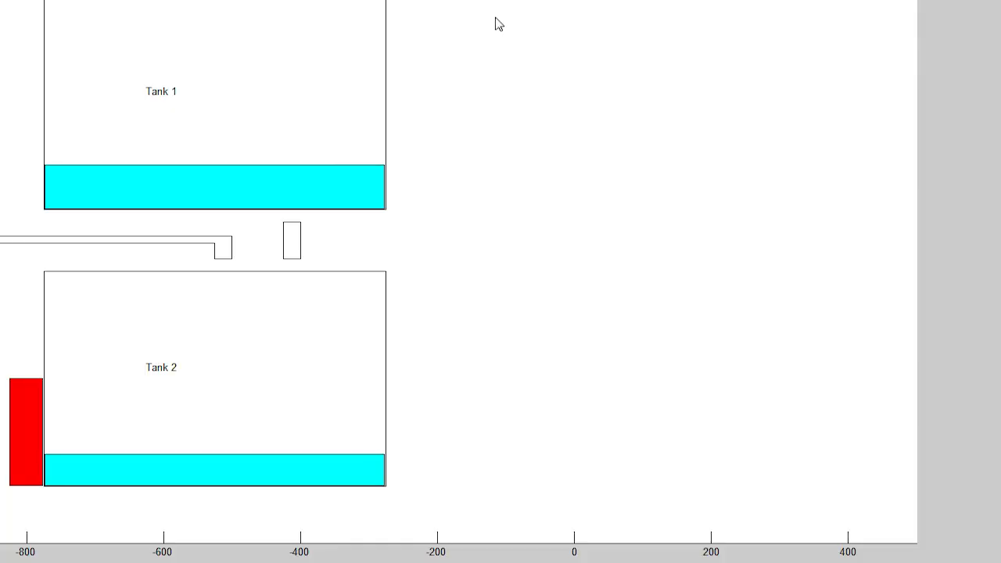
double_click(469, 0)
left_click_drag(429, 0, 553, 119)
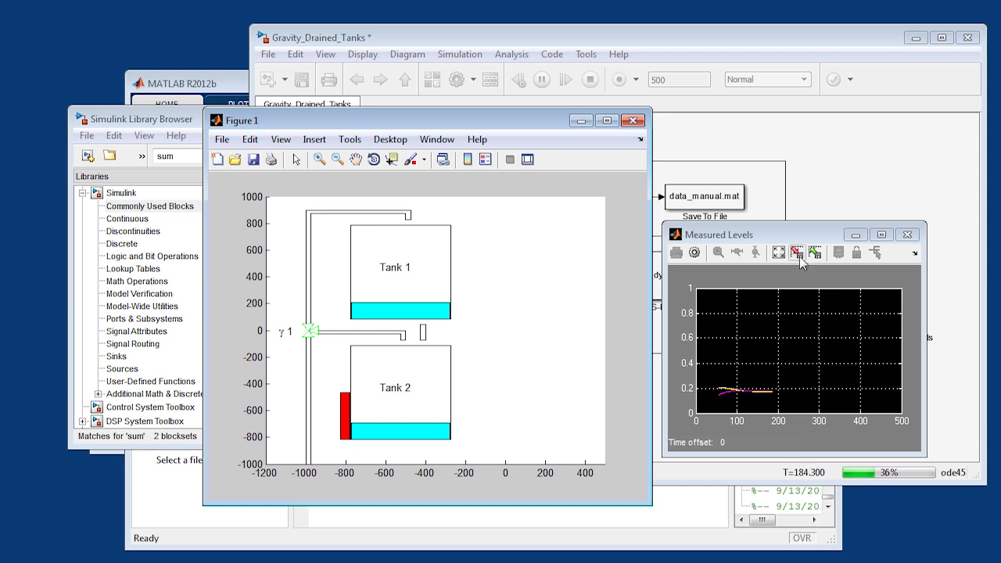
- Set the PID Controller's proportional gain to 5 while the simulation is running
left_click(874, 192)
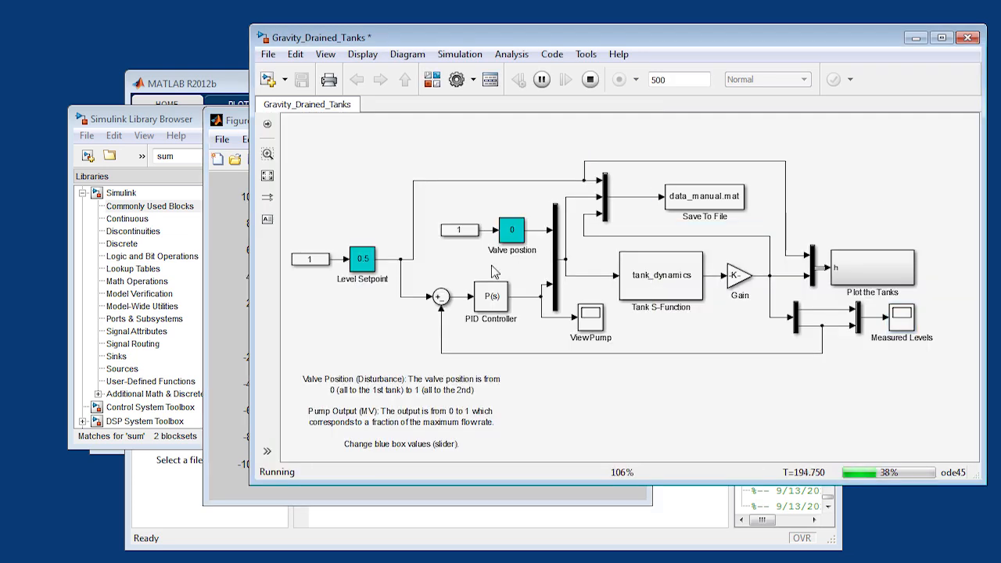
double_click(490, 300)
double_click(231, 243)
type("5")
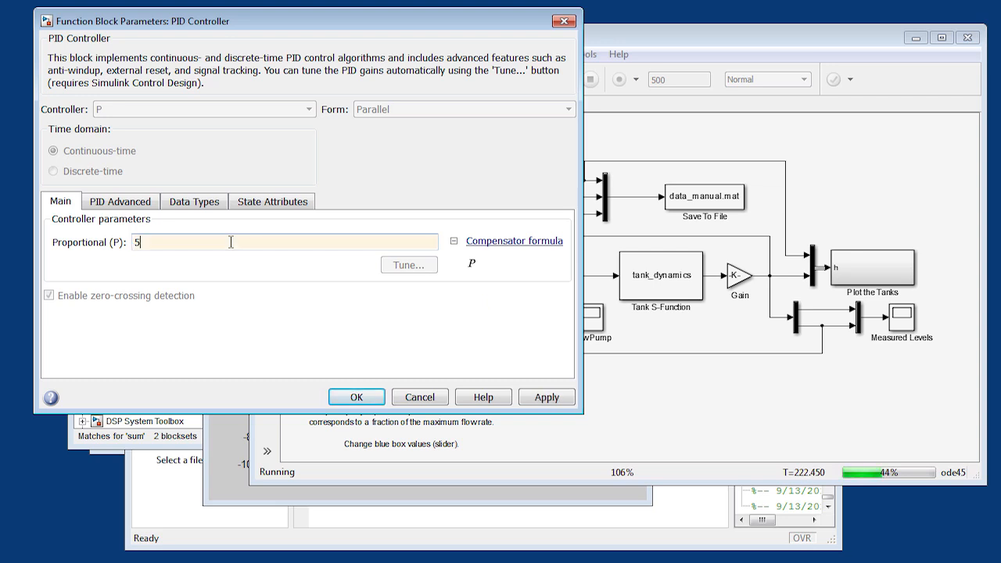
left_click(553, 397)
left_click(348, 399)
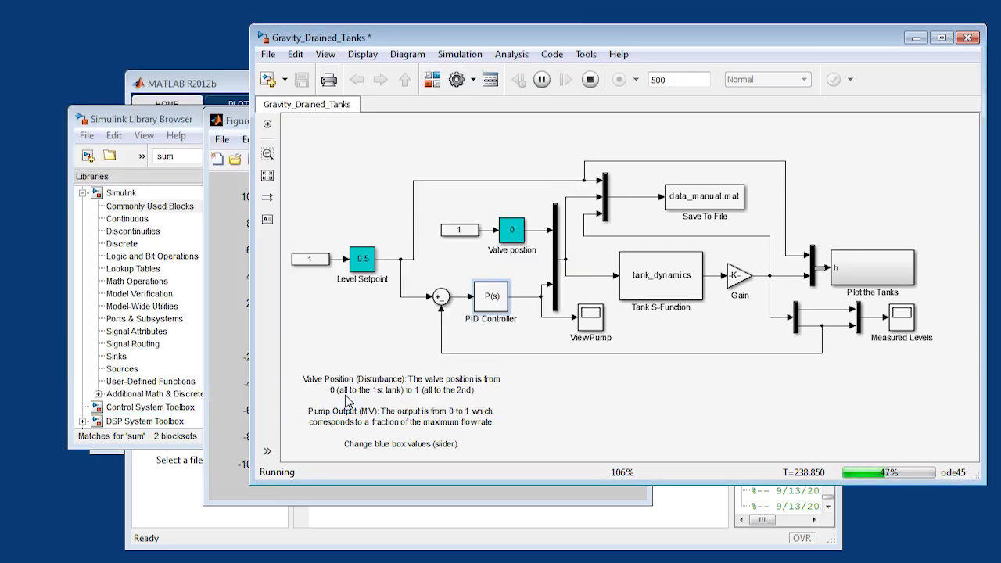
- Stop the current simulation, set the stop time to 1000 and start a new run
left_click(590, 79)
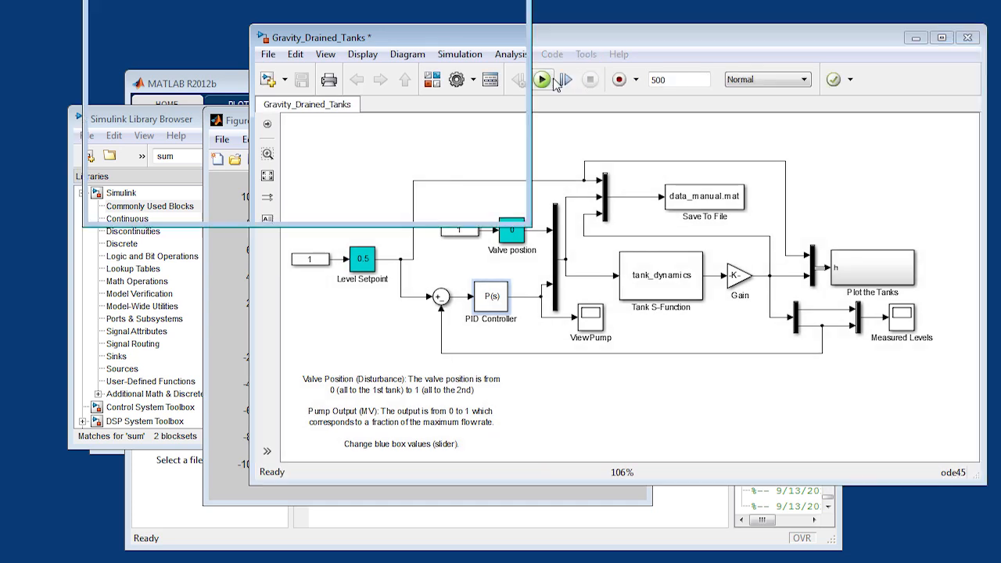
left_click(545, 81)
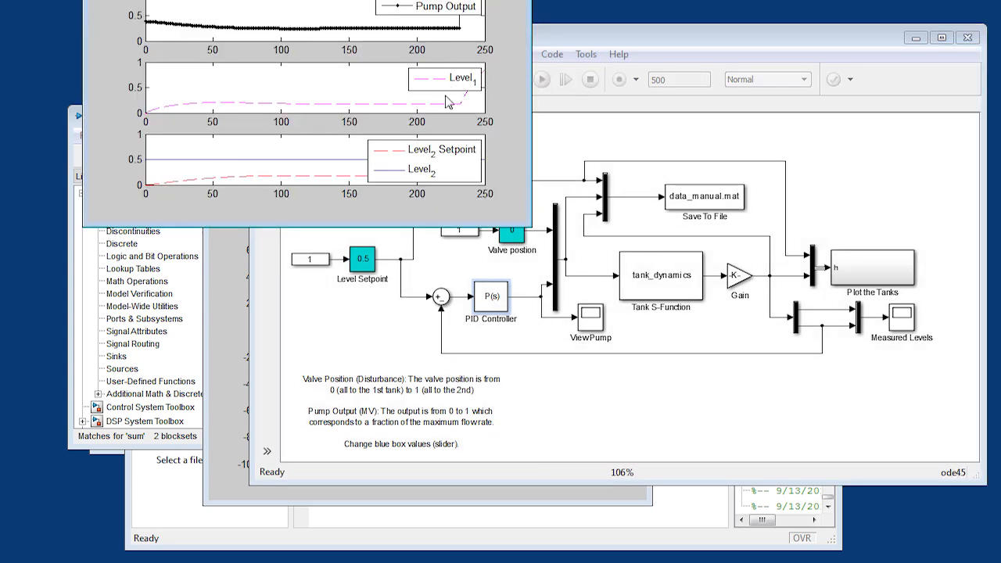
left_click(514, 0)
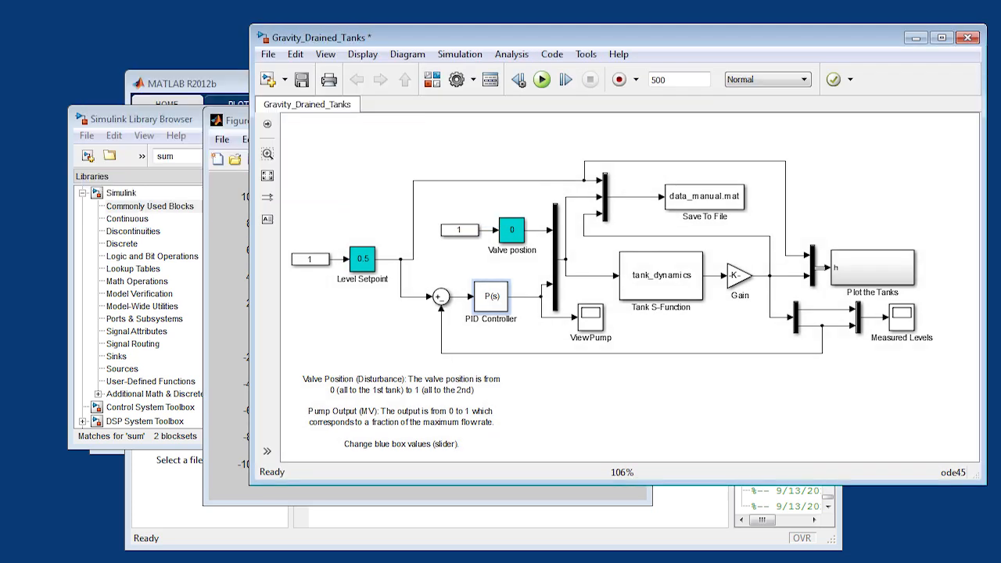
double_click(667, 82)
type("1000")
left_click(542, 80)
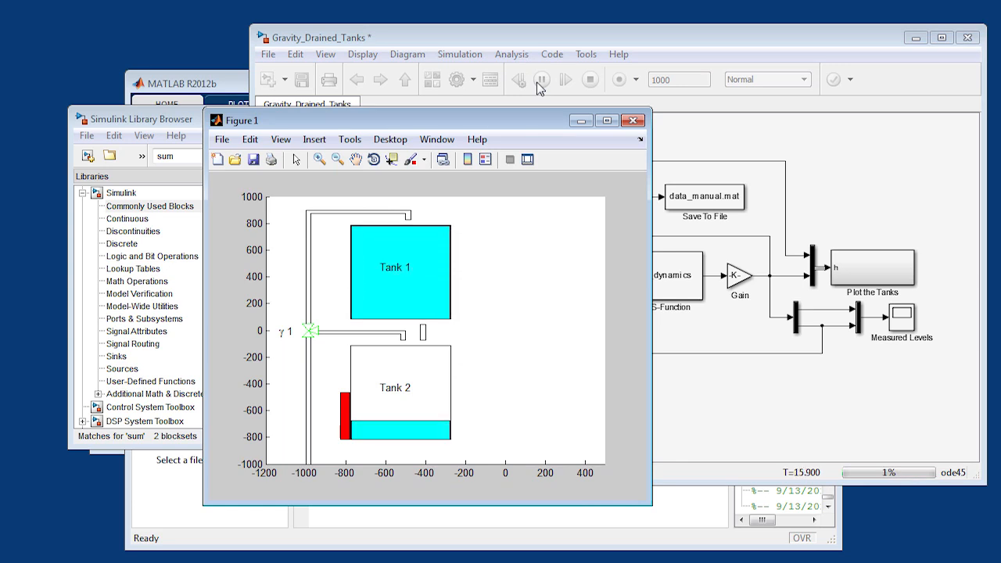
- Stop the simulation and set the PID Controller's proportional gain to 1.4
left_click(831, 195)
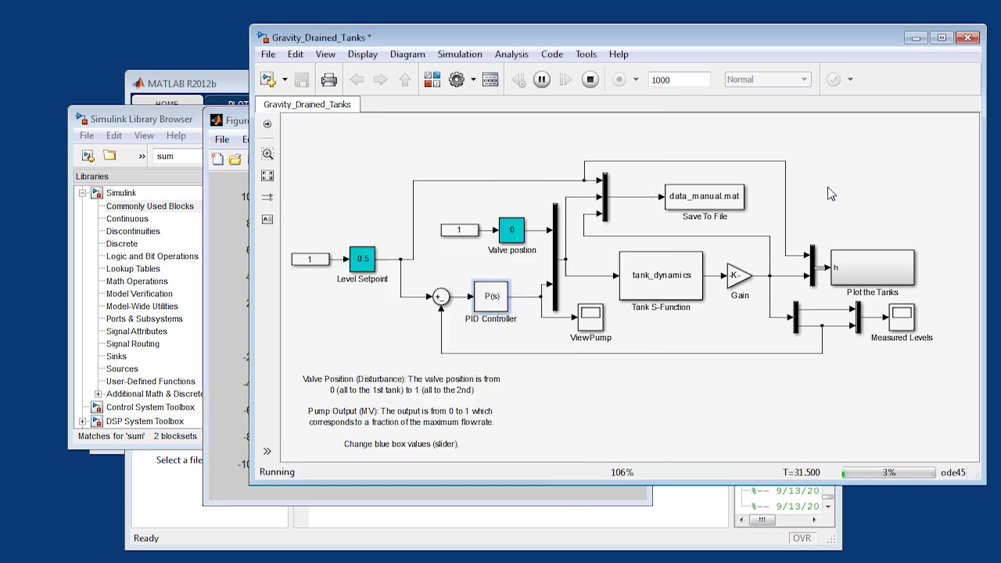
left_click(590, 80)
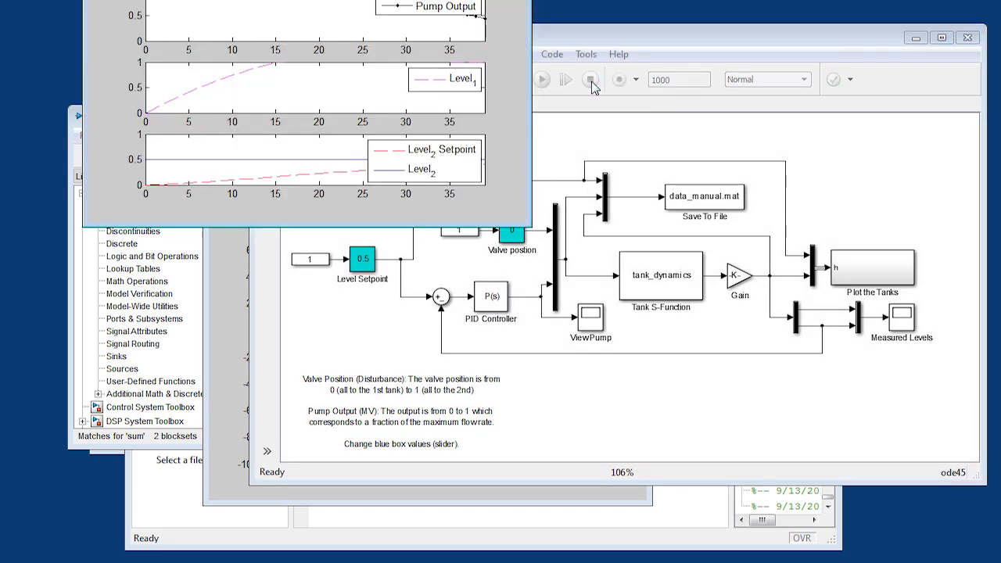
left_click(517, 225)
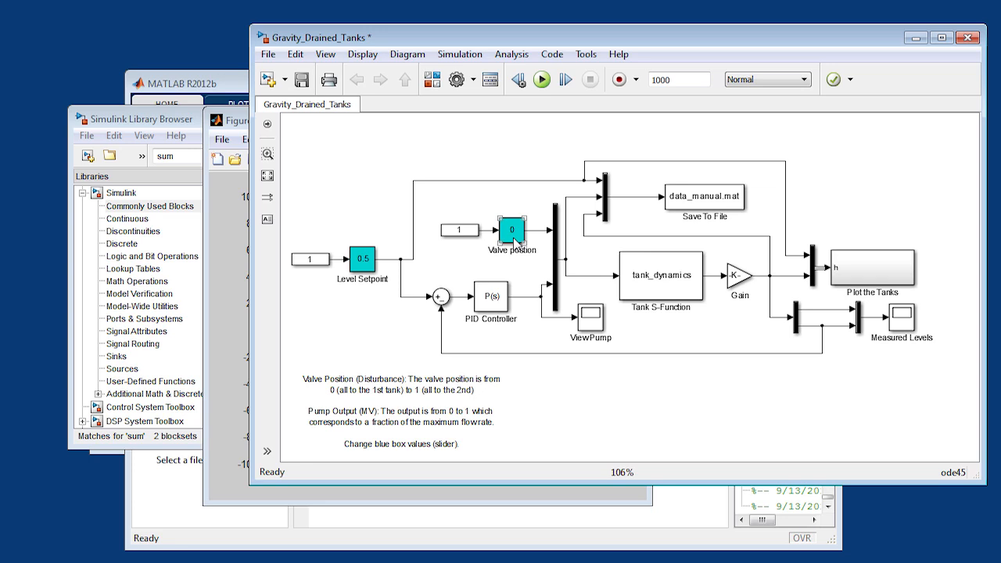
double_click(493, 297)
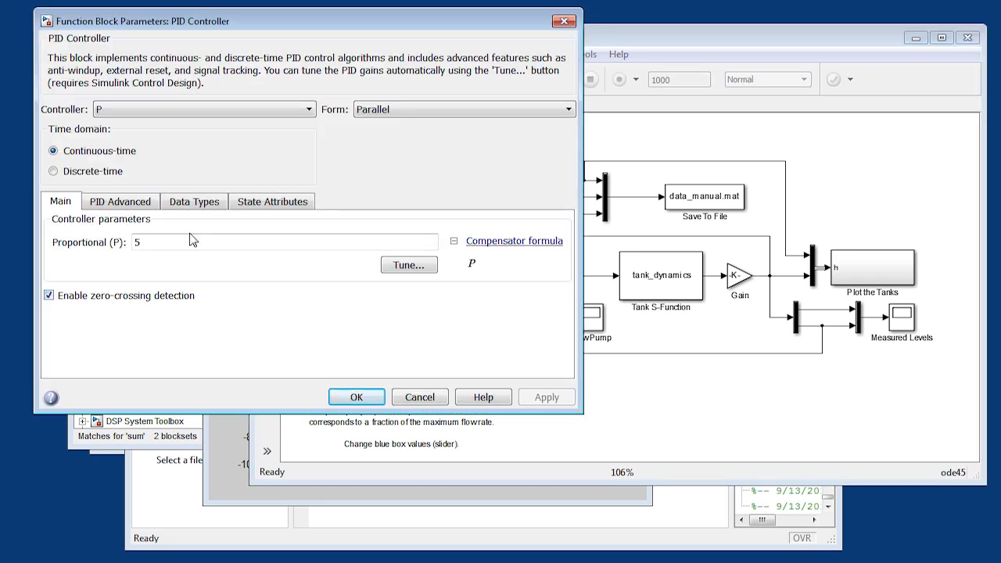
key("BackSpace")
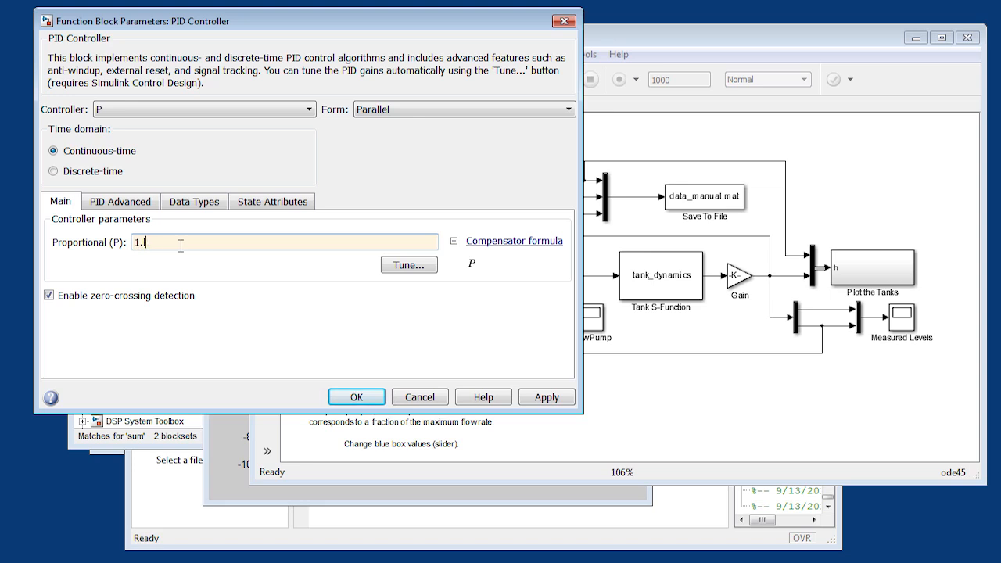
left_click(545, 399)
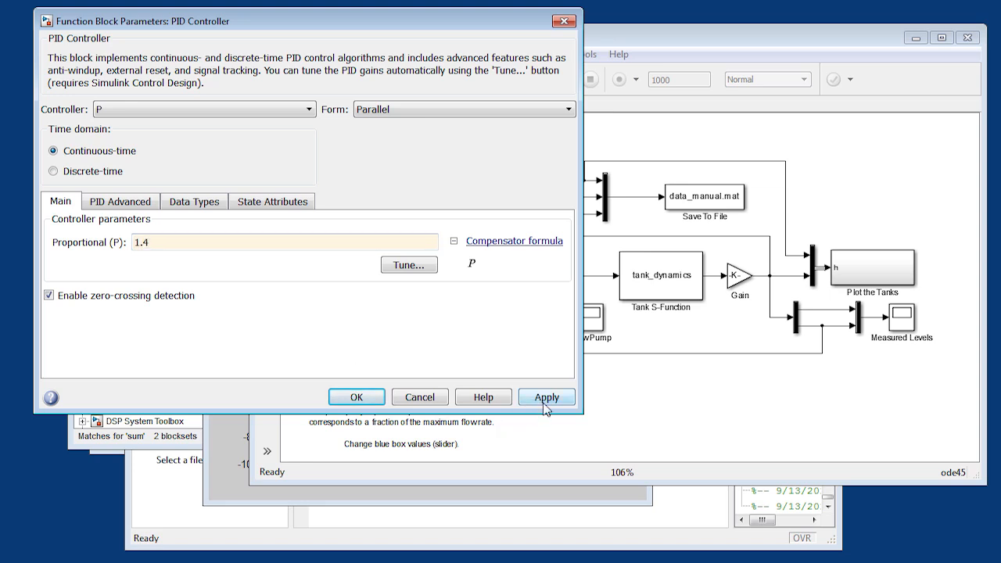
left_click(362, 399)
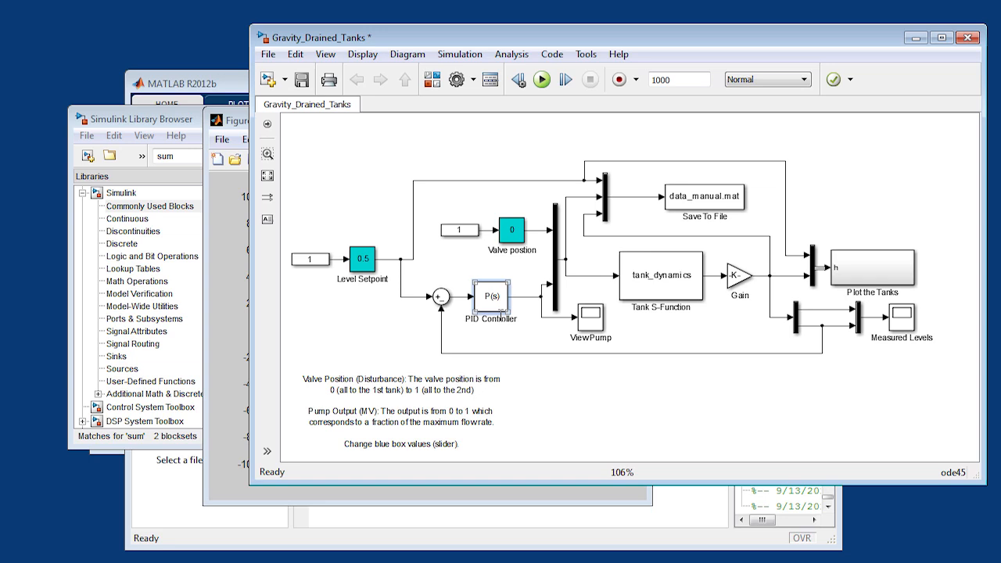
- Run the simulation and set the PID Controller's proportional gain to 3 during the run
left_click(541, 79)
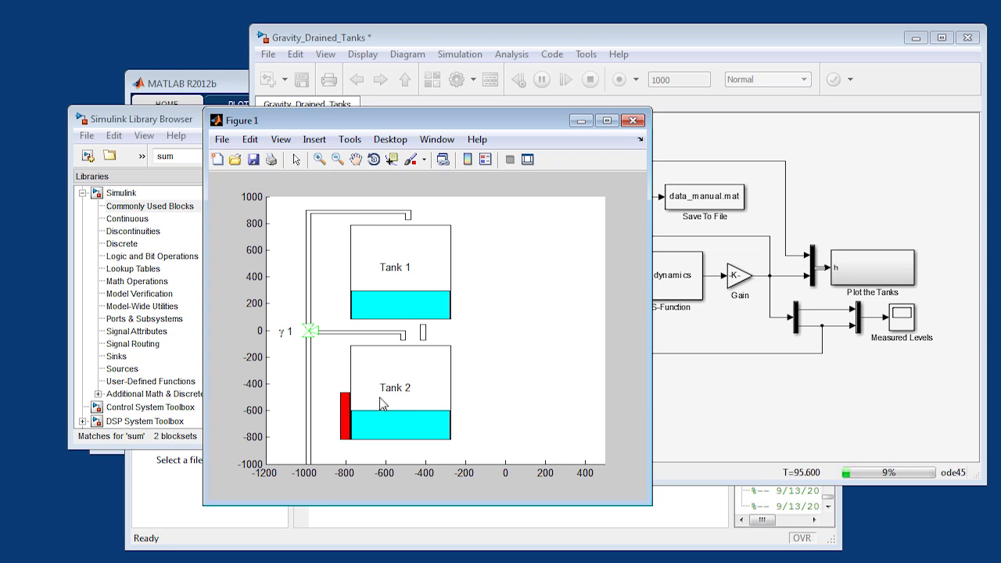
left_click(706, 383)
double_click(501, 307)
double_click(232, 248)
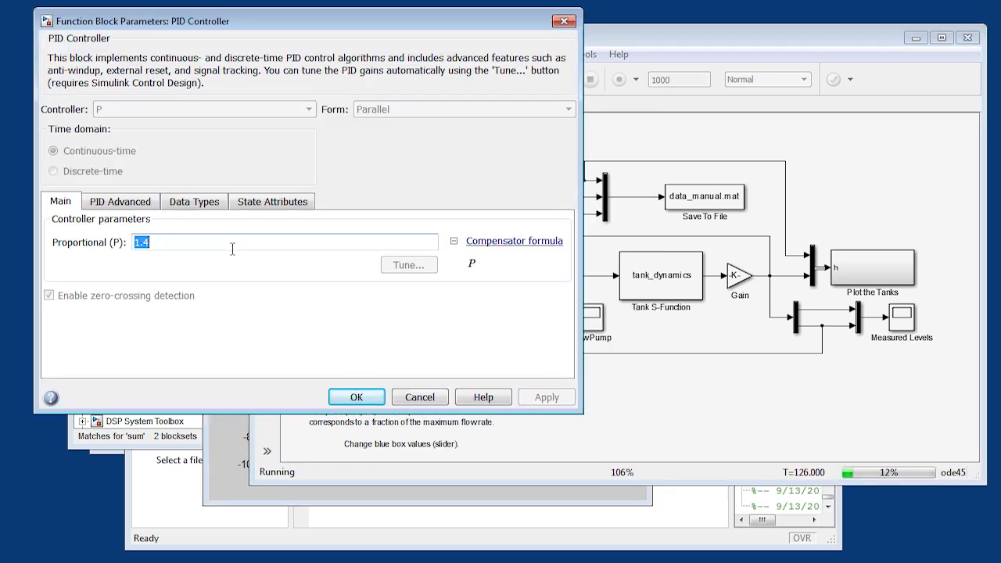
type("3")
left_click(540, 402)
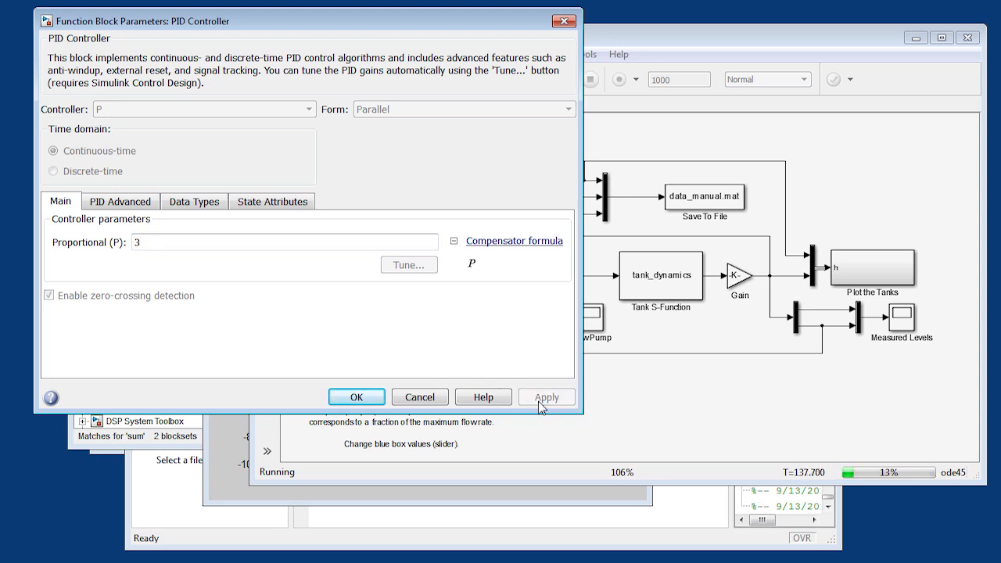
left_click(378, 396)
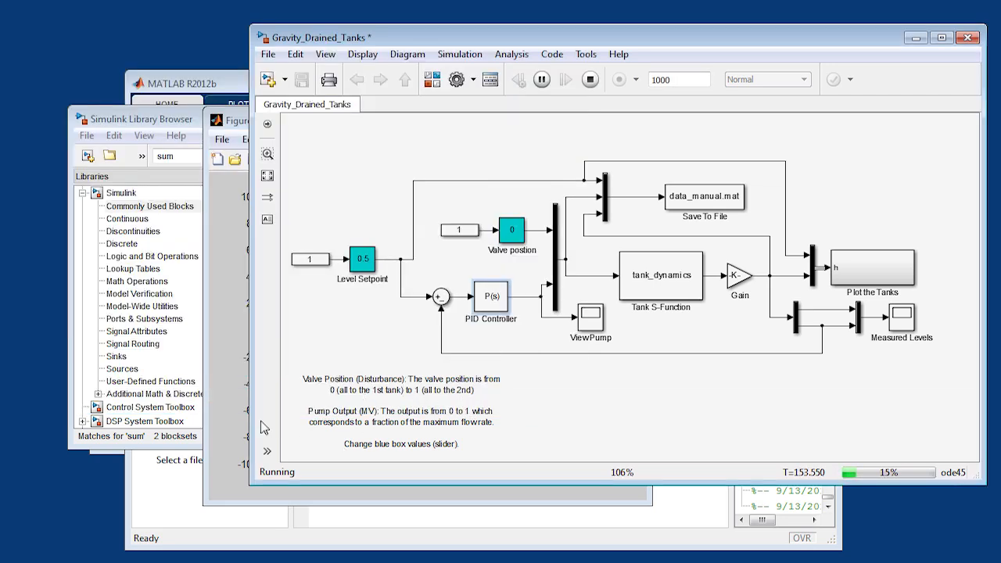
- Examine the tank levels in the animation figure and the autoscaled Measured Levels scope
left_click(233, 431)
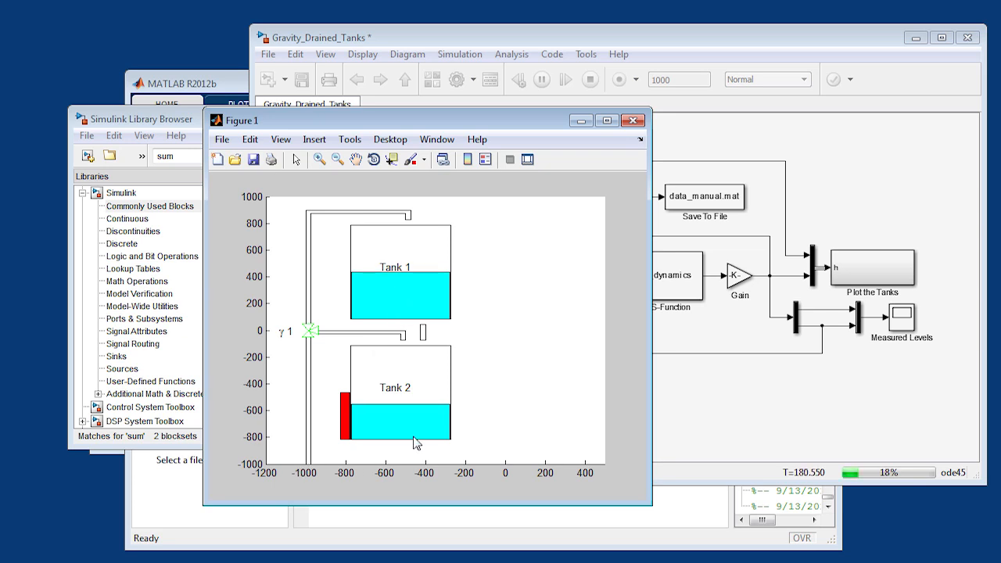
left_click(904, 323)
double_click(906, 323)
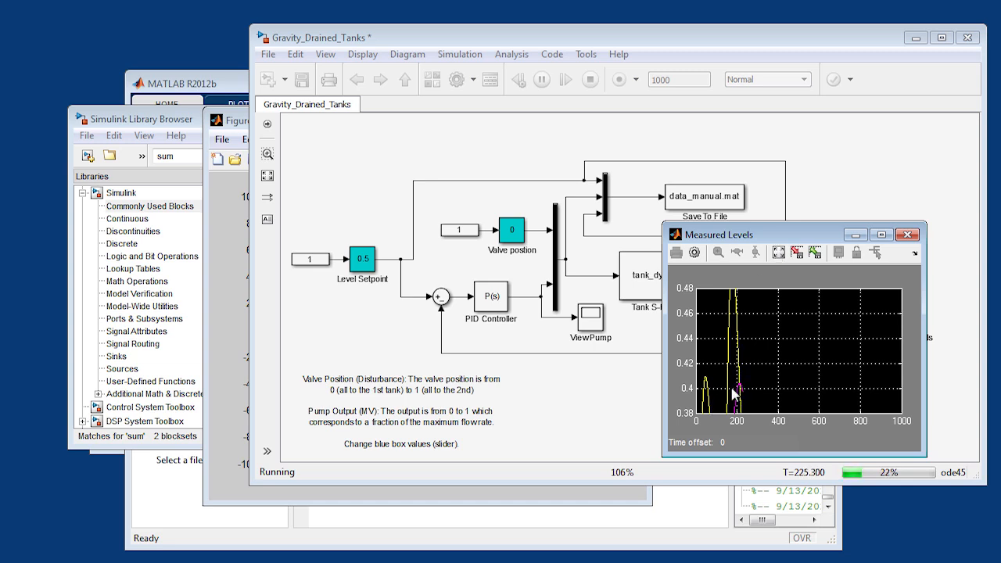
left_click(781, 253)
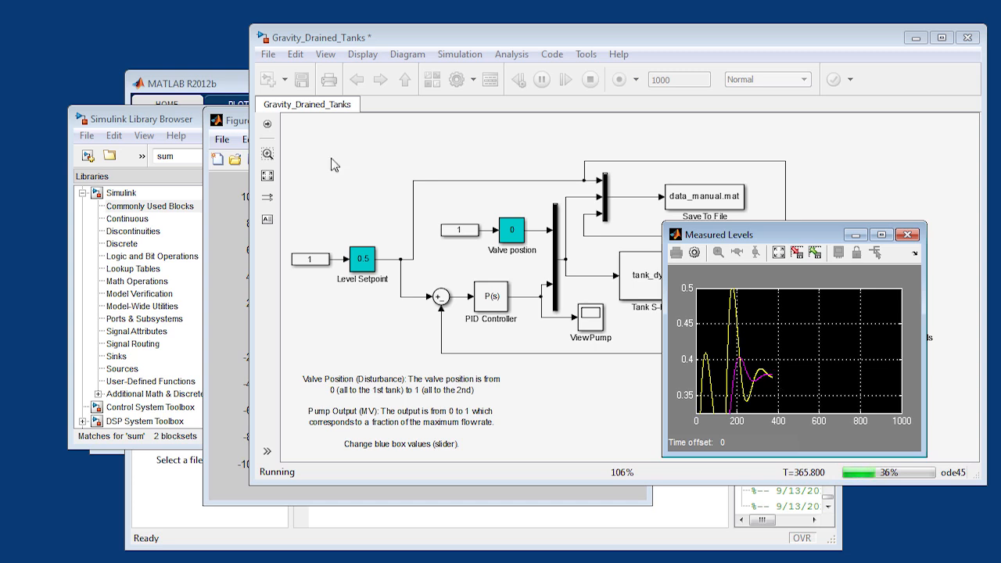
left_click(243, 123)
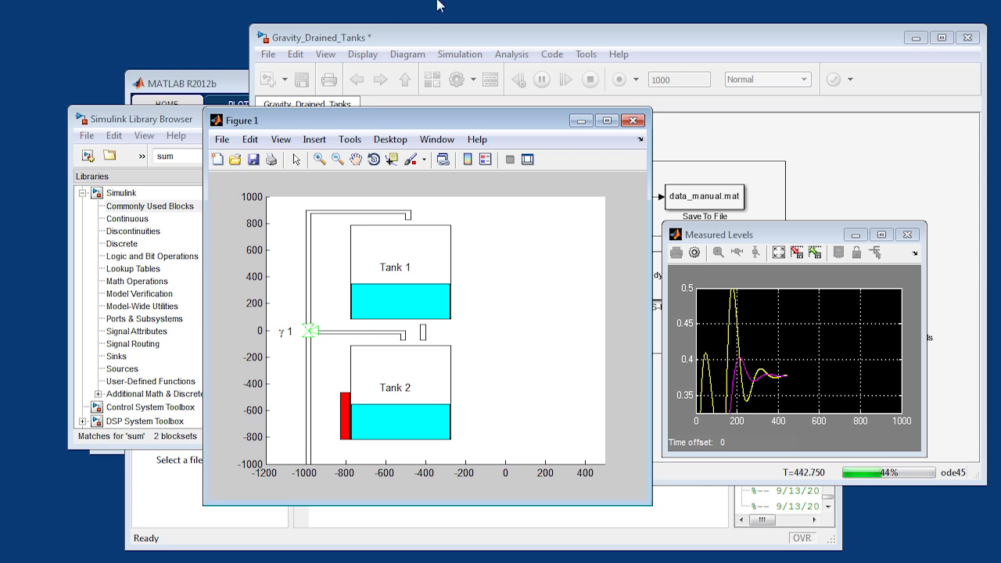
- Stop the running simulation and close the plot of pump output and tank levels
left_click(440, 43)
double_click(491, 302)
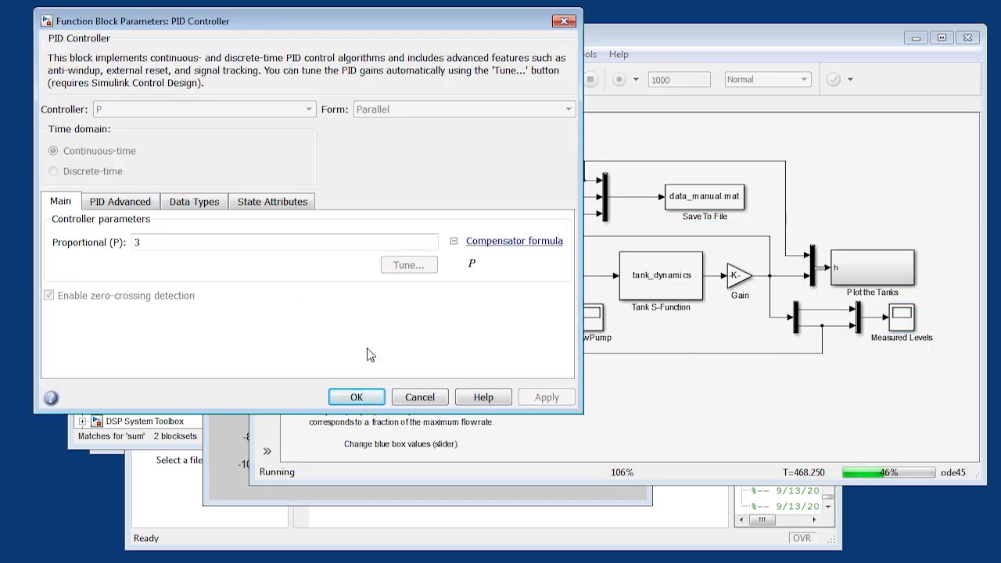
left_click(415, 398)
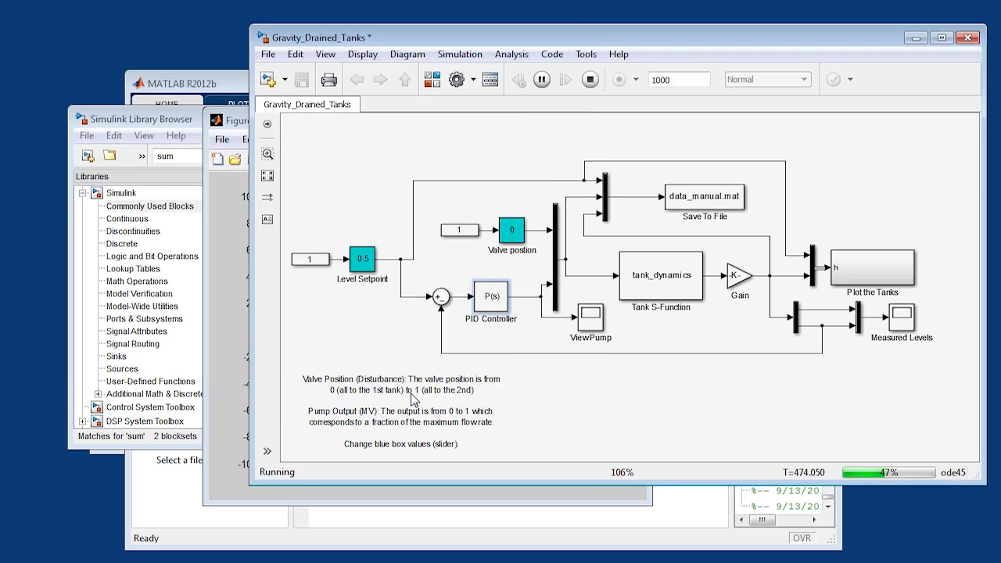
left_click(592, 80)
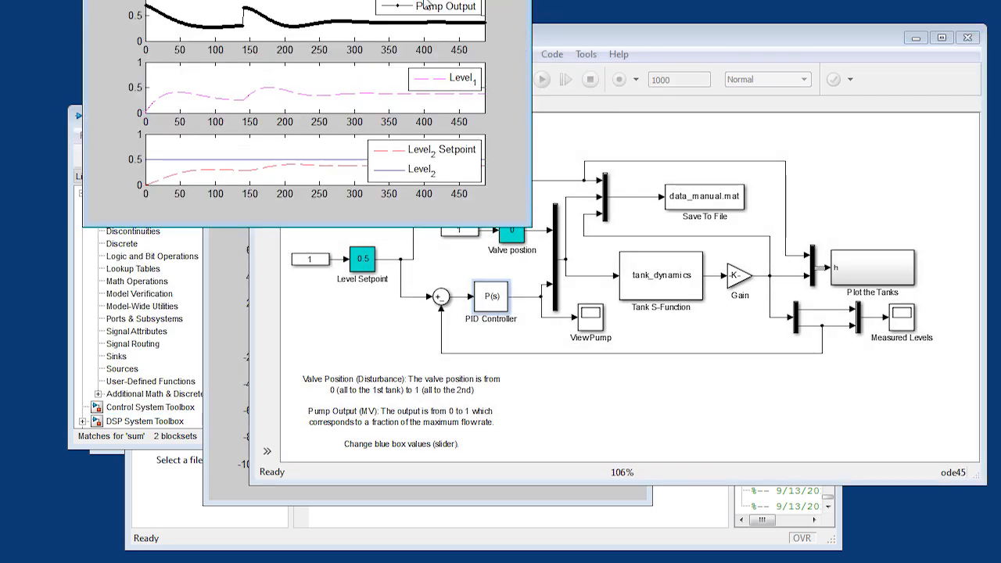
key("alt+F4")
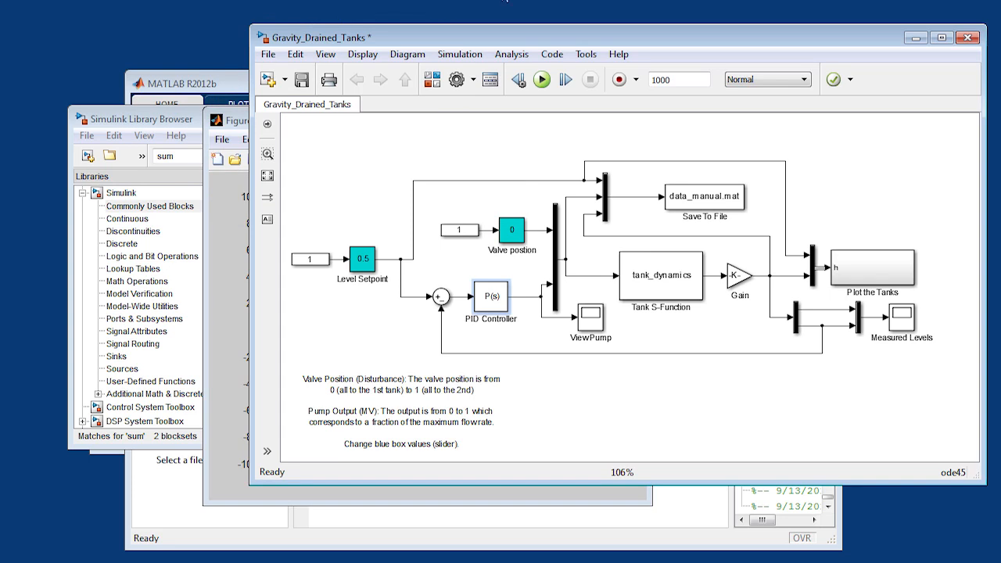
- Switch the PID Controller block to PI with a proportional gain of 0.77 and an integral gain of 1/(1.4*142)
double_click(496, 301)
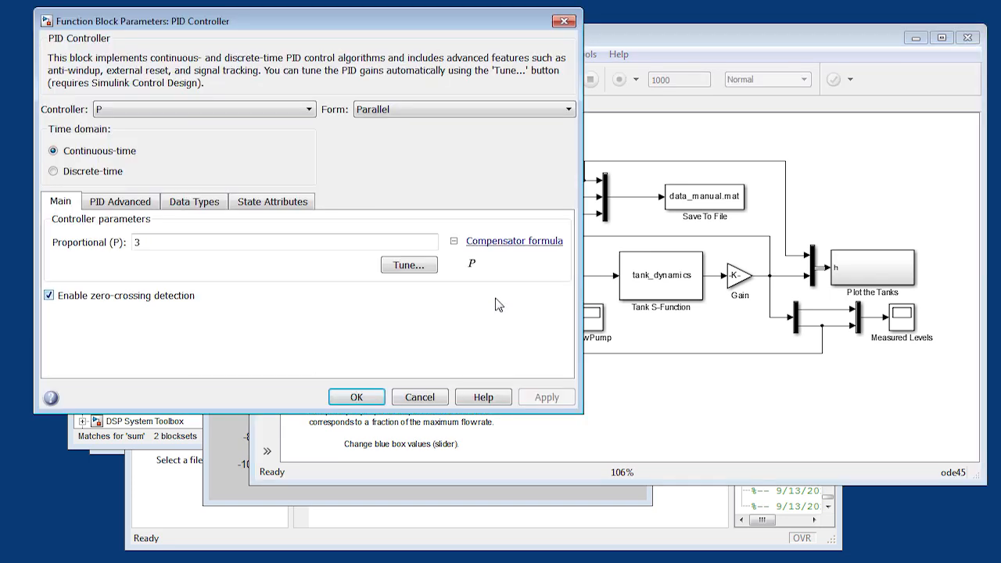
left_click(246, 113)
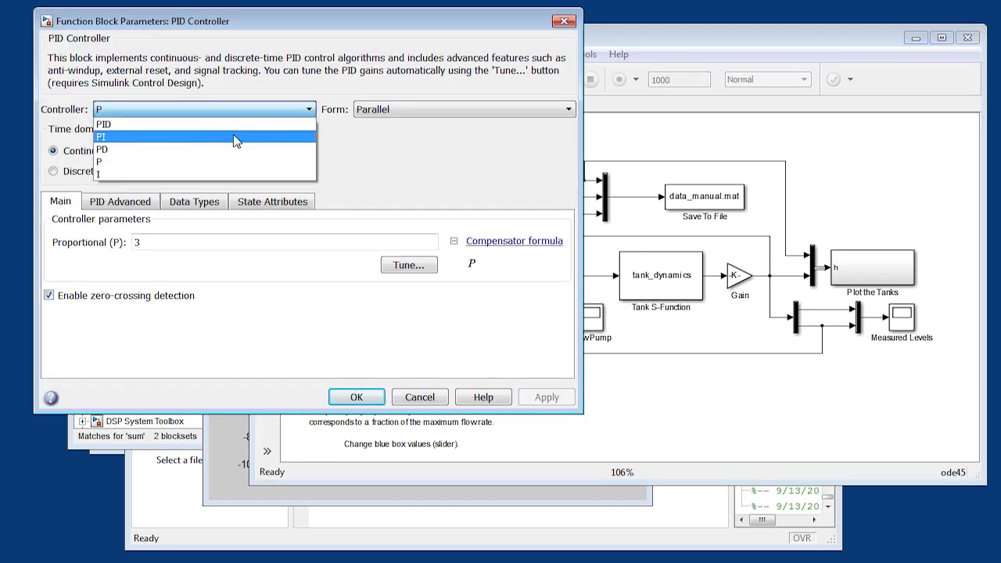
left_click(233, 135)
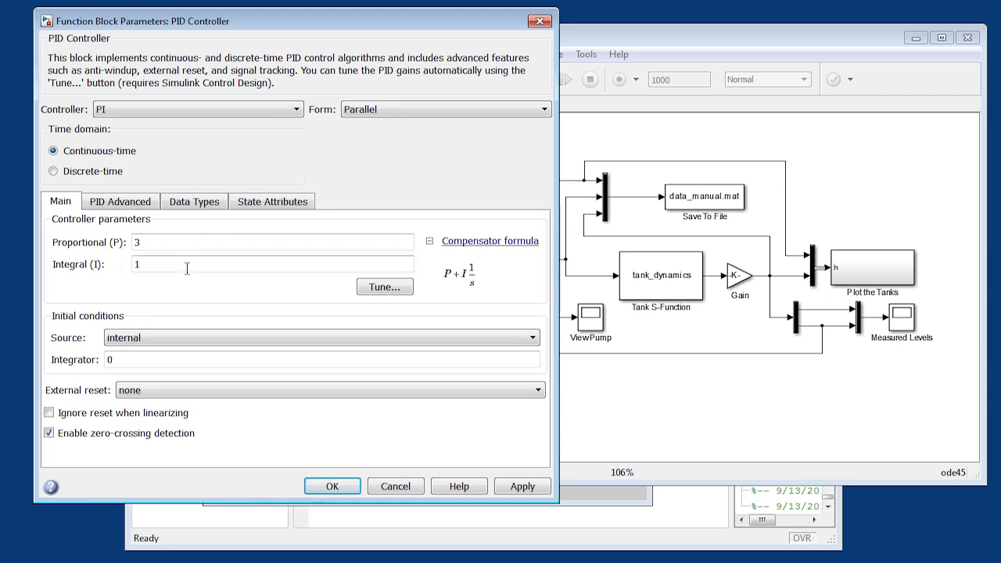
key("shift+Tab")
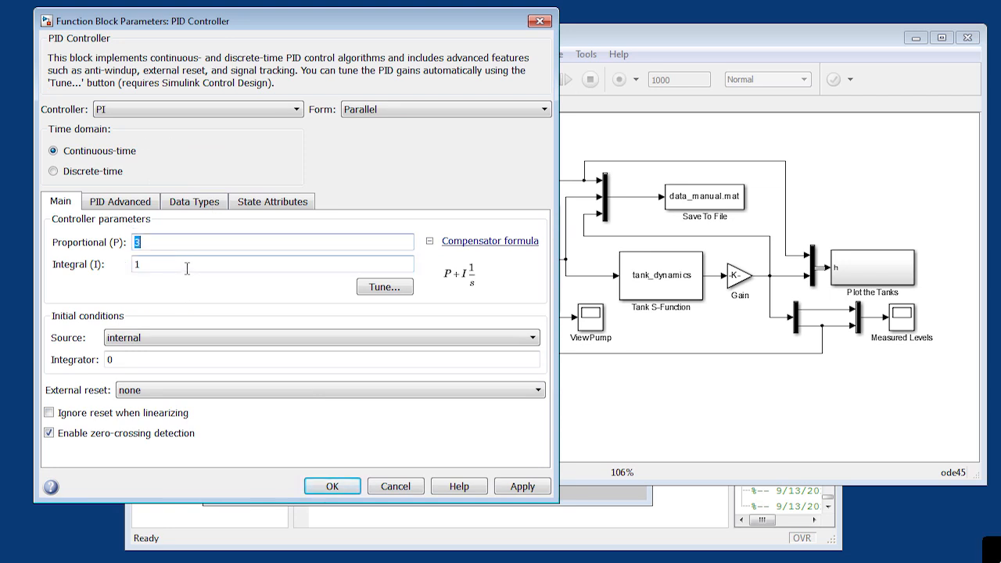
type("0.77")
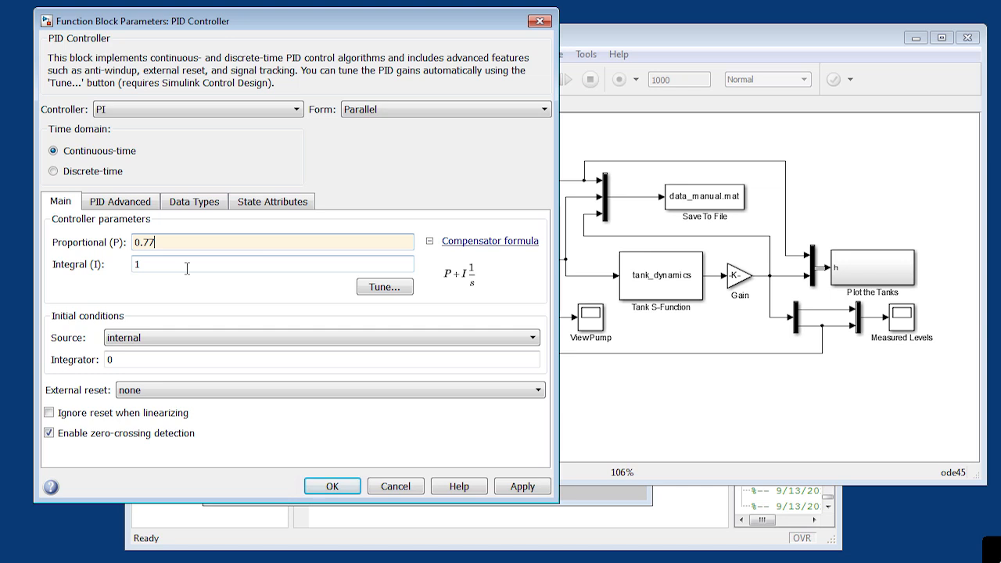
key("Tab")
key("BackSpace")
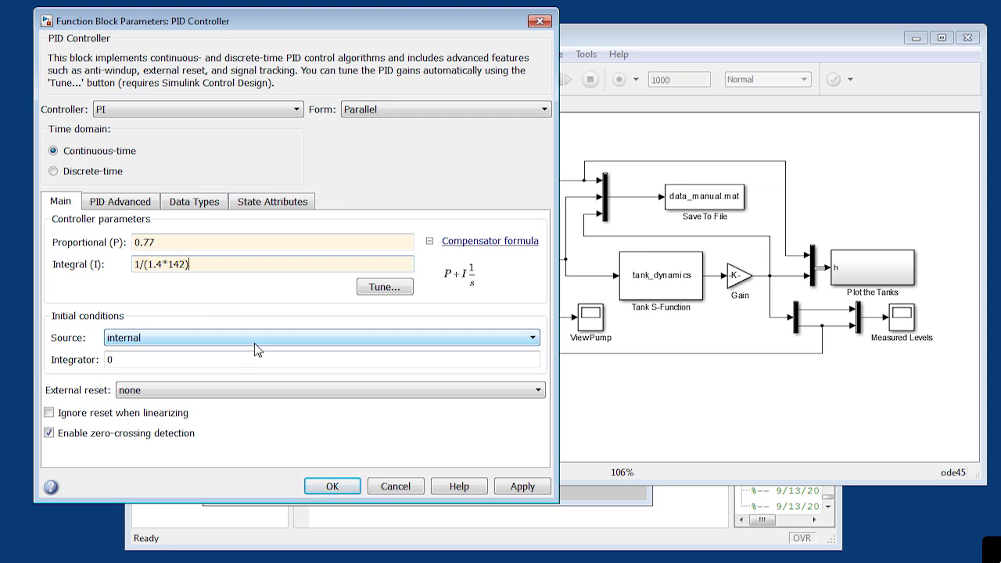
left_click(532, 486)
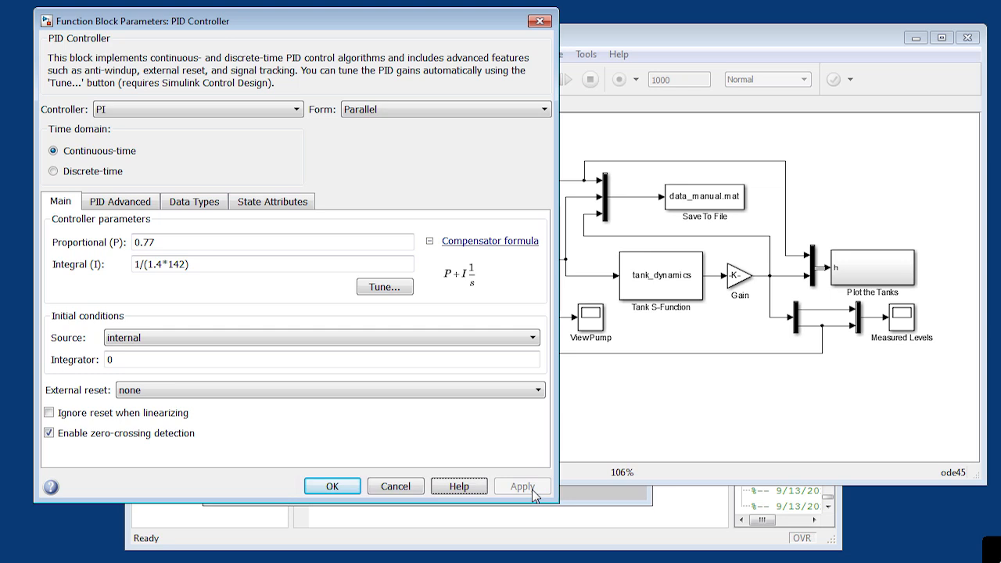
left_click(333, 487)
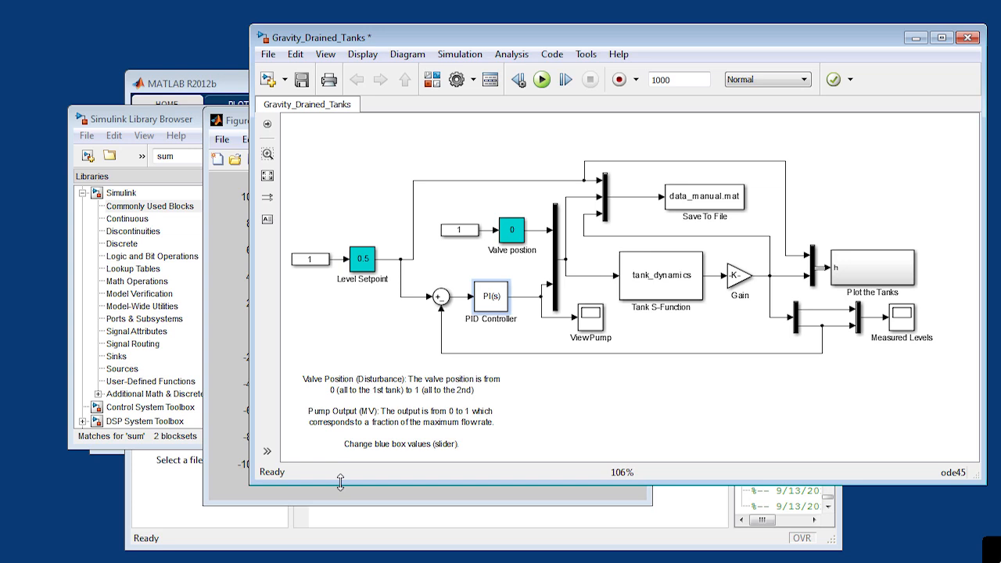
- Run the simulation with the PI controller and autoscale the Measured Levels scope to examine the level response
left_click(547, 80)
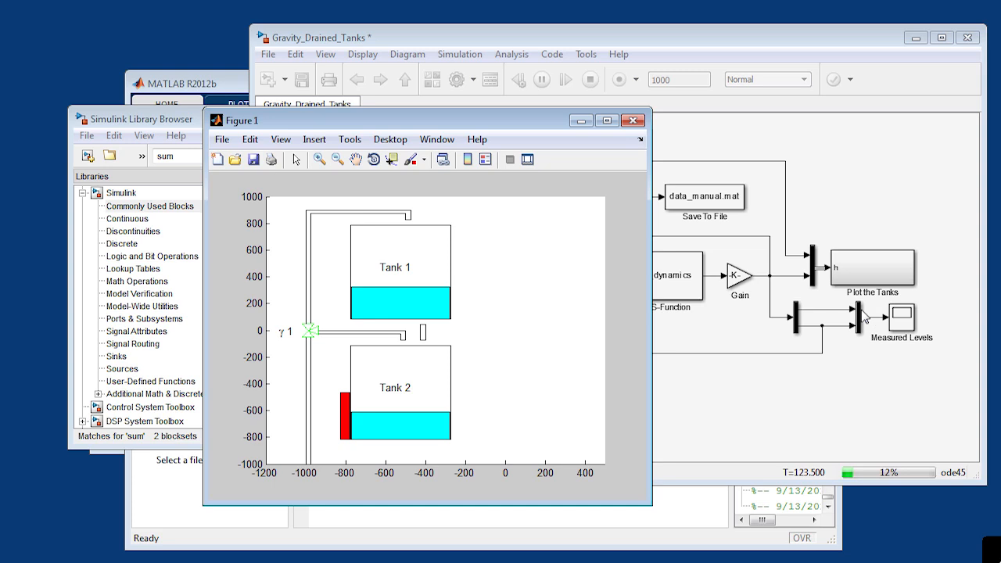
double_click(903, 319)
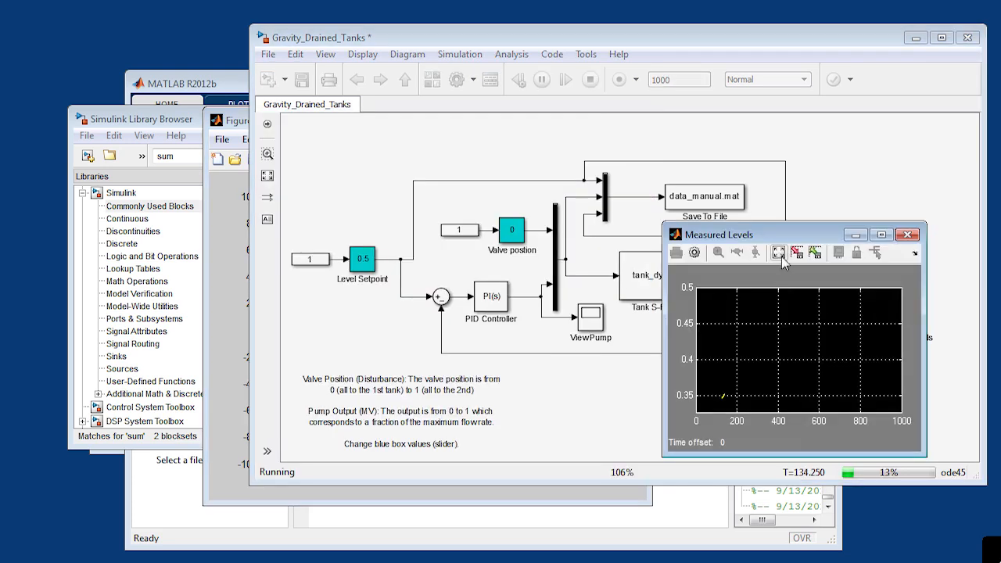
left_click(780, 253)
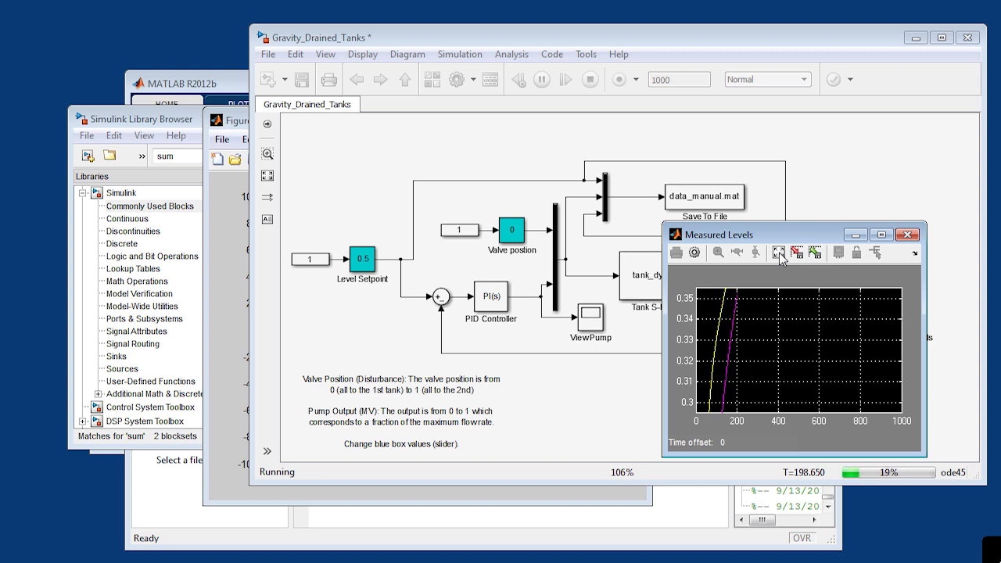
left_click(779, 252)
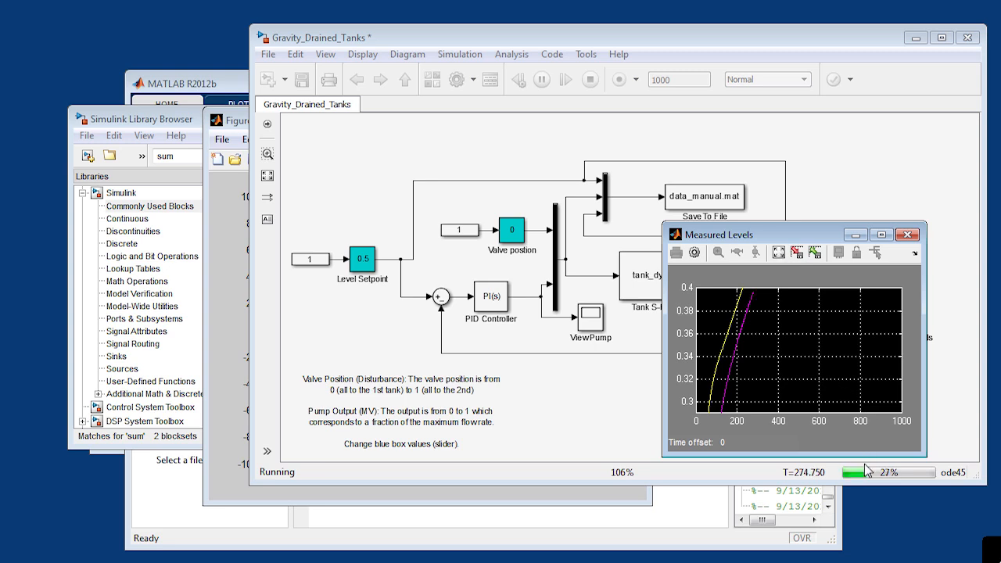
- Set the PID Controller's integral gain to 2/(1.4*142) while the simulation is running
left_click(489, 302)
double_click(489, 302)
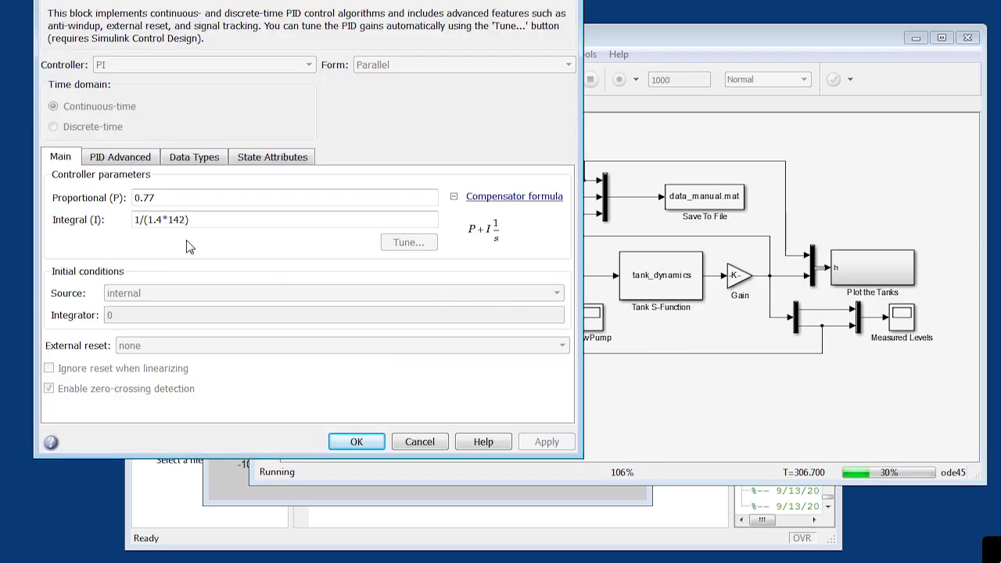
double_click(142, 220)
left_click(142, 220)
key("BackSpace")
type("2")
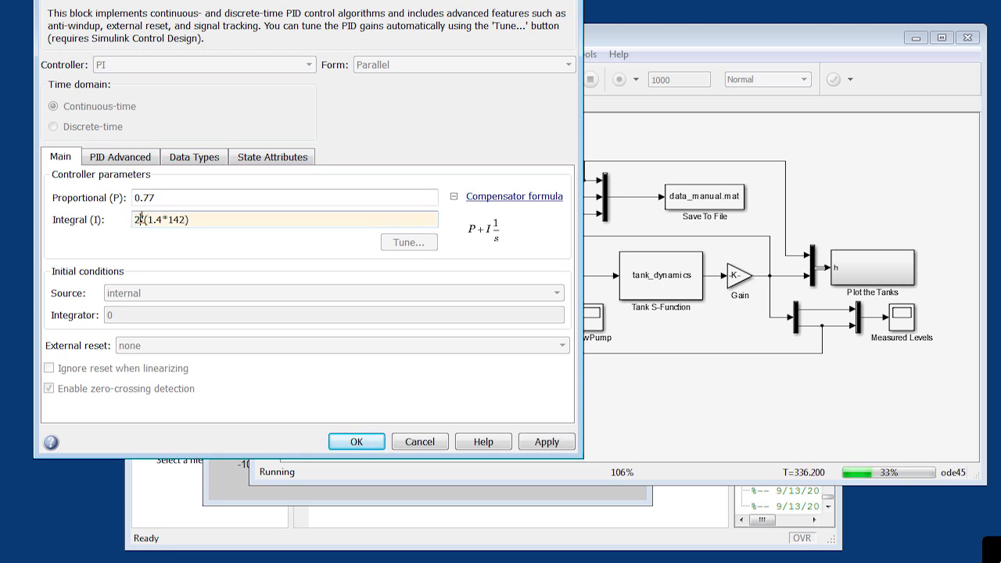
left_click(538, 446)
left_click(358, 443)
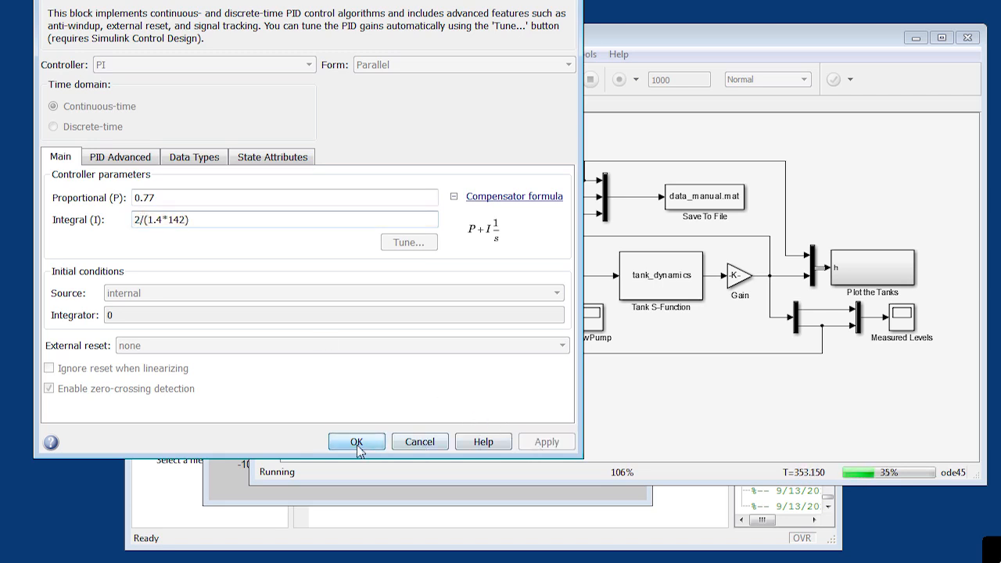
- Examine how the tank levels respond to the changed integral gain in the autoscaled Measured Levels scope
double_click(903, 319)
left_click(779, 254)
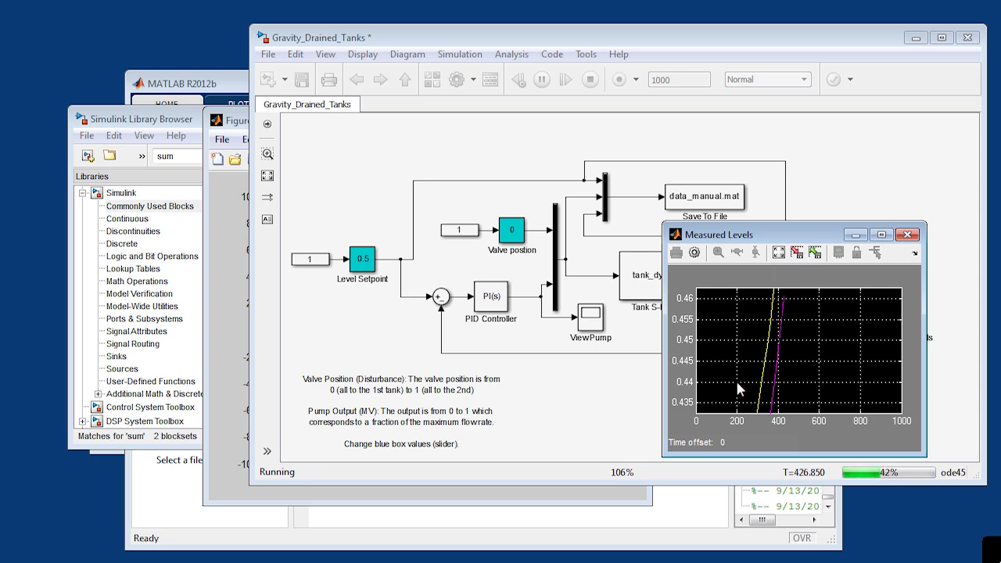
left_click(780, 254)
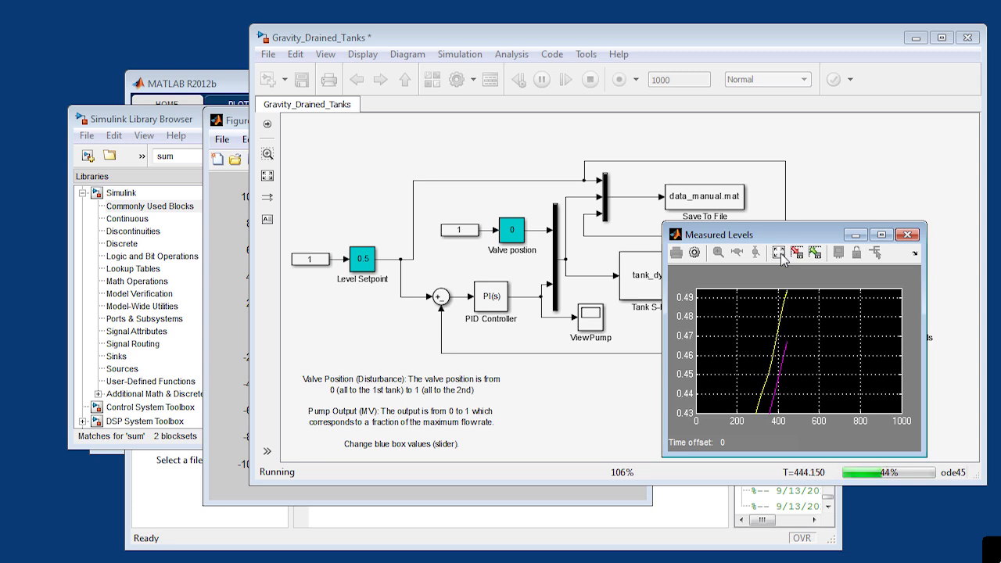
left_click(780, 254)
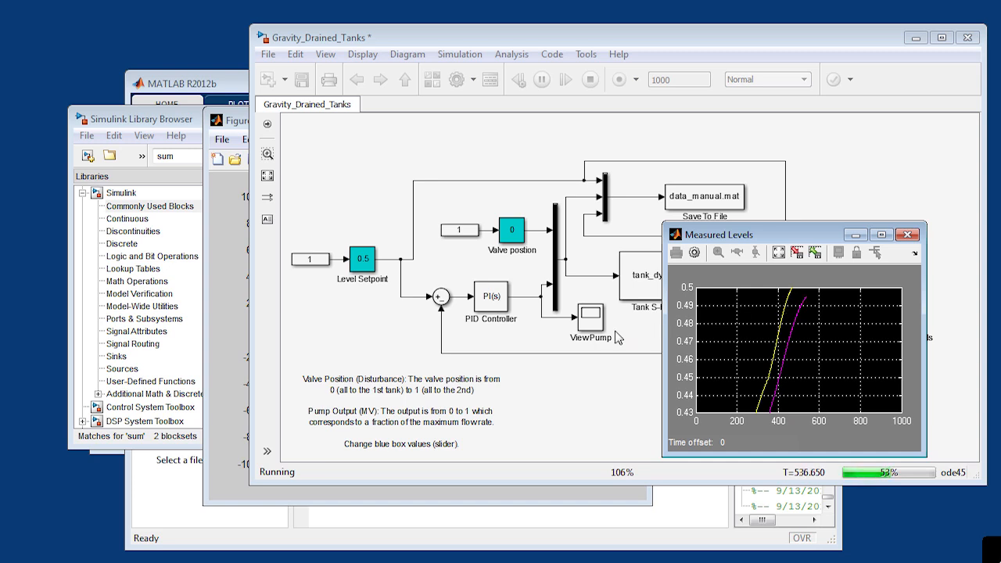
- Examine the pump output in the View Pump scope with its axes autoscaled, and minimize the scope when done
left_click(593, 327)
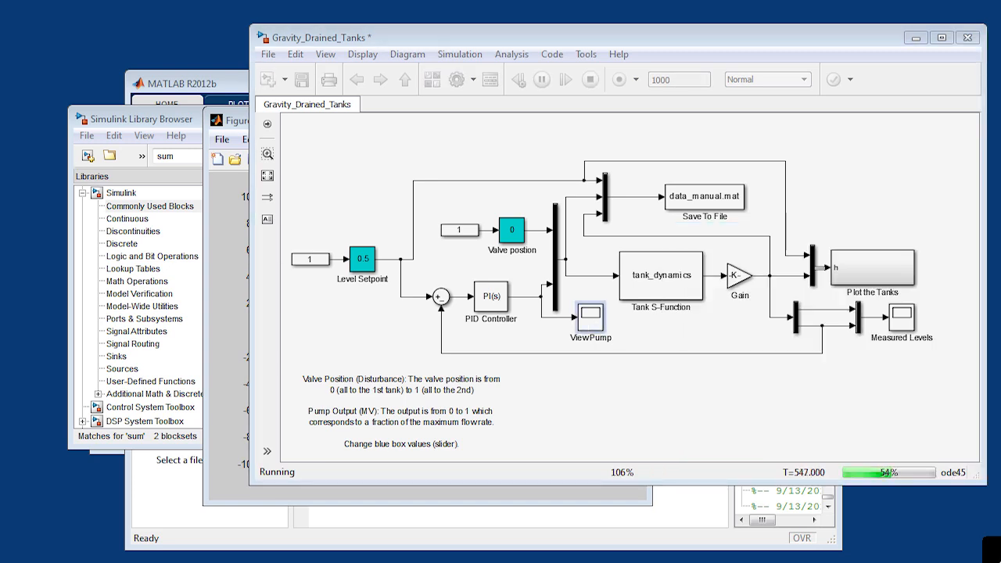
left_click_drag(0, 188, 458, 268)
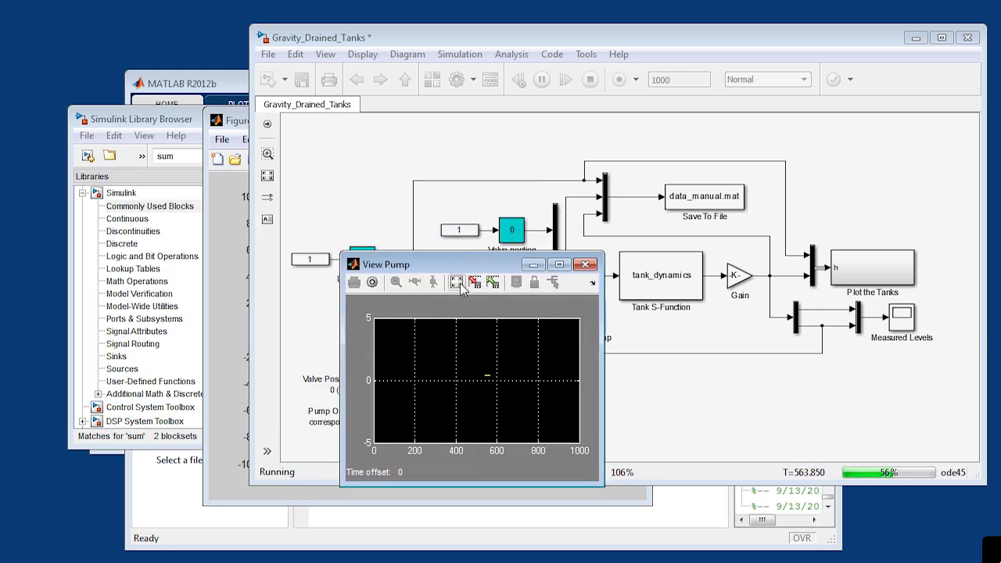
left_click(457, 282)
left_click(457, 282)
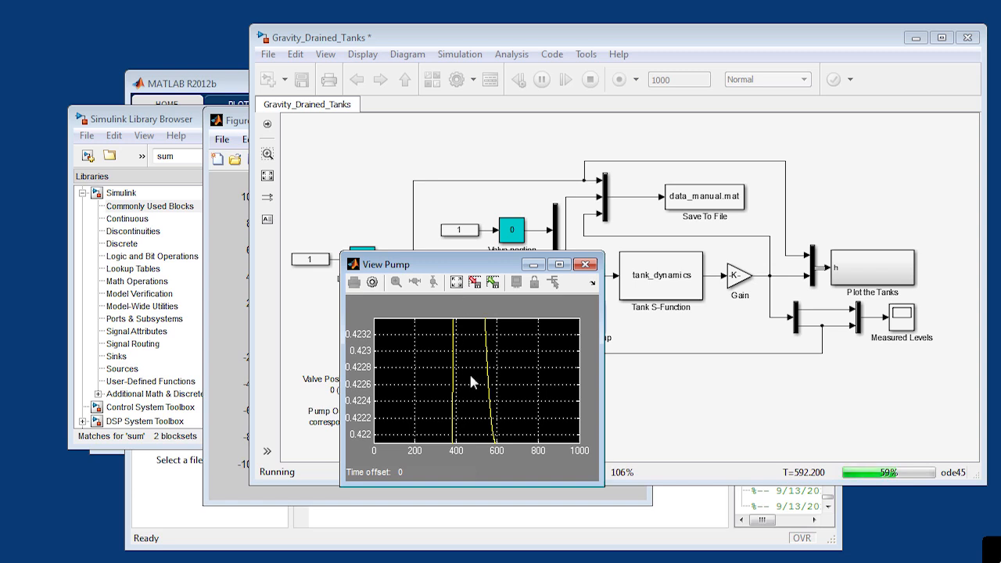
left_click(457, 283)
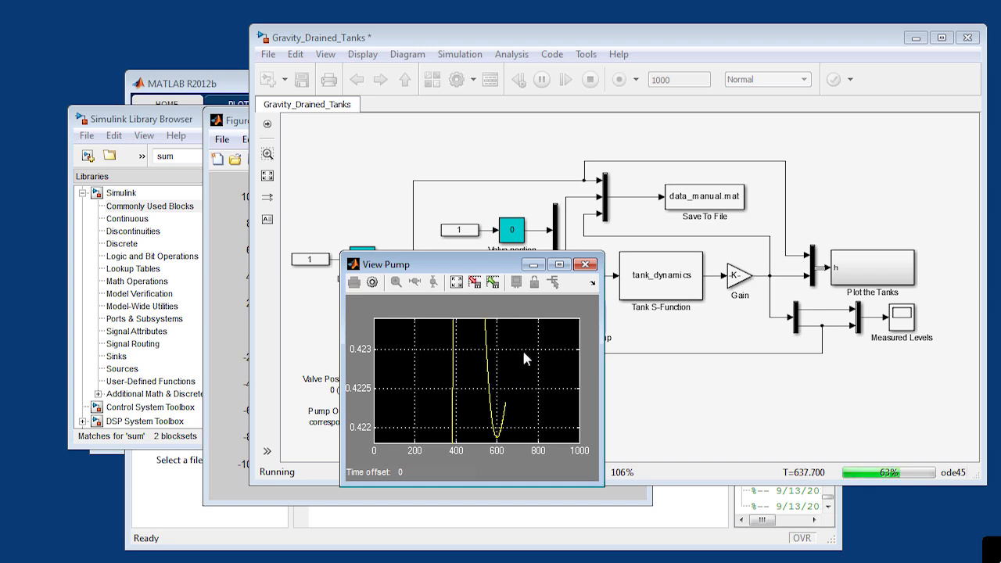
left_click(533, 268)
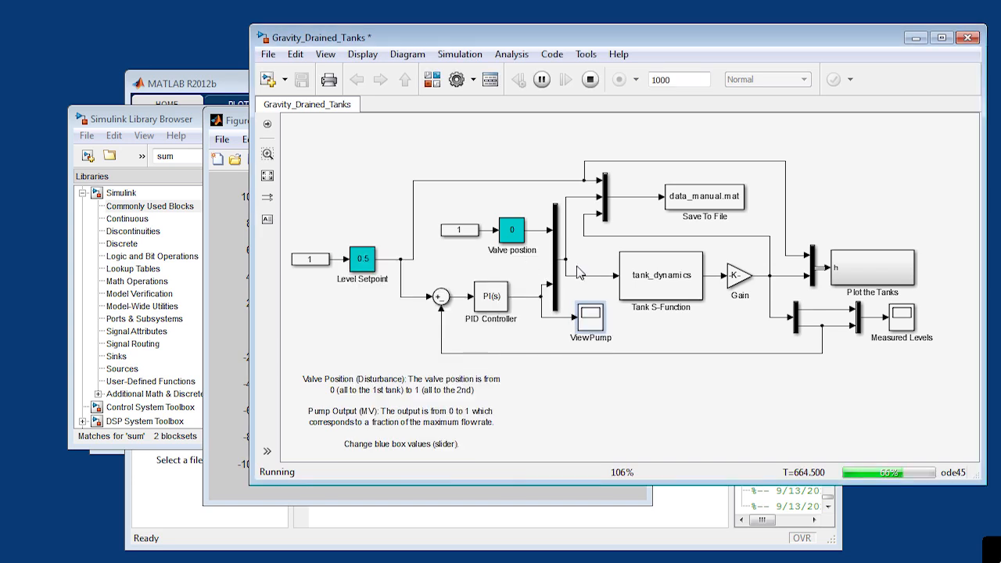
- Autoscale the Measured Levels scope and reduce the PID Controller's integral gain to 1/(1.4*142) during the running simulation
double_click(904, 321)
left_click(779, 258)
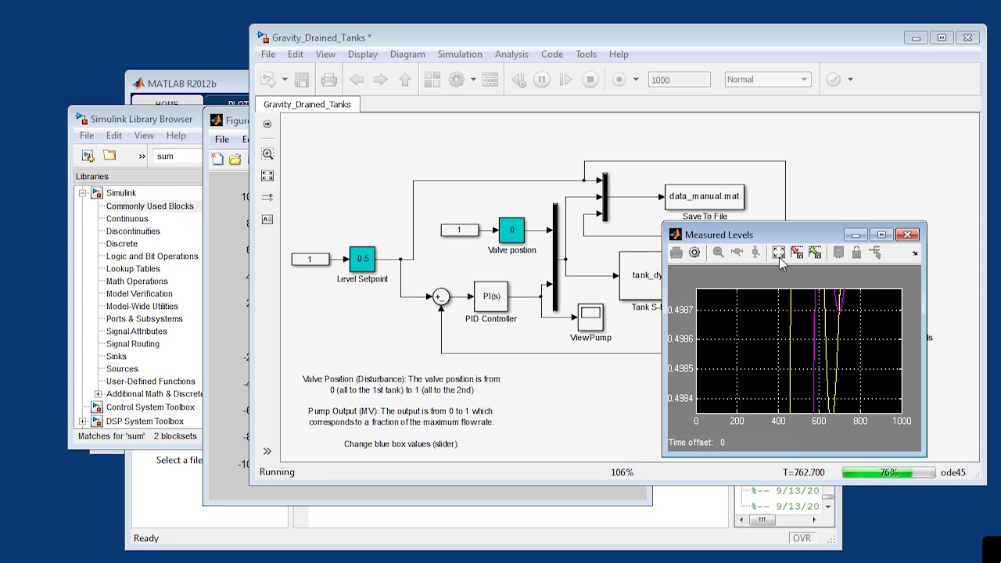
double_click(487, 303)
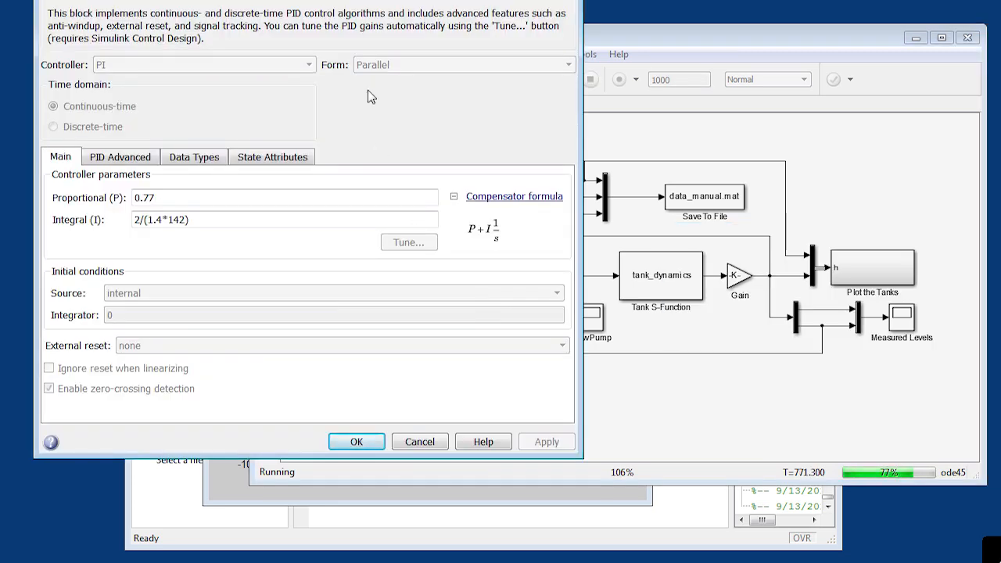
left_click_drag(367, 0, 528, 82)
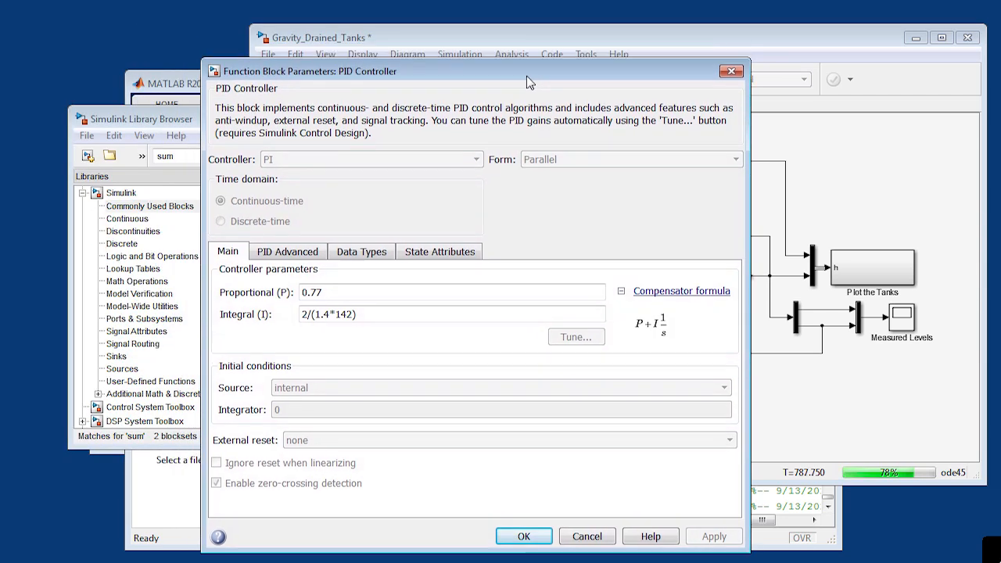
triple_click(308, 314)
left_click(308, 314)
key("BackSpace")
type("1")
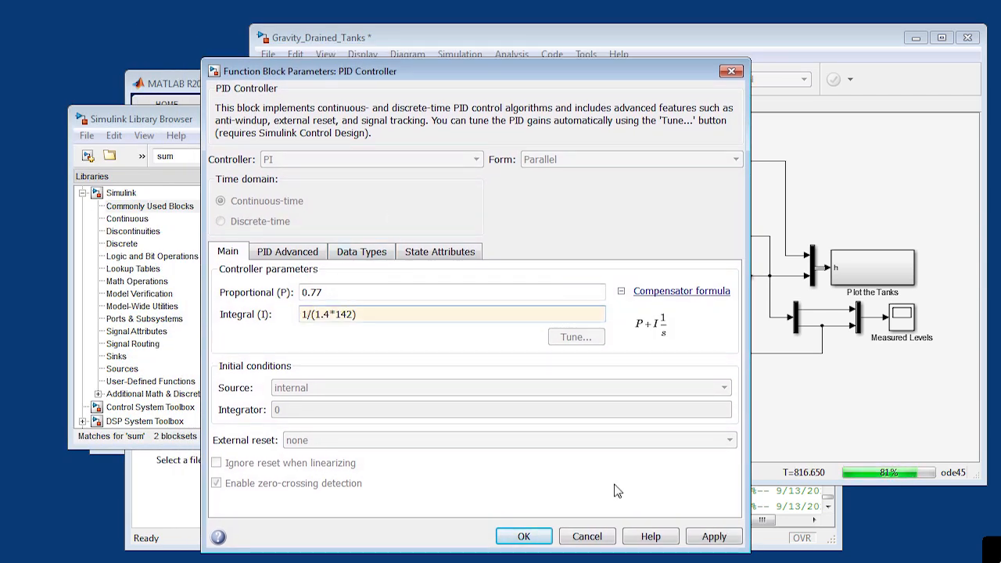
left_click(712, 538)
left_click(527, 539)
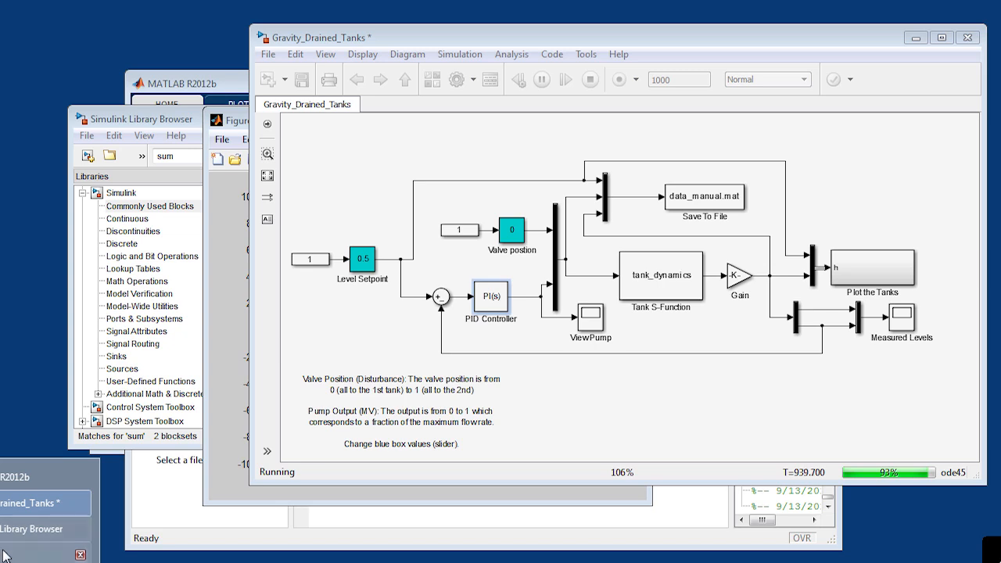
- Bring the Figure 2 result plots fully into view and move the Level 1 and Level 2 legends off the curves
left_click(11, 547)
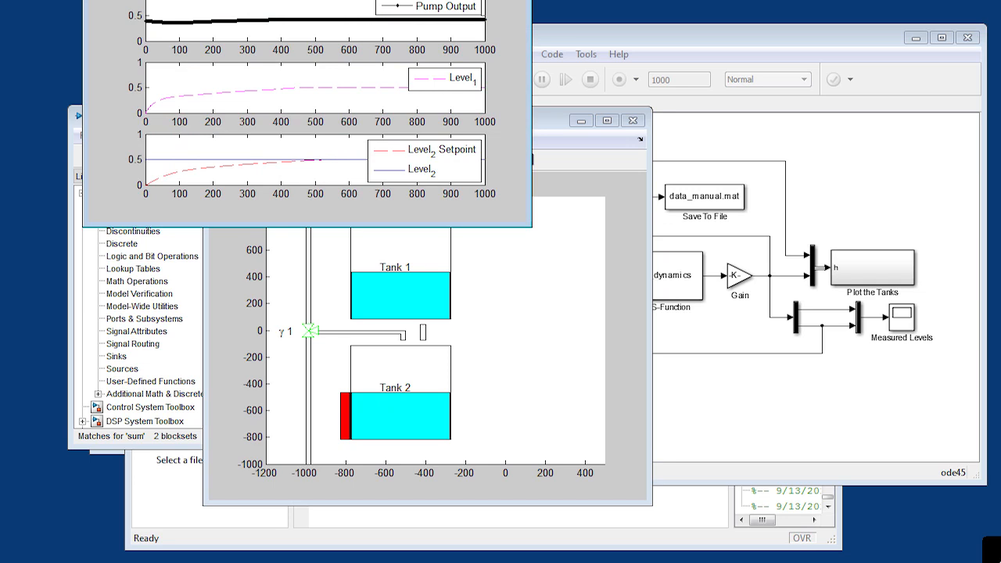
left_click_drag(381, 0, 666, 105)
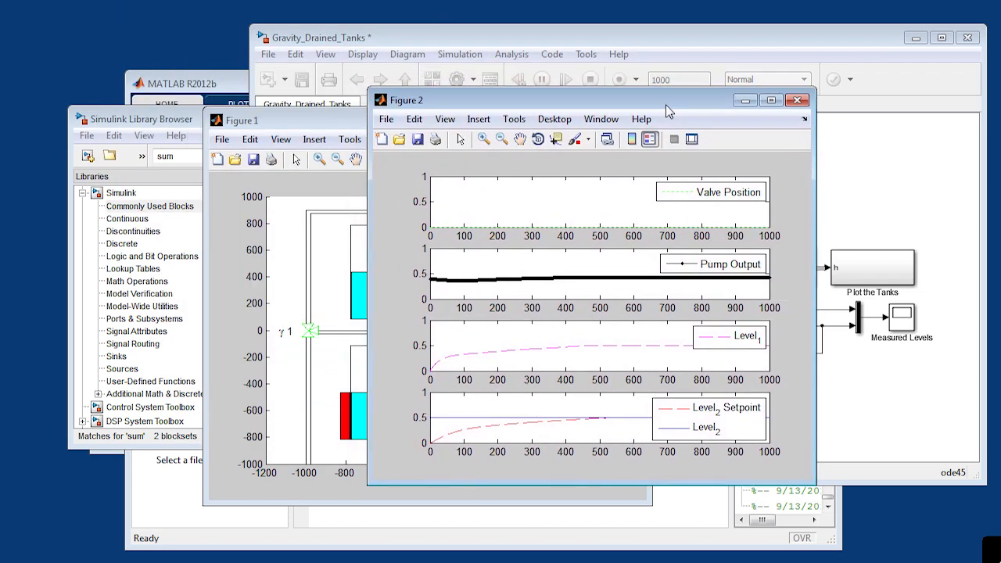
left_click_drag(720, 418, 697, 388)
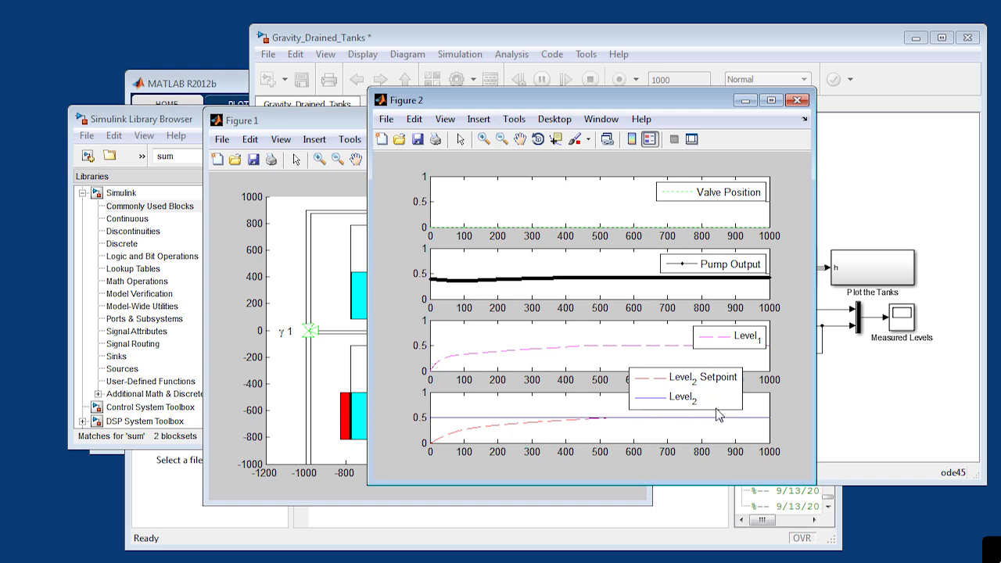
left_click_drag(744, 345, 749, 332)
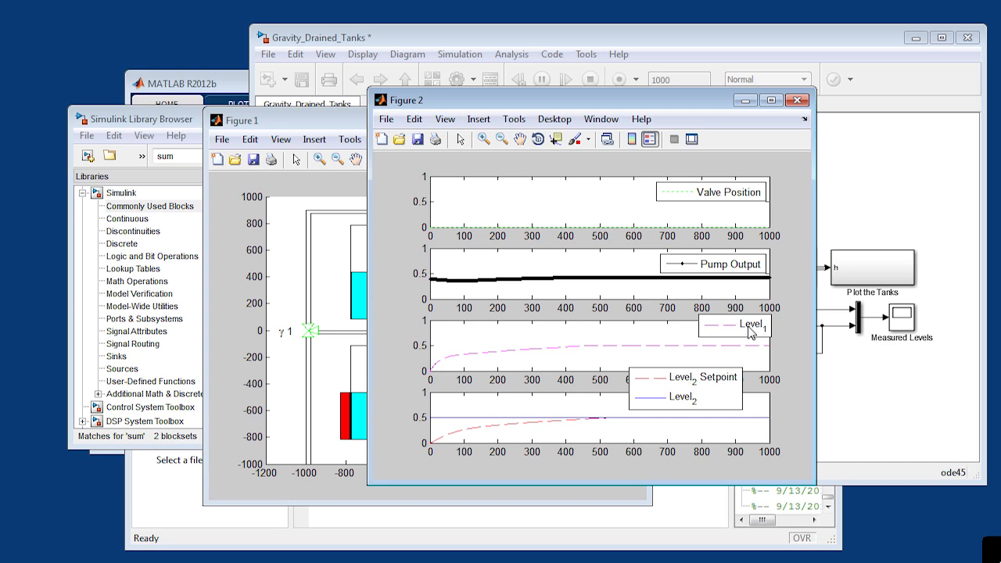
- Switch to the browser to review the assignment tasks in sp3.pdf
key("alt+Tab")
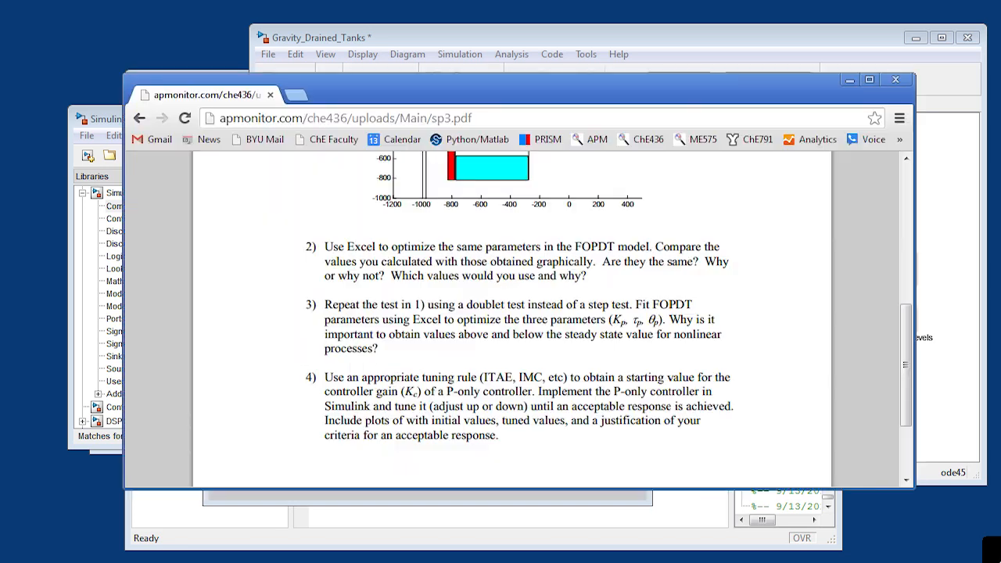